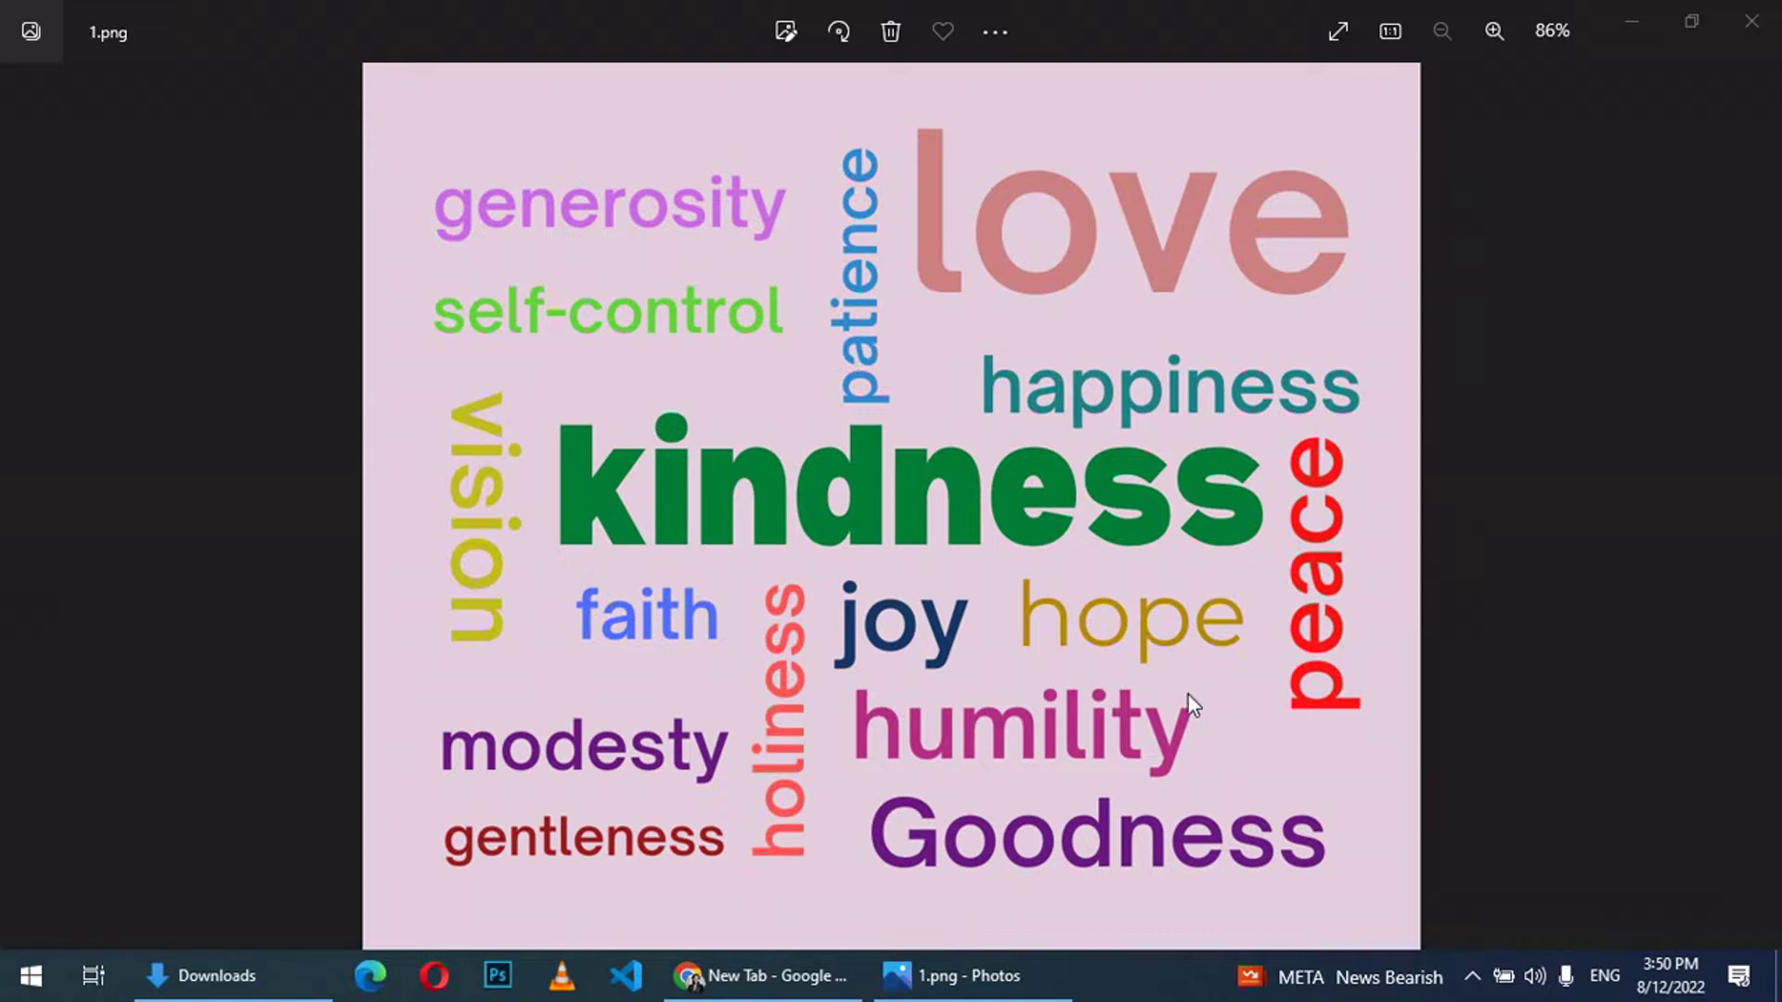
# Step: Advance Photos from the light word cloud to the black-background version
pyautogui.click(1746, 504)
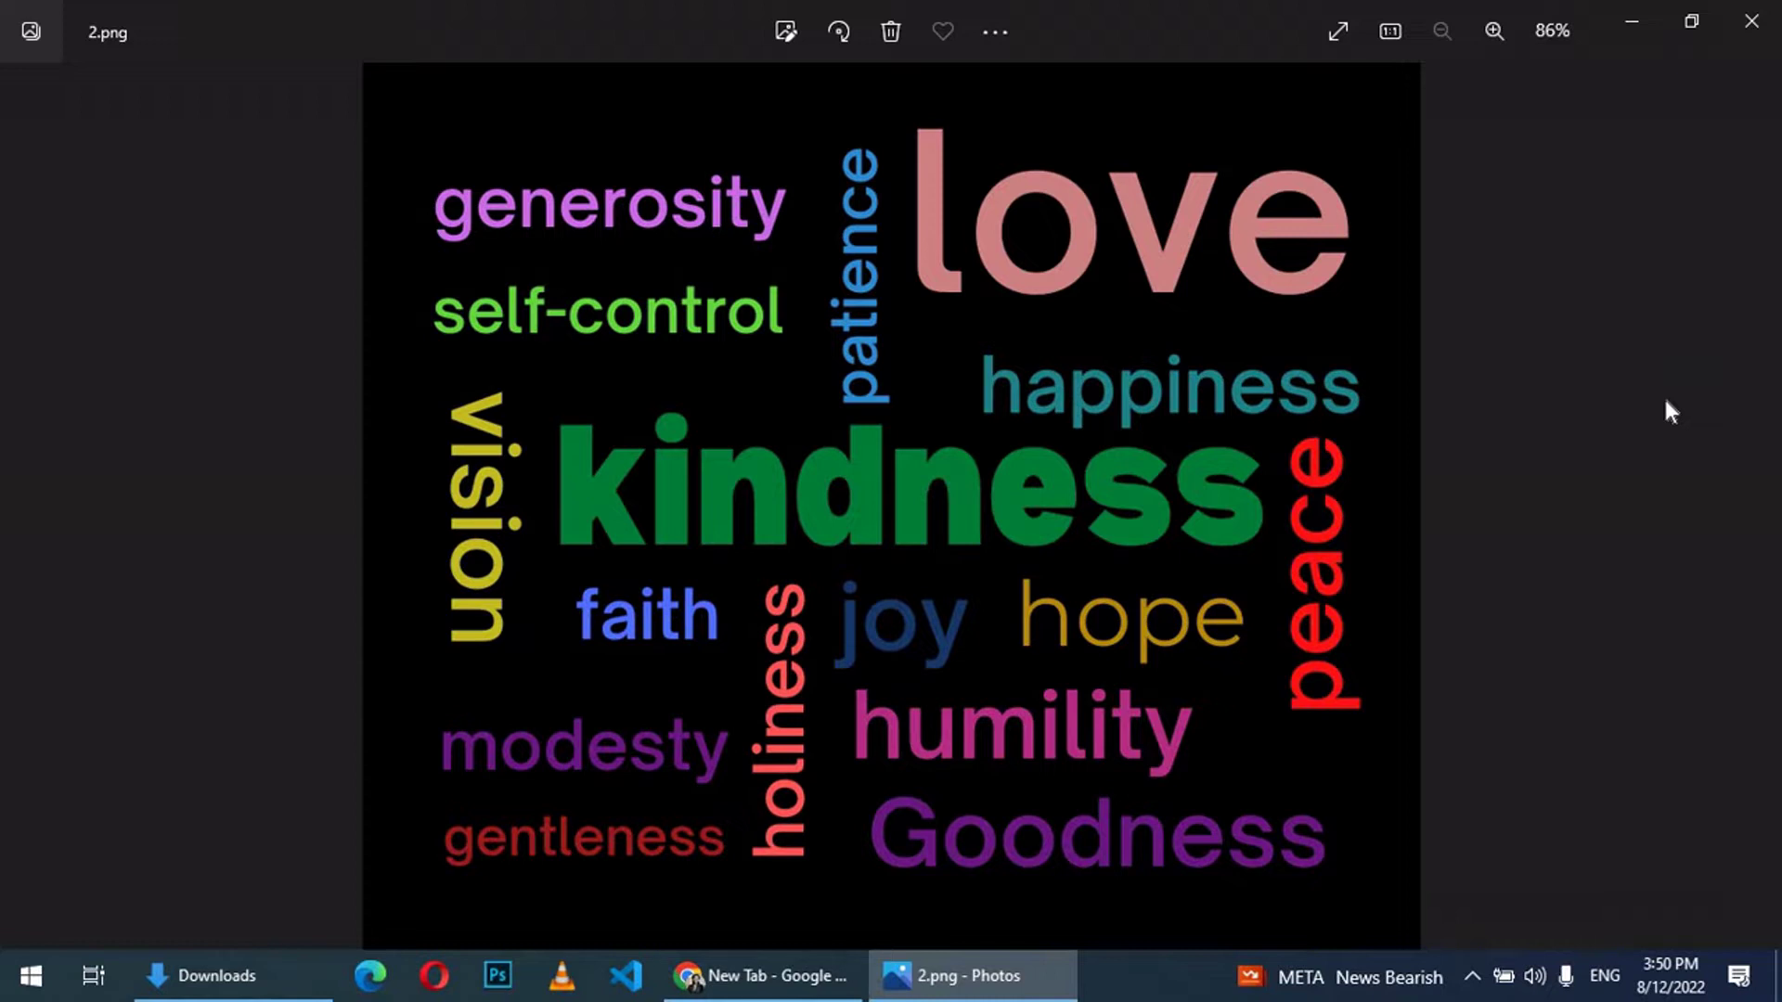
# Step: Go to canva.com in Chrome and start a new Facebook Post design
pyautogui.click(781, 983)
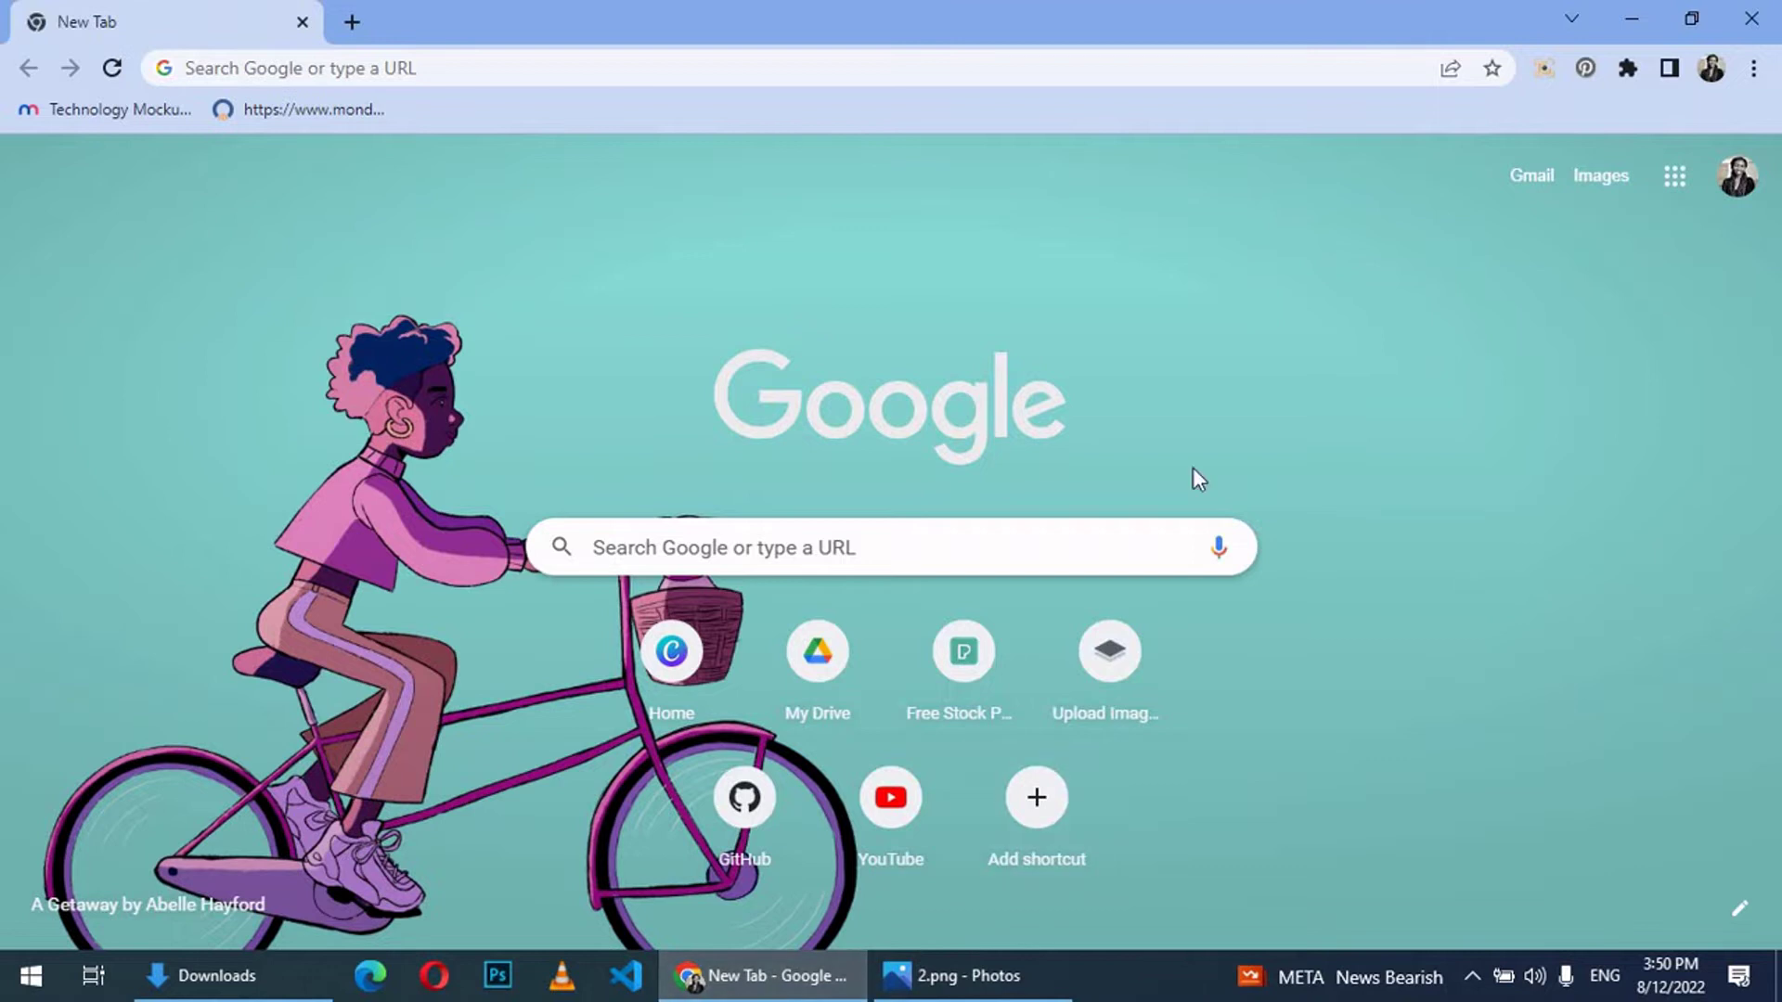
pyautogui.click(356, 68)
pyautogui.write('ca')
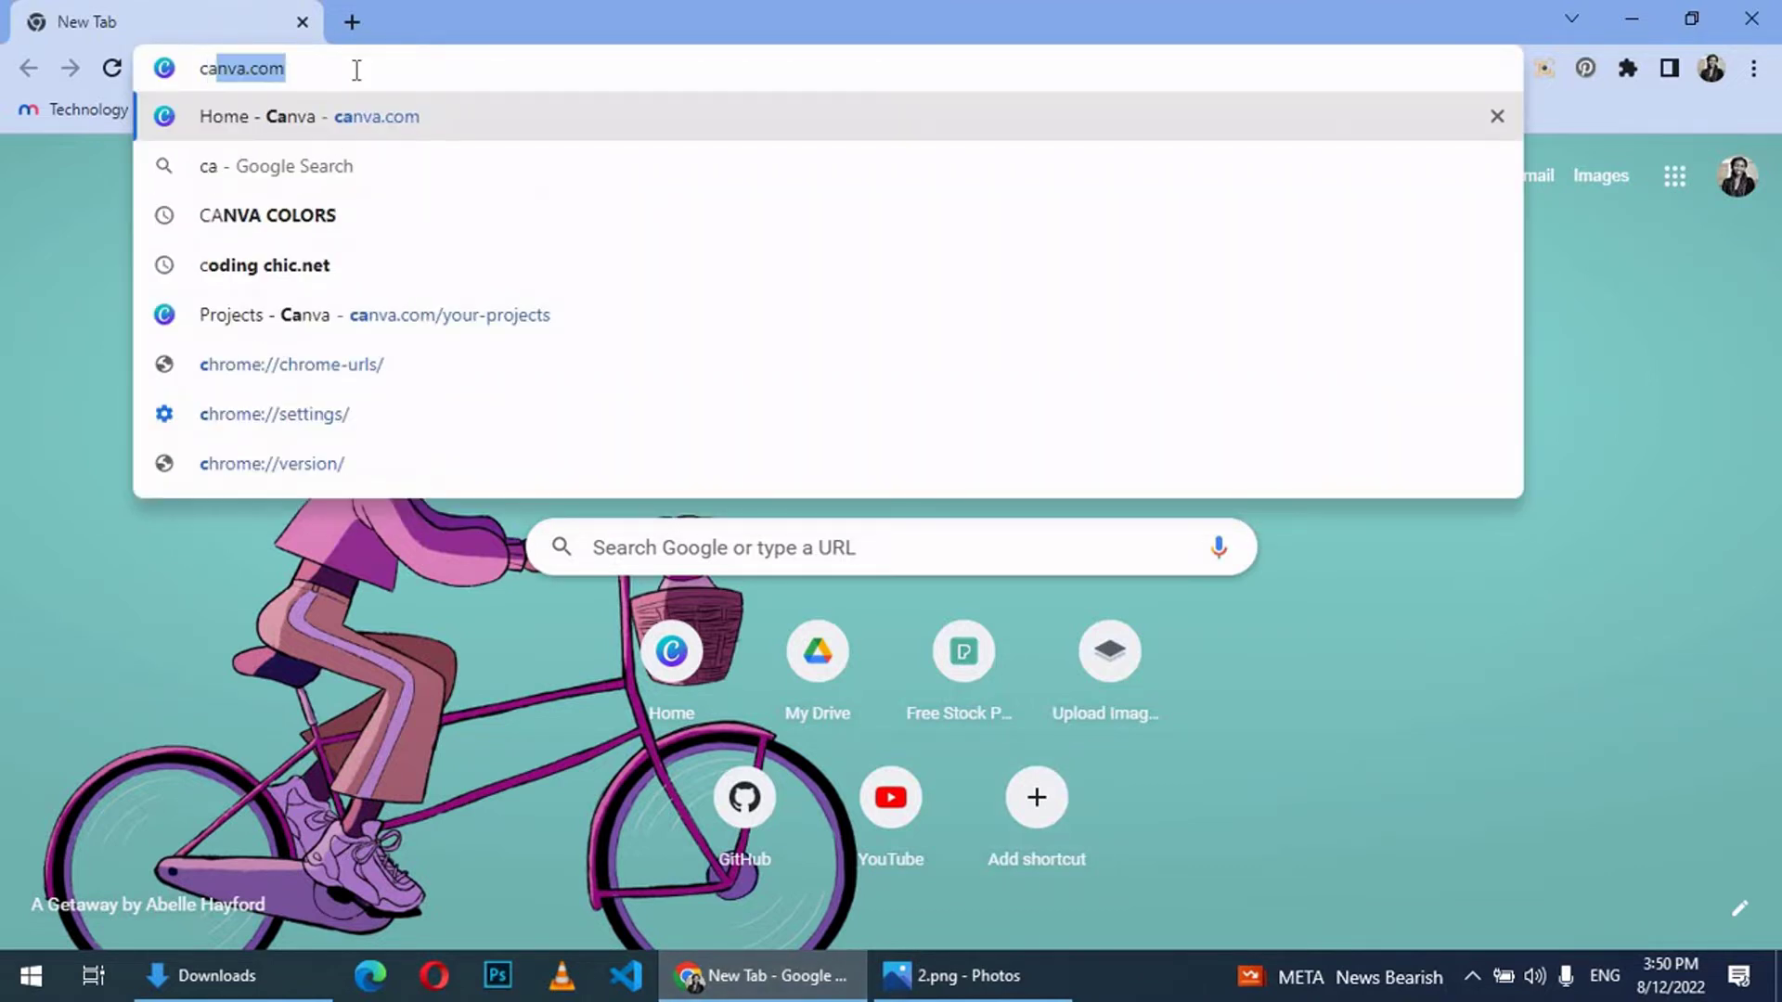
pyautogui.write('nv')
pyautogui.press('Return')
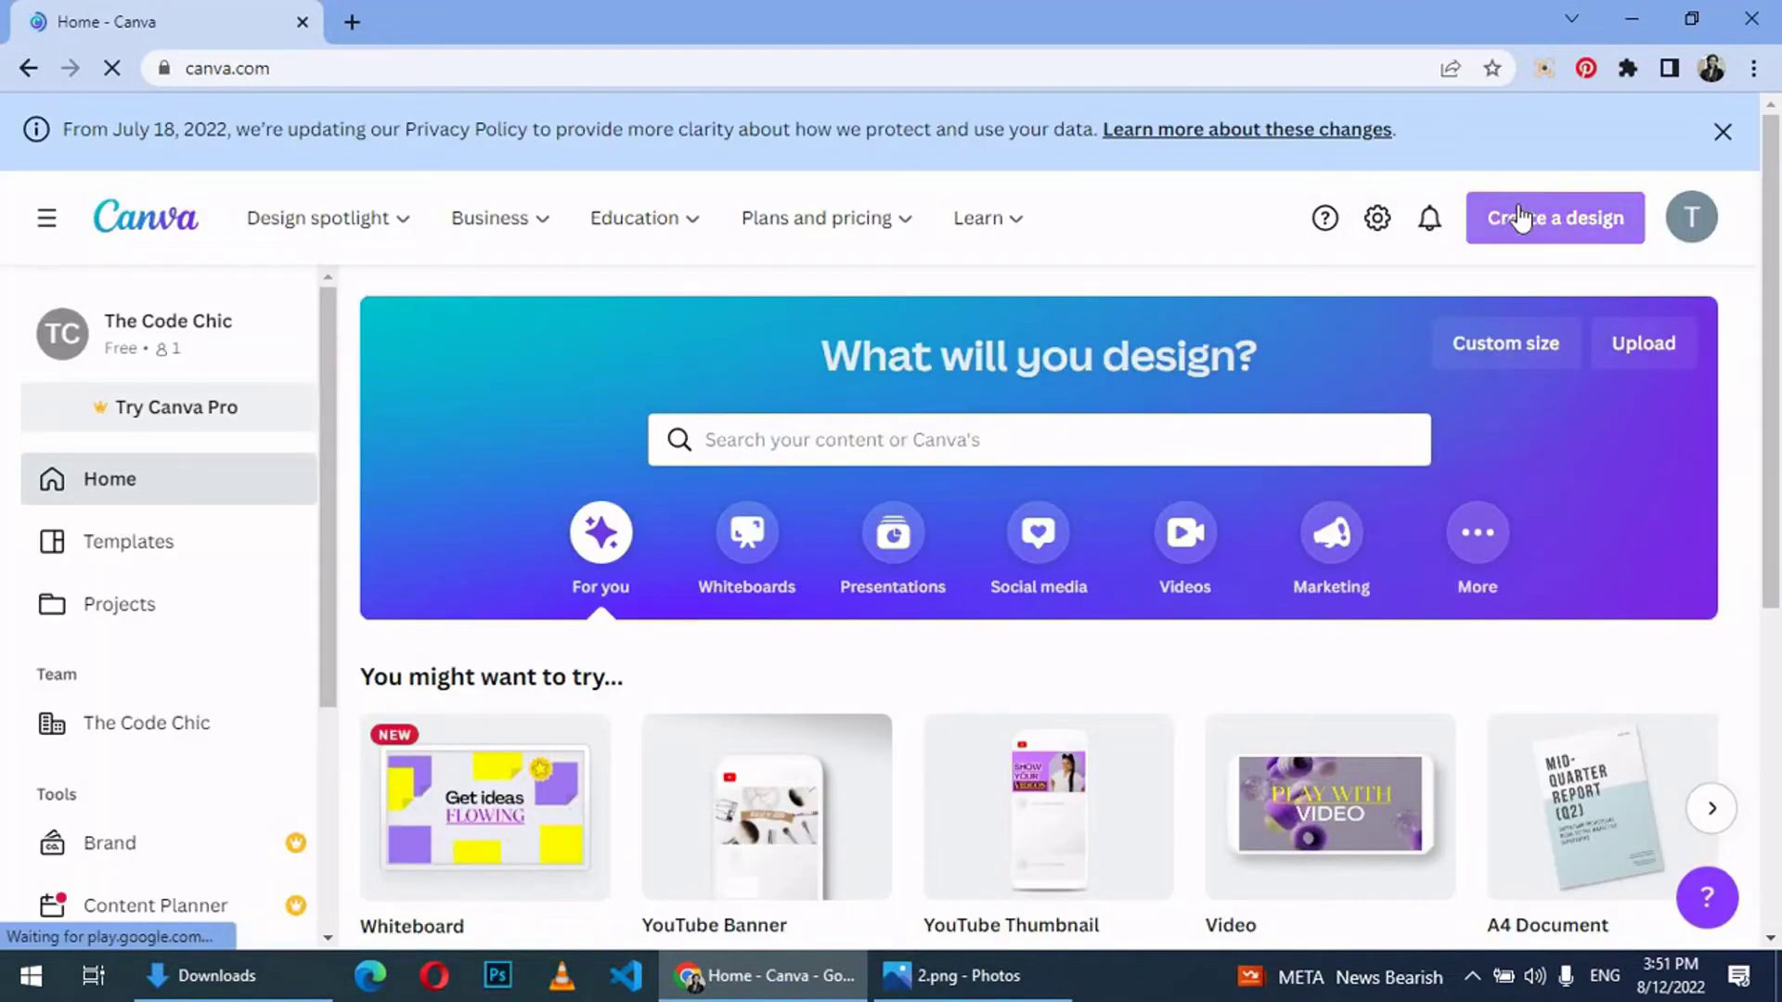
pyautogui.click(1538, 217)
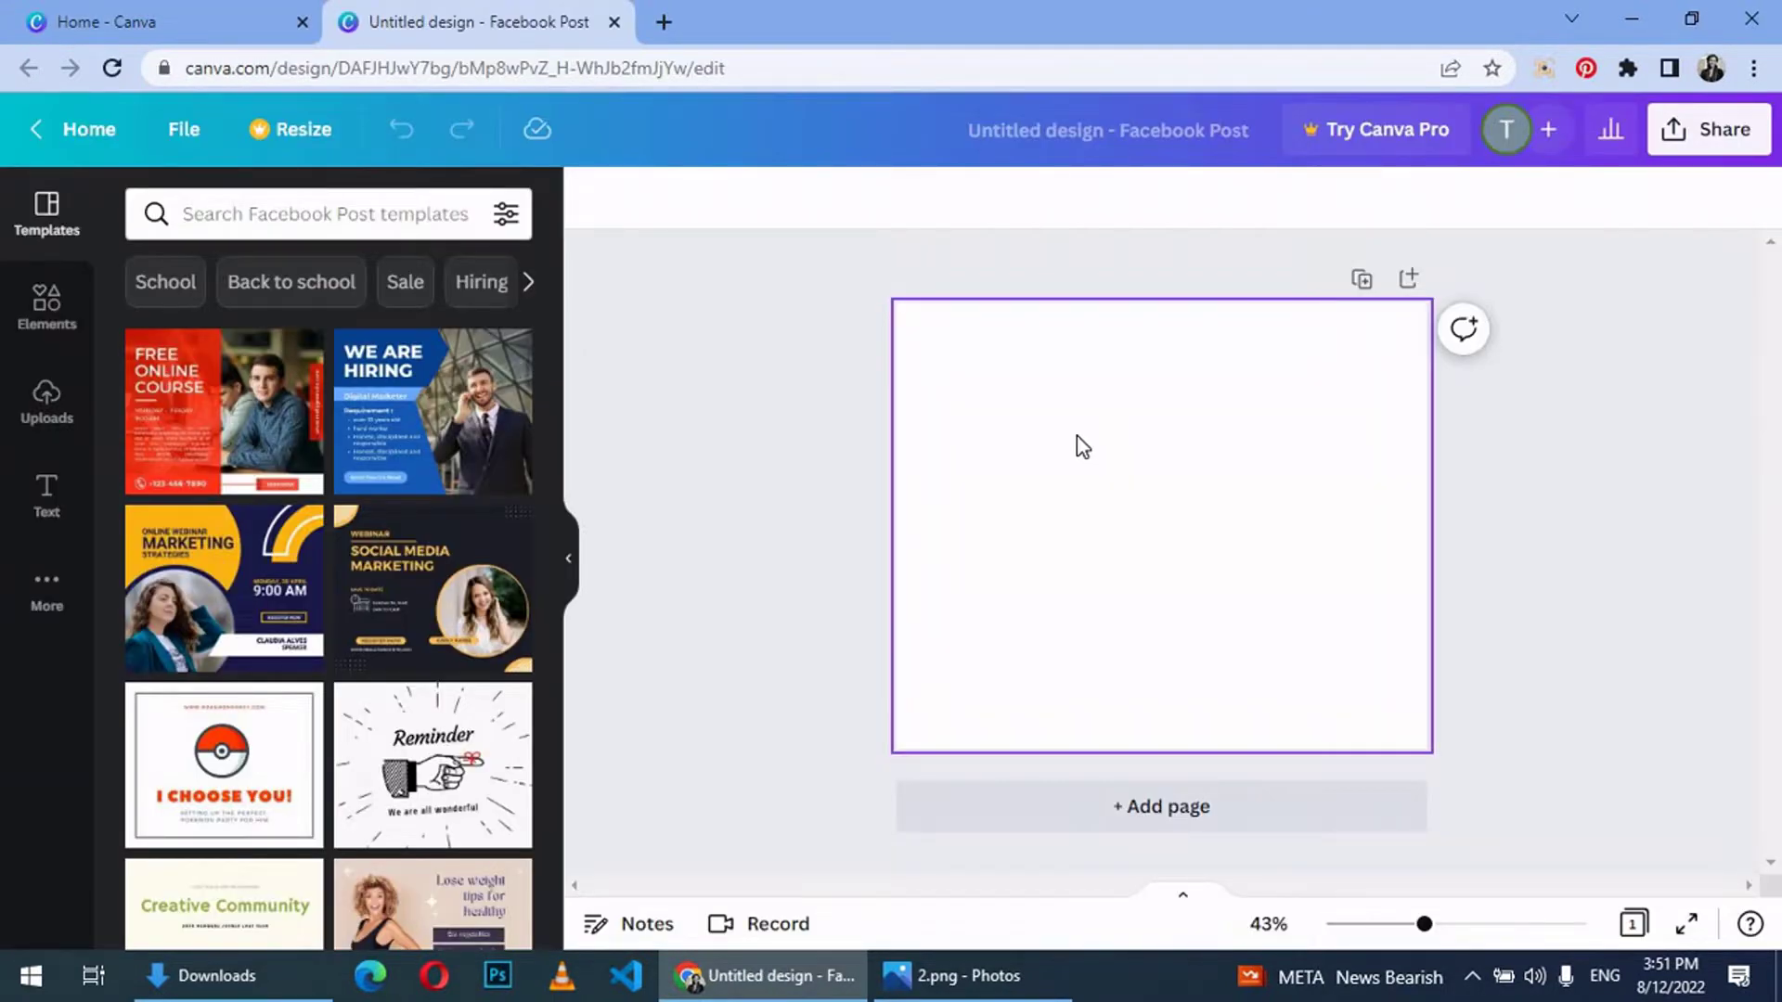
# Step: Add heading text boxes for kindness, love, joy, peace and modesty, checking the reference
pyautogui.click(46, 495)
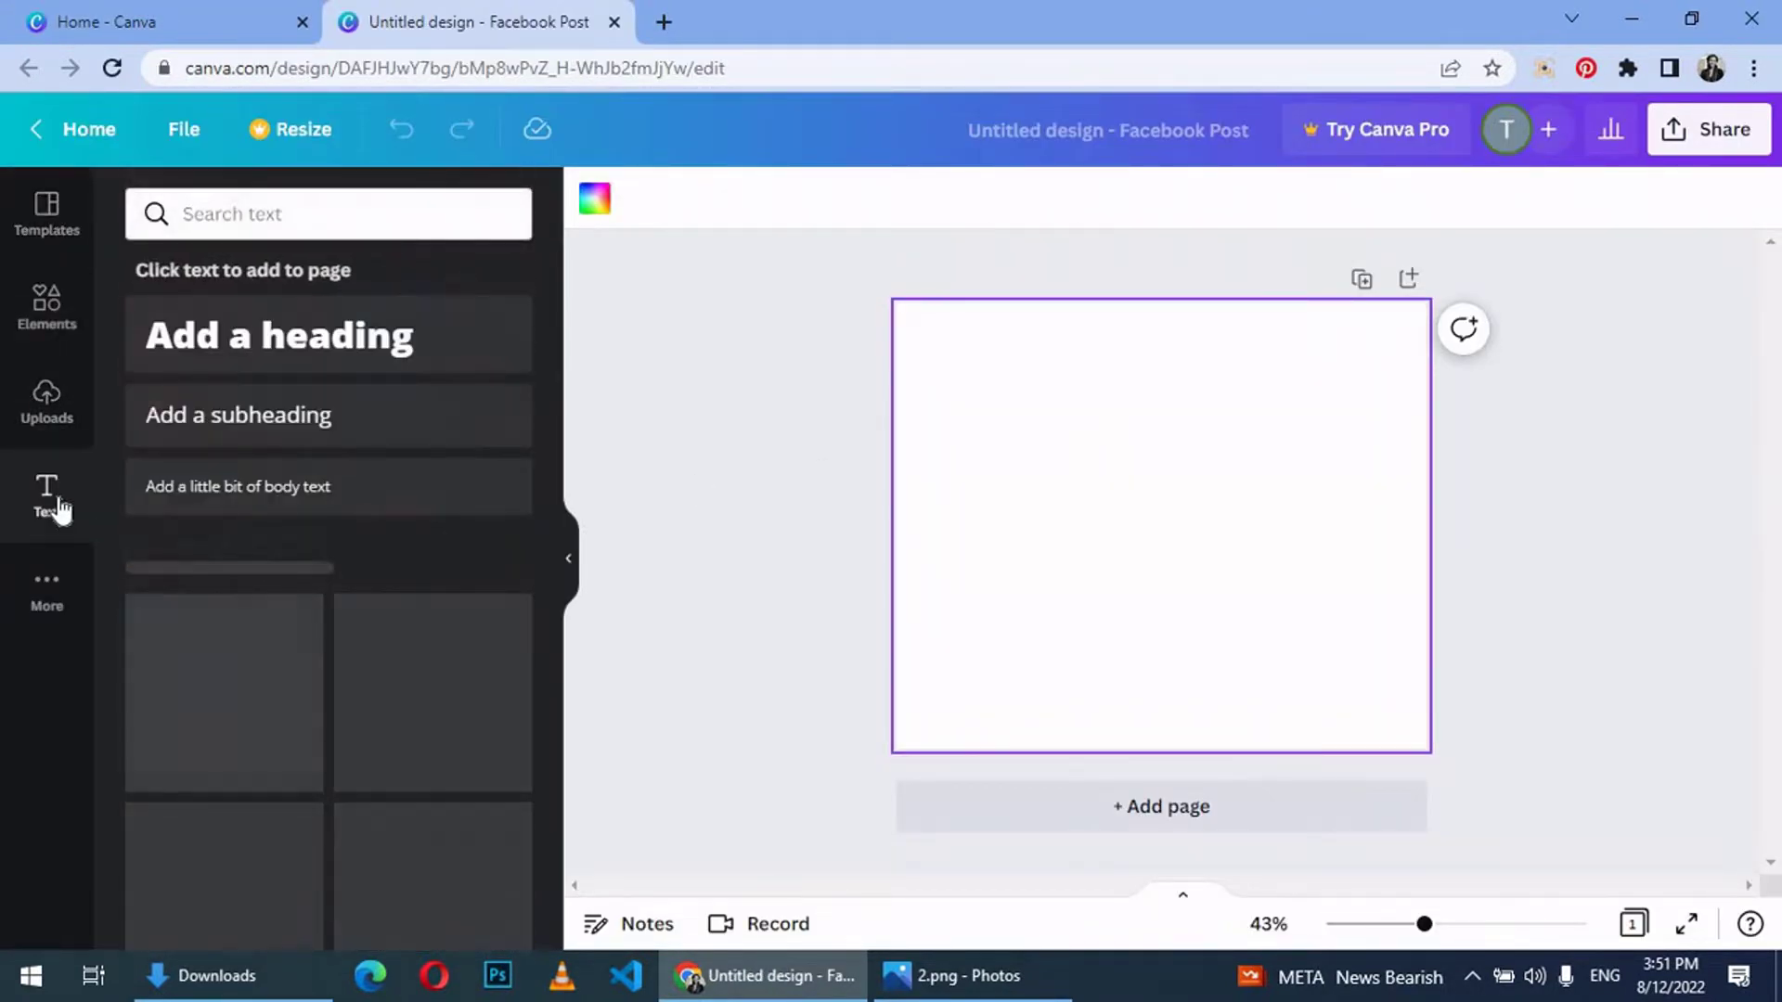
pyautogui.click(968, 975)
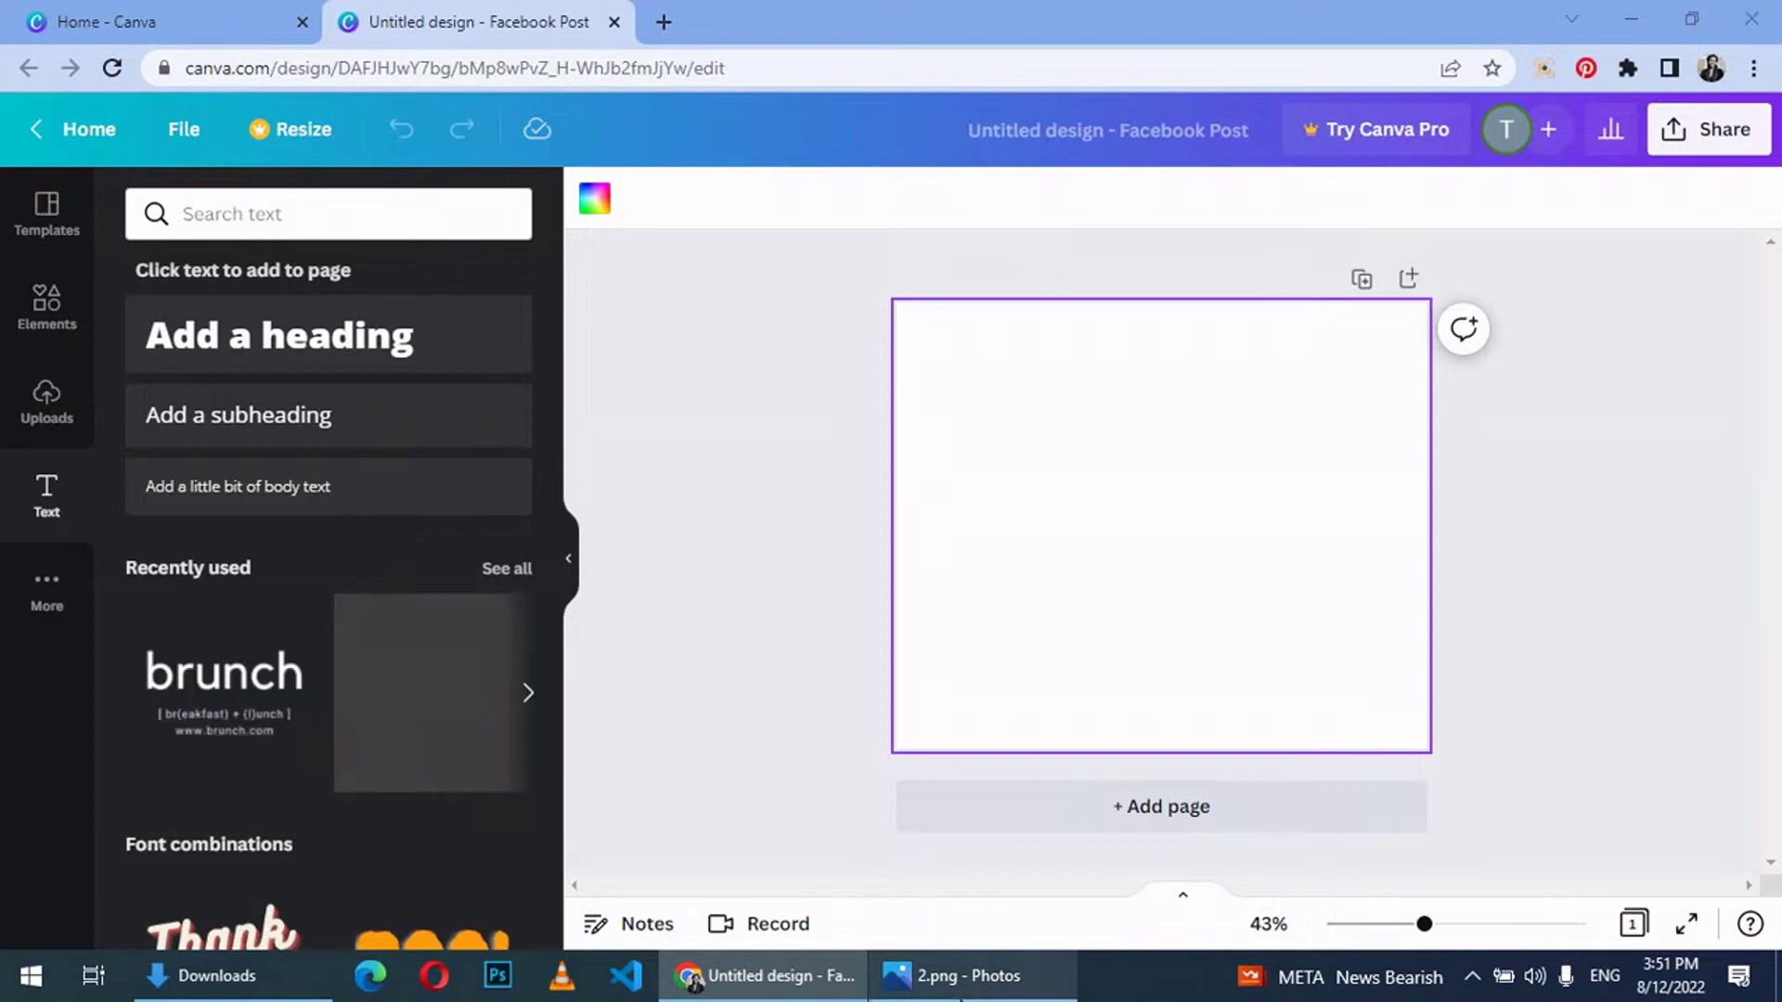
pyautogui.click(773, 974)
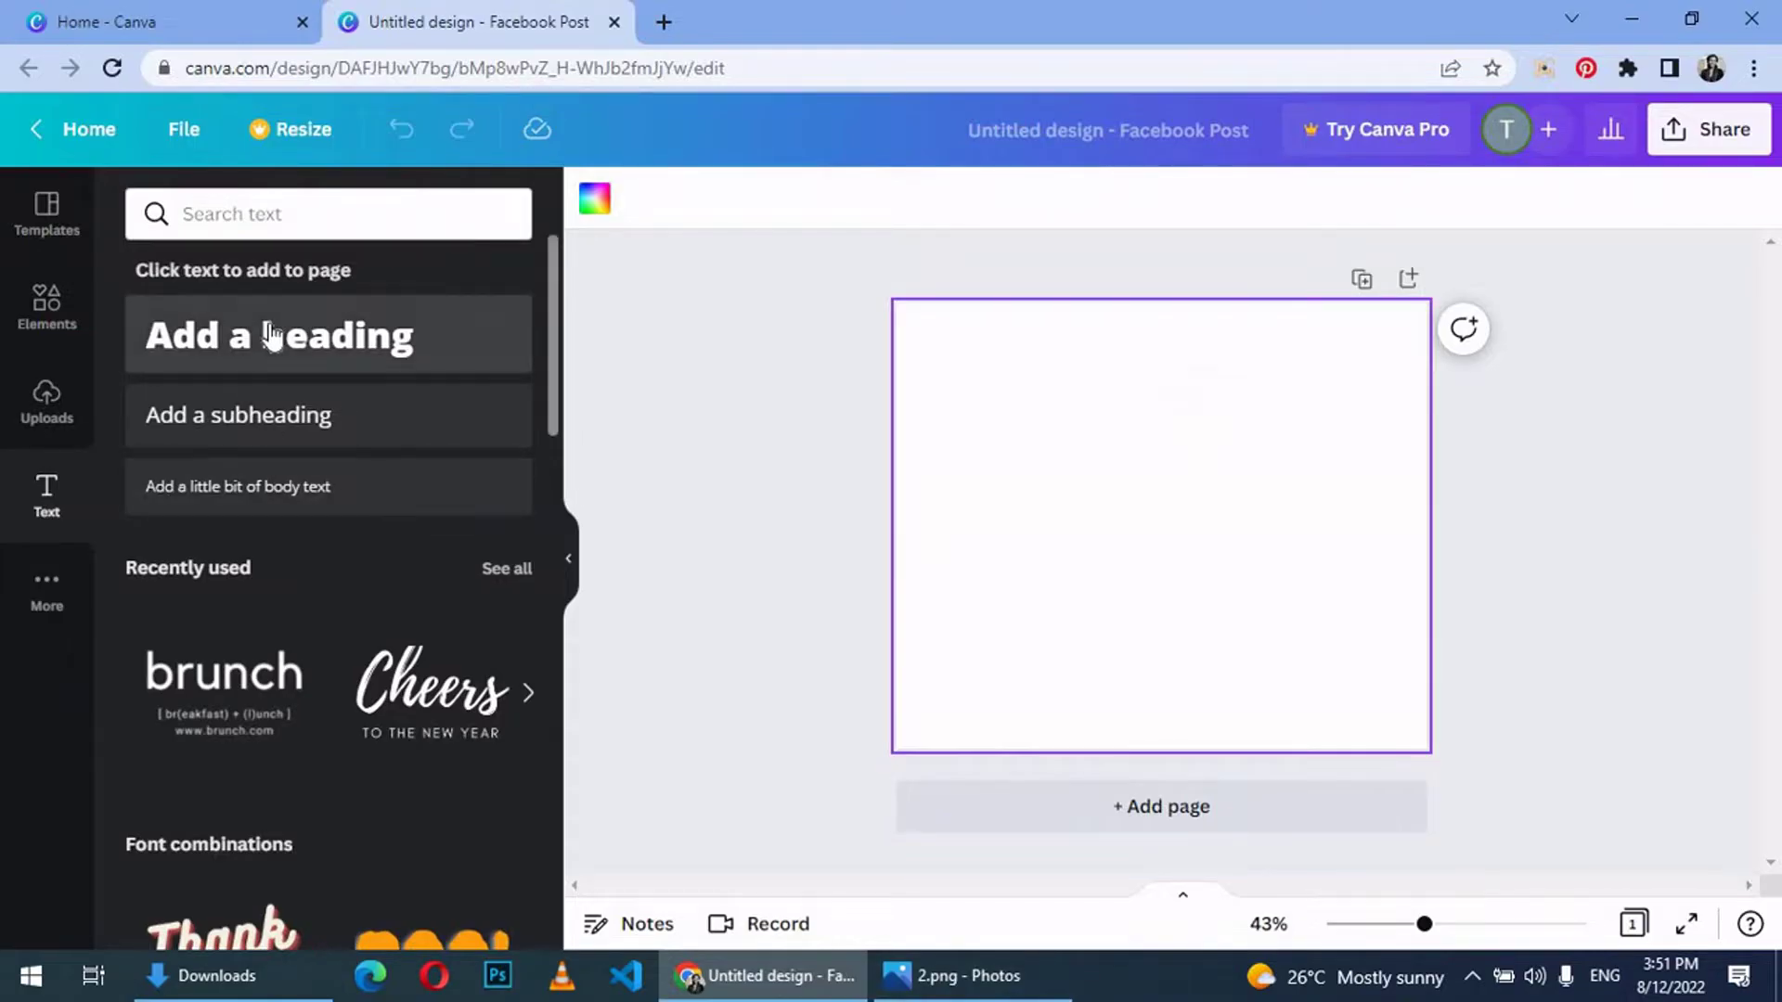
pyautogui.click(278, 334)
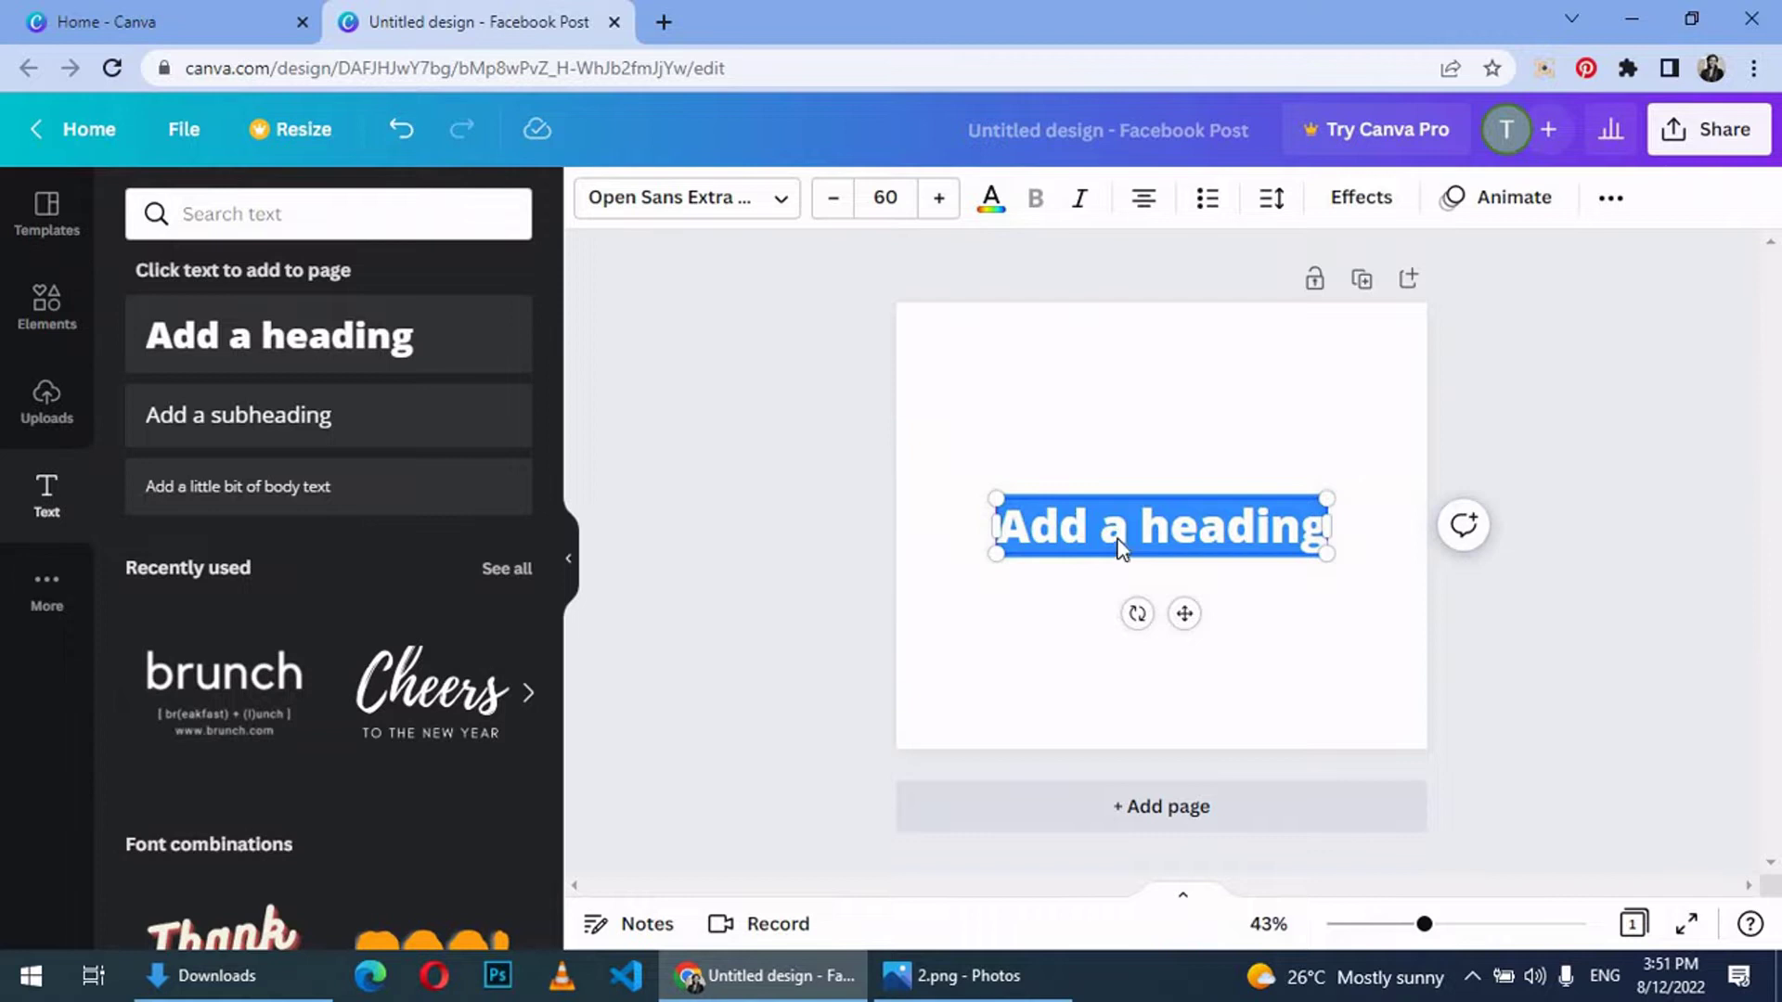
pyautogui.write('kindness')
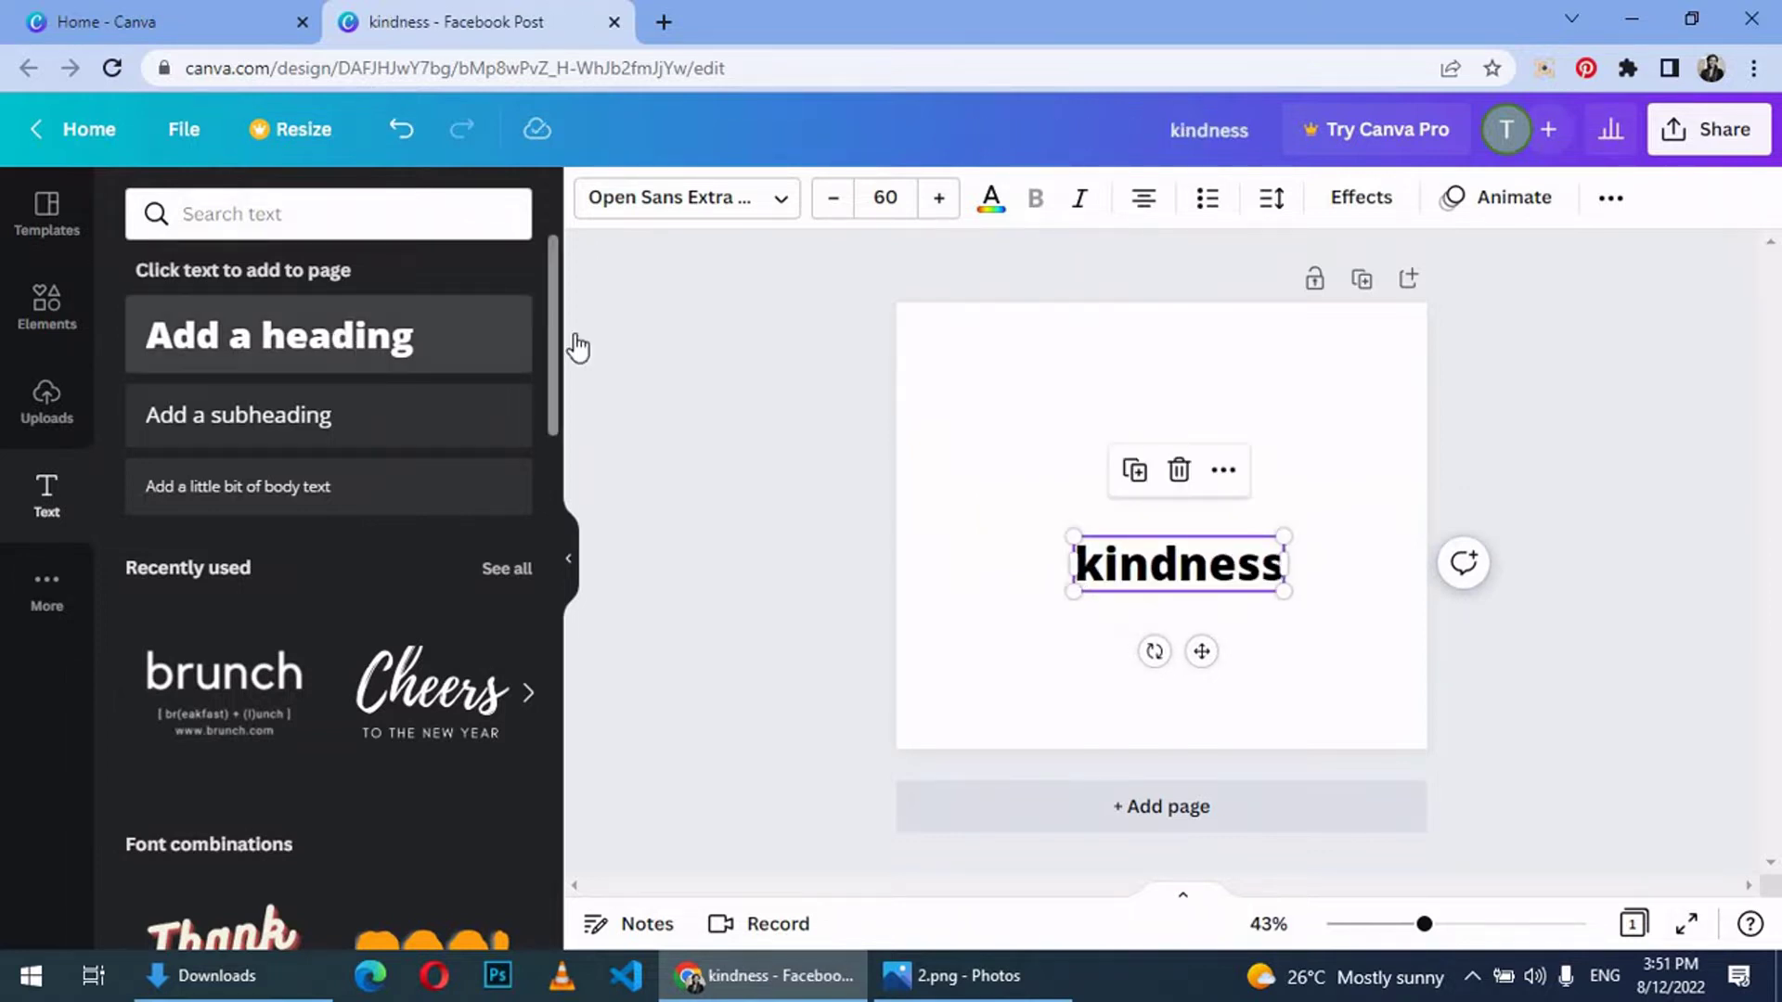
pyautogui.click(279, 335)
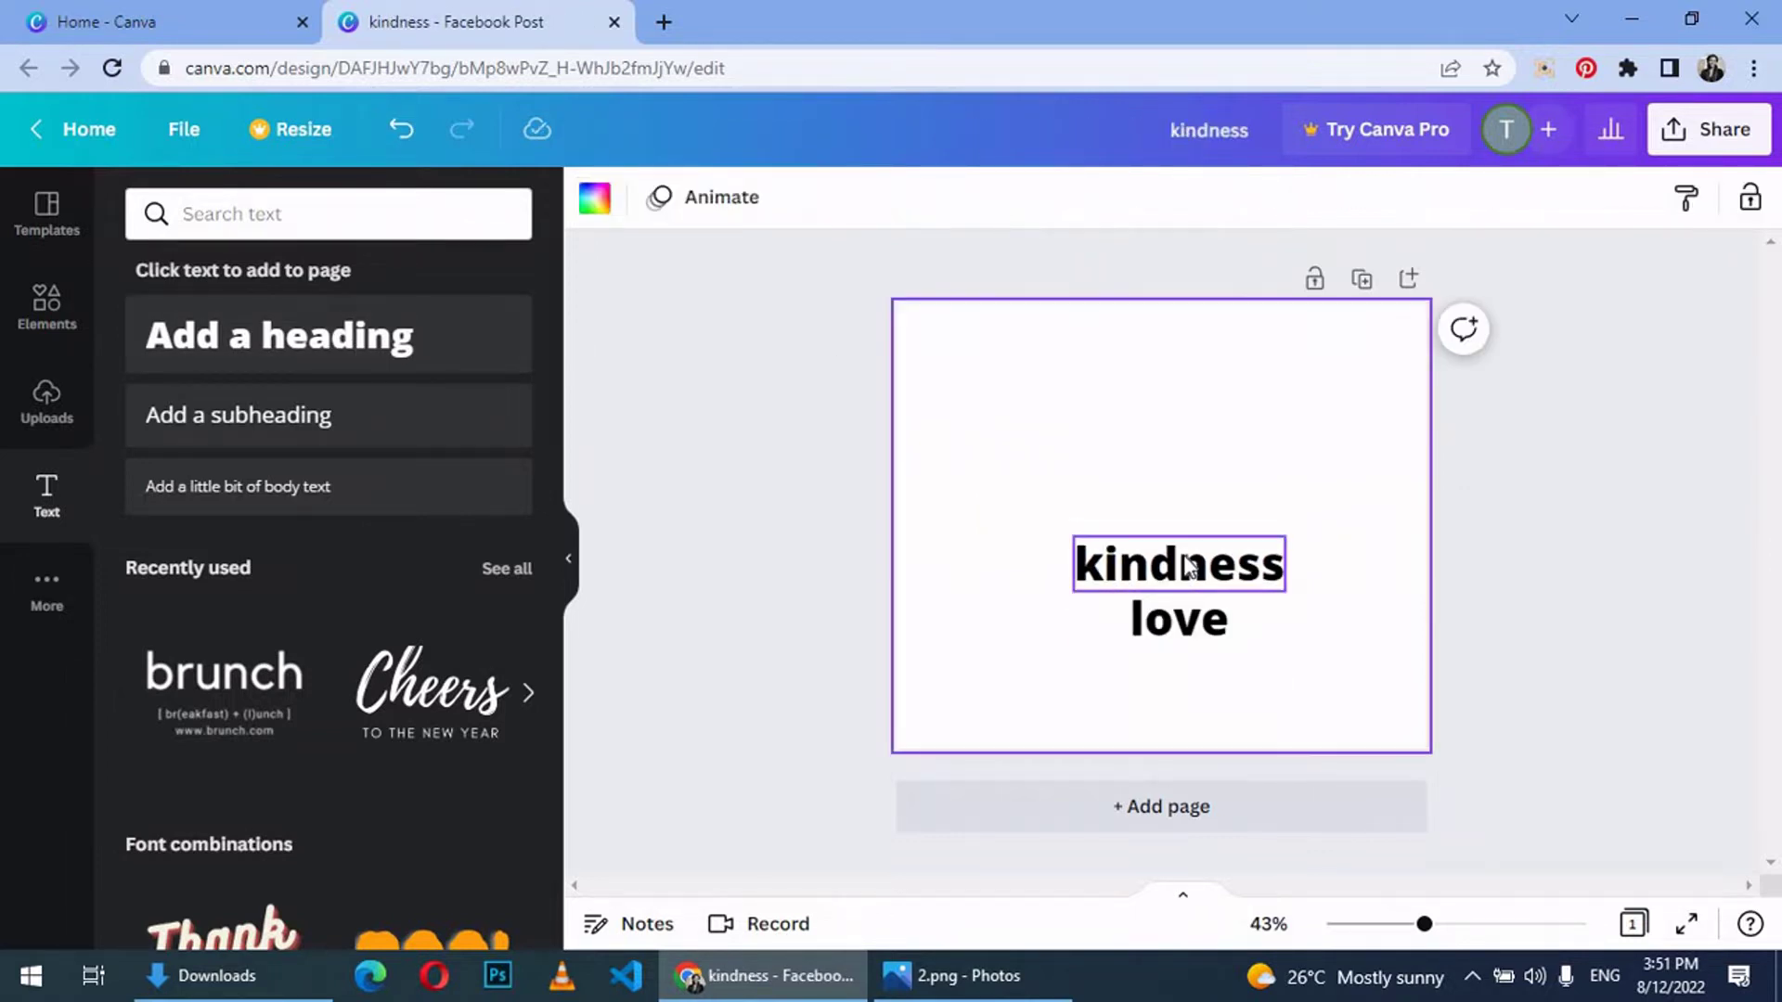
# Step: Set kindness in the Open Sauce SemiBold font
pyautogui.doubleClick(1188, 567)
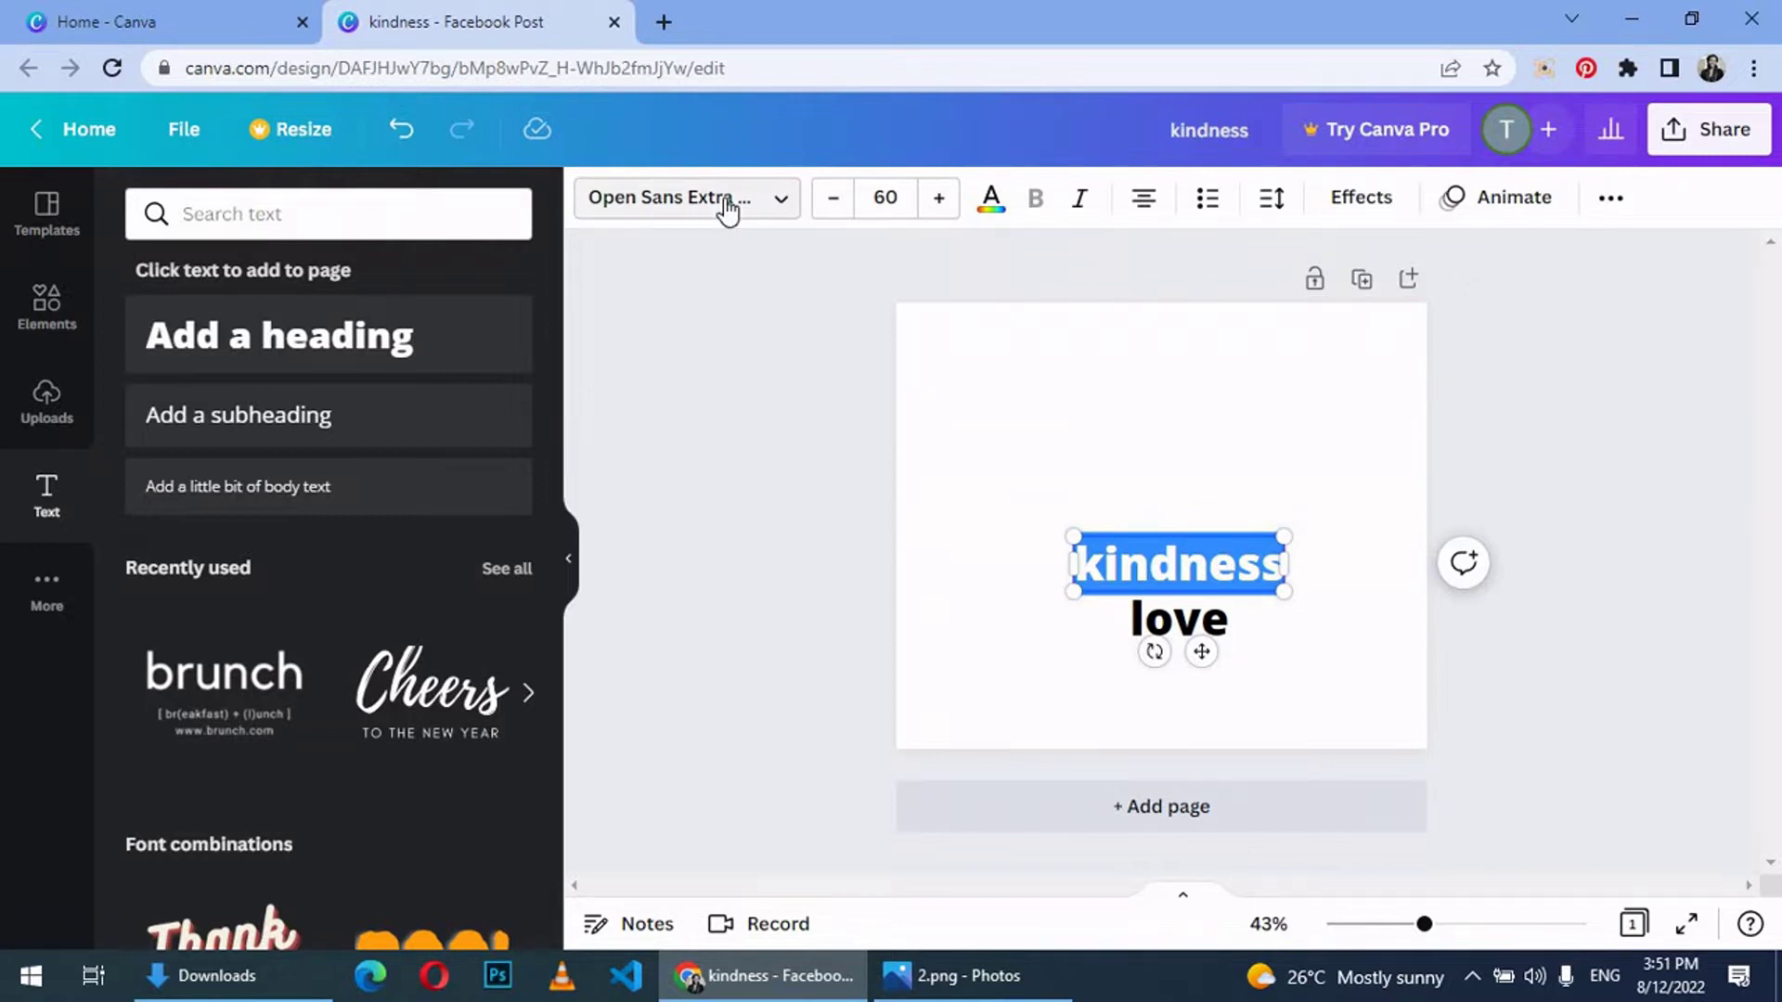
pyautogui.click(689, 196)
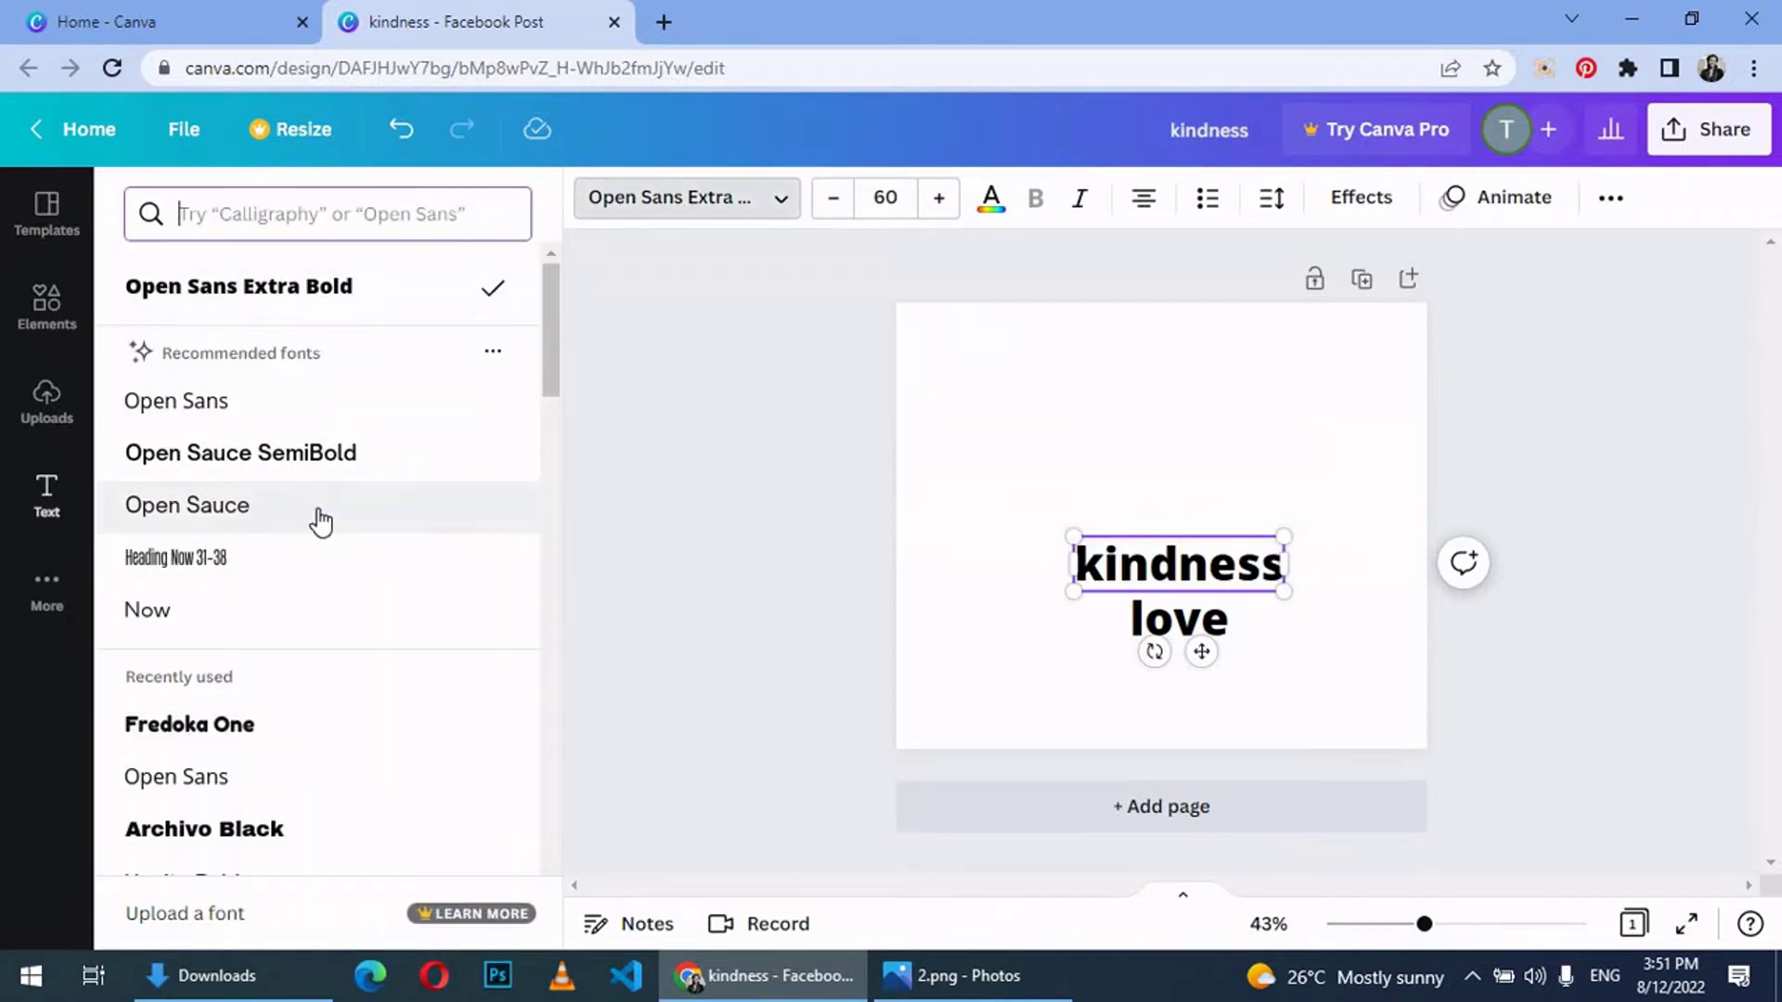
pyautogui.click(240, 453)
pyautogui.click(1178, 618)
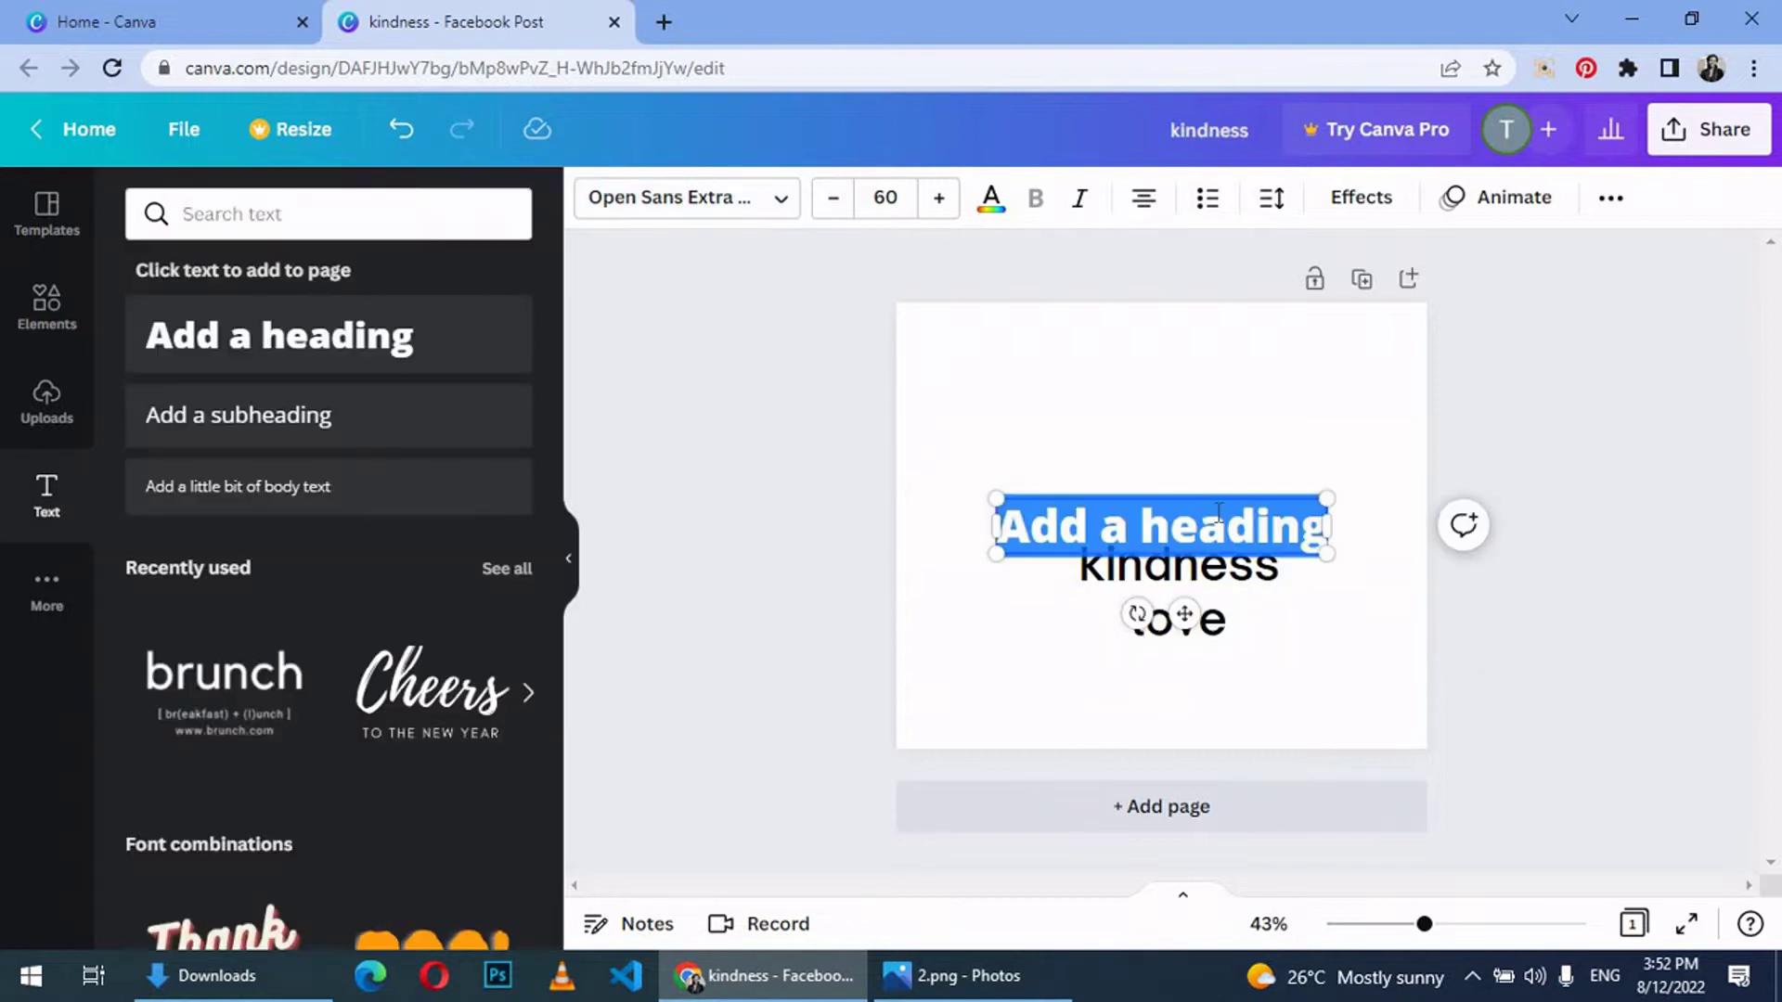
pyautogui.write('p')
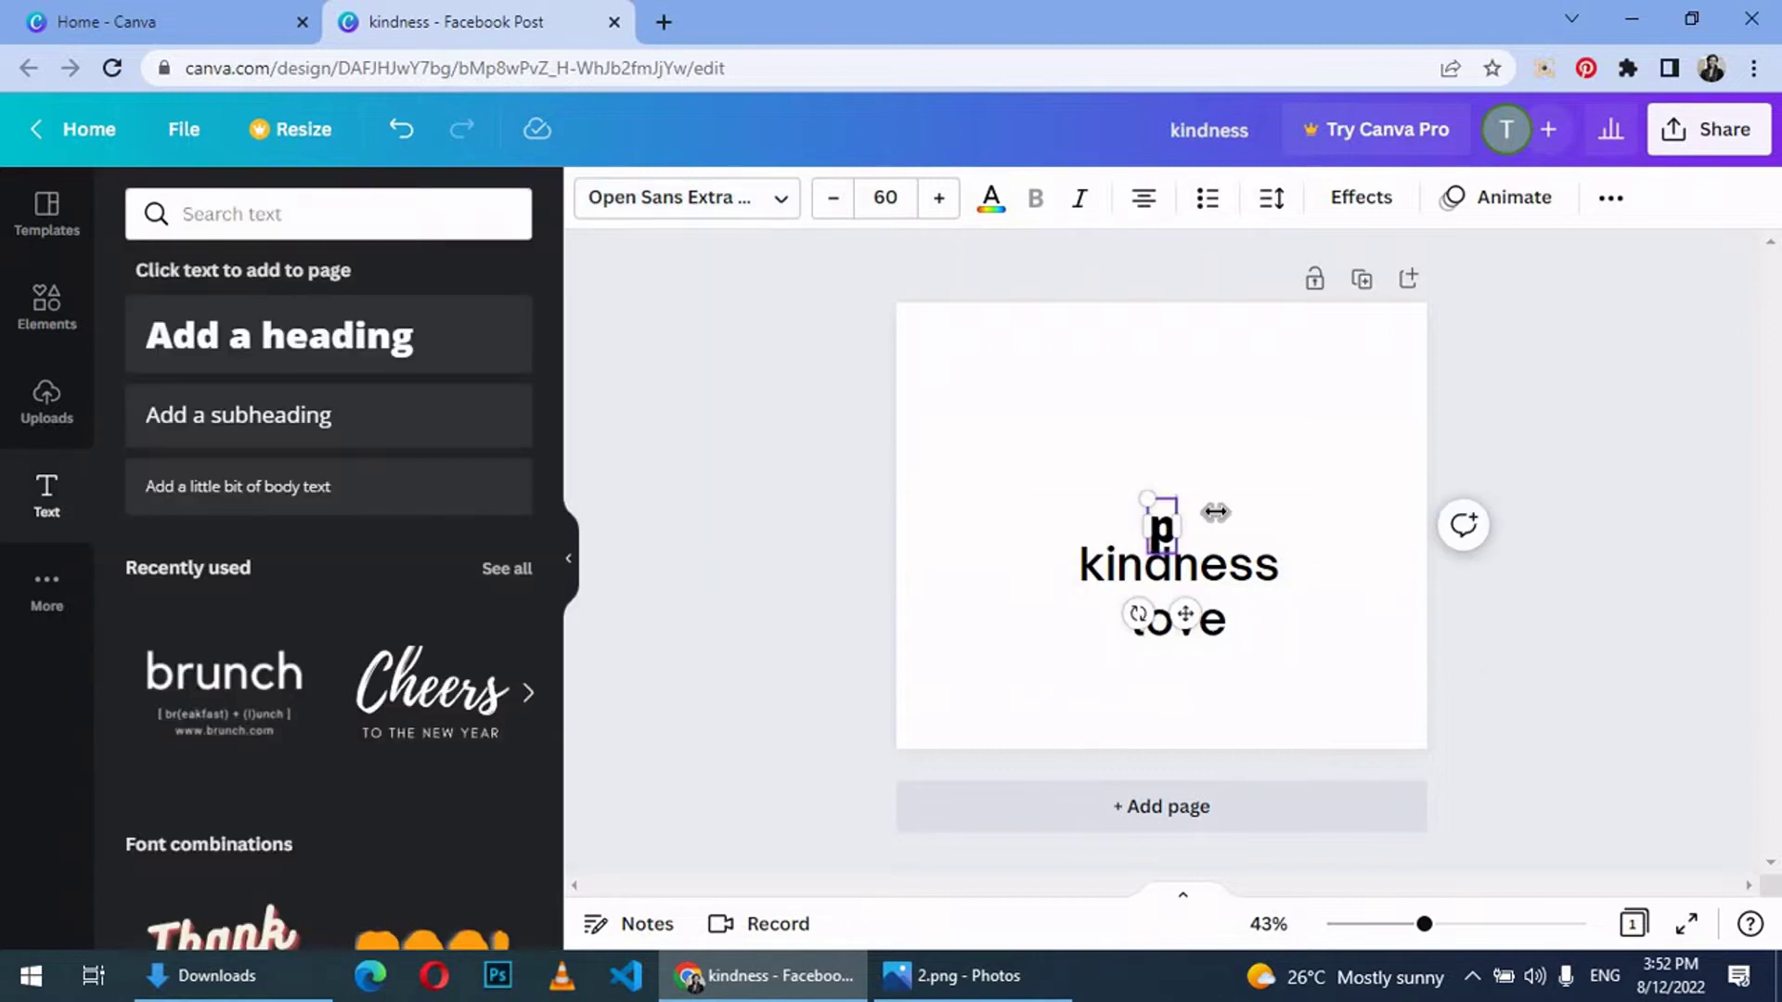
pyautogui.write('eace')
pyautogui.write('joy')
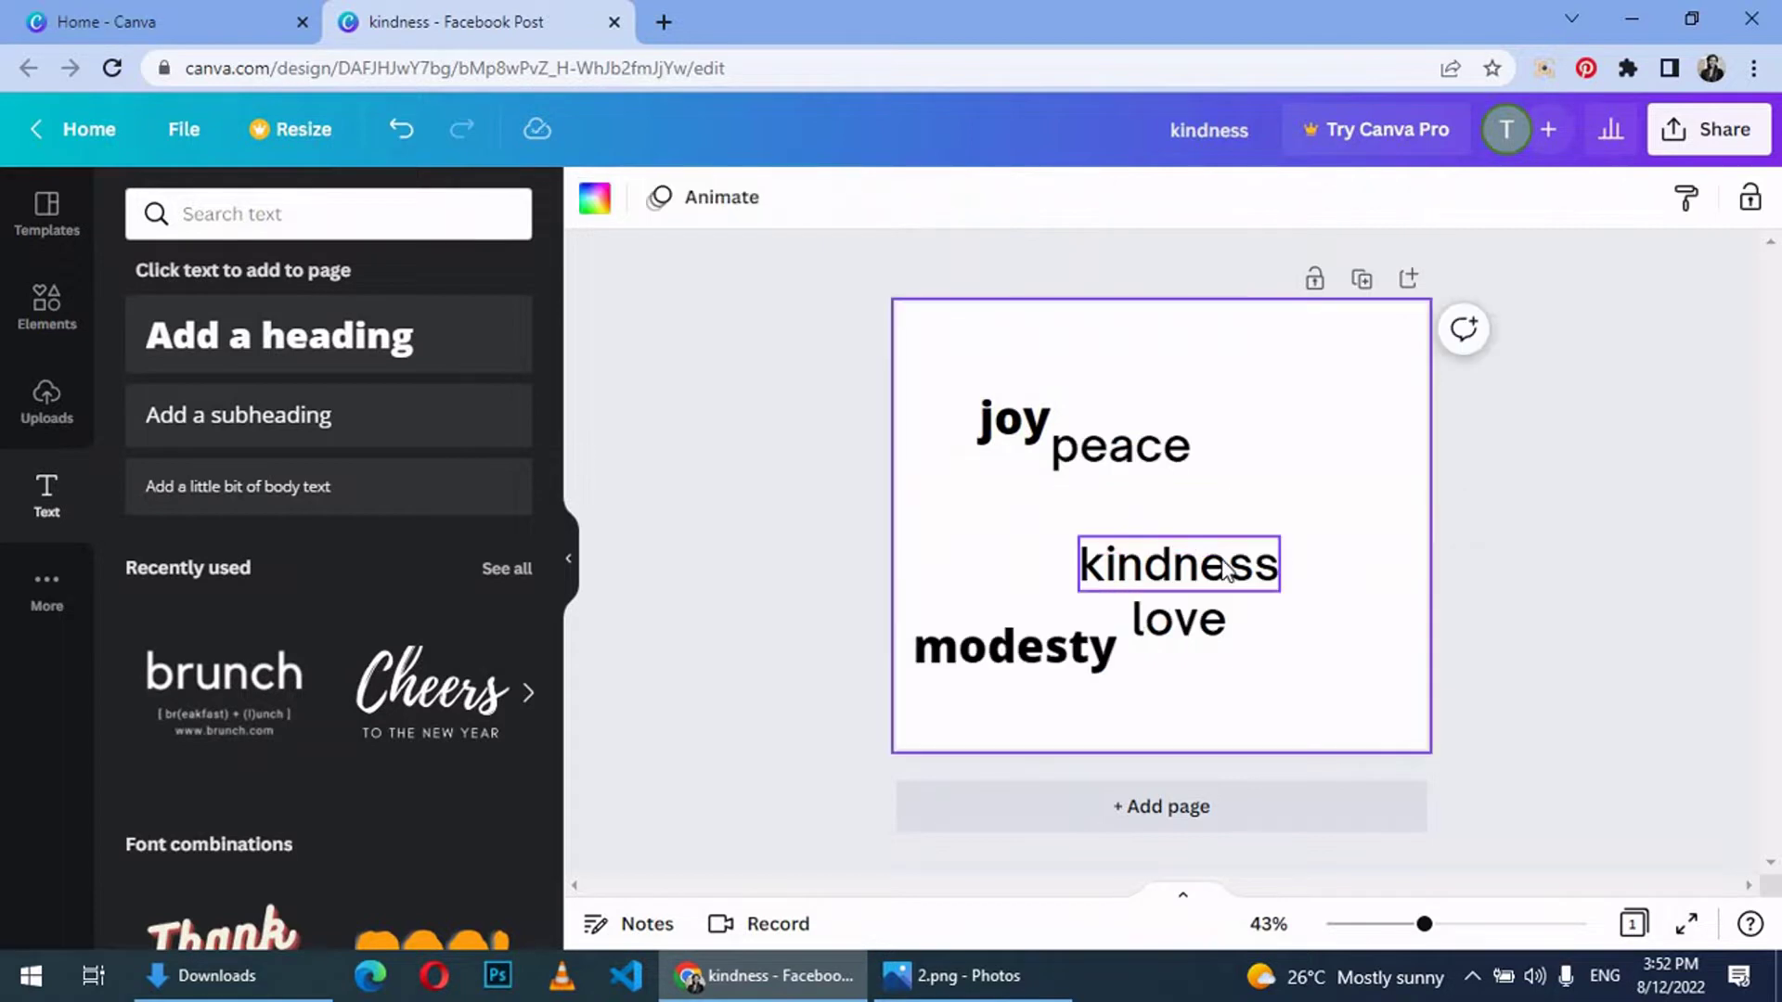
pyautogui.doubleClick(1224, 559)
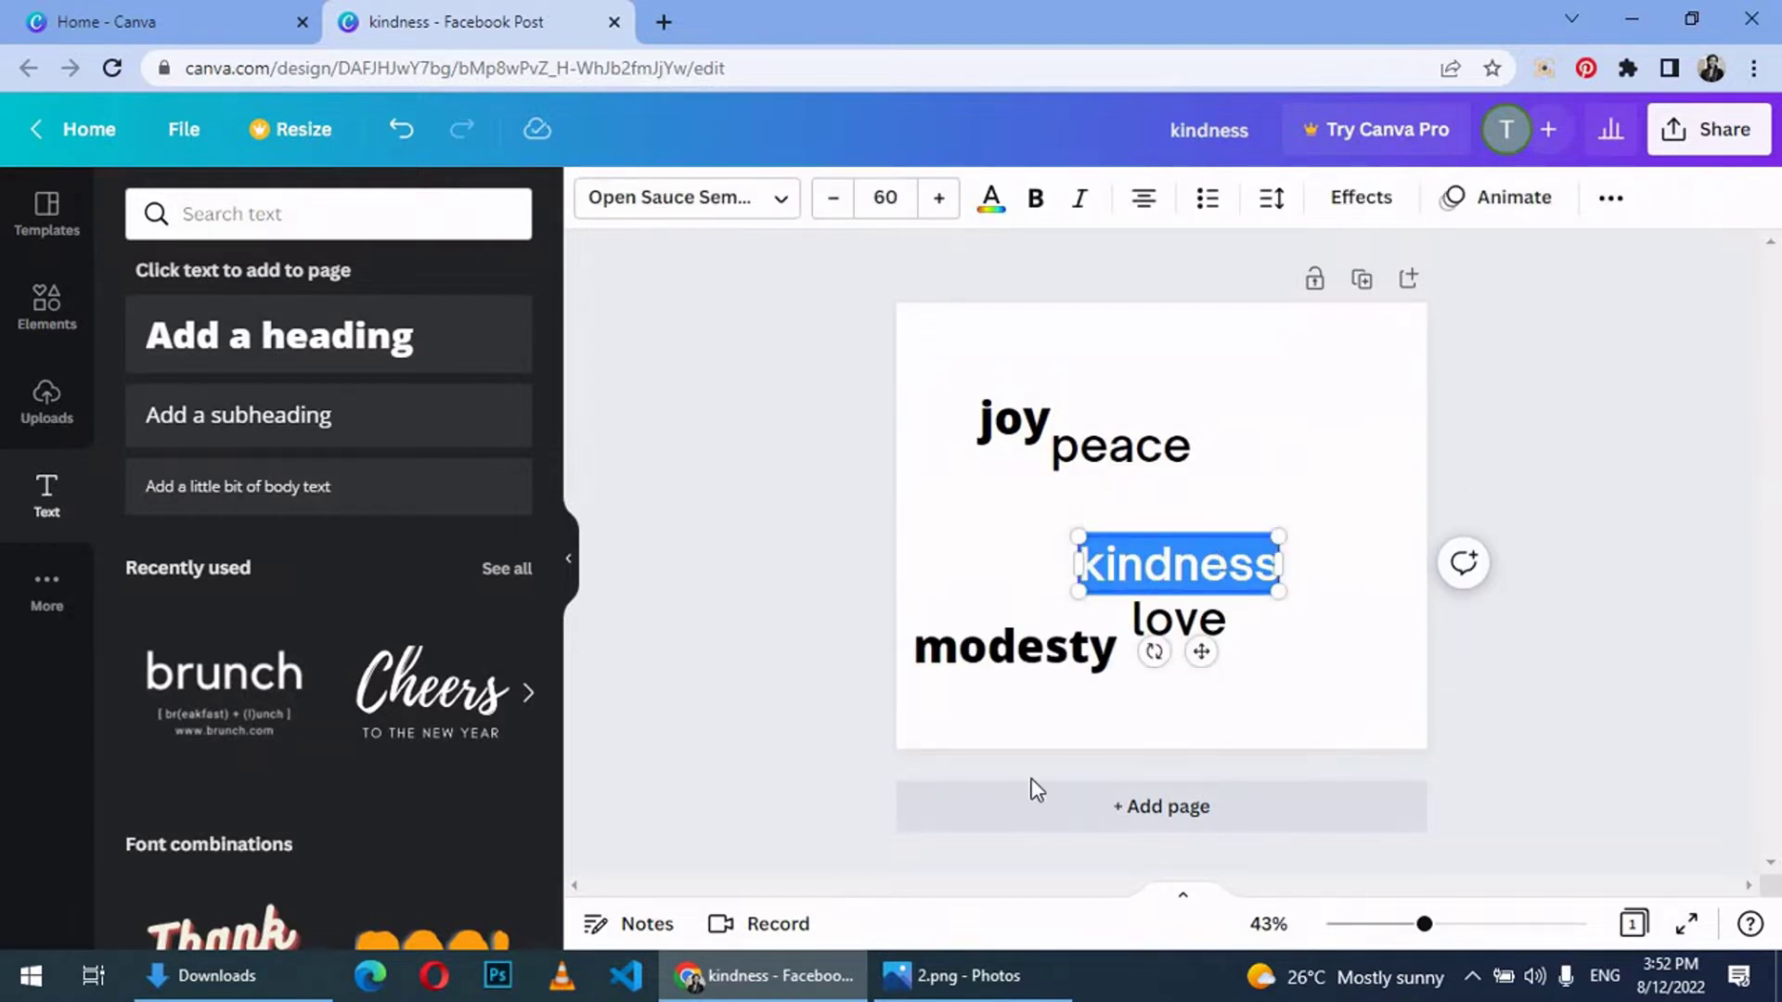
# Step: Enlarge kindness, set it in Open Sans Extra Bold and colour it green
pyautogui.click(970, 975)
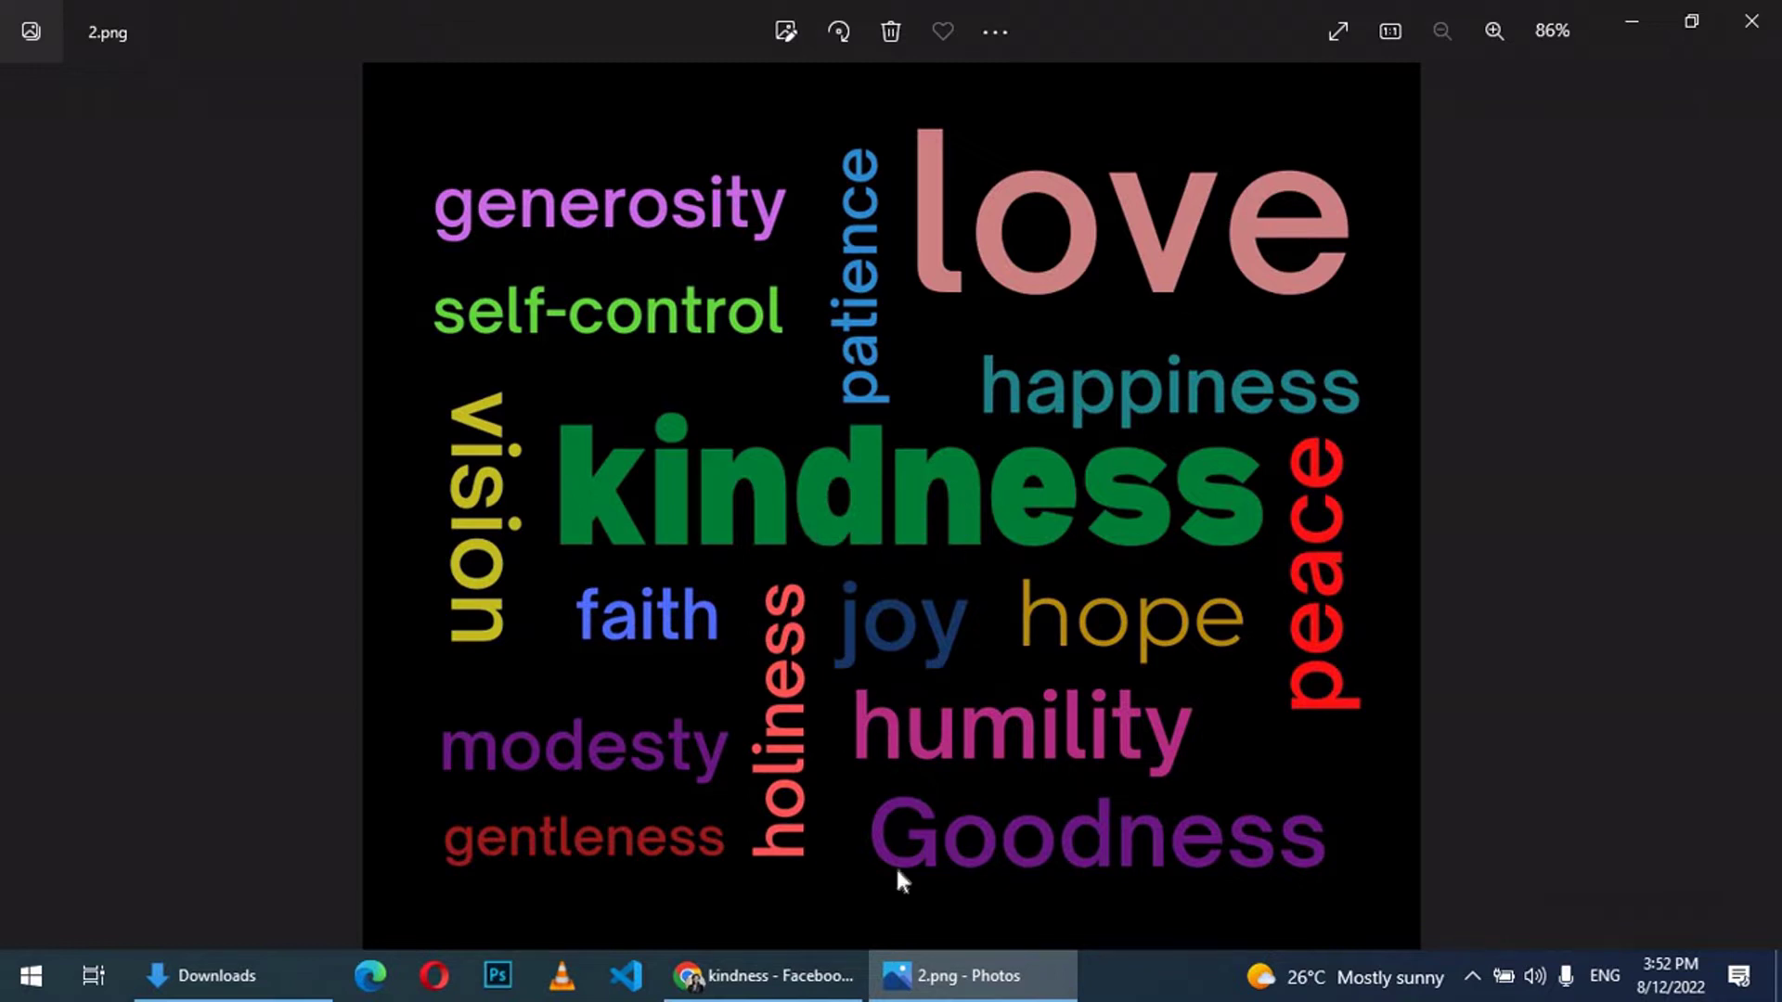
pyautogui.click(773, 974)
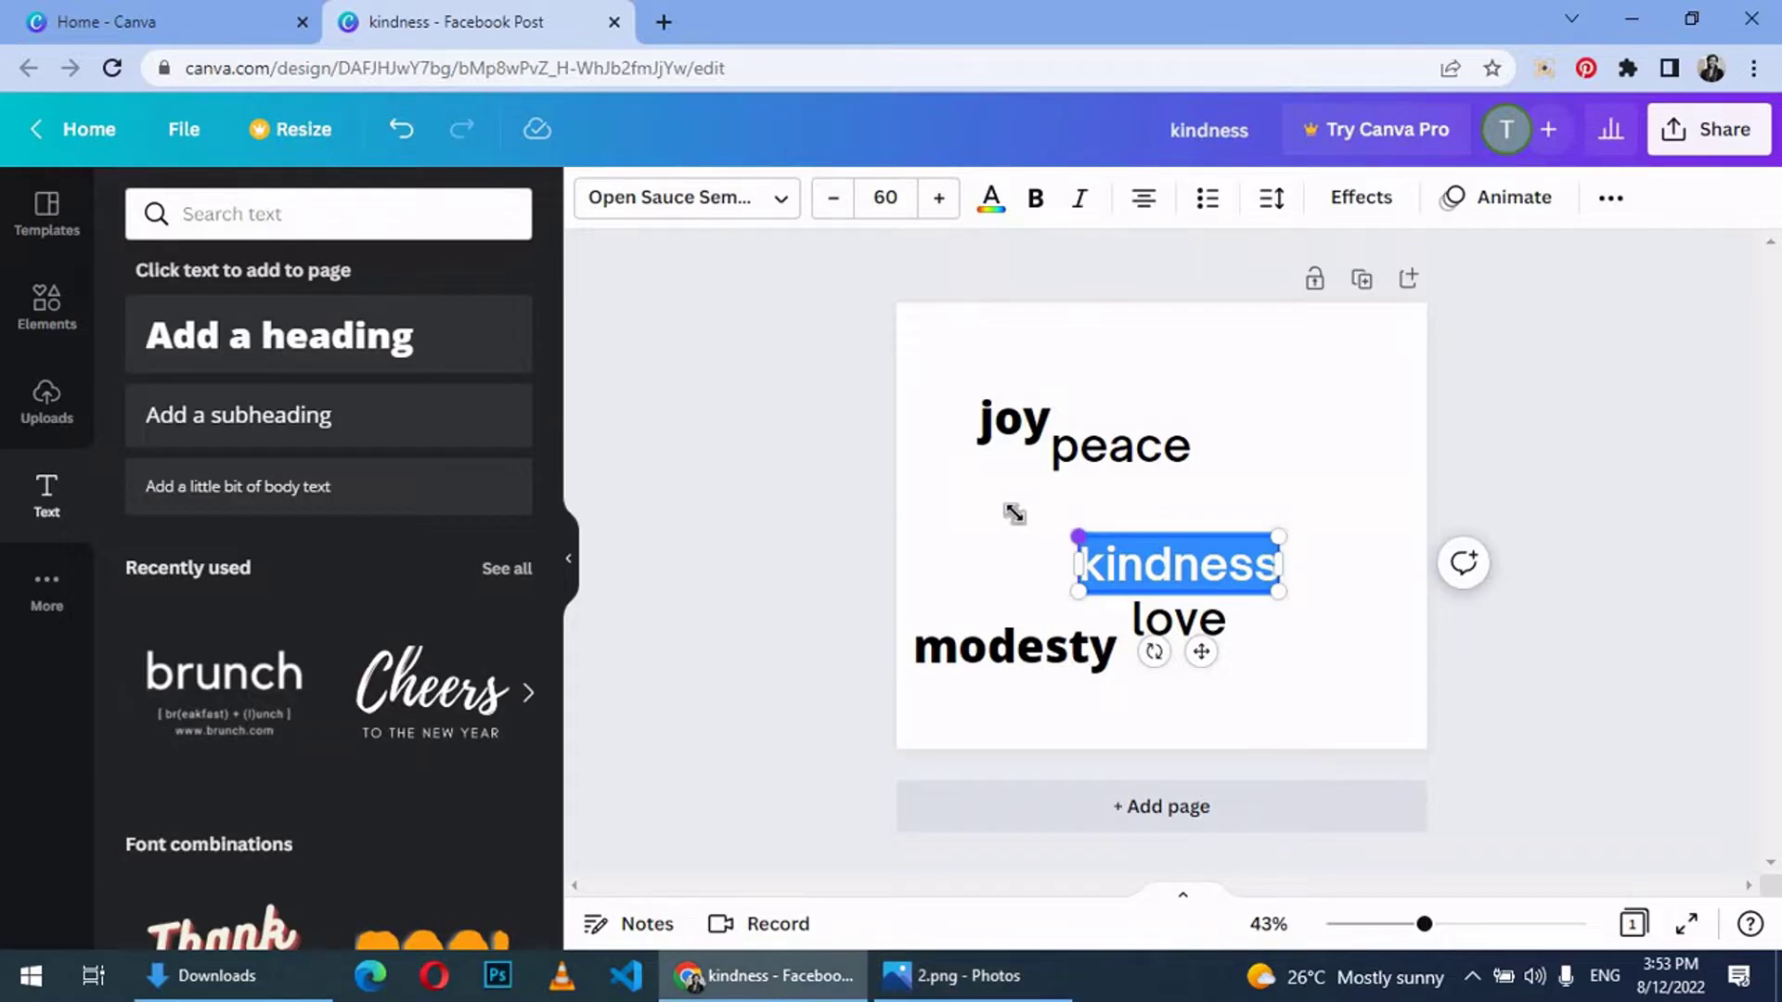
pyautogui.moveTo(1082, 536); pyautogui.dragTo(942, 499)
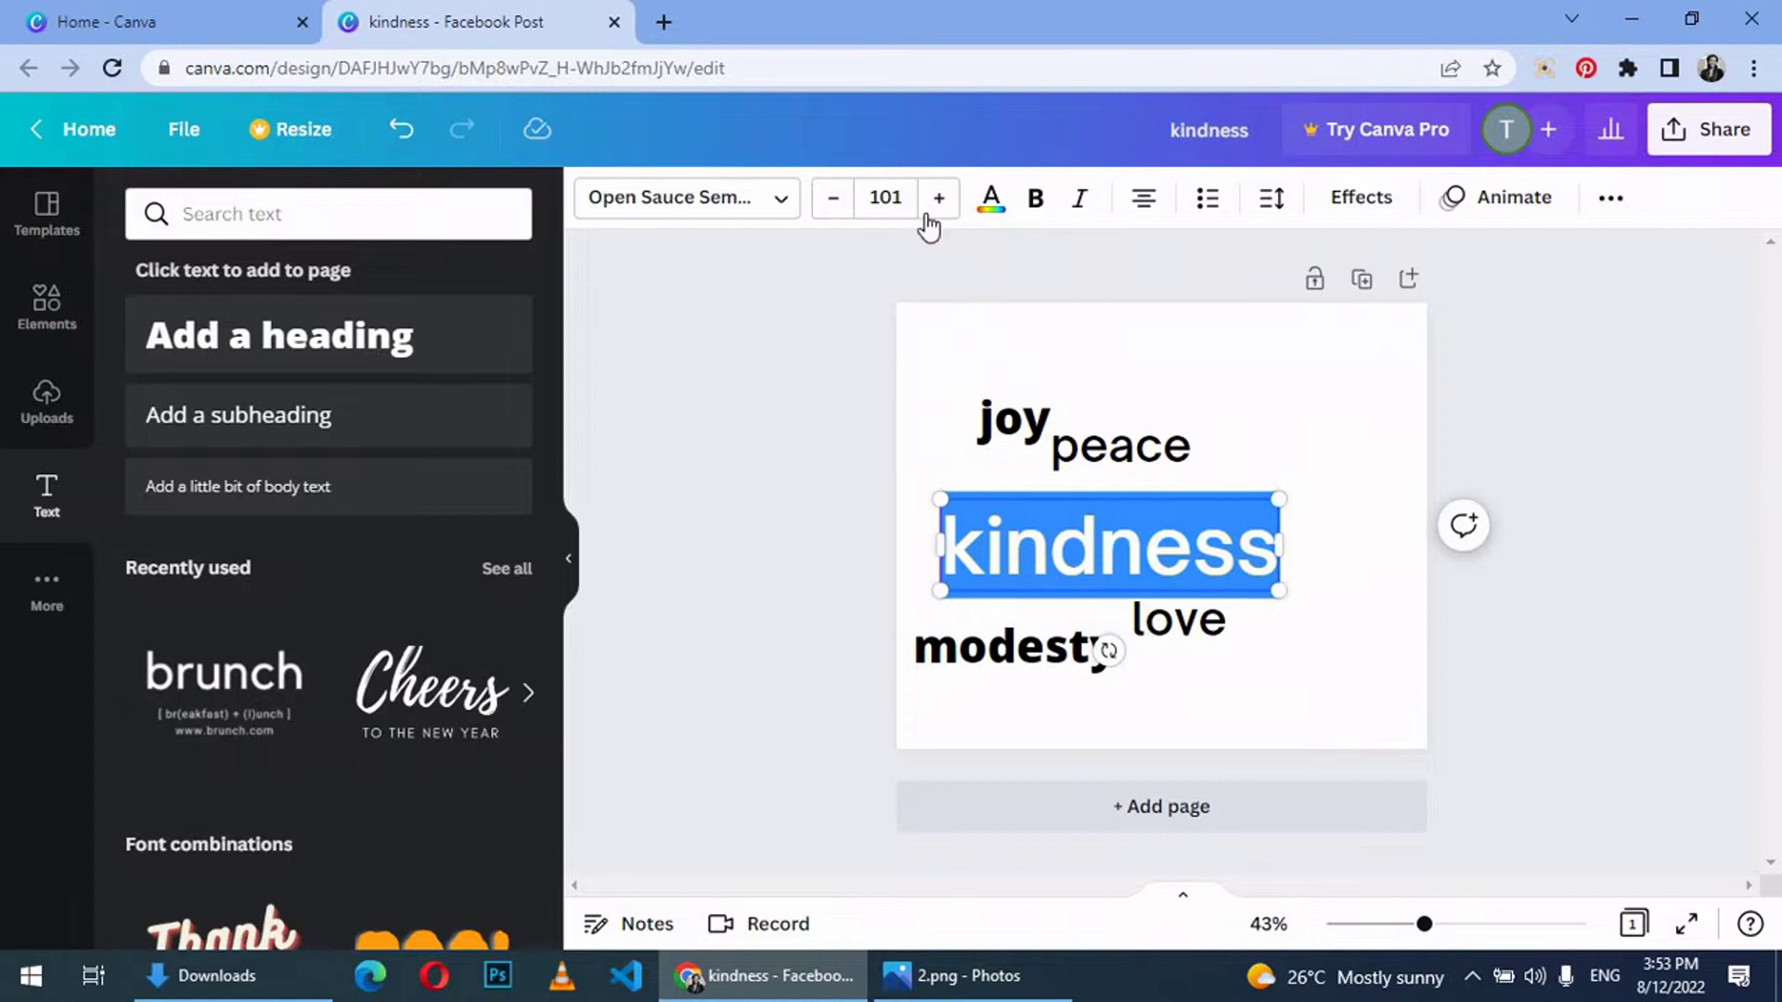
pyautogui.click(752, 199)
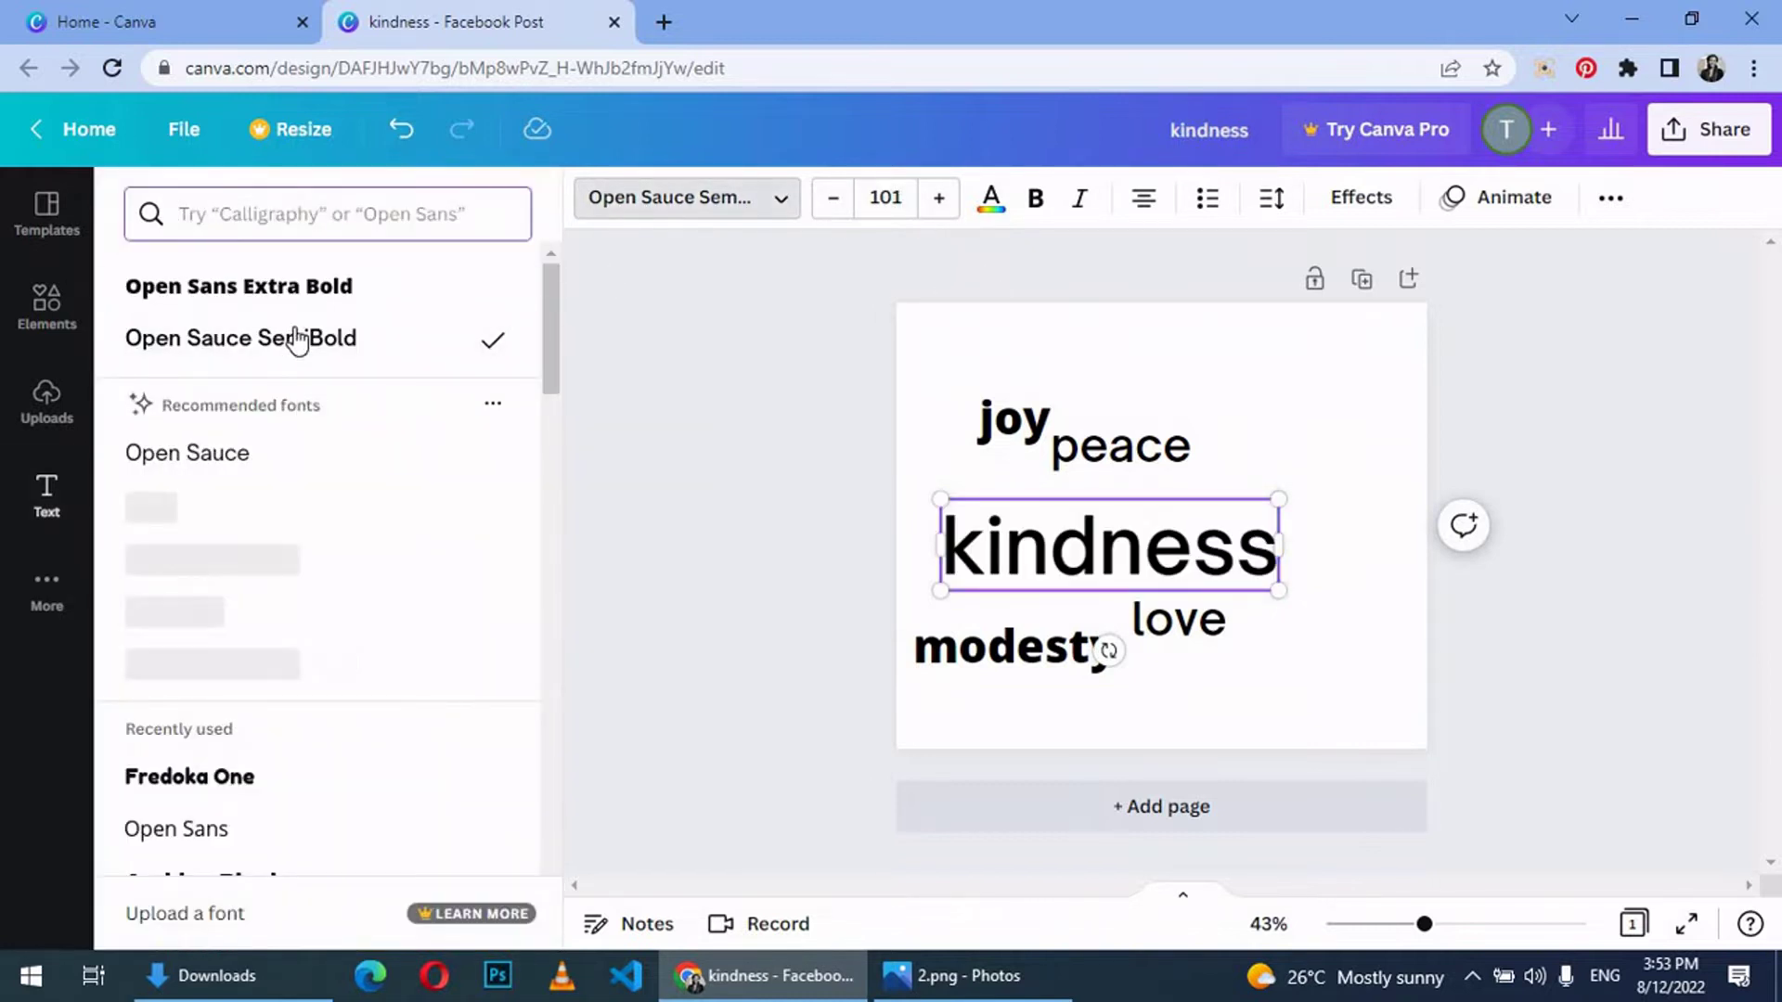
pyautogui.click(299, 287)
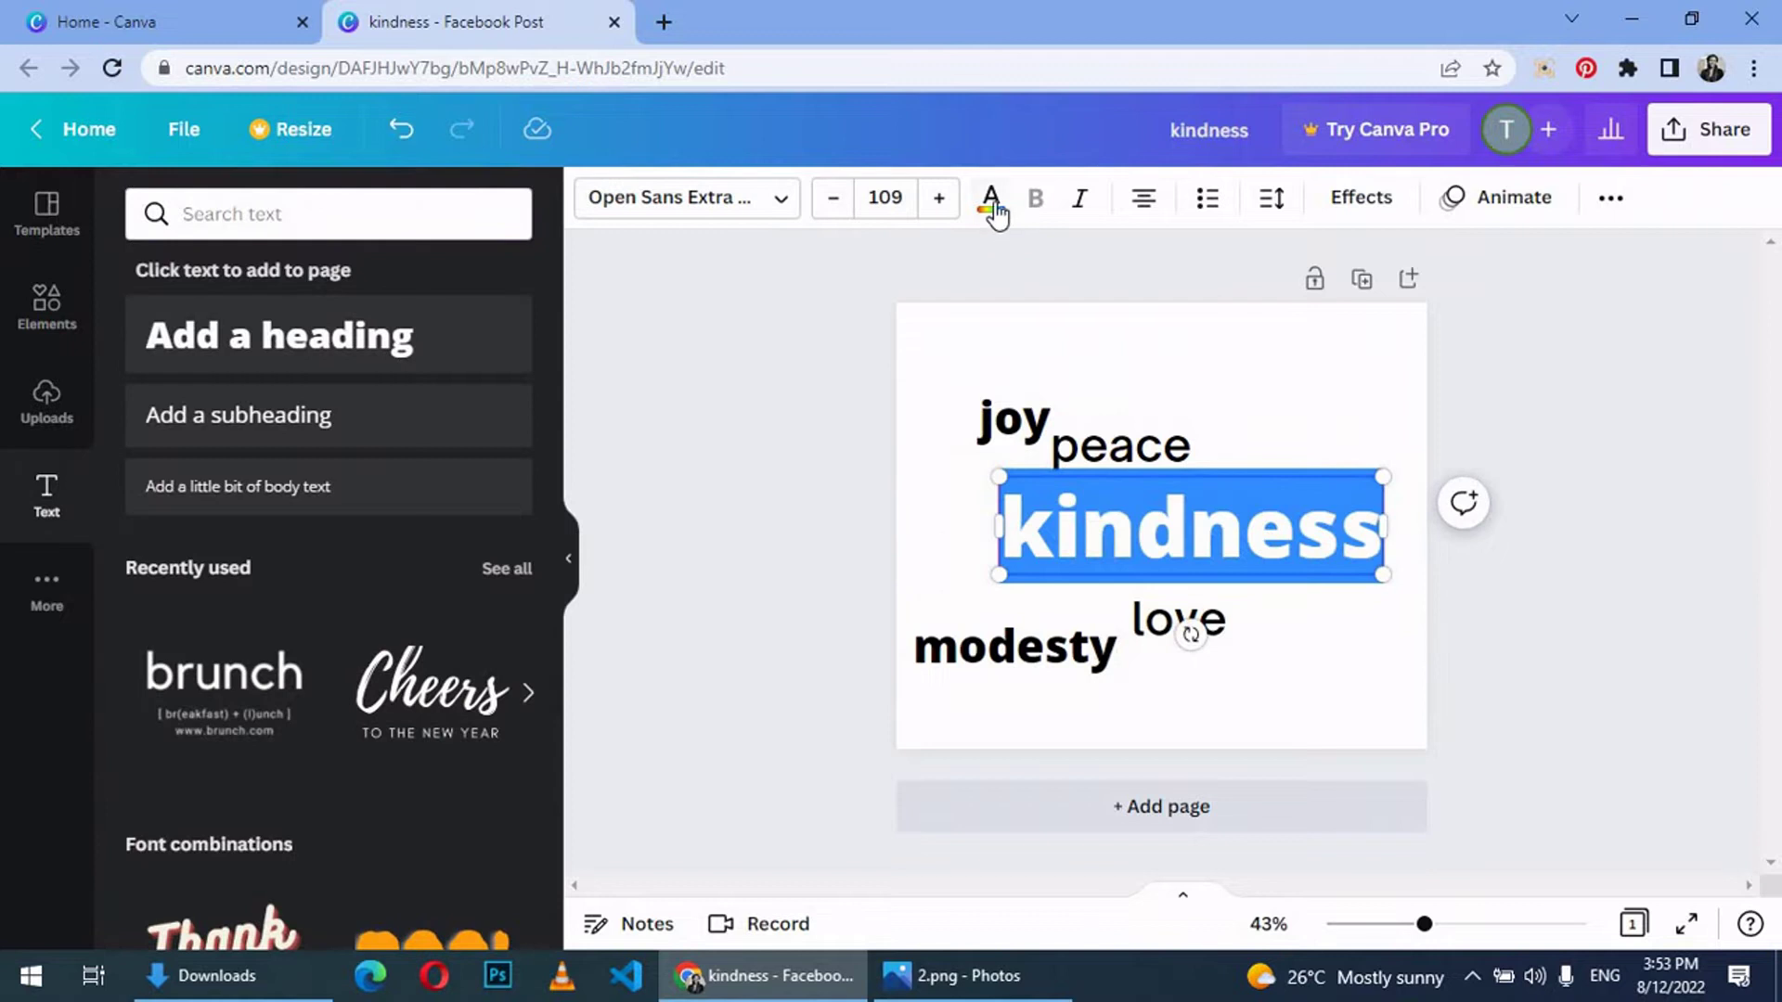
pyautogui.click(992, 197)
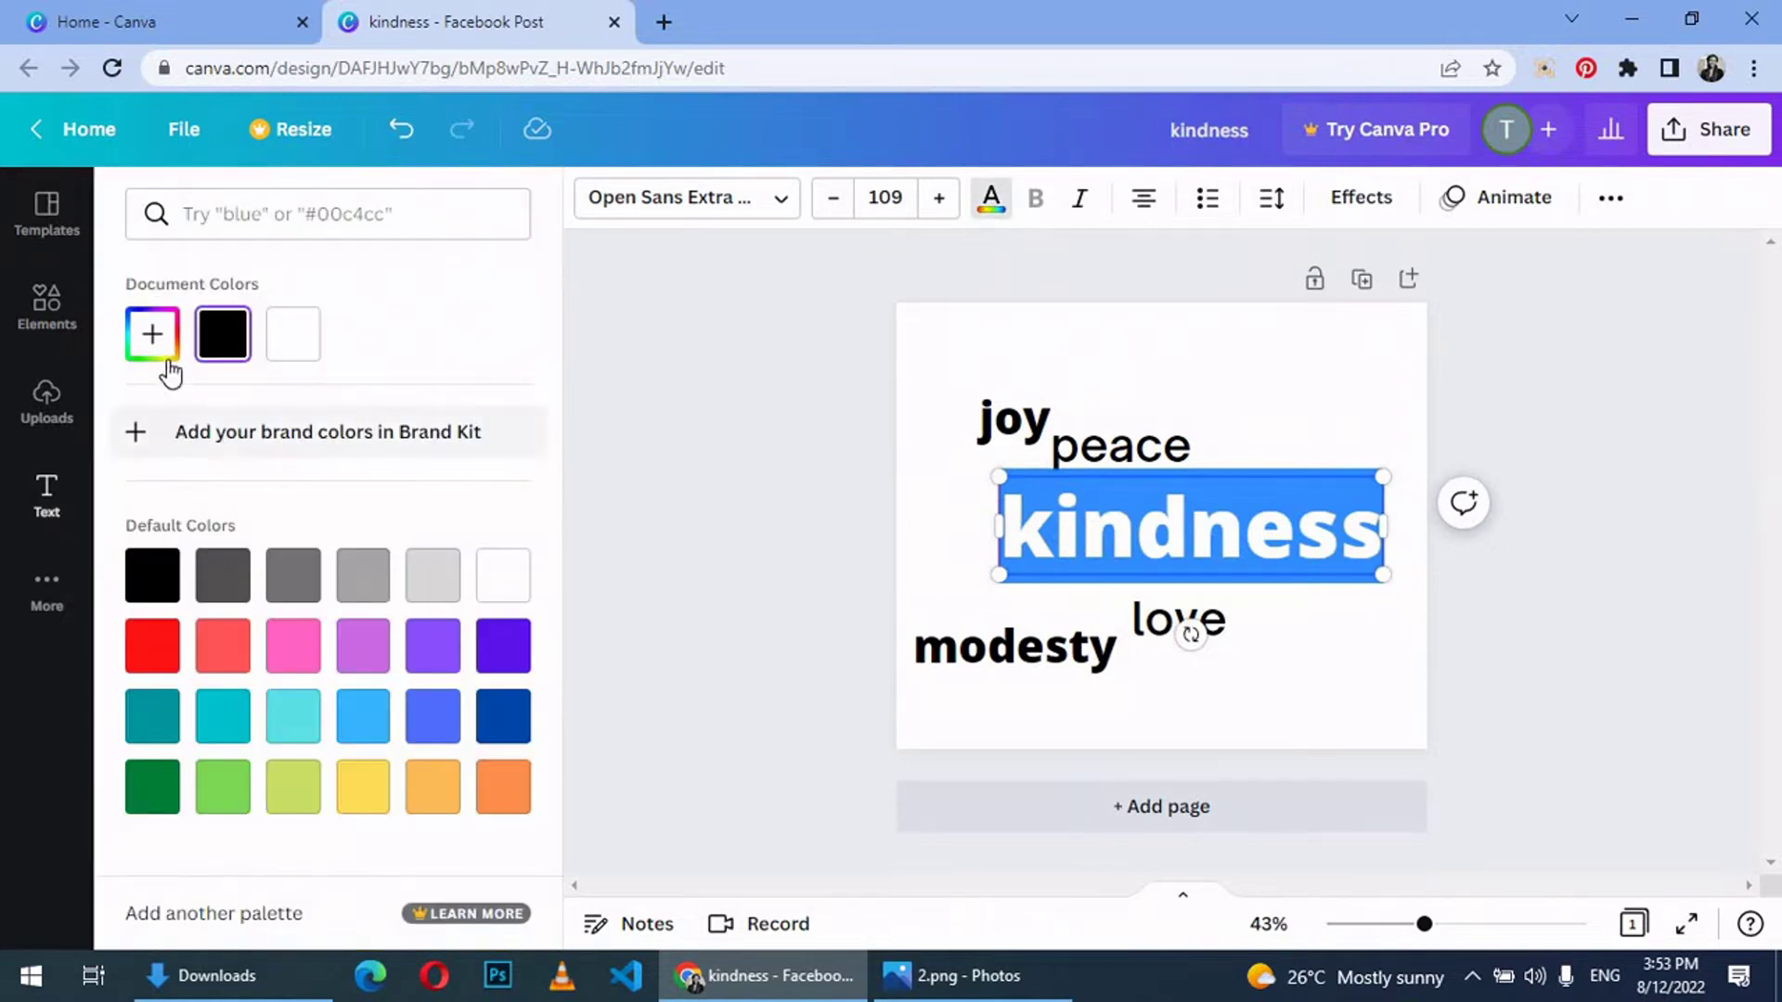
pyautogui.click(152, 332)
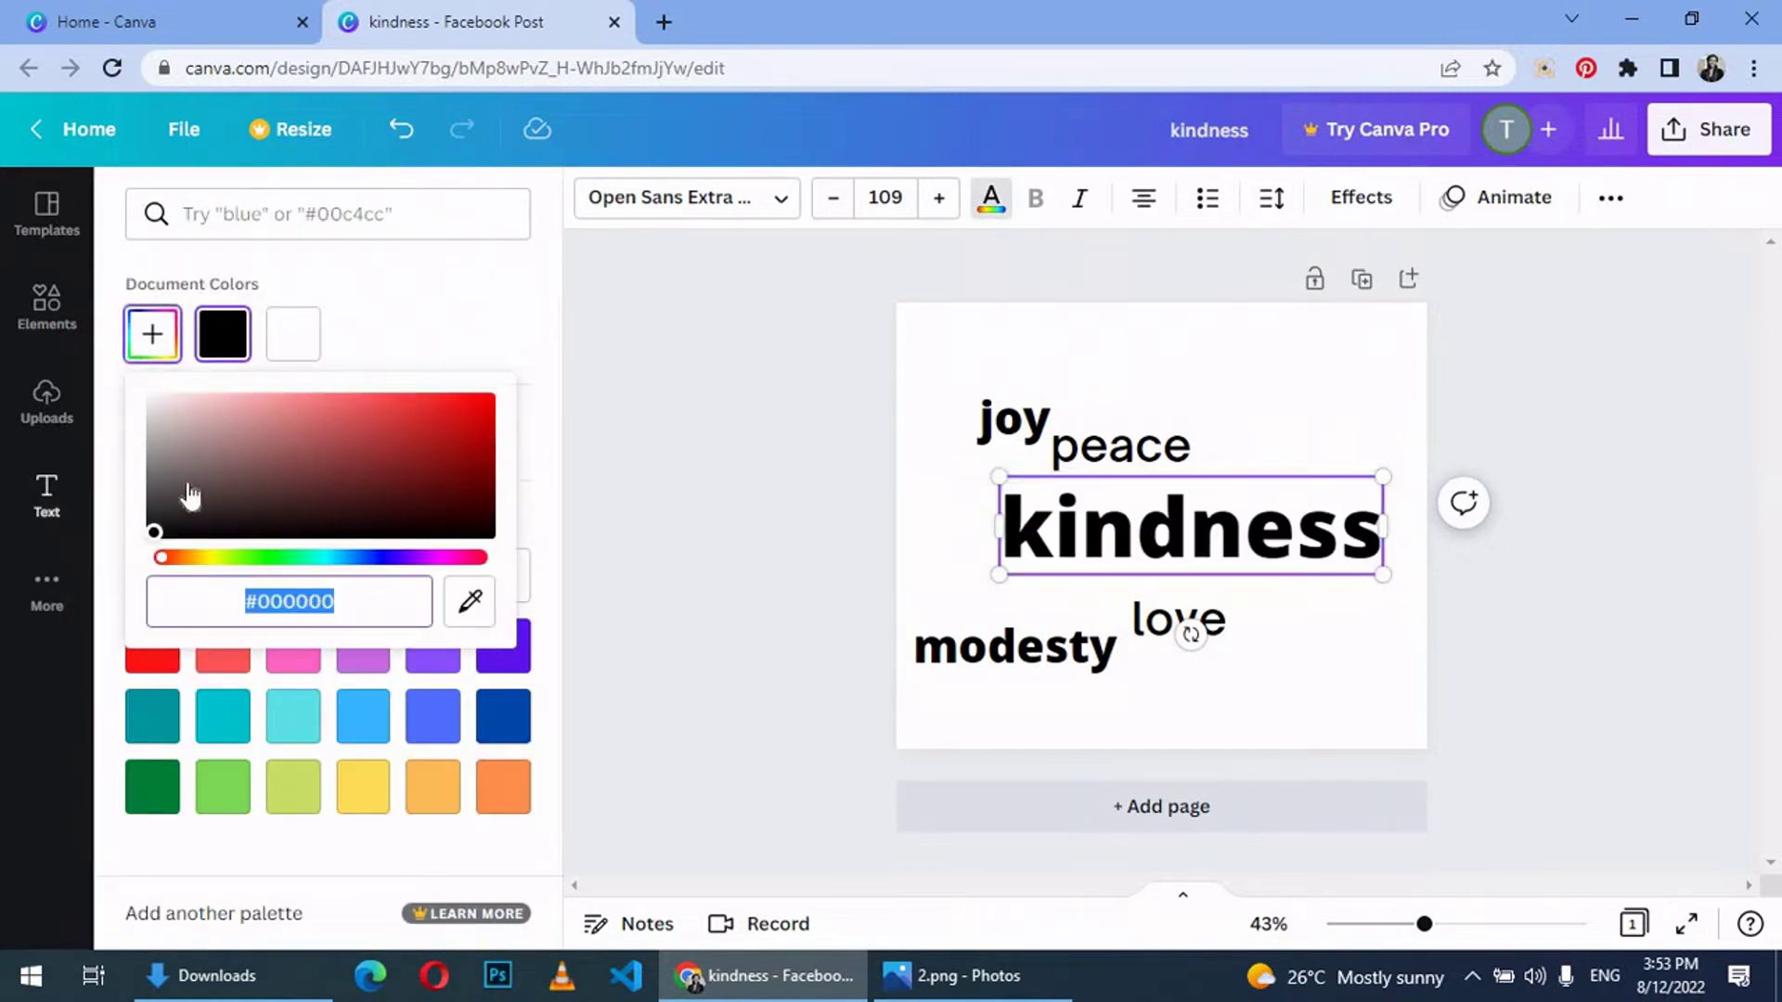
pyautogui.click(265, 557)
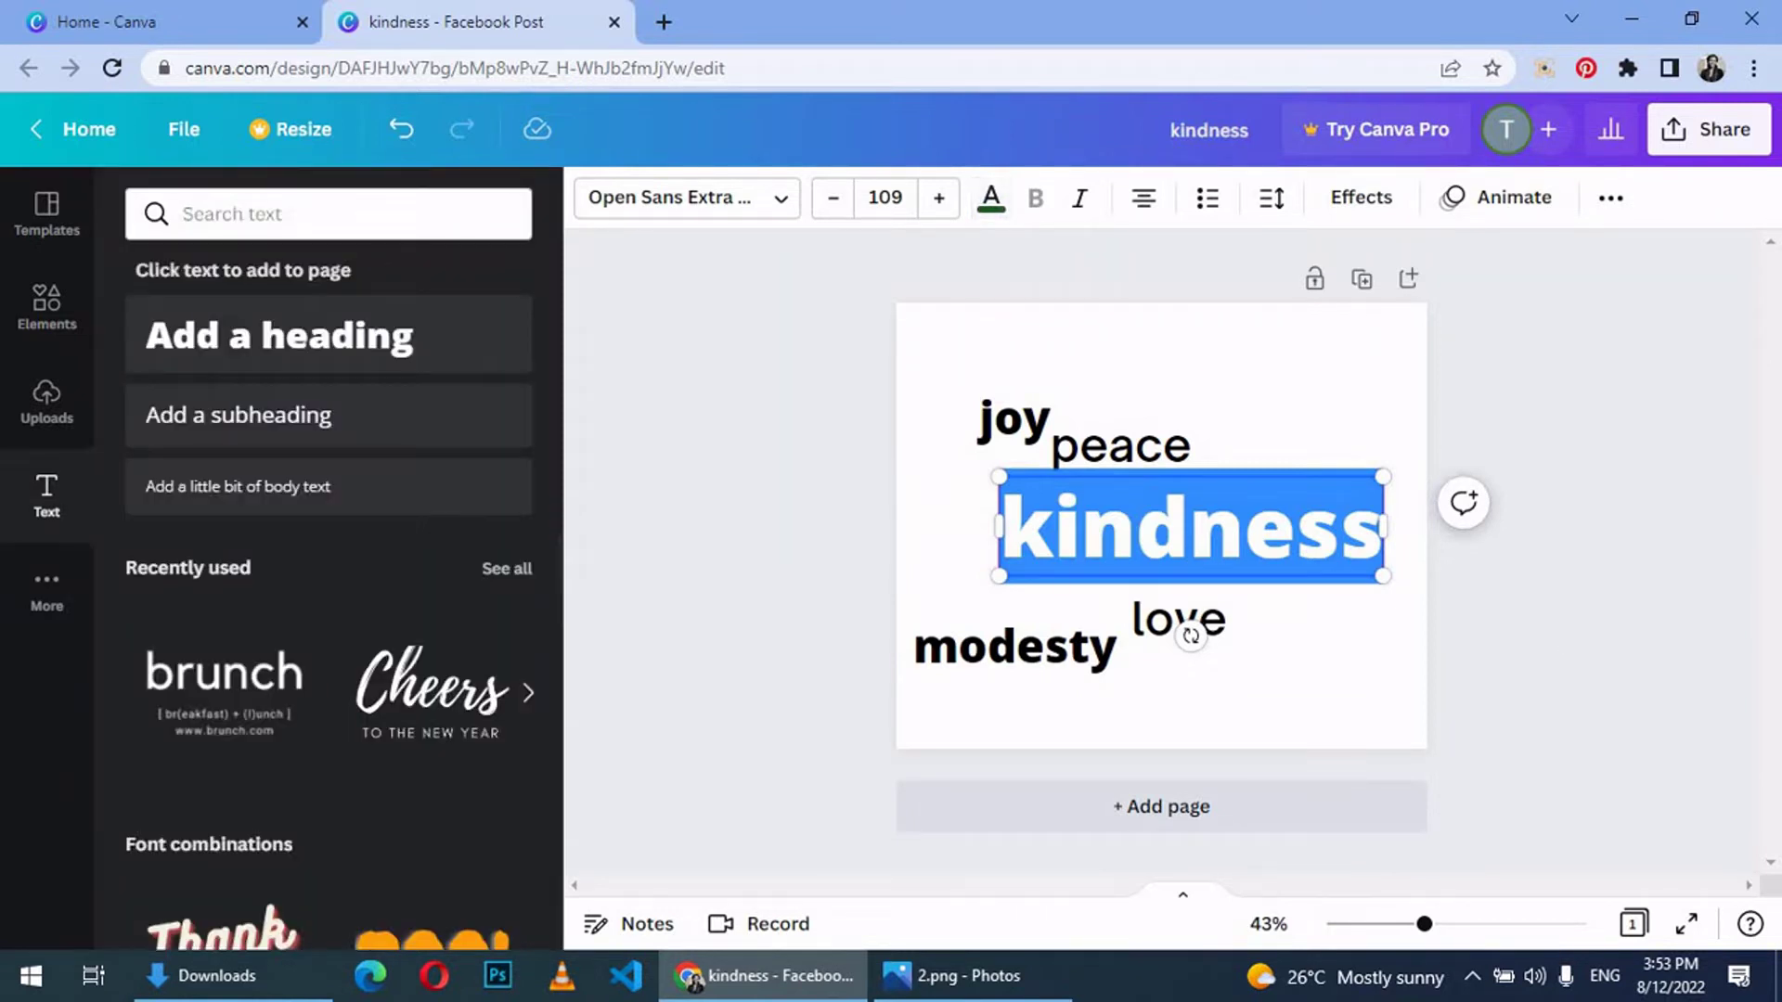
pyautogui.click(1531, 571)
pyautogui.click(1289, 543)
# Step: Move love to the upper right, left-aligned, larger and red, then recheck the reference
pyautogui.click(1198, 623)
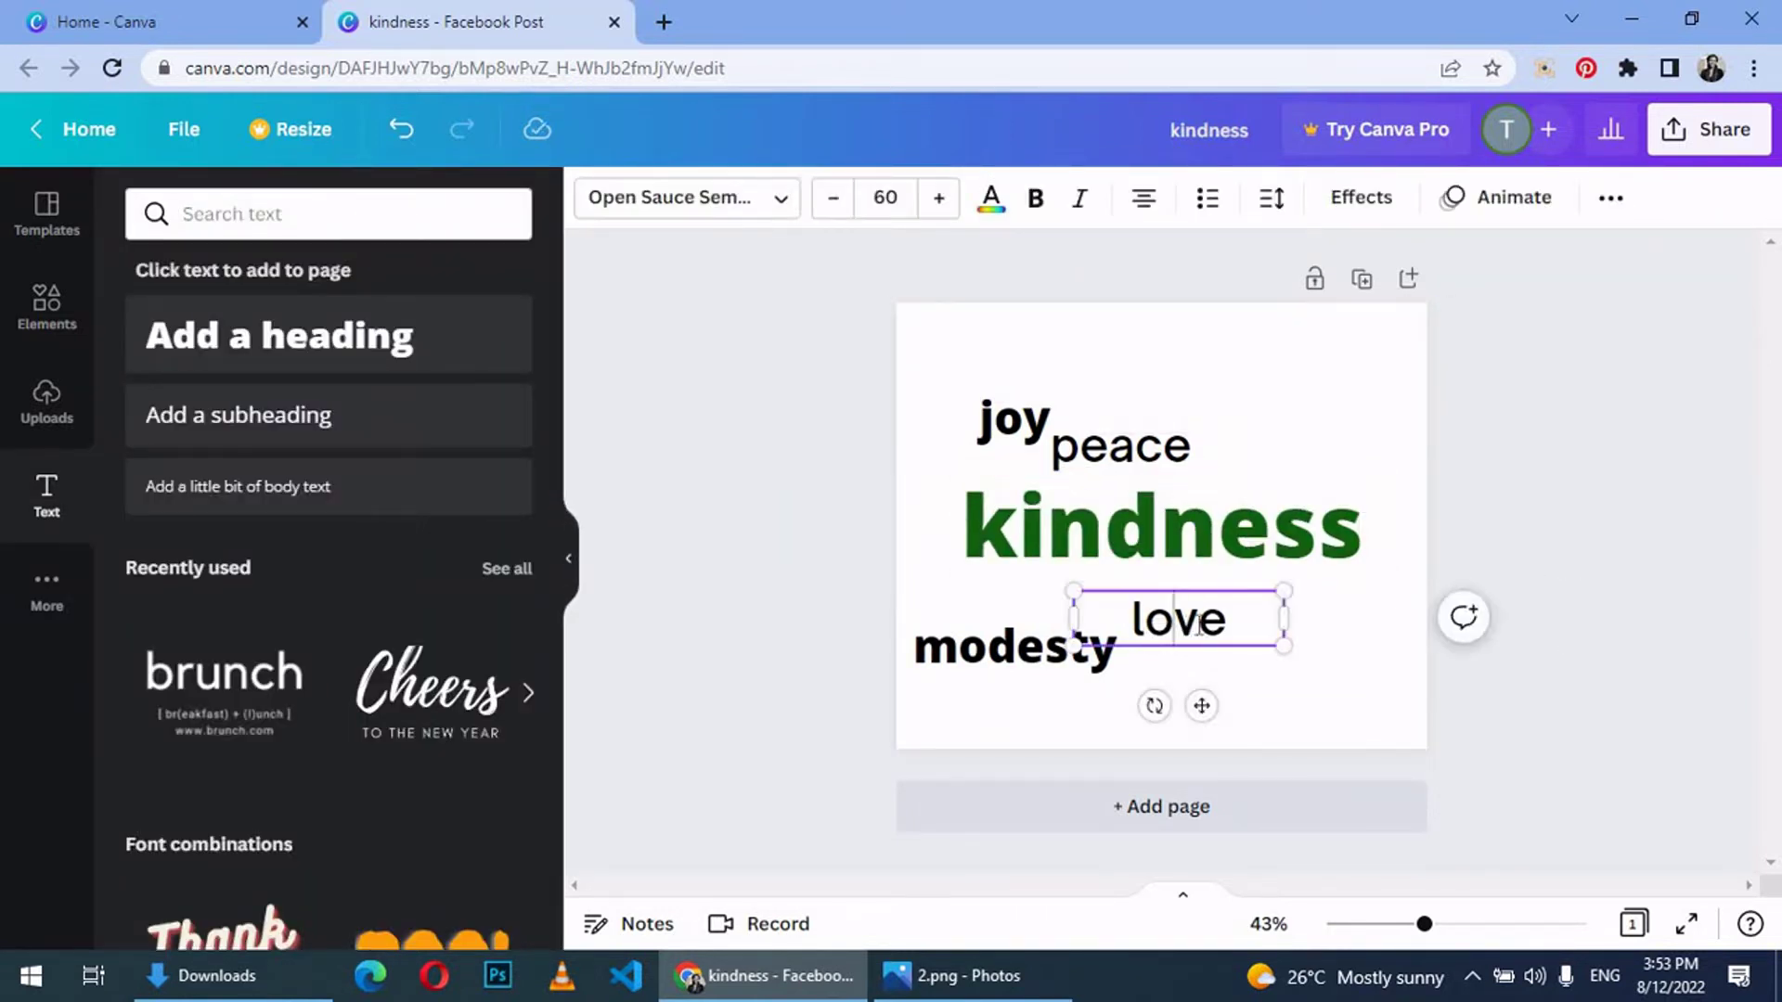
pyautogui.moveTo(1244, 671); pyautogui.dragTo(1371, 420)
pyautogui.doubleClick(1310, 403)
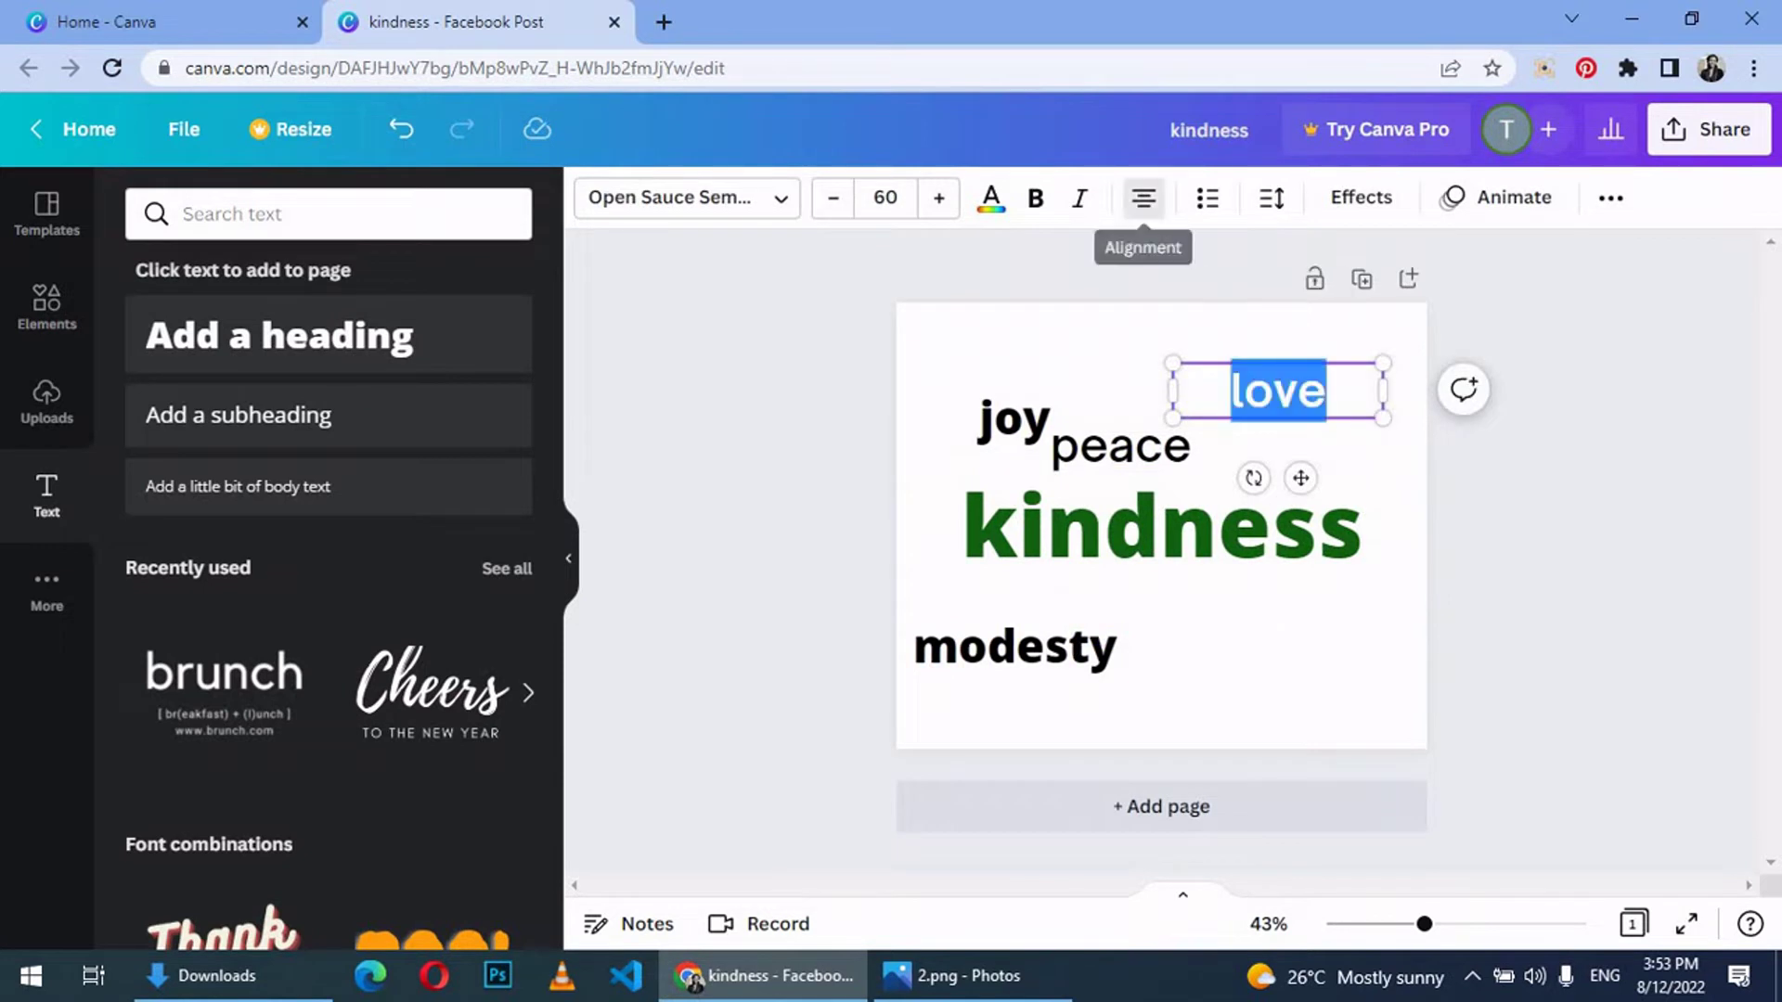
pyautogui.click(1143, 198)
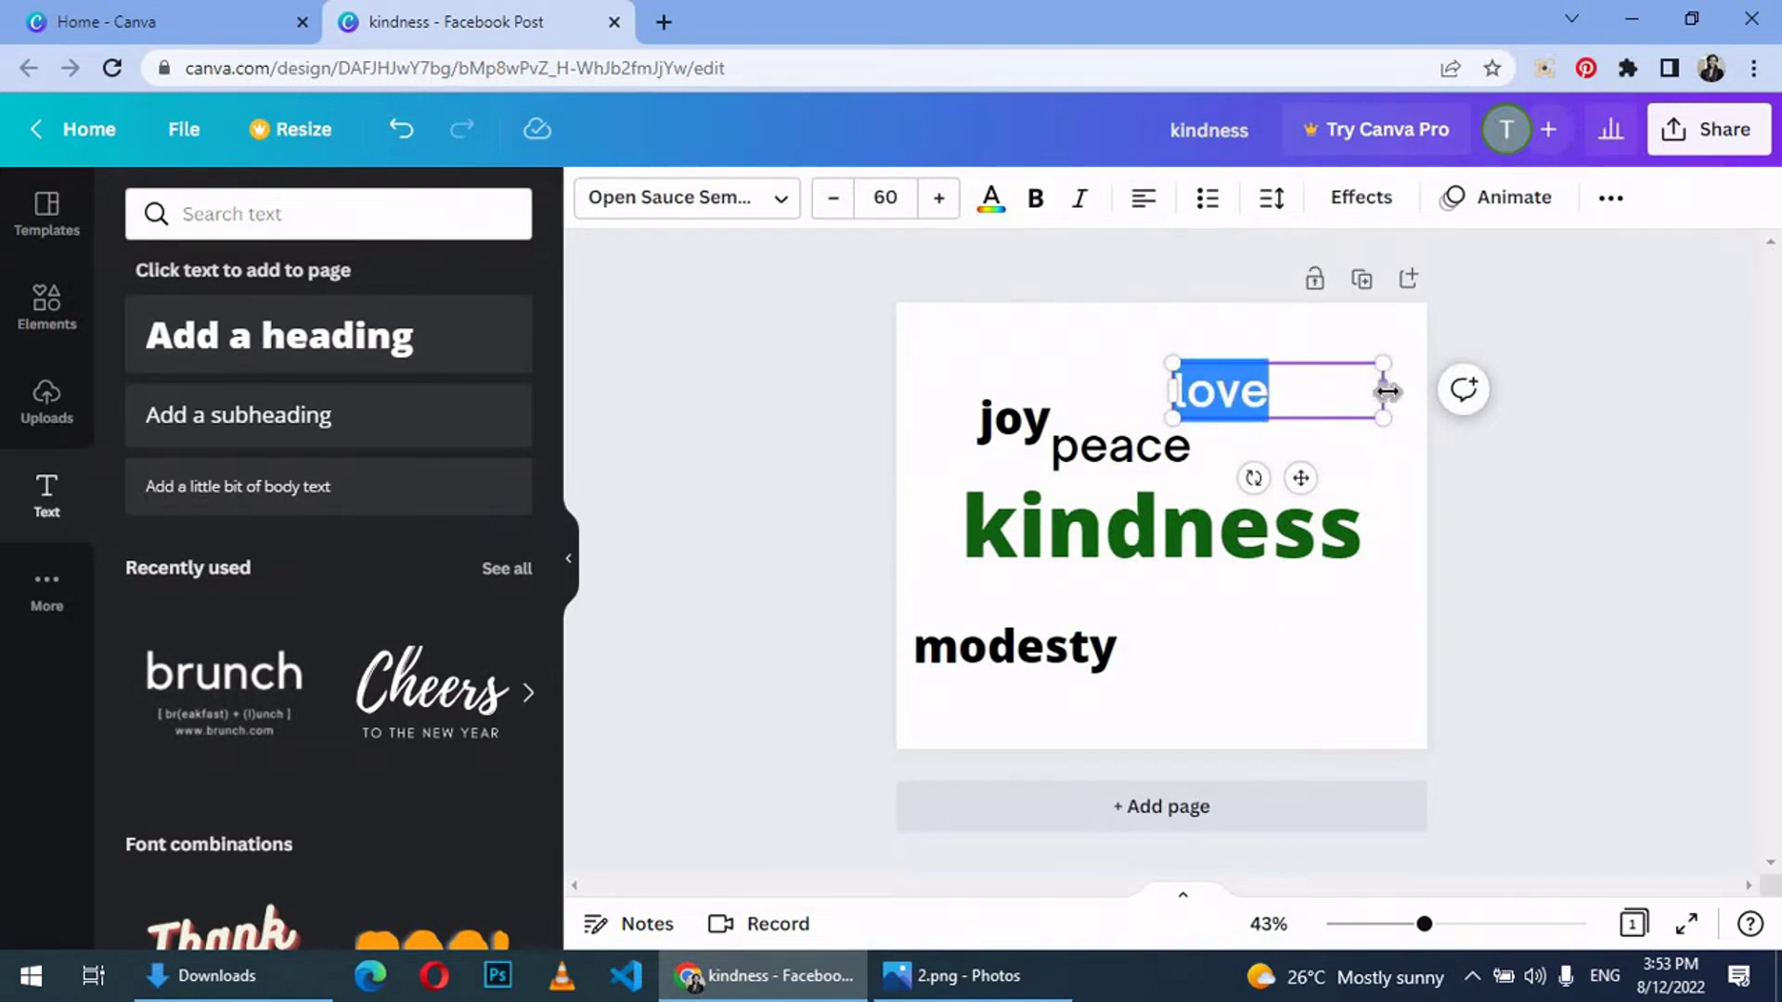
pyautogui.moveTo(1383, 392); pyautogui.dragTo(1309, 391)
pyautogui.click(885, 197)
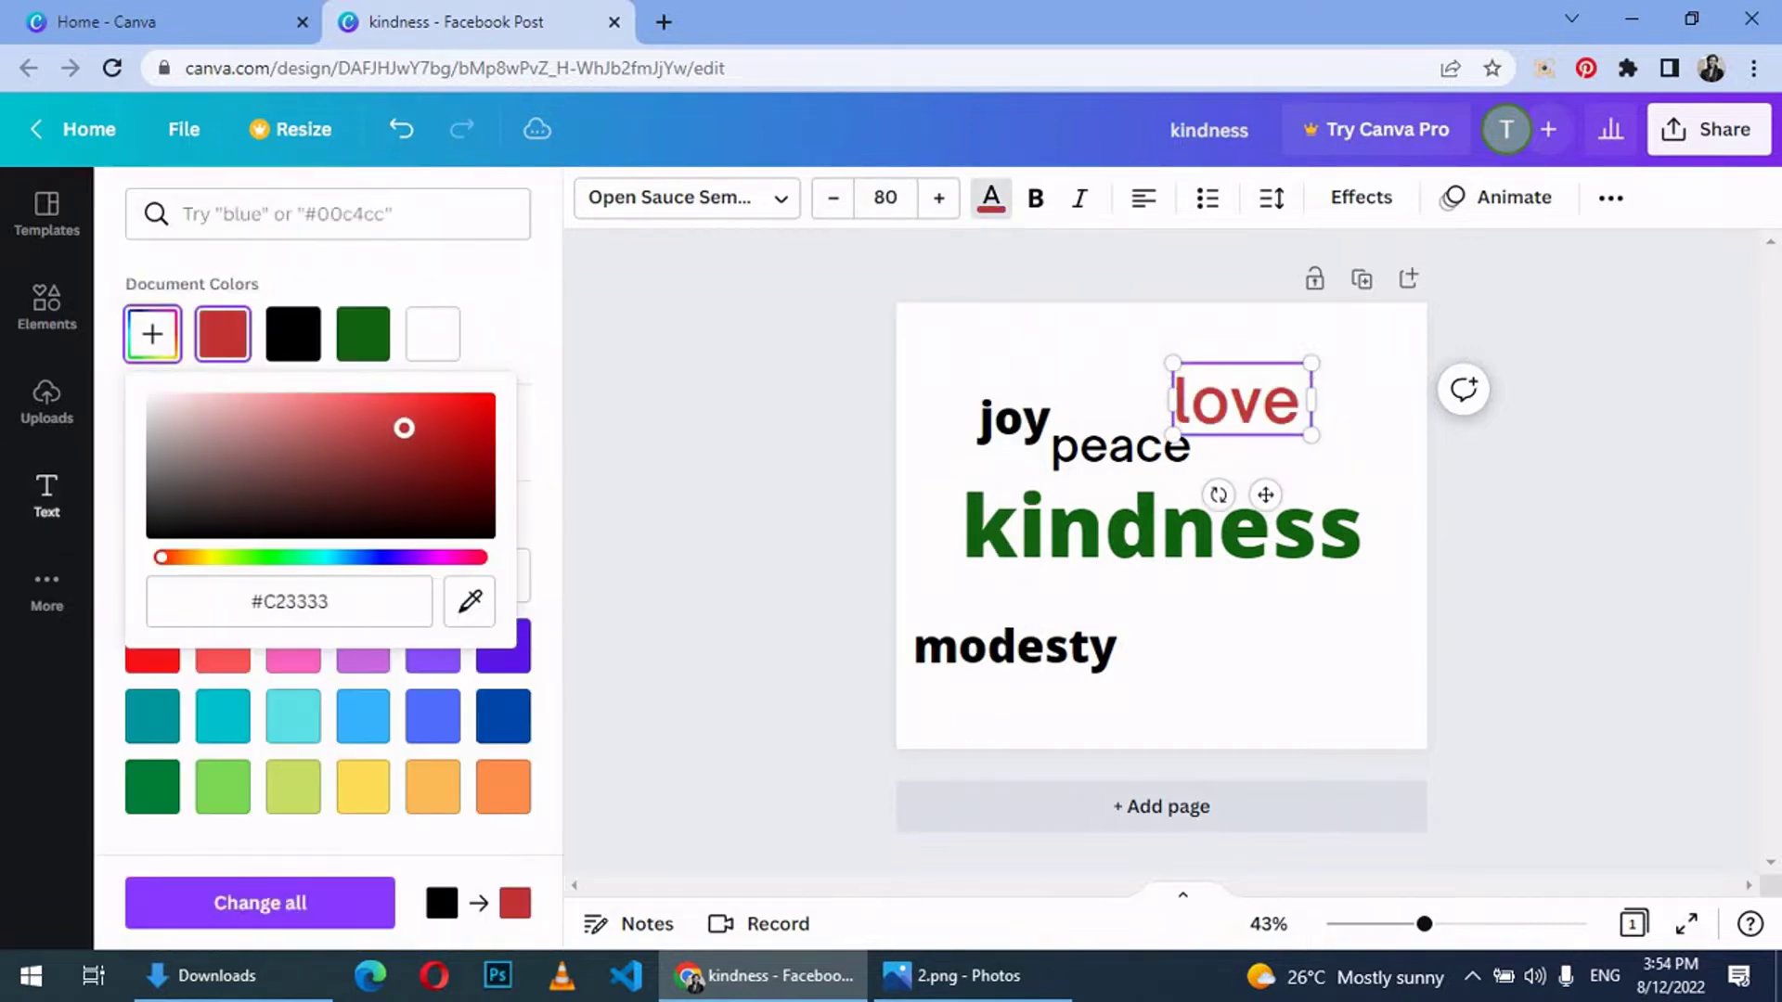
pyautogui.moveTo(1313, 438); pyautogui.dragTo(1392, 480)
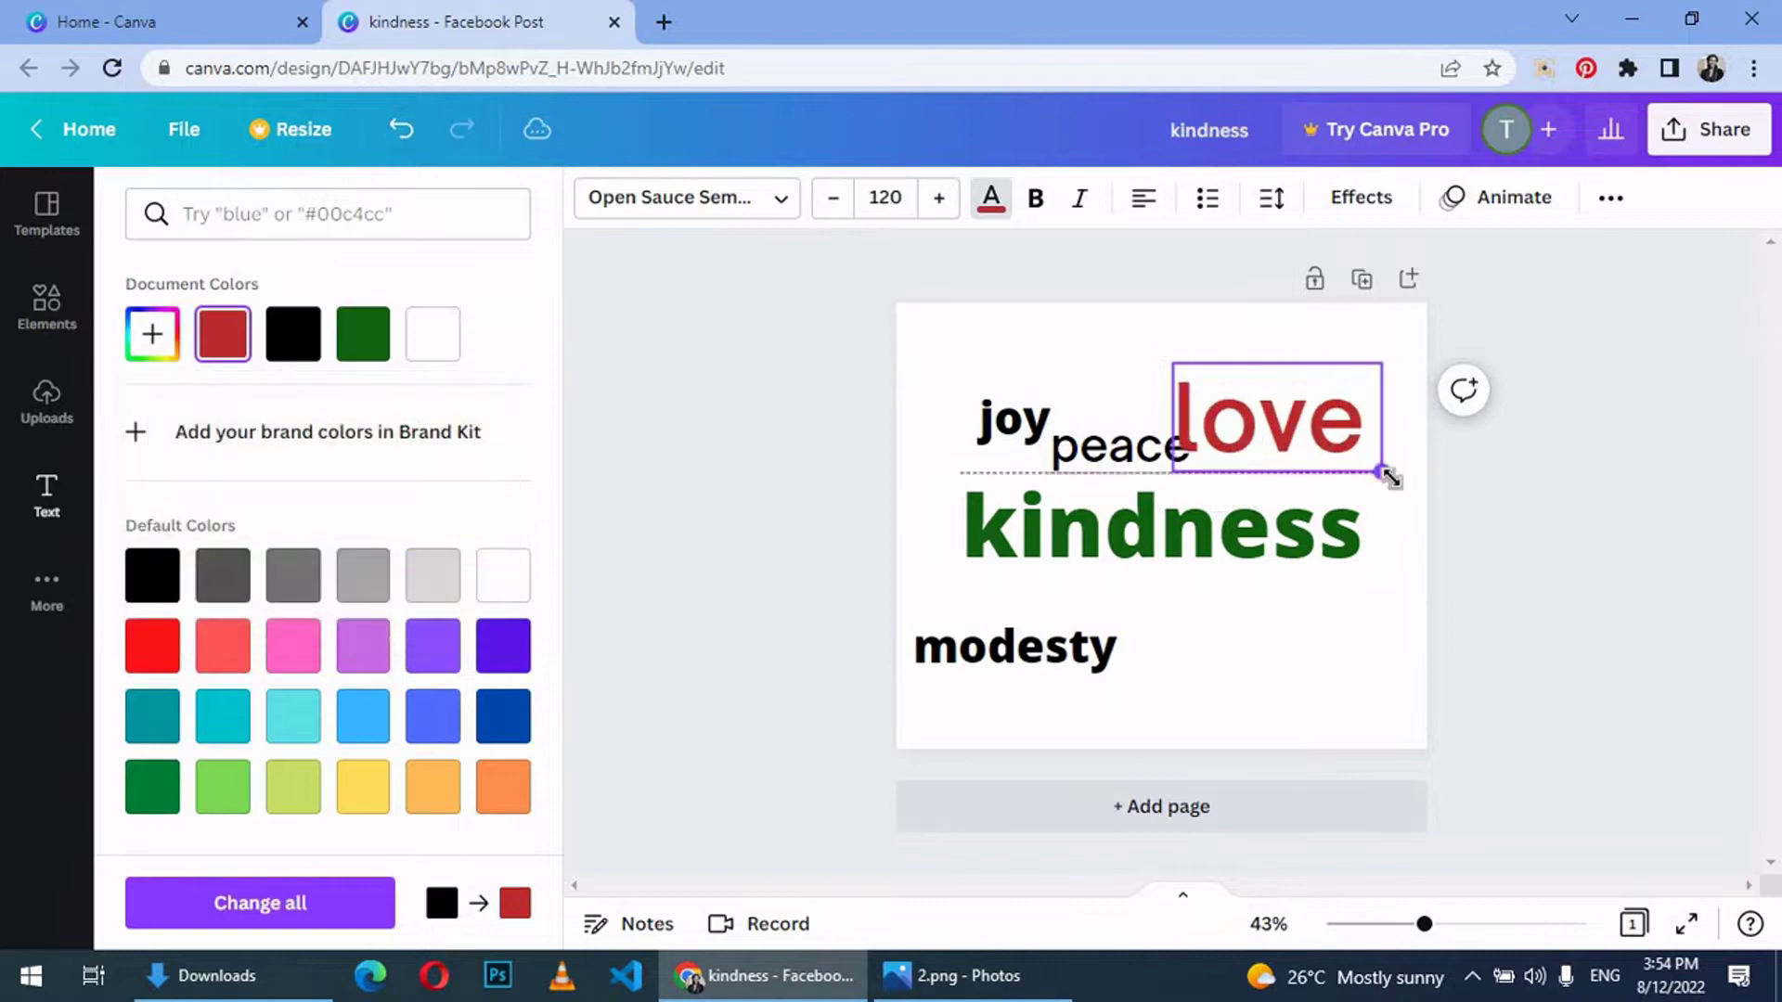
pyautogui.click(1600, 627)
pyautogui.click(982, 975)
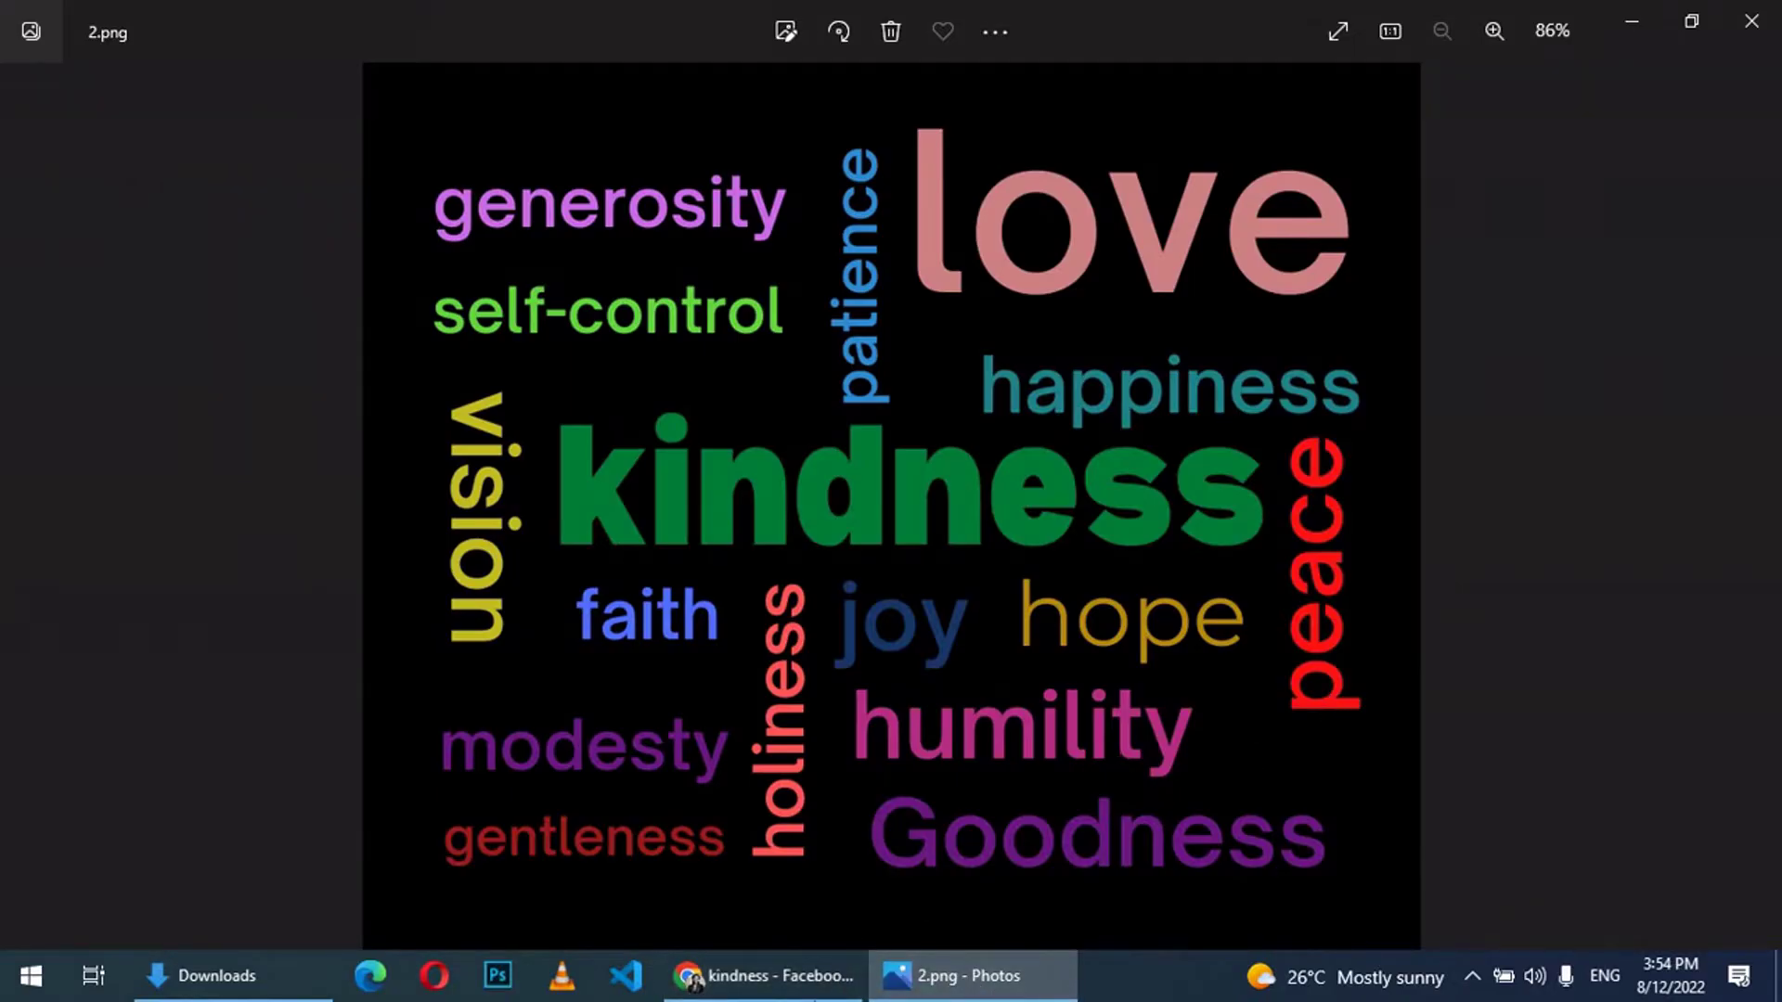
# Step: Turn peace vertical and blue and place it beside kindness
pyautogui.click(763, 976)
pyautogui.moveTo(1156, 444); pyautogui.dragTo(1358, 527)
pyautogui.click(1227, 554)
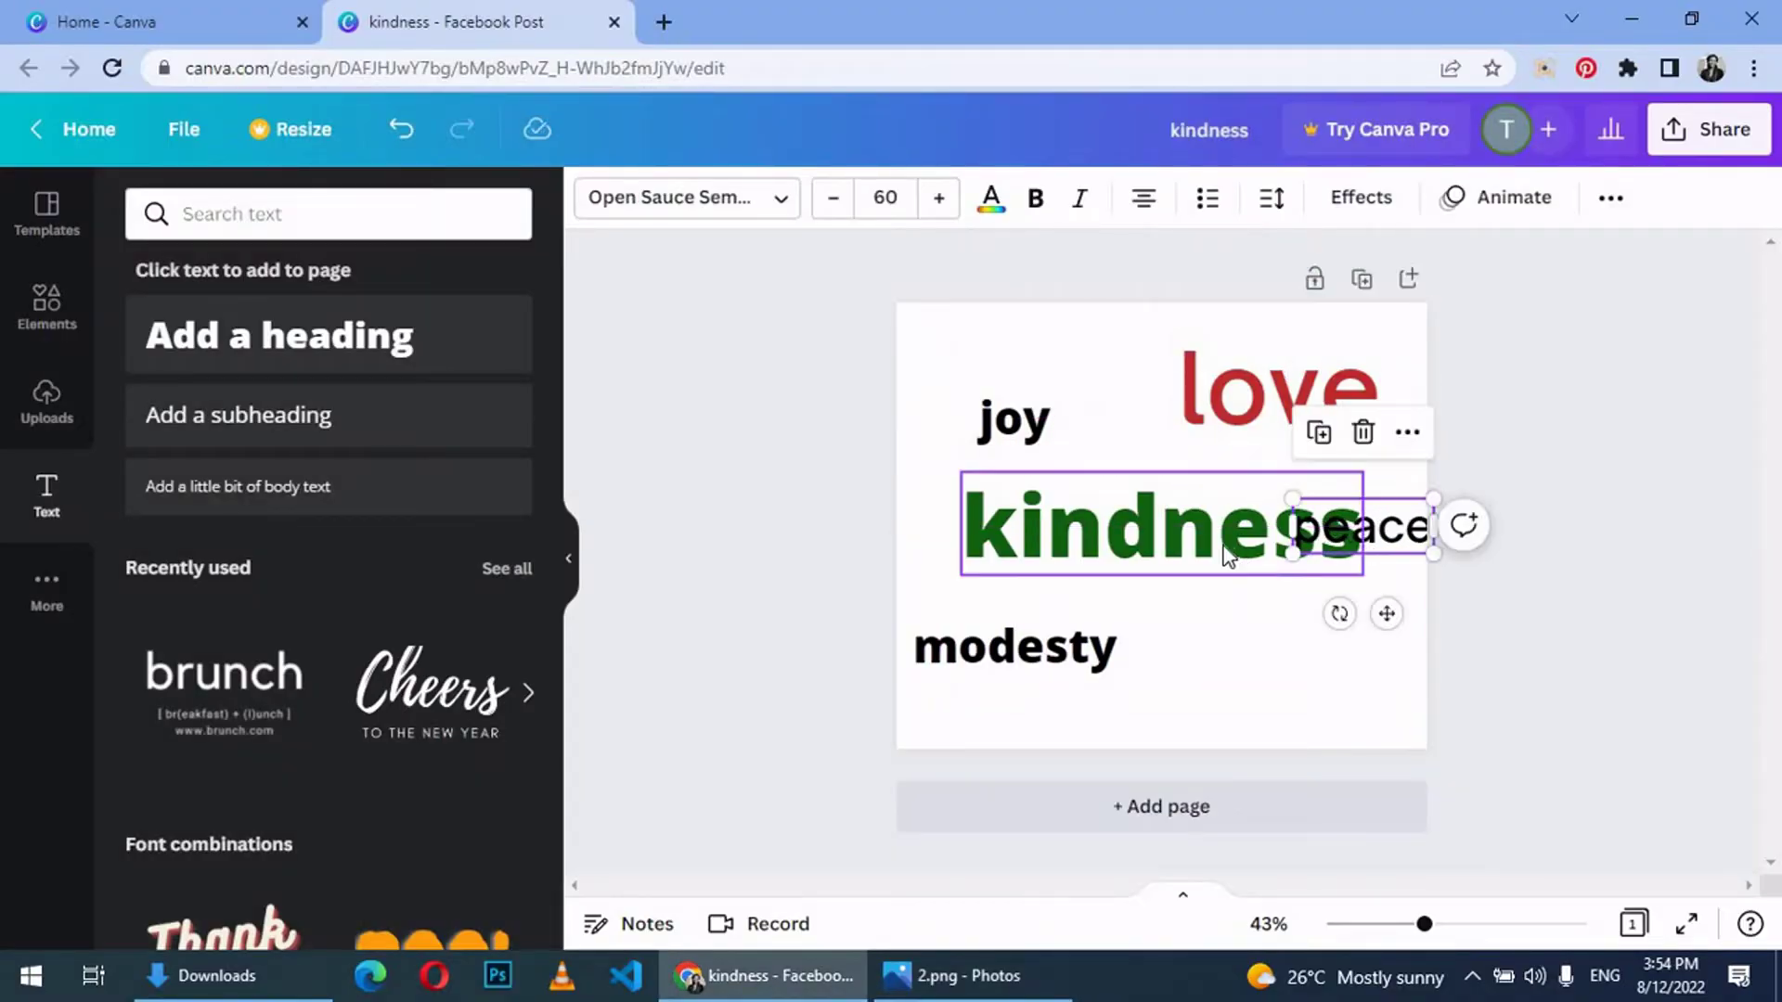
pyautogui.moveTo(1227, 554); pyautogui.dragTo(1184, 546)
pyautogui.moveTo(1385, 615); pyautogui.dragTo(1475, 606)
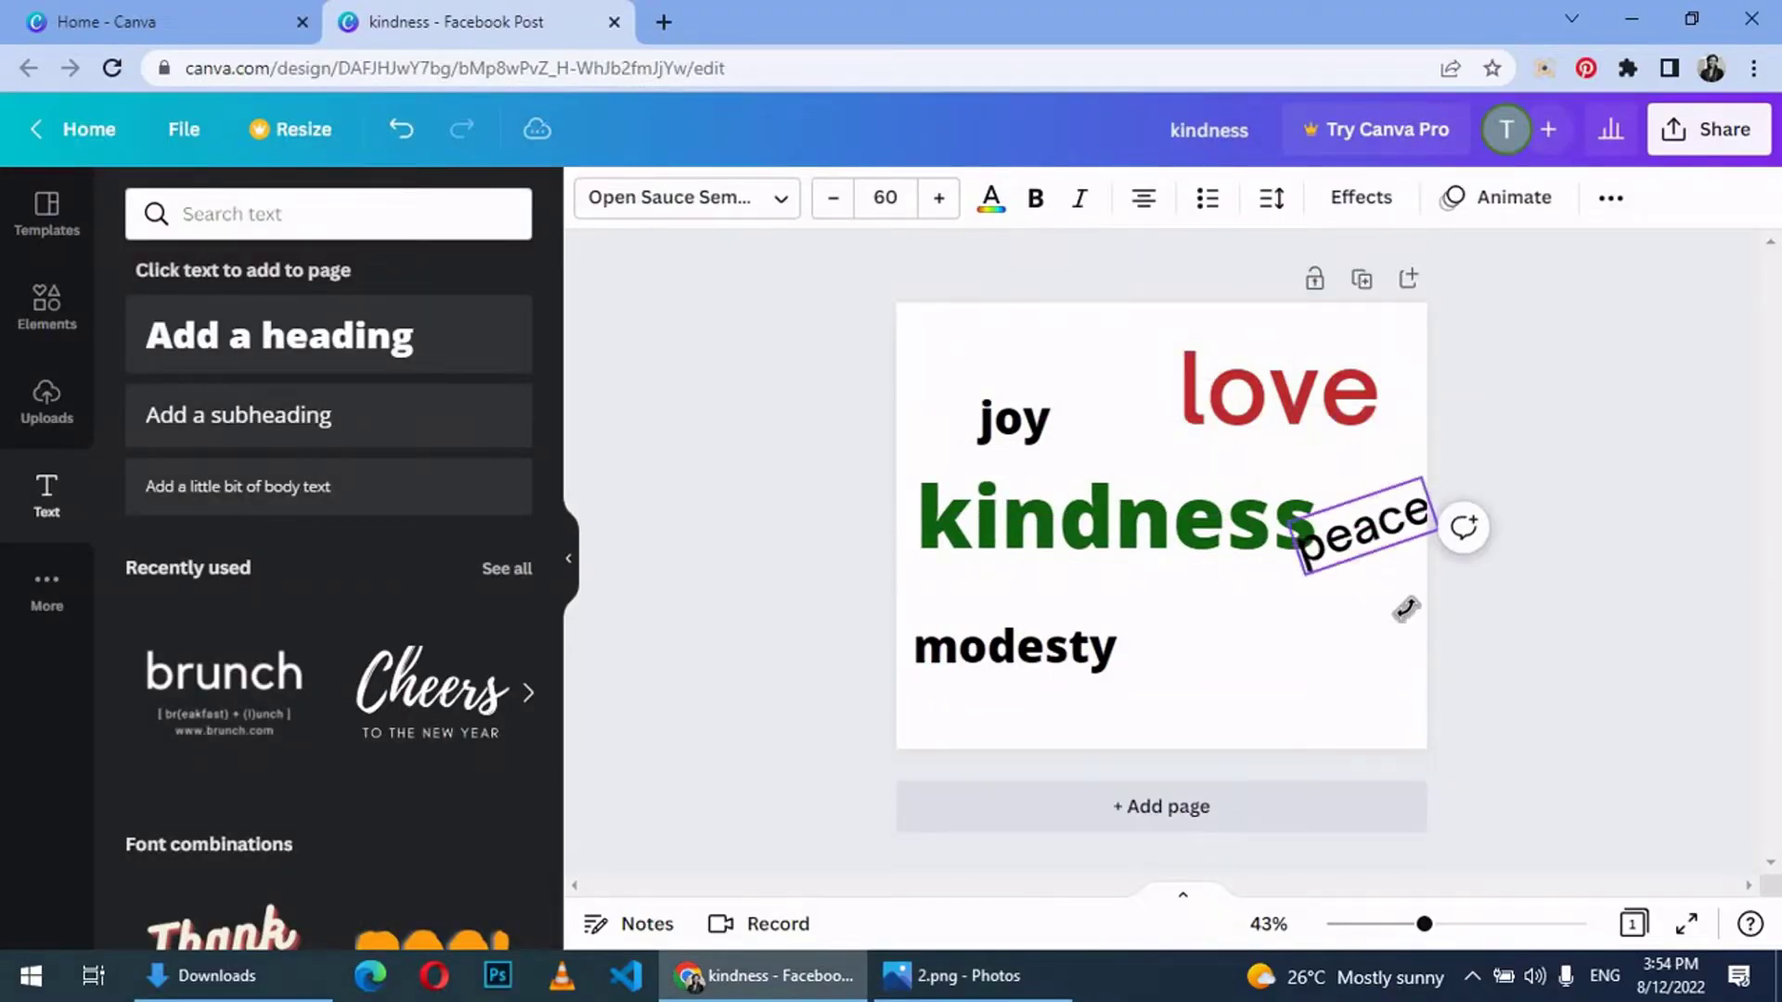
pyautogui.click(992, 202)
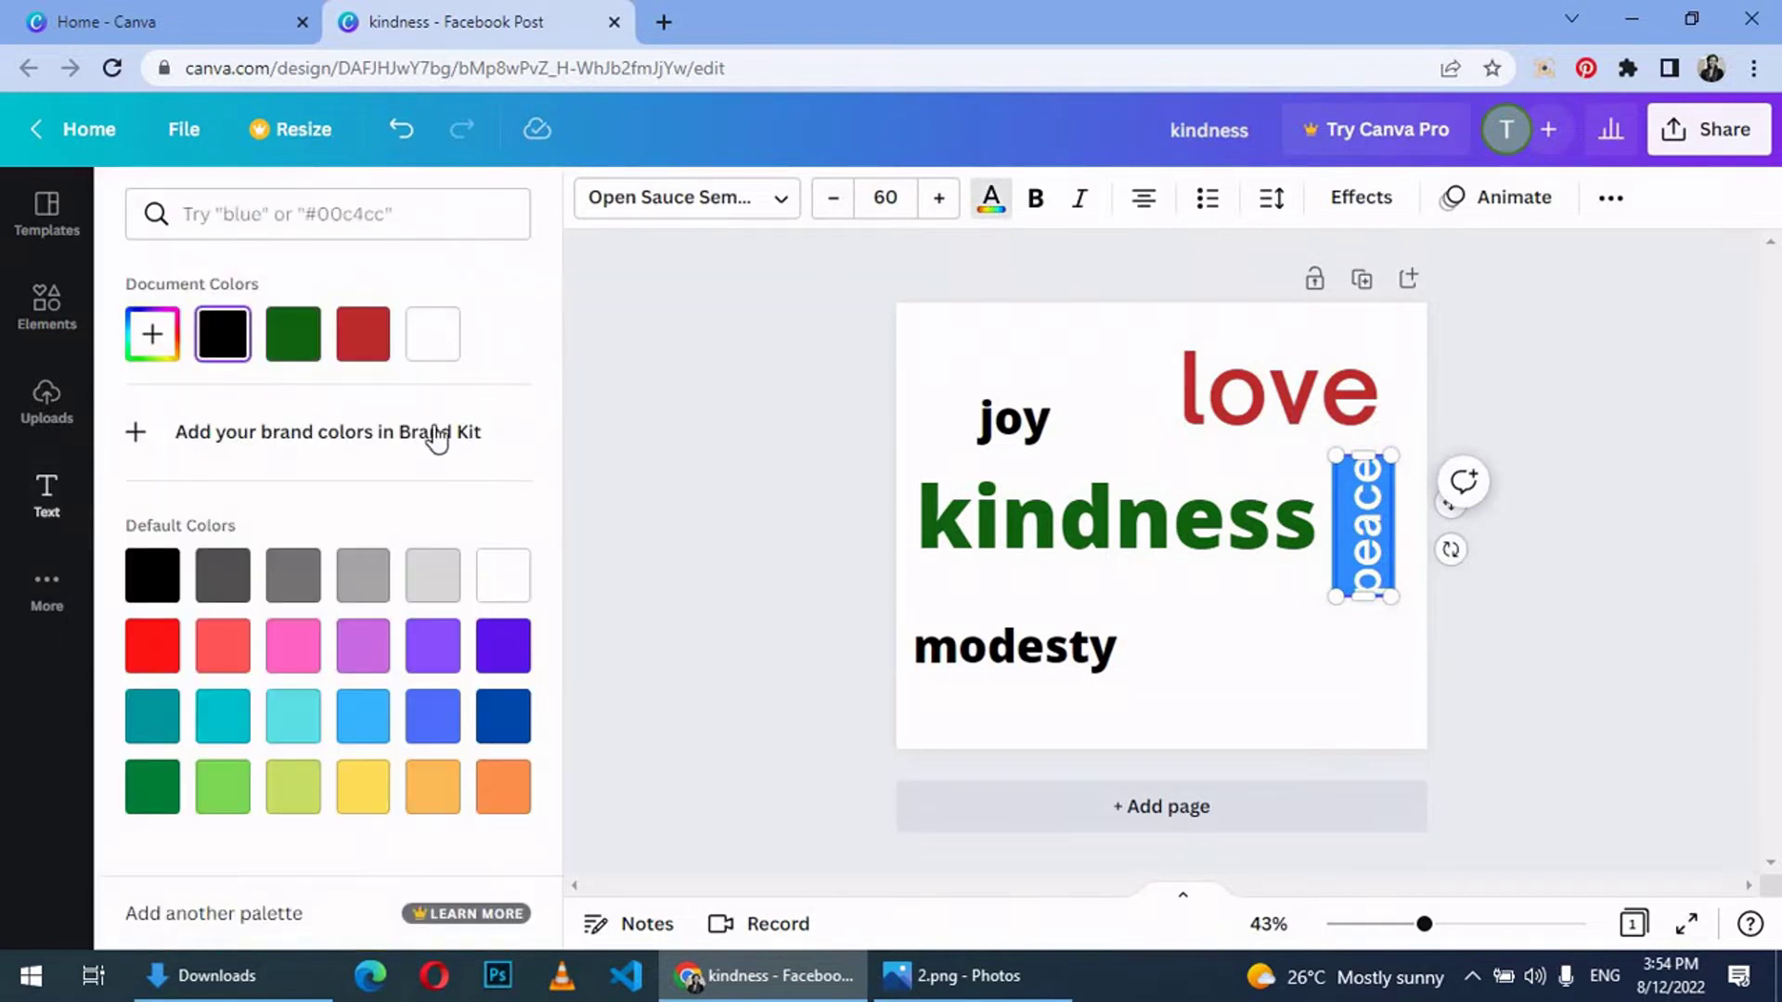
pyautogui.click(434, 717)
pyautogui.click(1313, 538)
pyautogui.moveTo(1364, 526); pyautogui.dragTo(1365, 563)
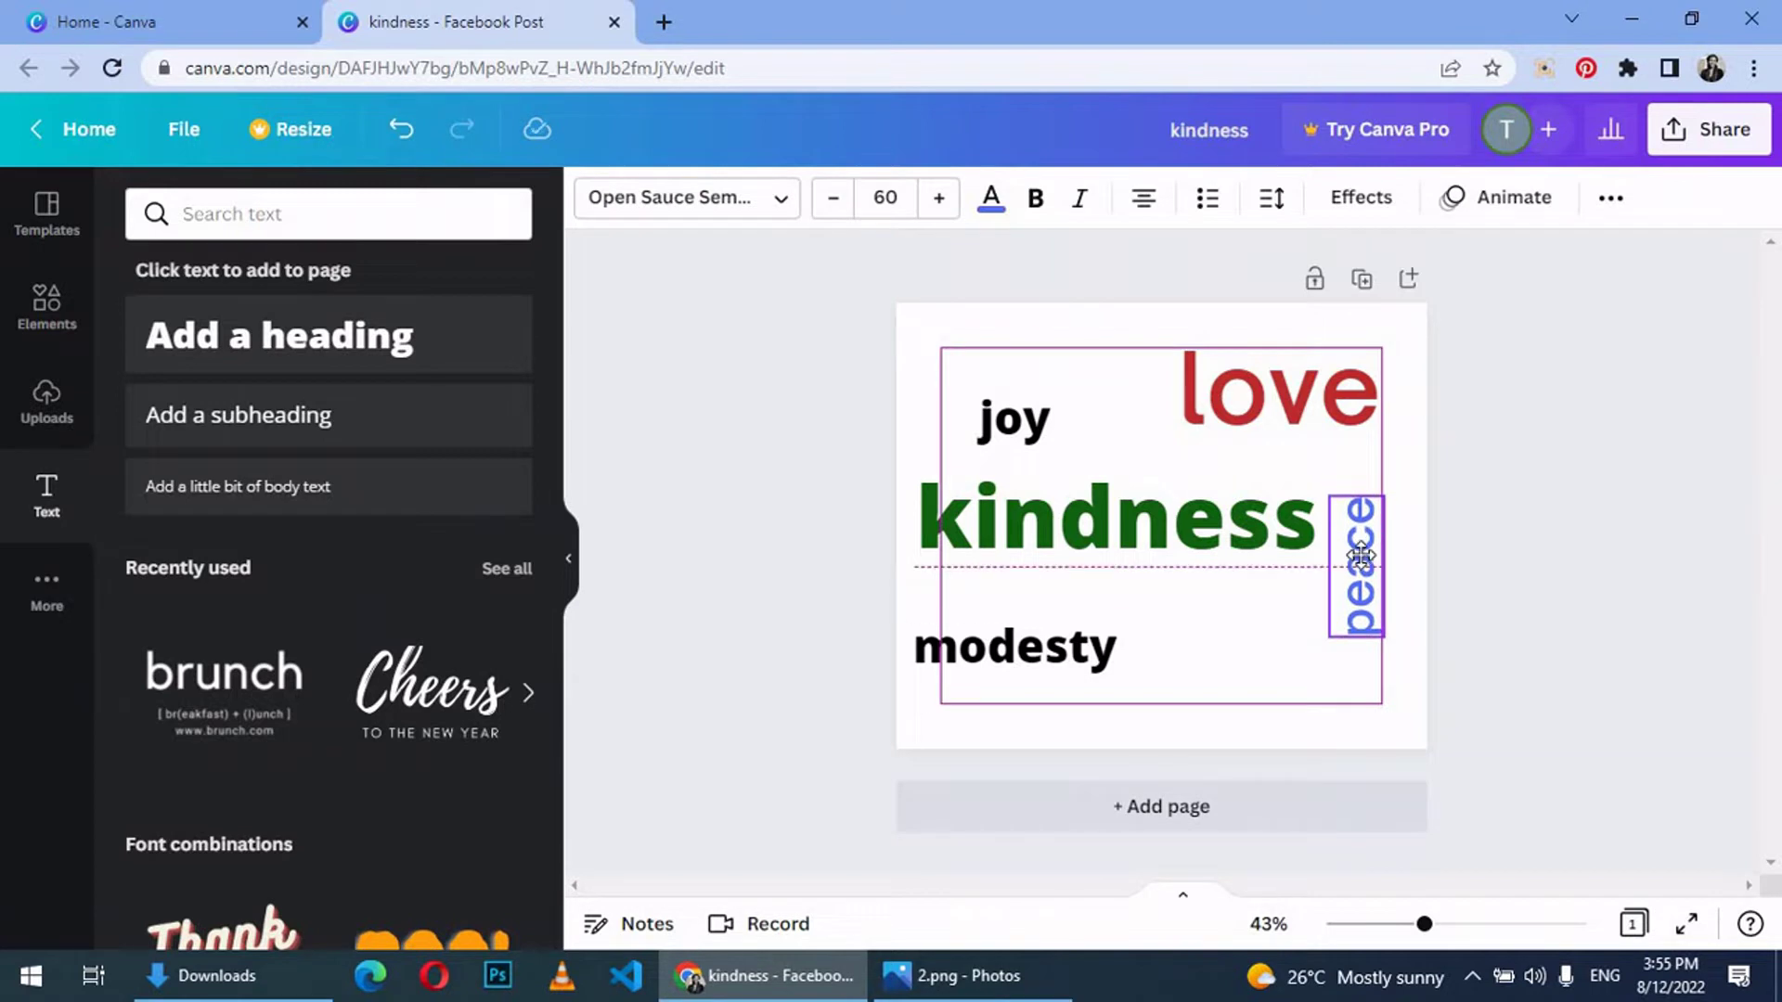
pyautogui.click(1114, 518)
# Step: Give modesty the Open Sauce SemiBold font and a brownish-red colour
pyautogui.click(1015, 646)
pyautogui.doubleClick(1015, 646)
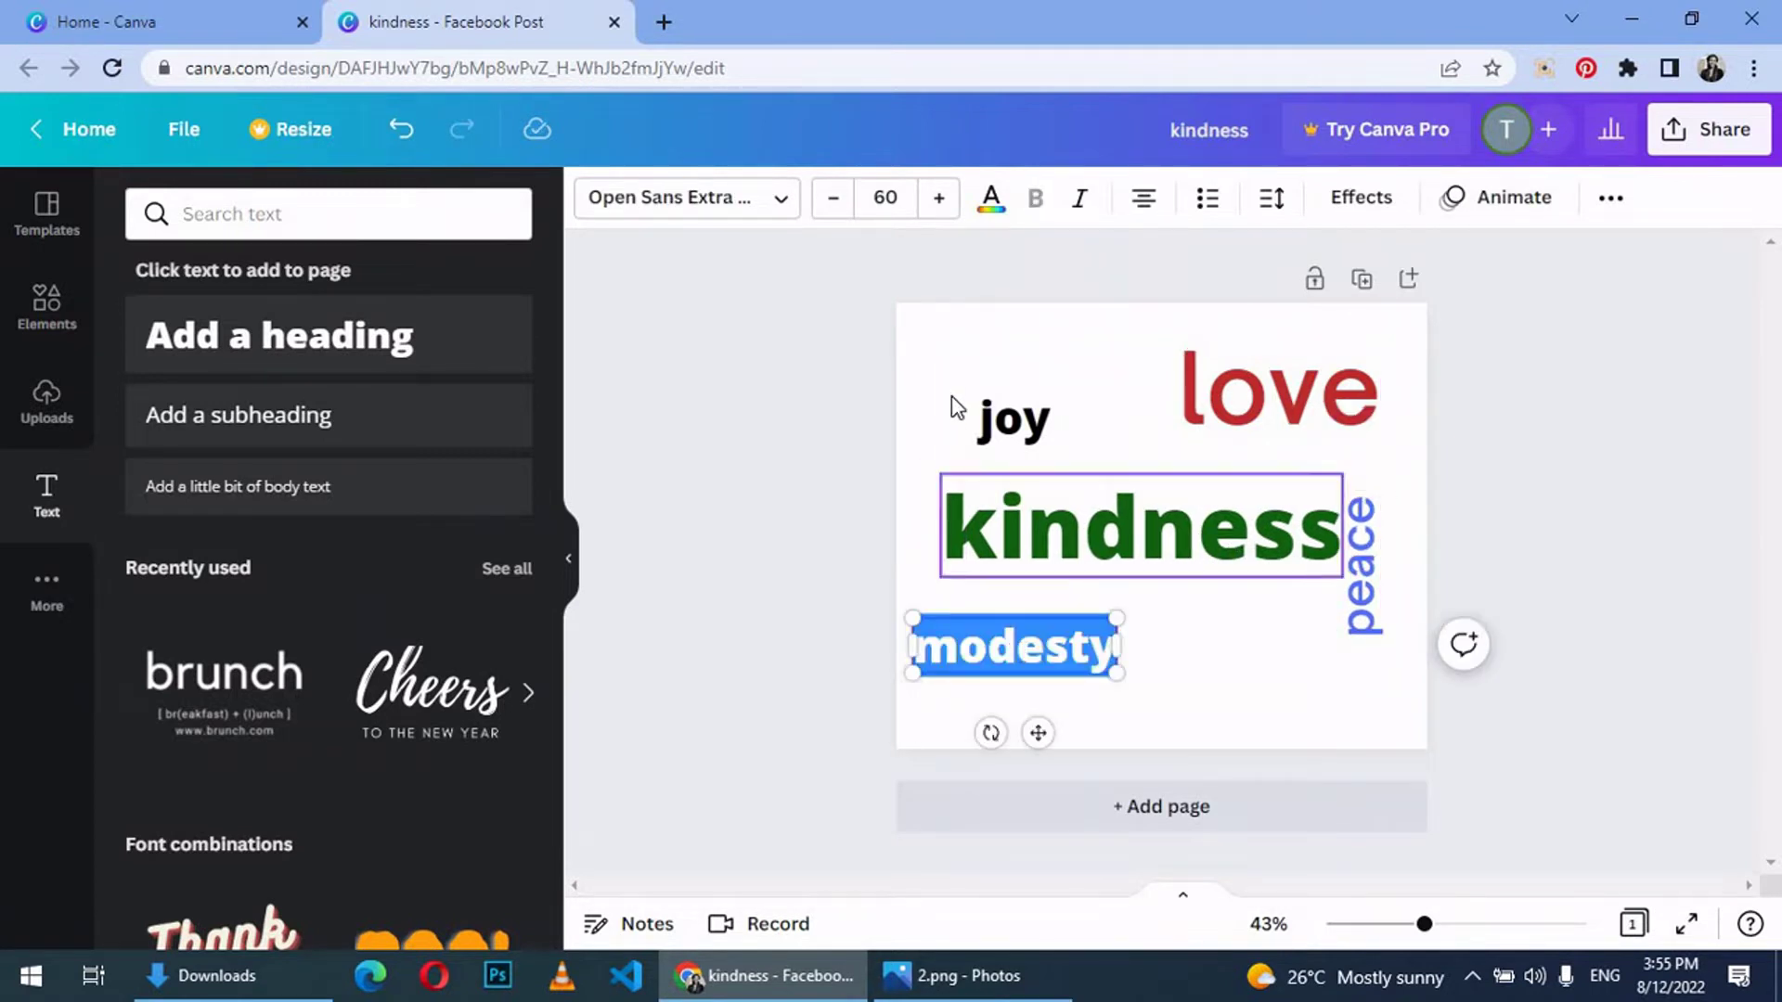
pyautogui.click(779, 199)
pyautogui.click(992, 198)
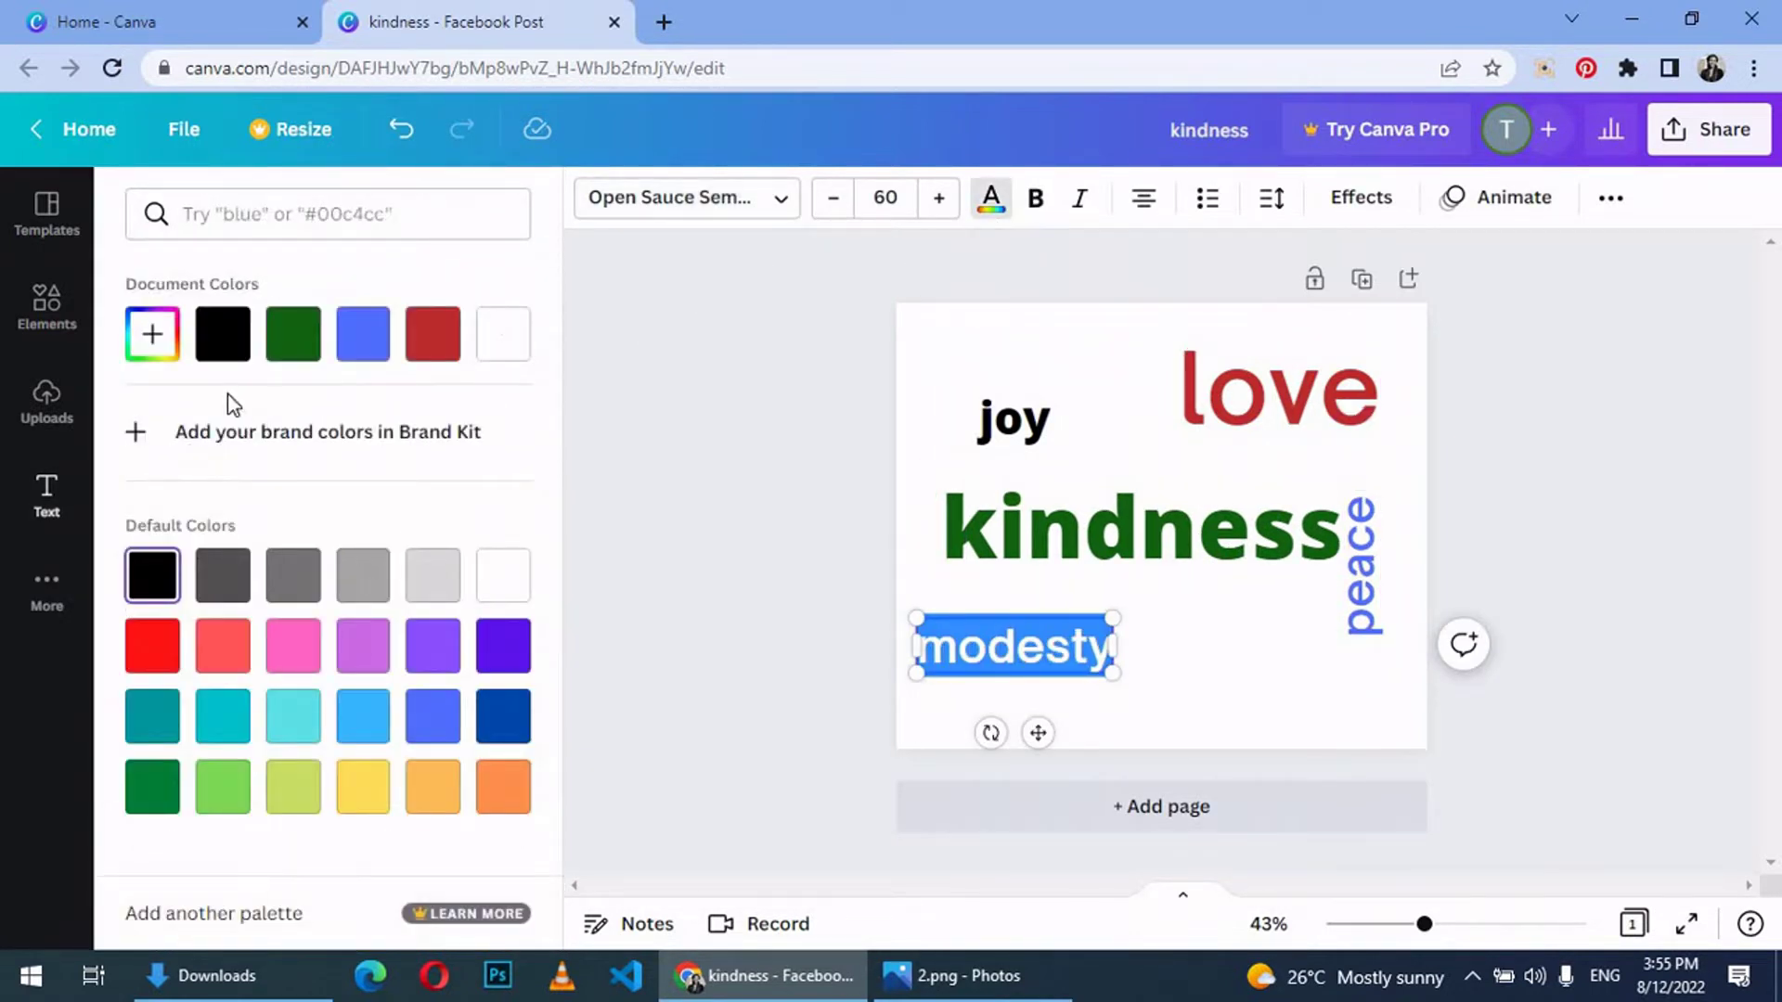
pyautogui.click(151, 335)
pyautogui.click(342, 444)
pyautogui.click(1678, 745)
pyautogui.click(1082, 705)
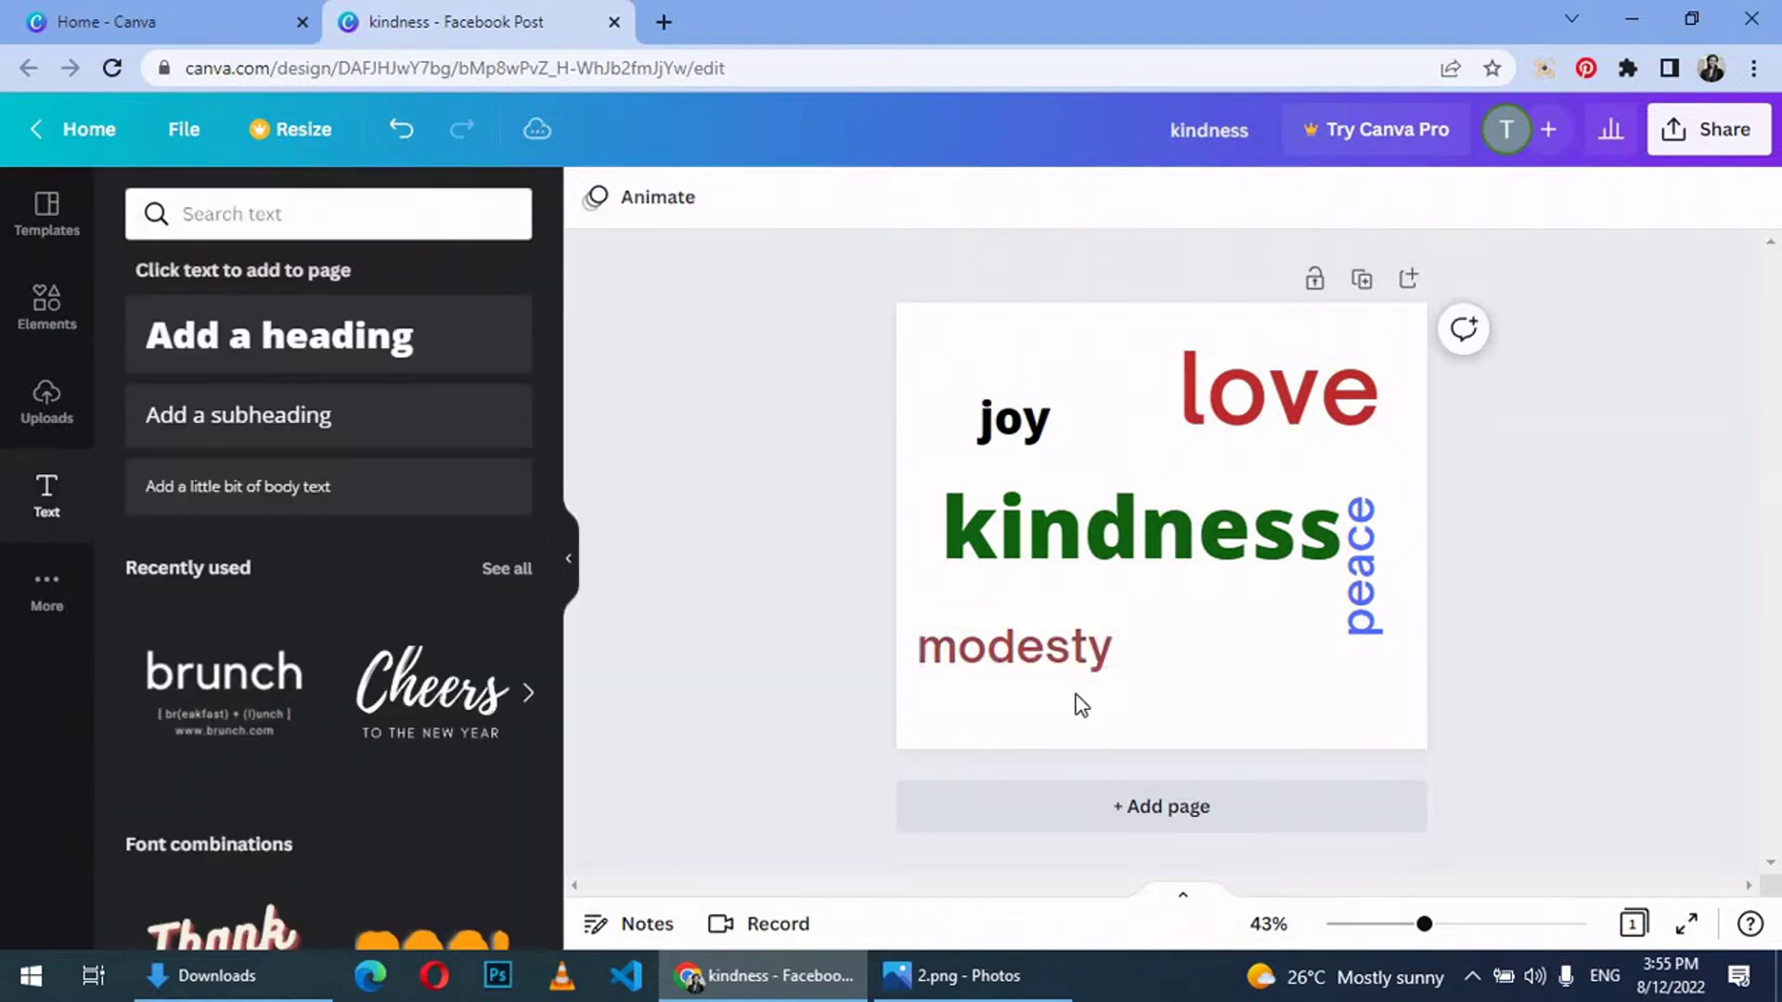
pyautogui.click(1030, 646)
pyautogui.click(1015, 419)
pyautogui.doubleClick(1015, 418)
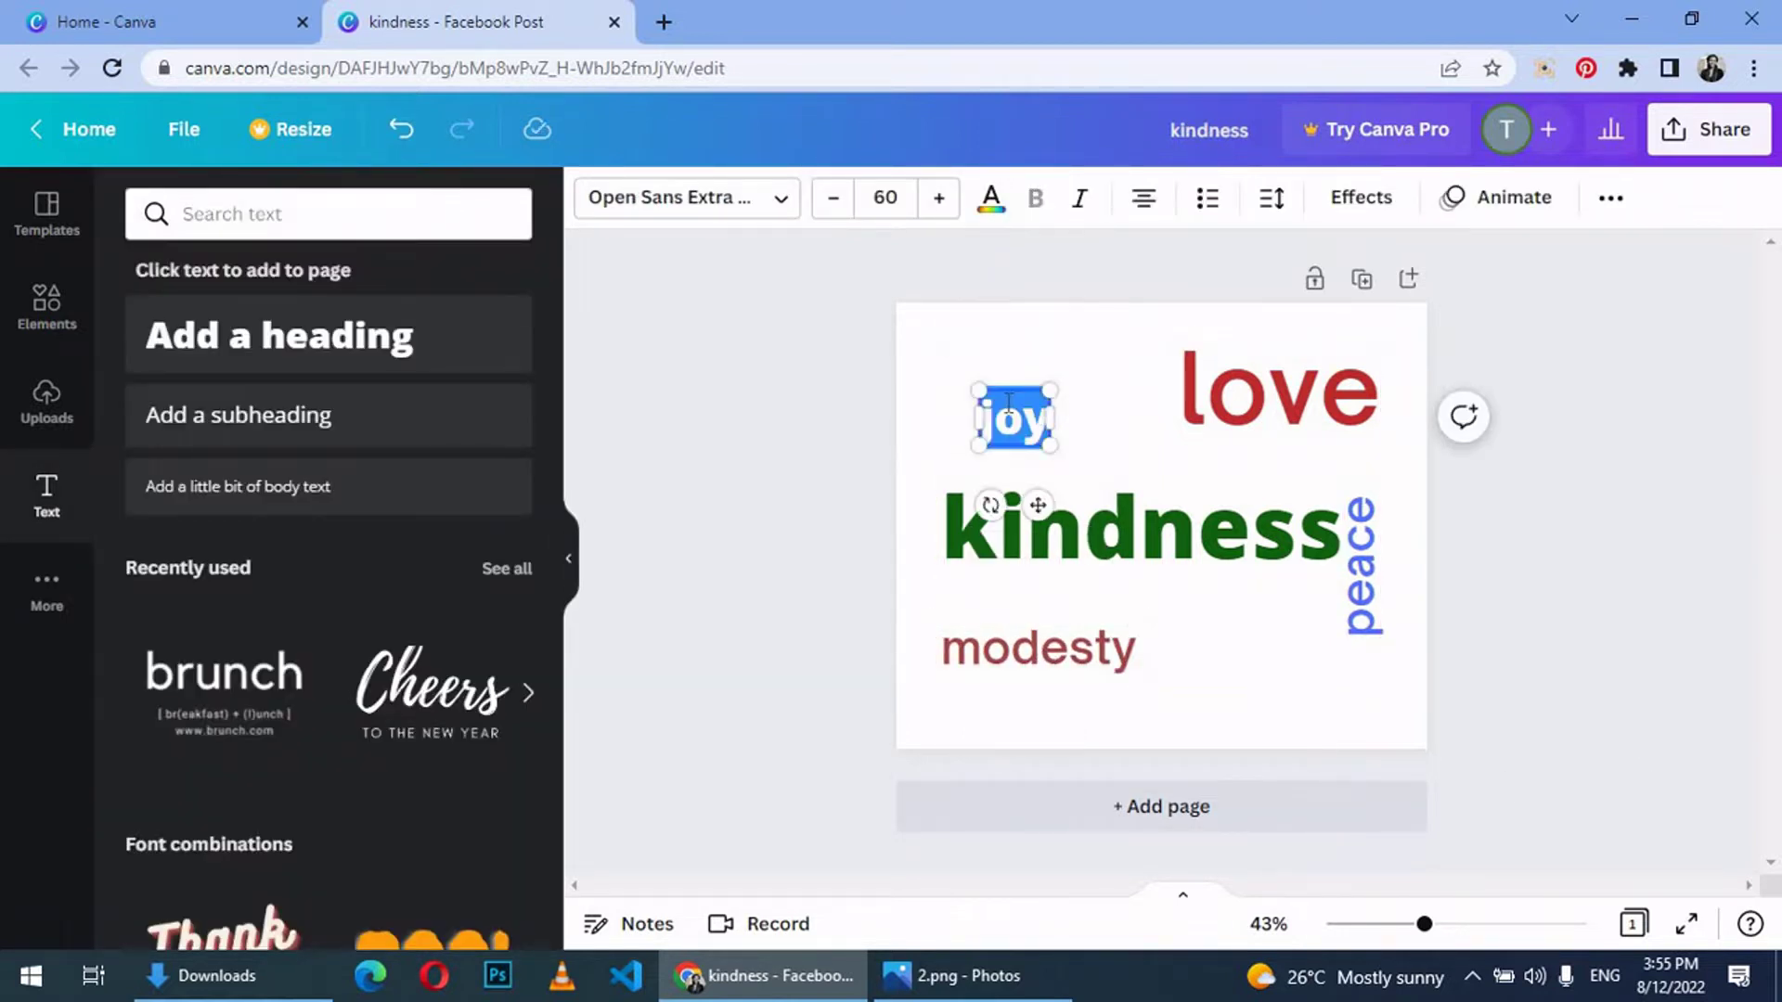
# Step: Compare the Canva design with the reference word cloud several times
pyautogui.click(969, 974)
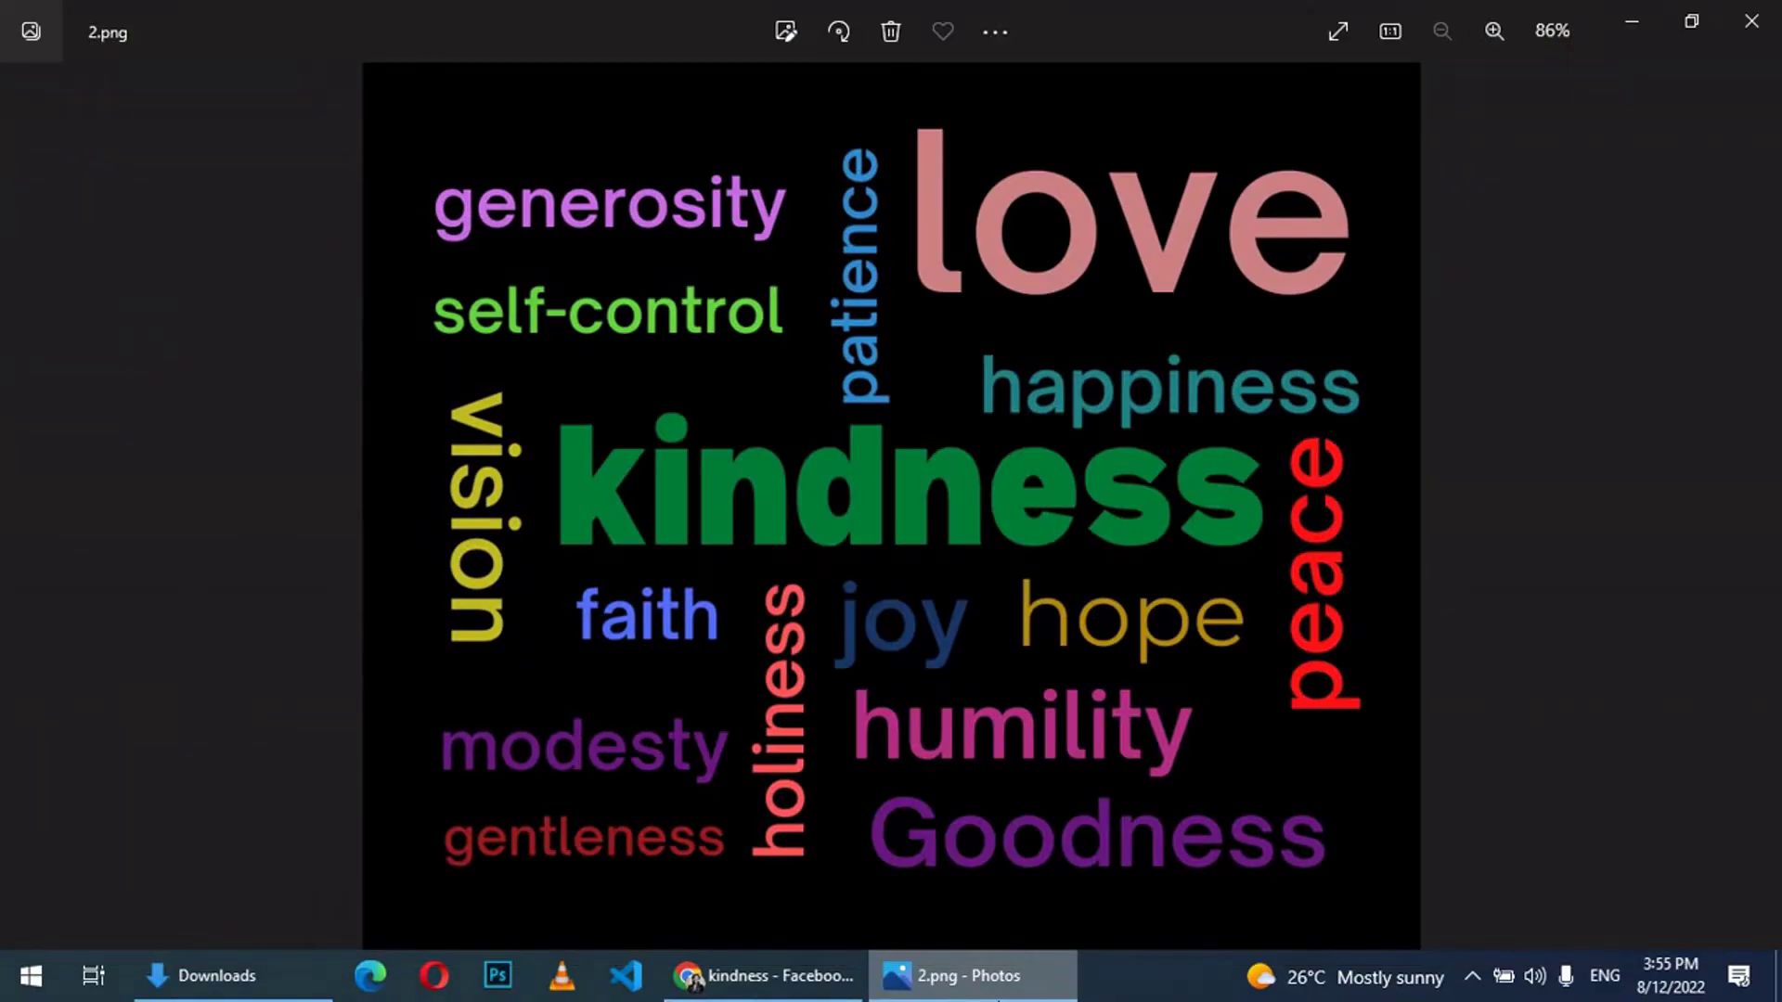
pyautogui.click(968, 974)
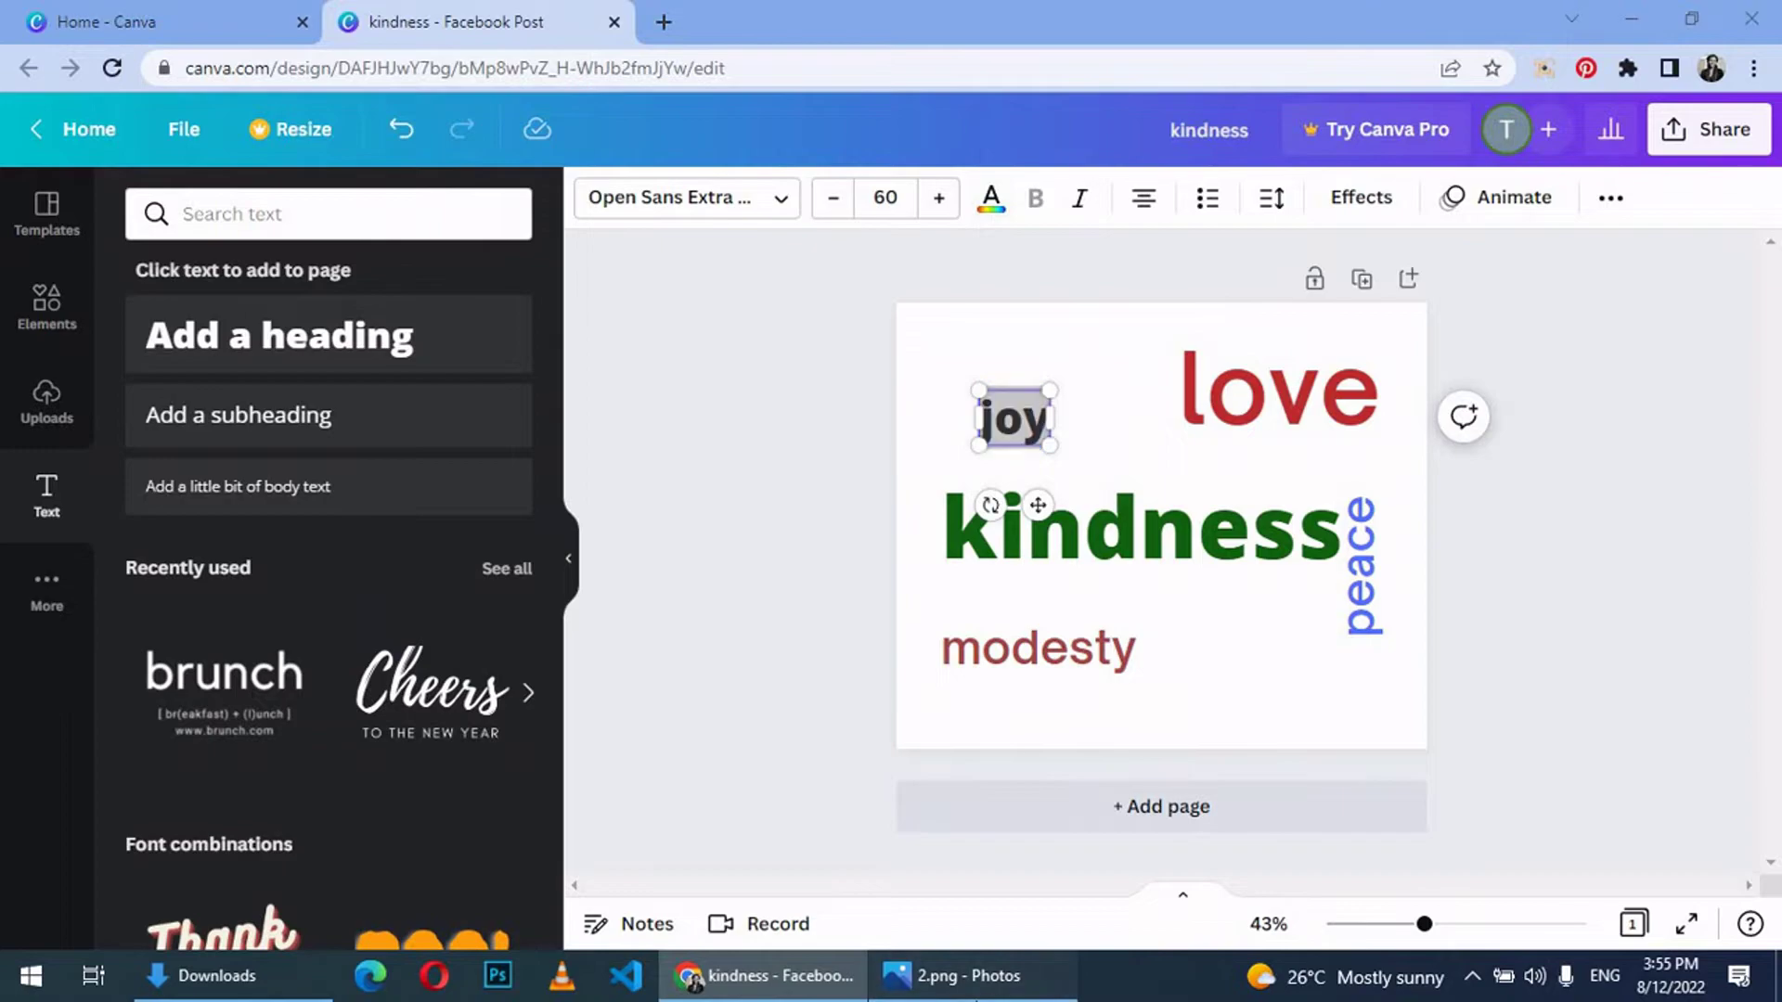
pyautogui.click(970, 974)
pyautogui.click(969, 974)
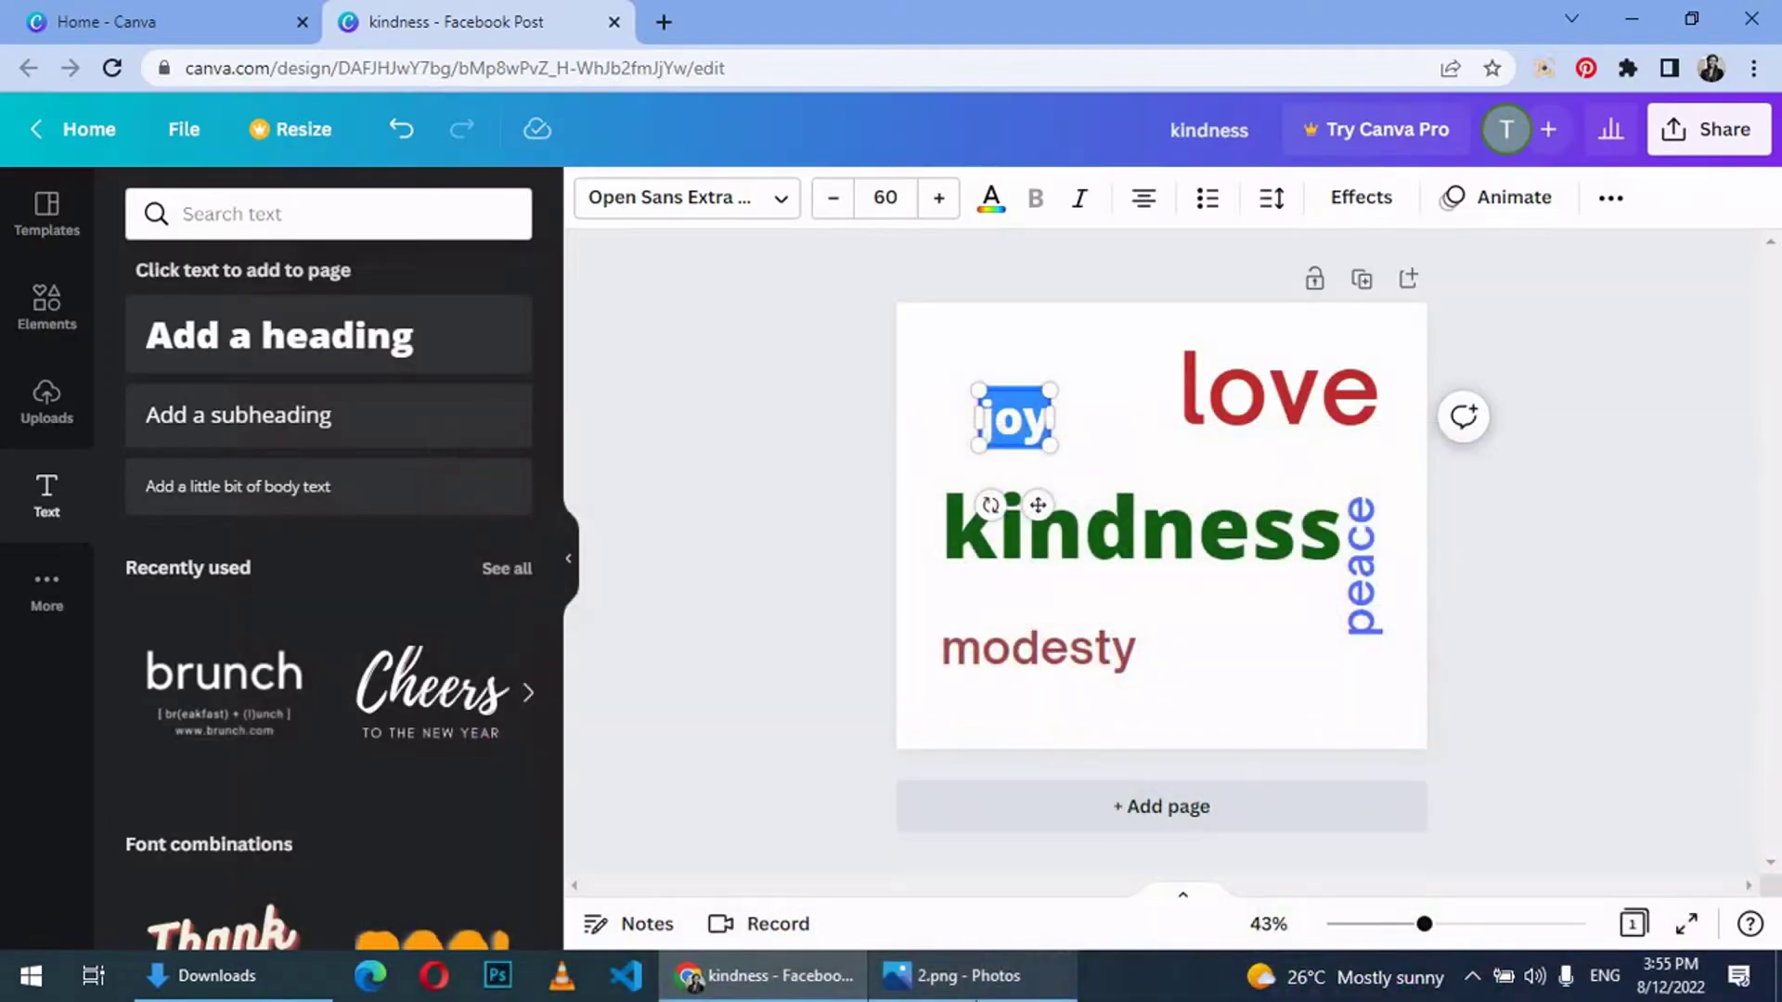
pyautogui.click(970, 975)
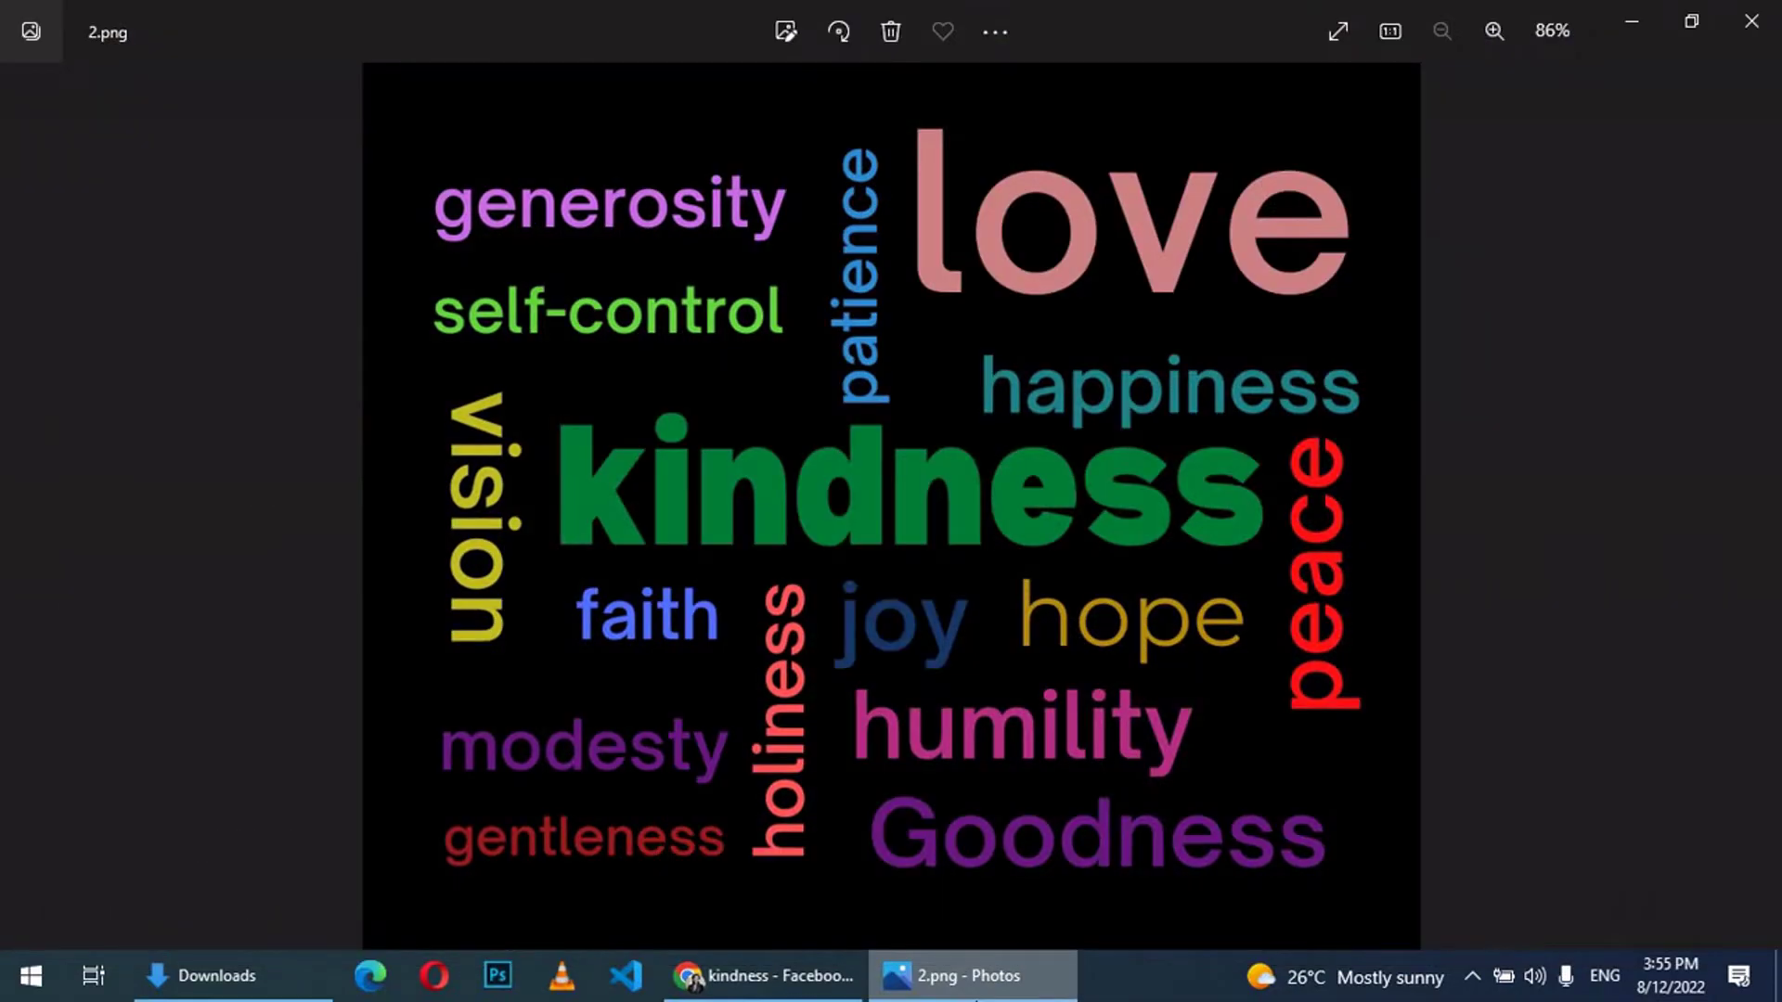
pyautogui.click(969, 975)
# Step: Apply Open Sauce SemiBold to joy and all other text in the design
pyautogui.click(729, 196)
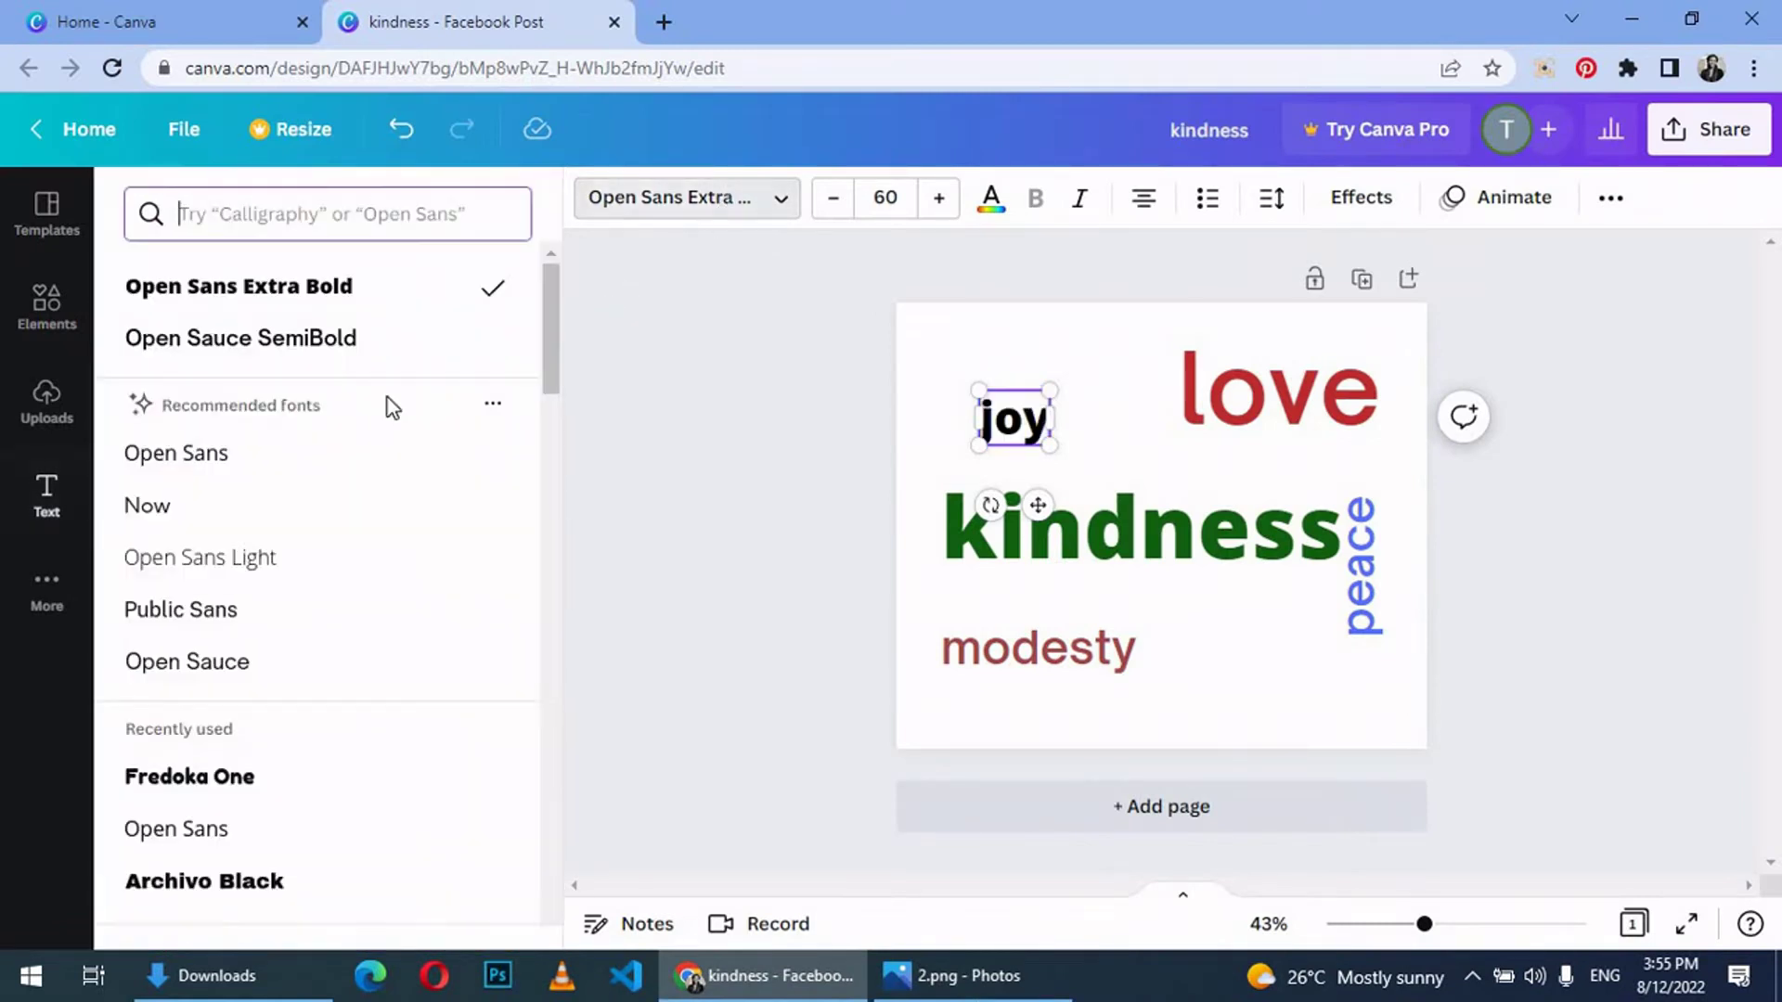
pyautogui.click(241, 338)
pyautogui.click(330, 899)
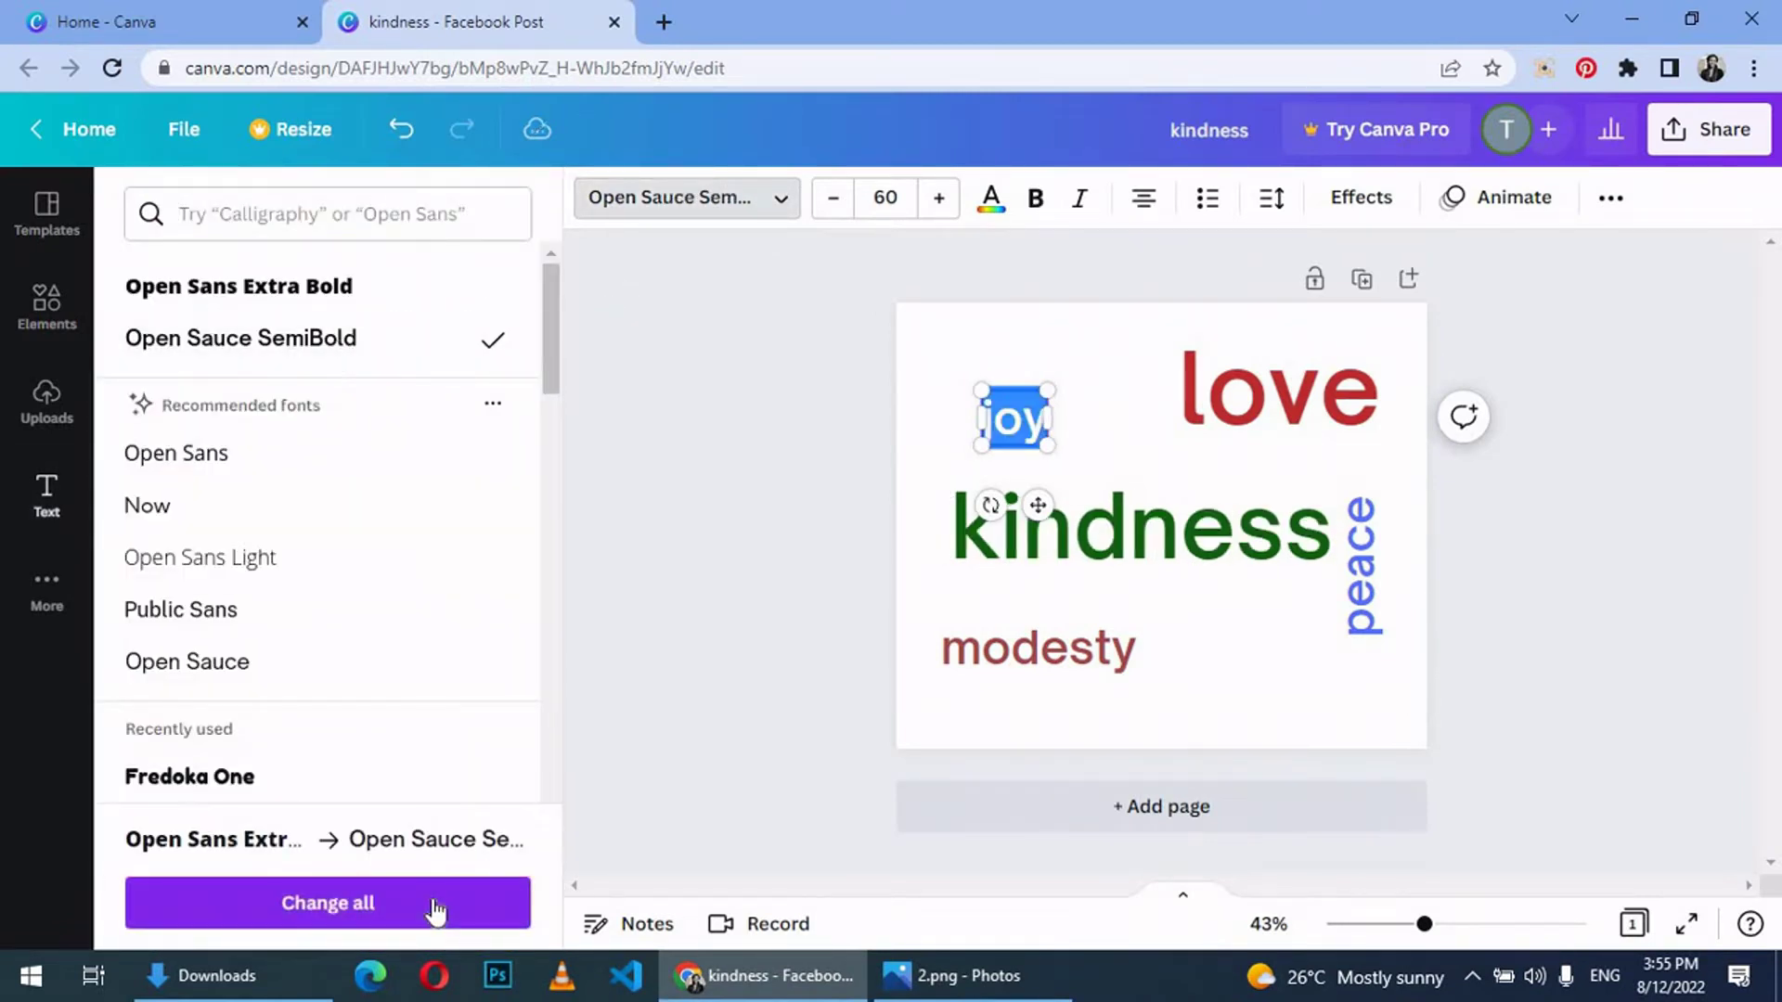
pyautogui.click(787, 644)
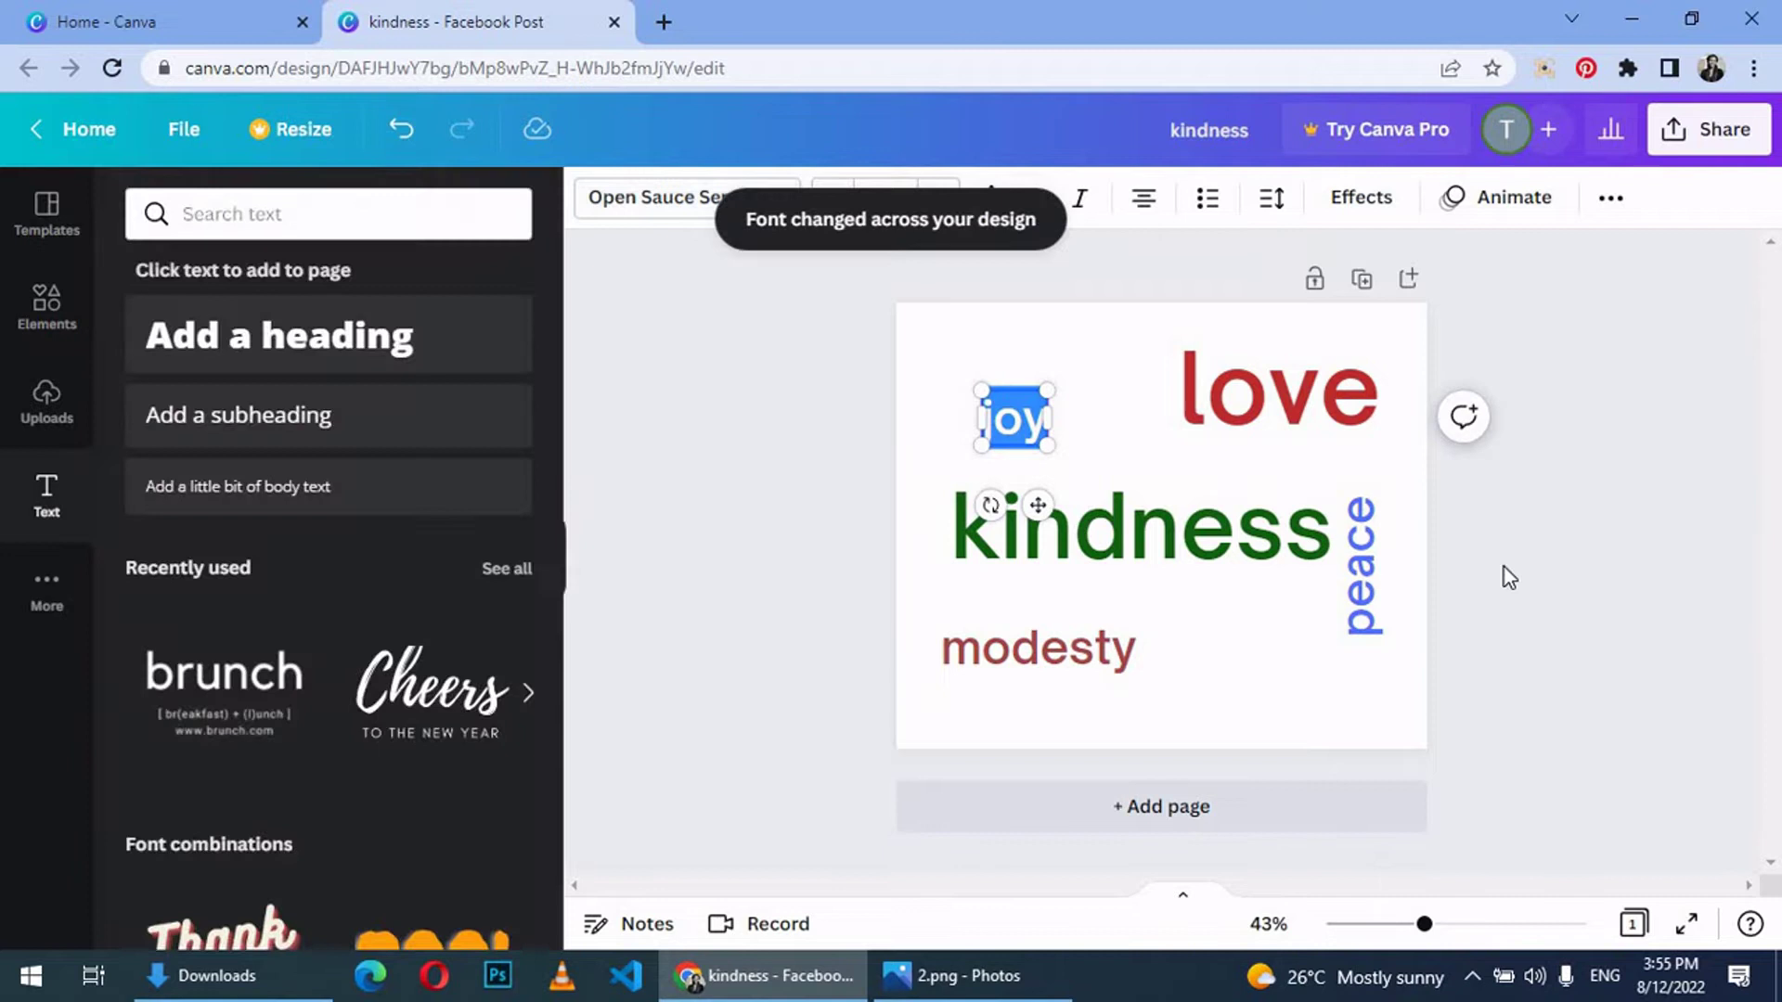
# Step: Move joy below kindness, make kindness bold and nudge peace right
pyautogui.moveTo(1014, 418); pyautogui.dragTo(1194, 613)
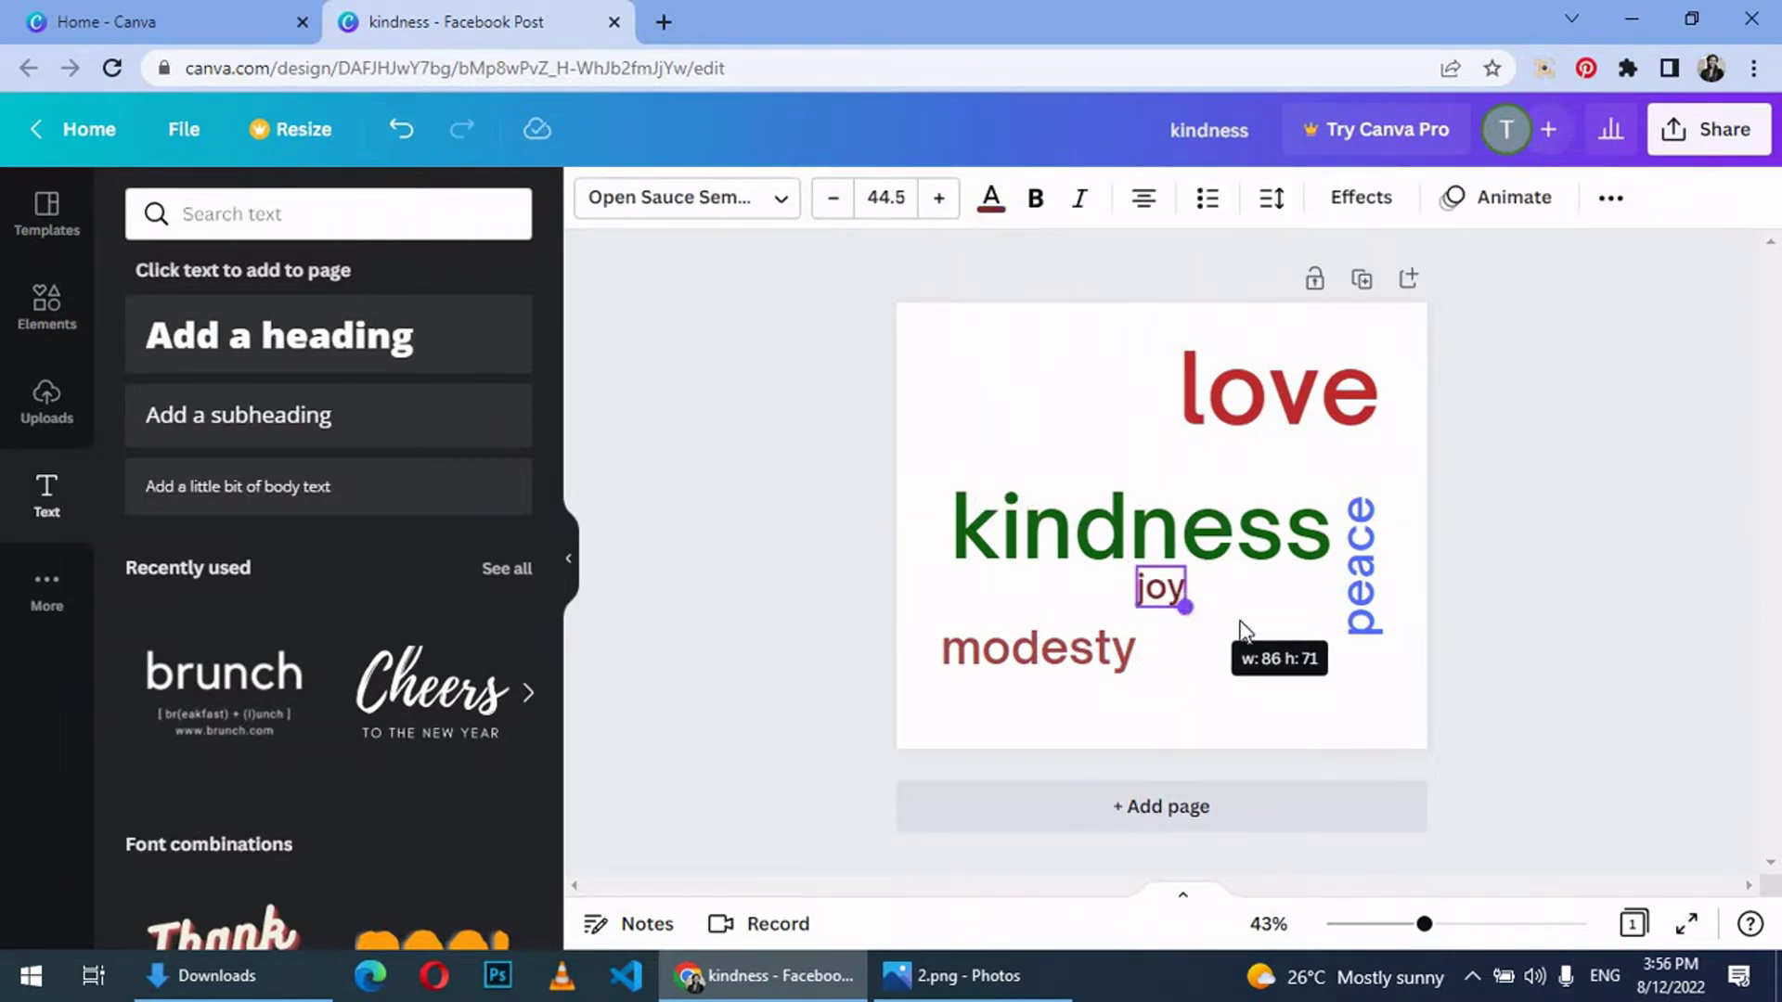
pyautogui.doubleClick(1142, 529)
pyautogui.click(1033, 199)
pyautogui.moveTo(1361, 563); pyautogui.dragTo(1372, 585)
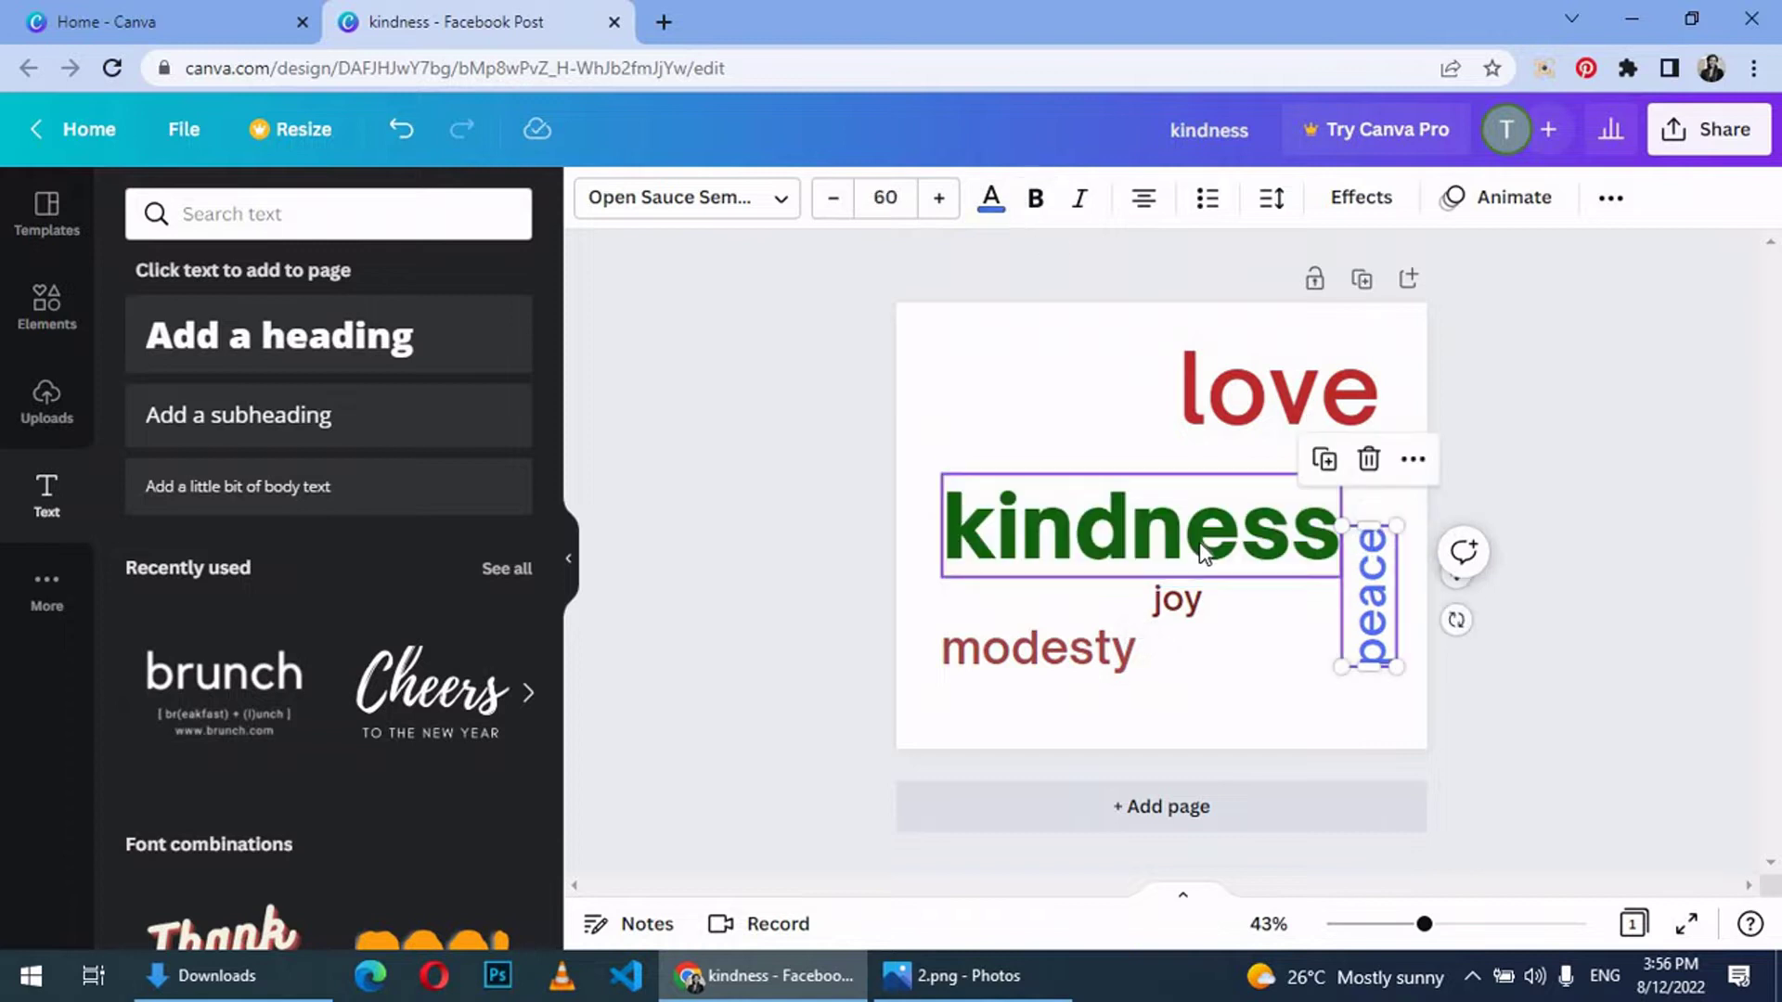
pyautogui.click(1211, 697)
# Step: Duplicate modesty into new virtue words placed below modesty and kindness
pyautogui.click(982, 663)
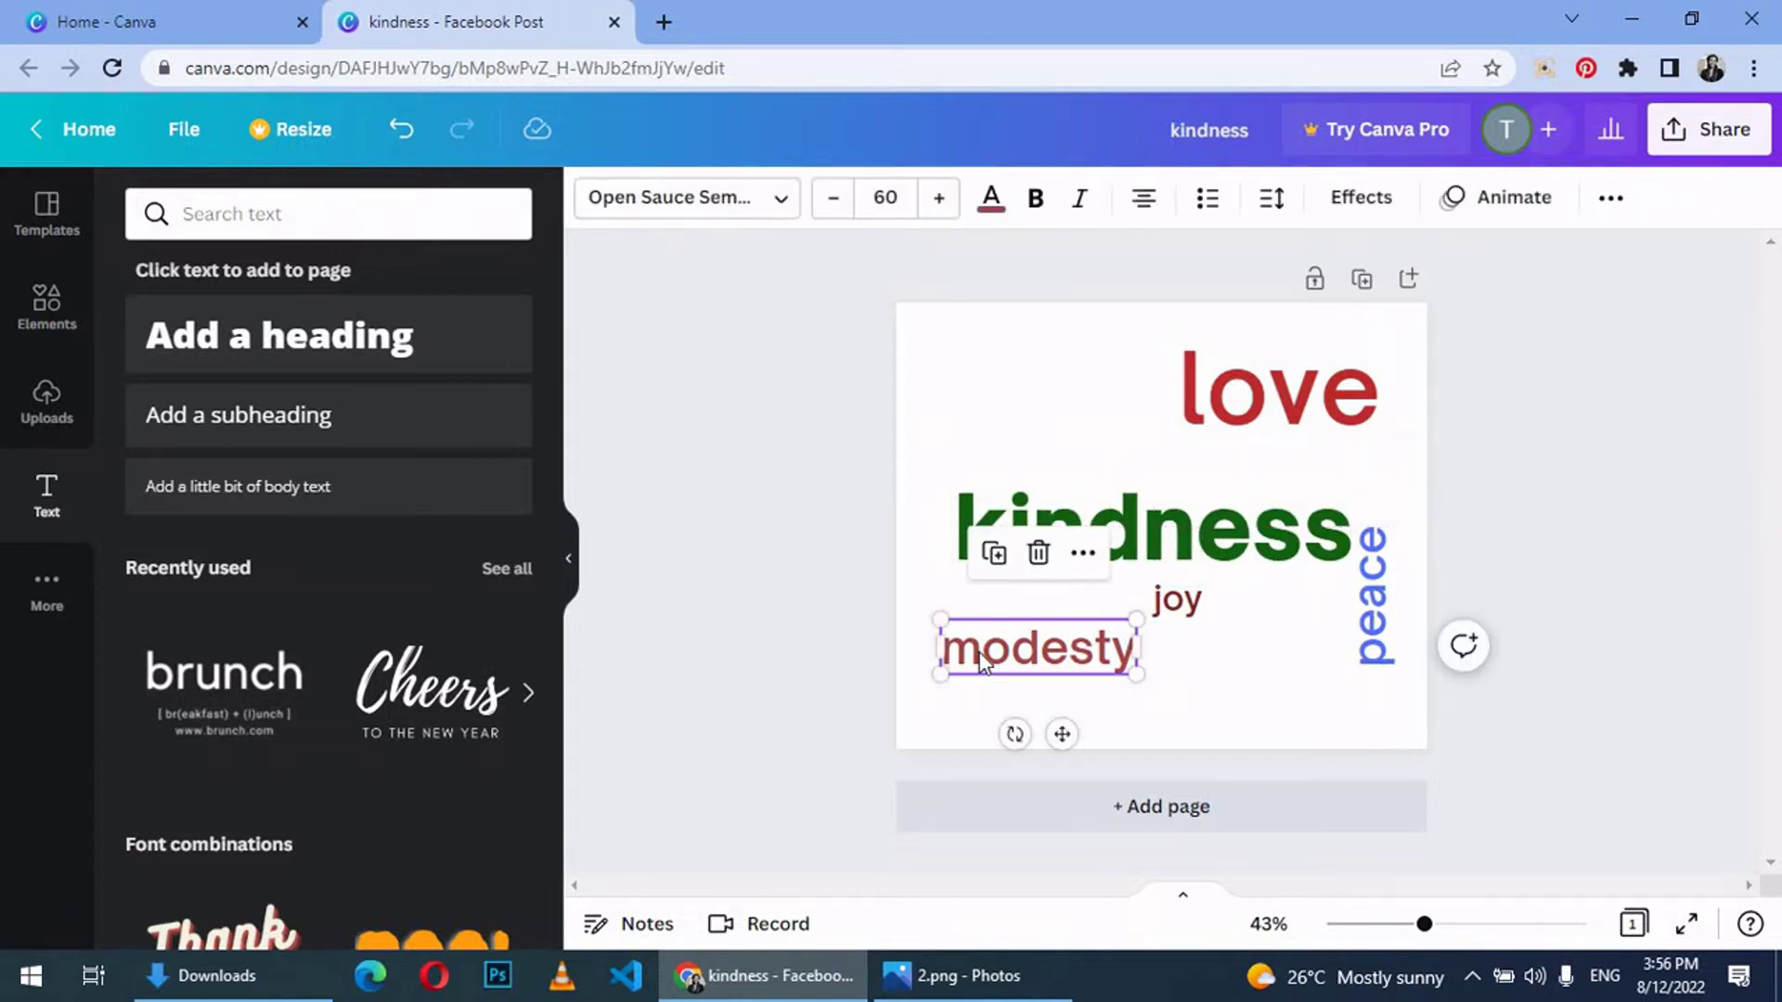
pyautogui.moveTo(982, 662); pyautogui.dragTo(991, 674)
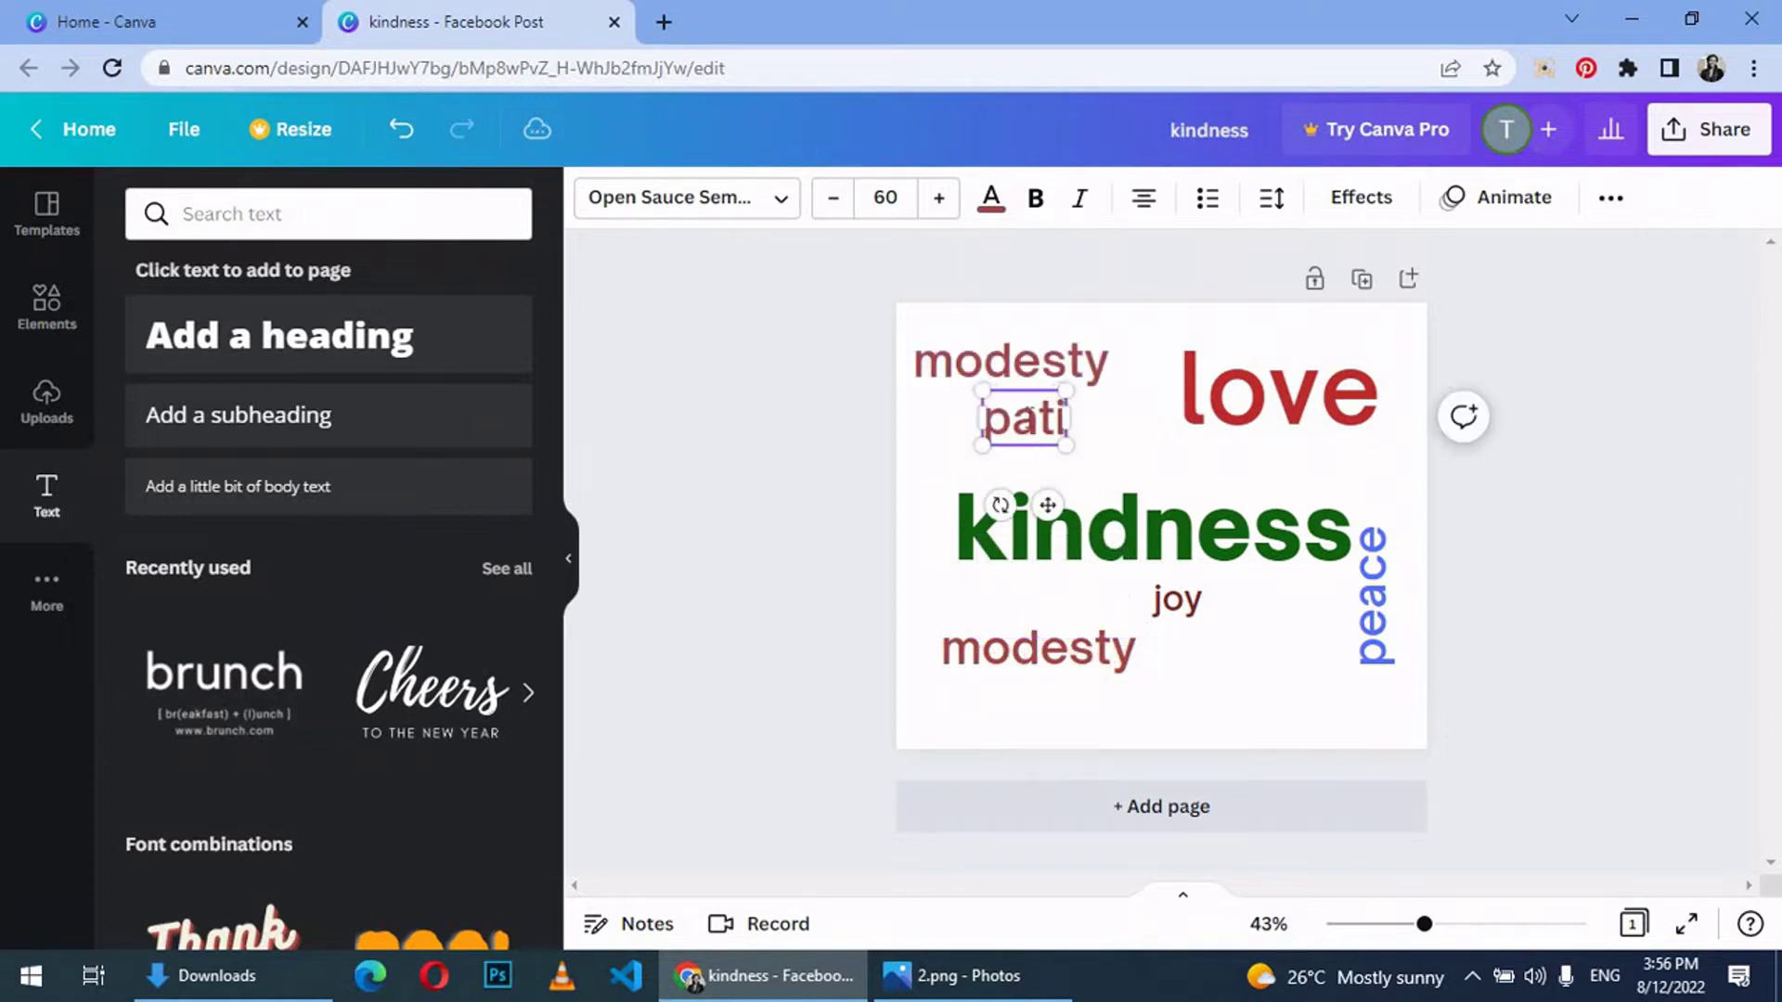
pyautogui.write('ence')
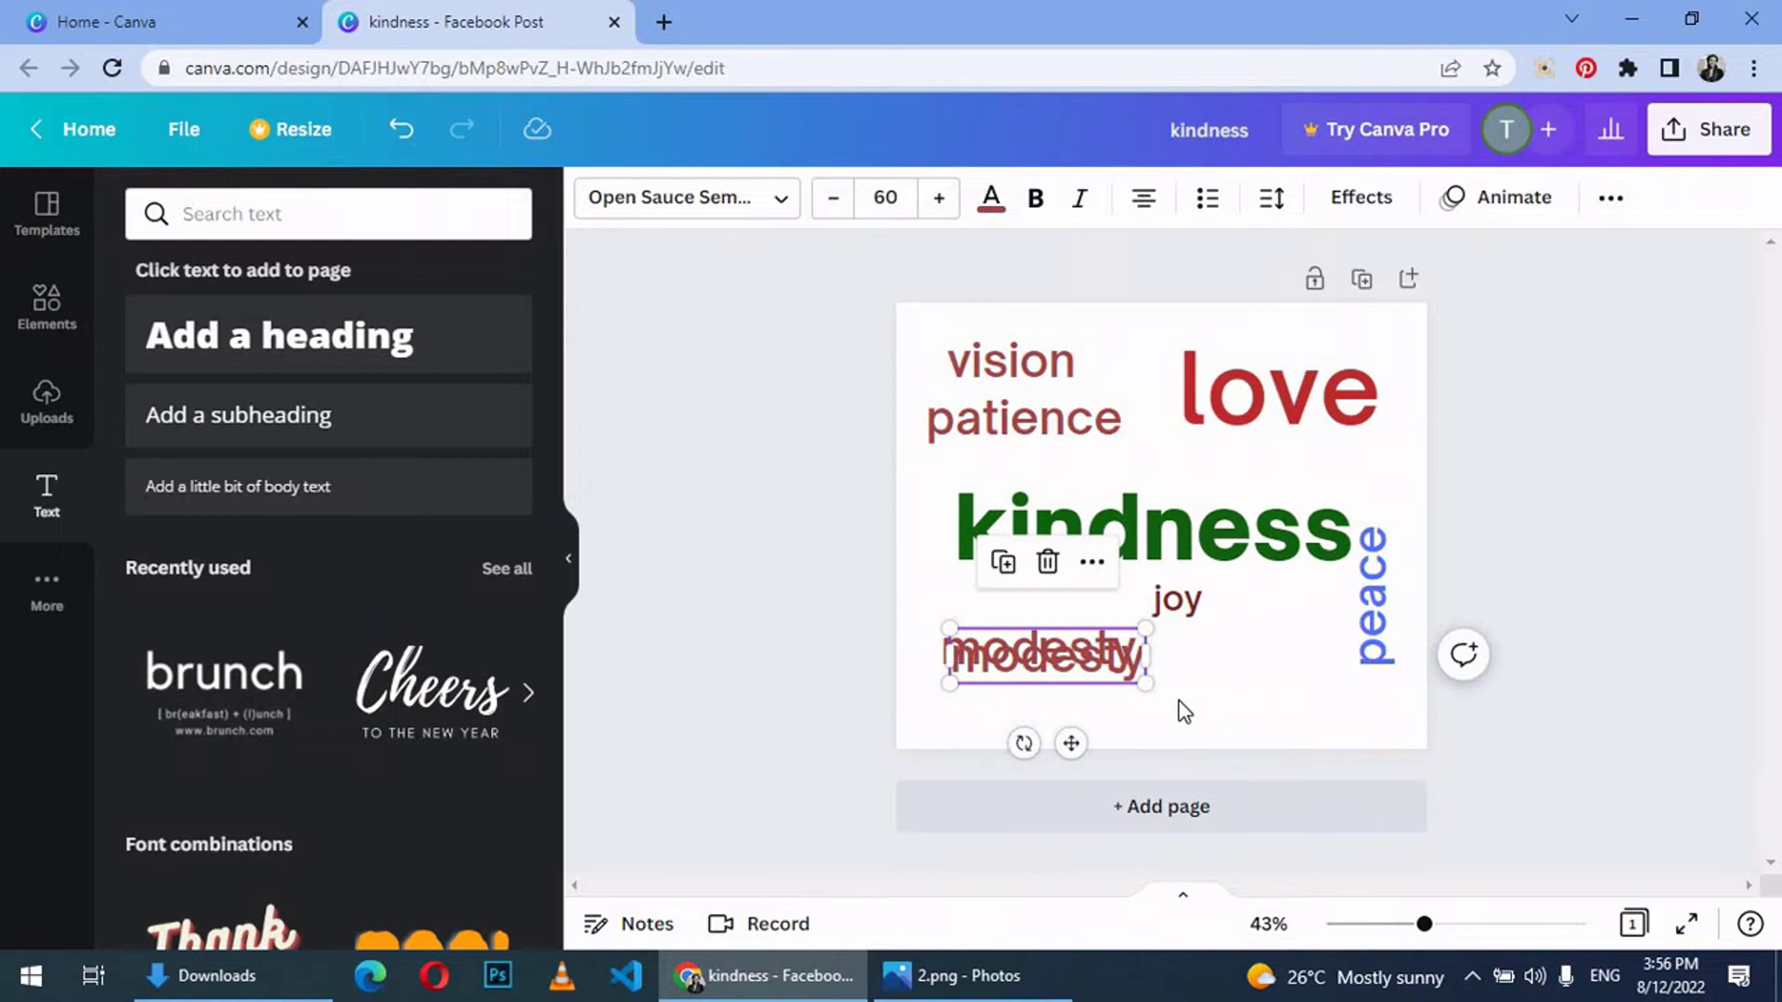
pyautogui.write('goodness')
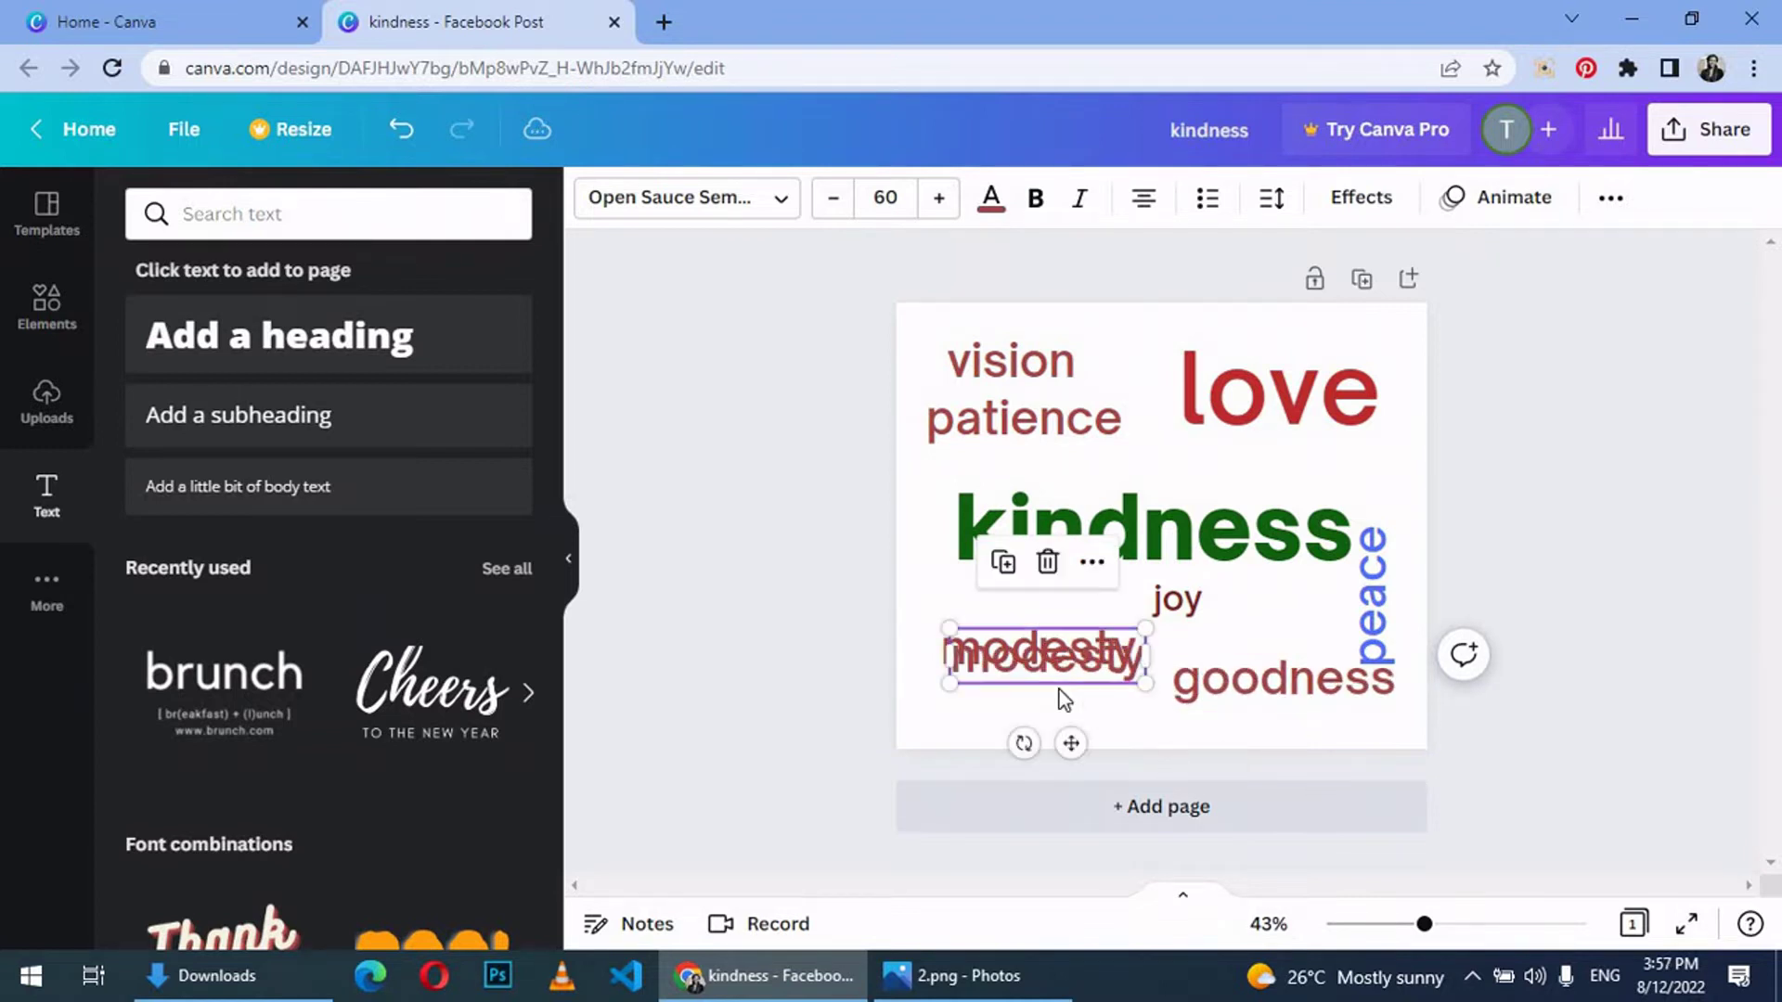
pyautogui.moveTo(1059, 654); pyautogui.dragTo(1055, 699)
pyautogui.write('g')
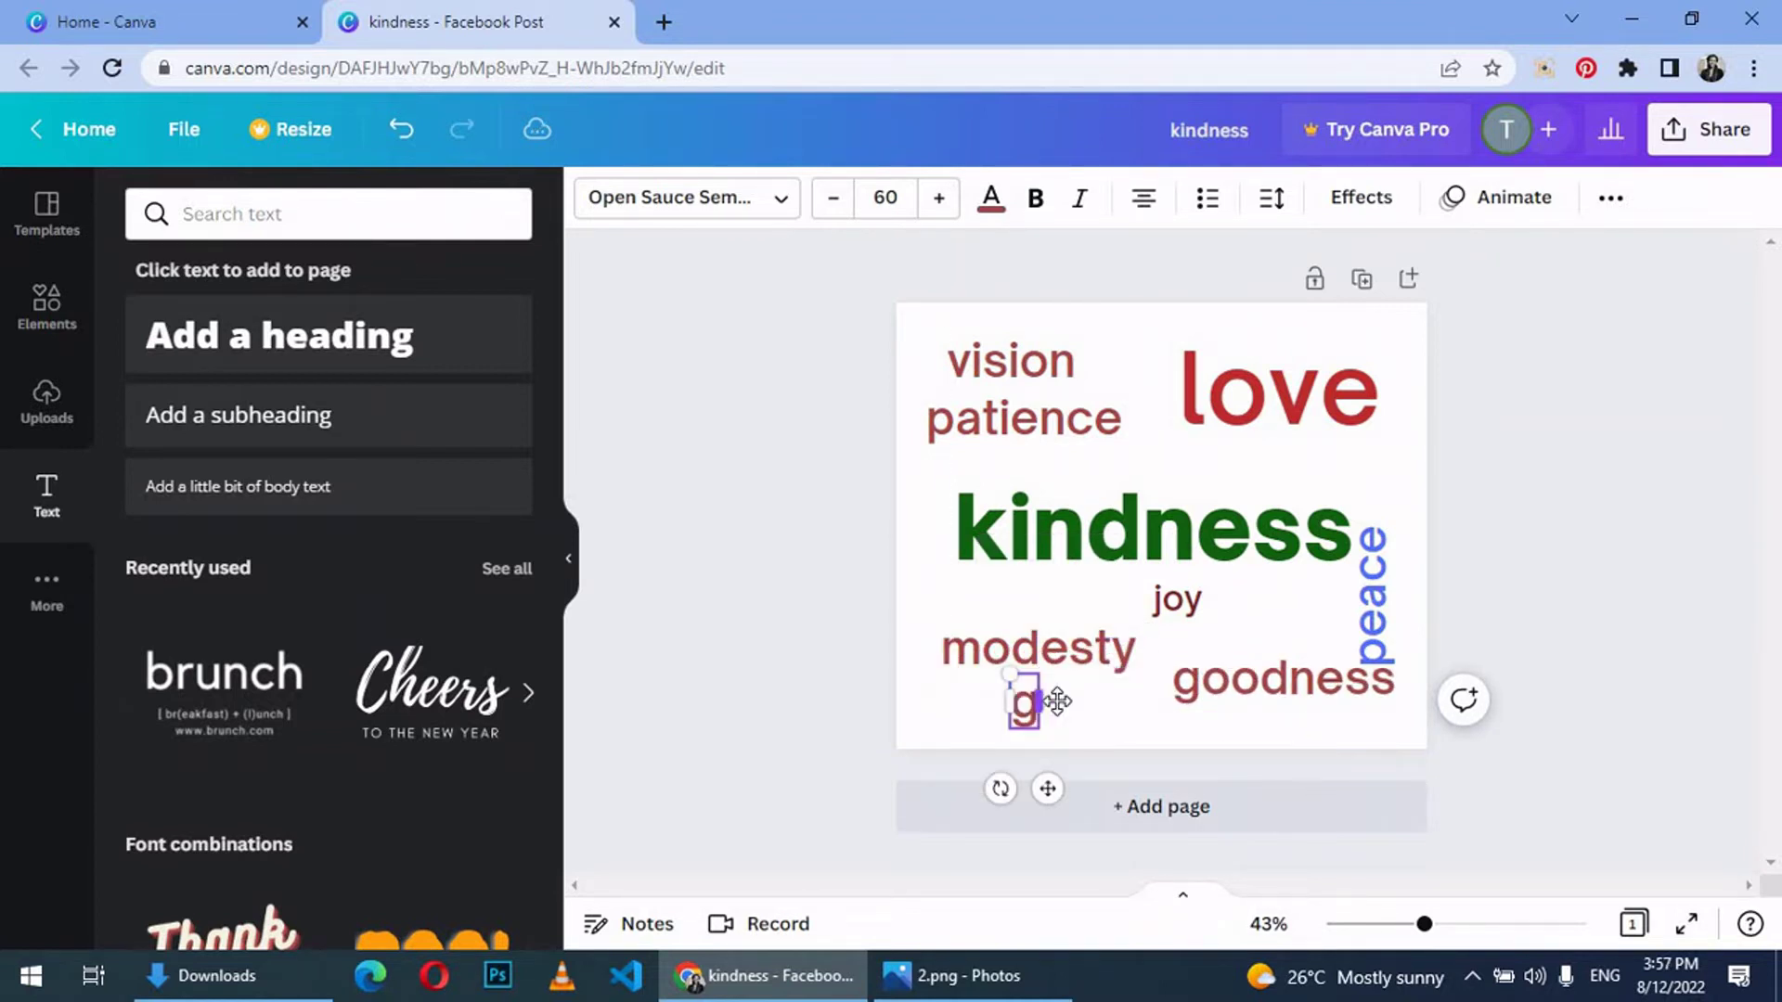
pyautogui.write('entleness')
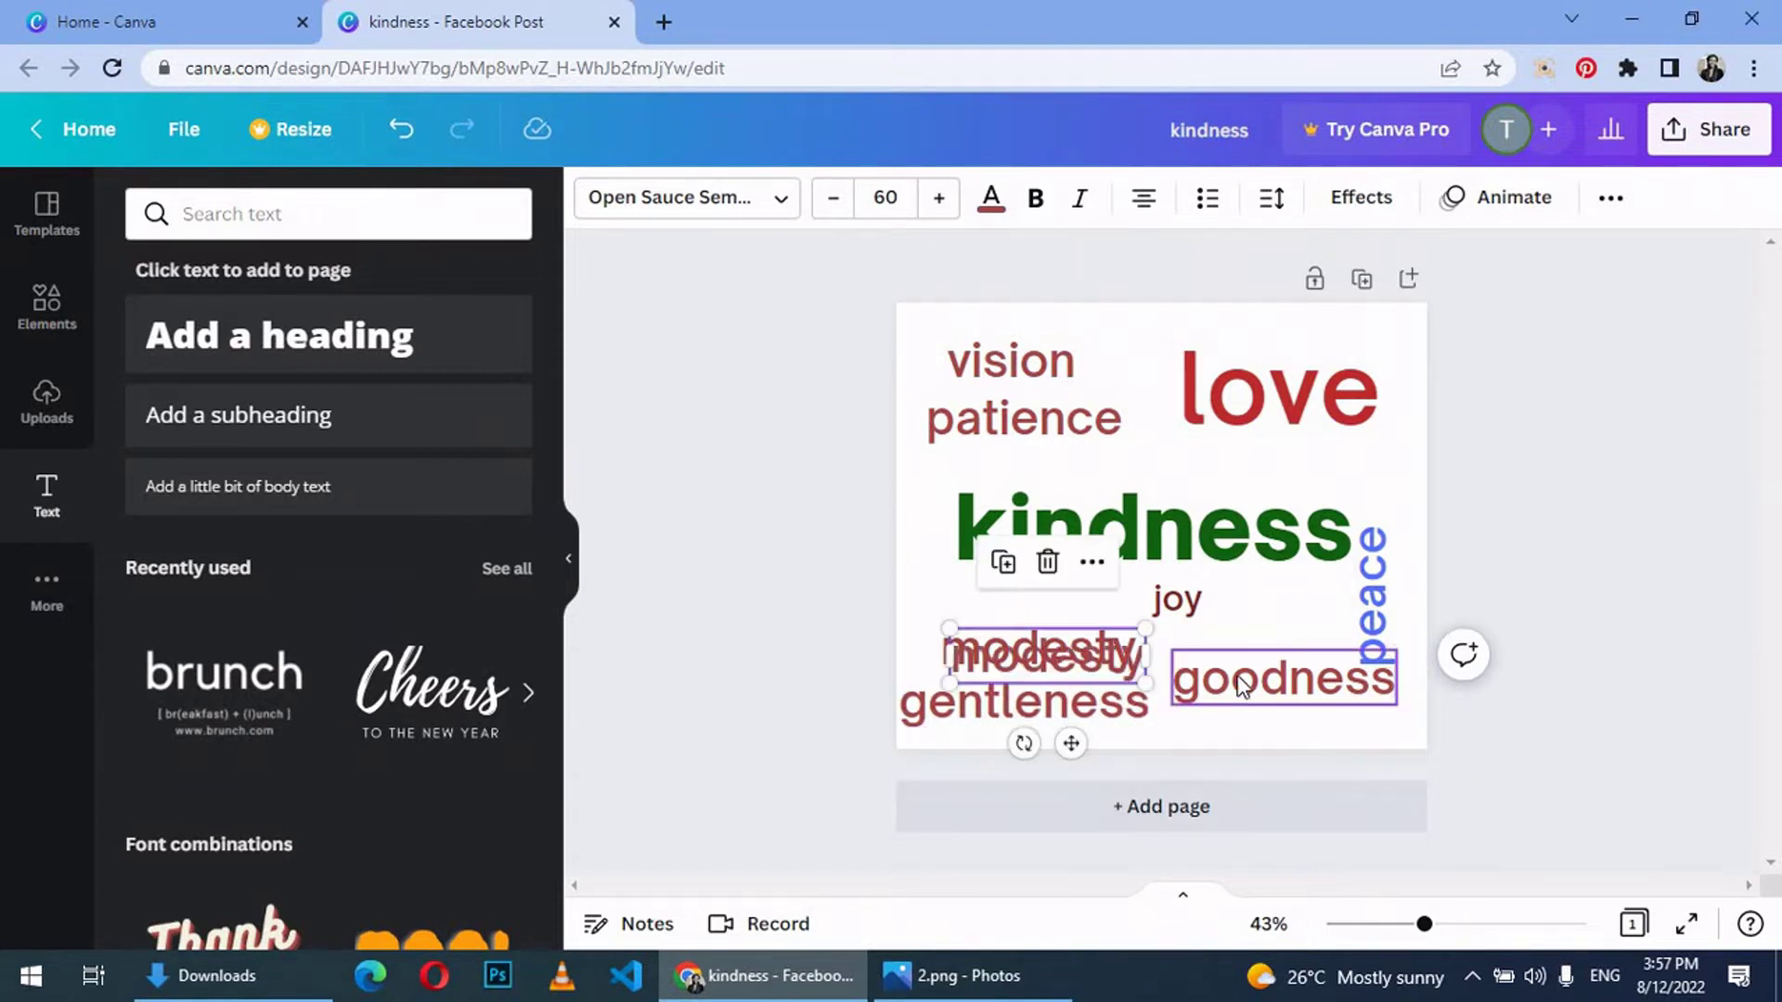
pyautogui.moveTo(1041, 651); pyautogui.dragTo(1036, 596)
pyautogui.write('vi')
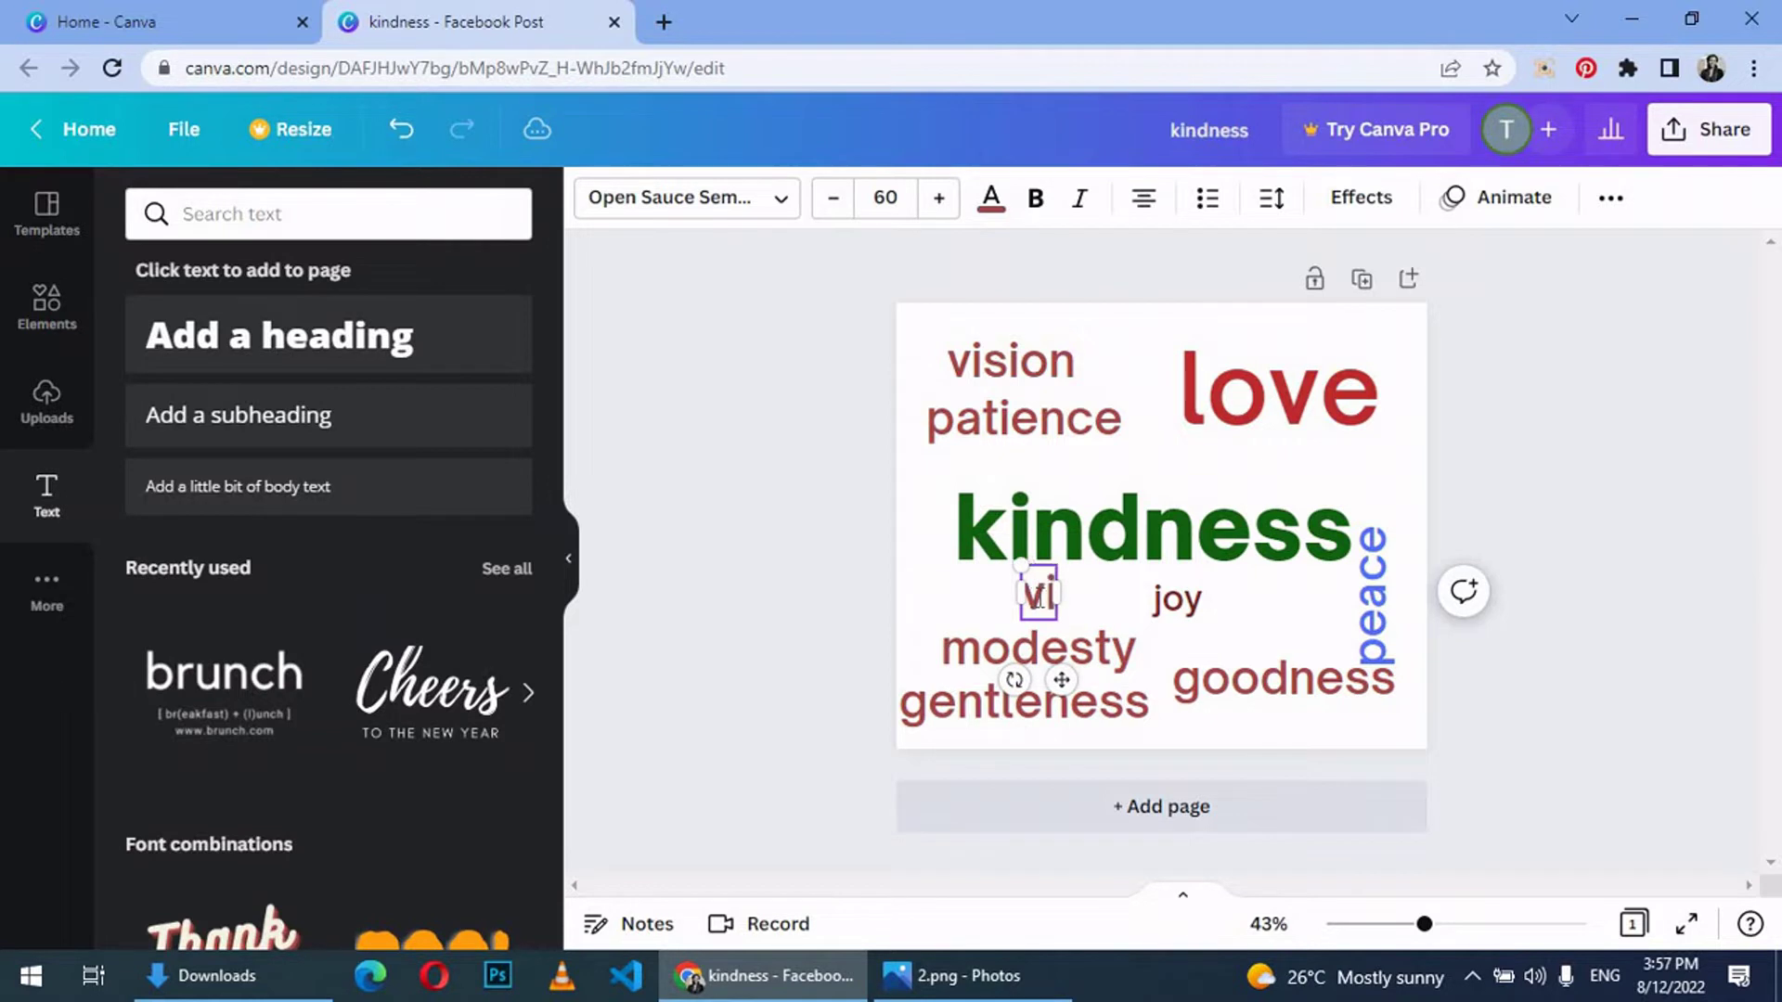
pyautogui.write('sion')
# Step: Shrink kindness and stand vision vertically to its left
pyautogui.click(1153, 529)
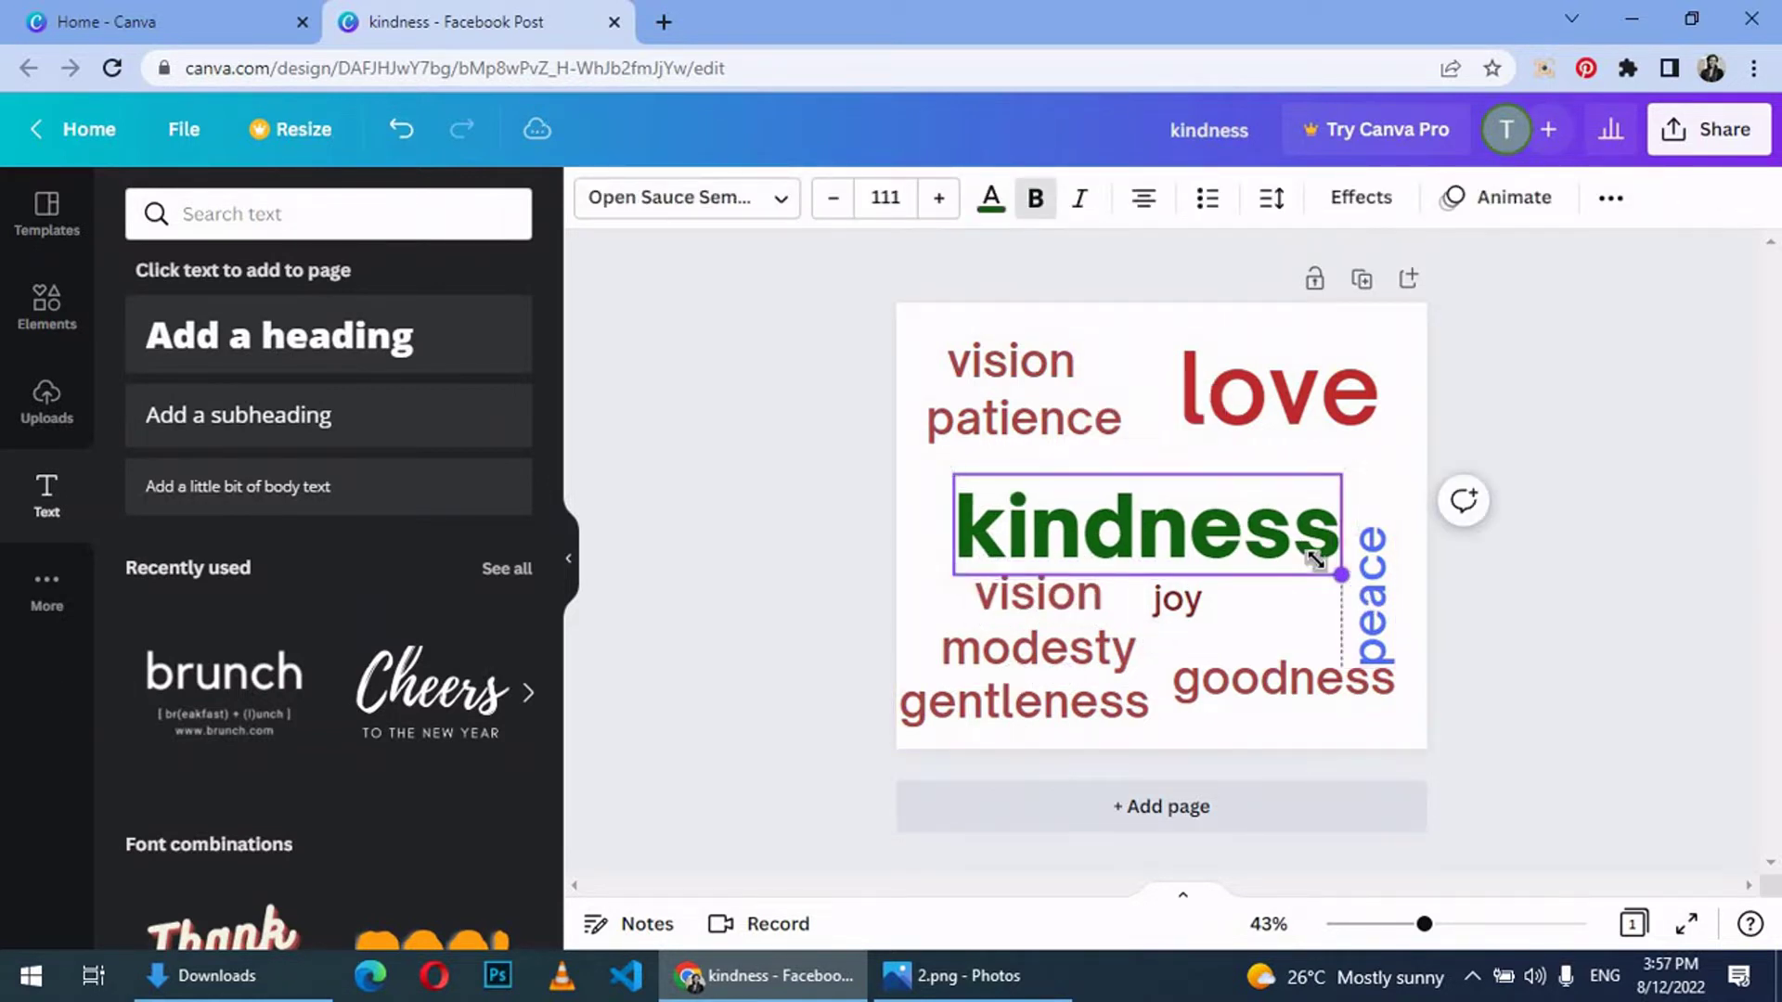
pyautogui.moveTo(1351, 574); pyautogui.dragTo(1288, 558)
pyautogui.moveTo(1038, 596); pyautogui.dragTo(975, 530)
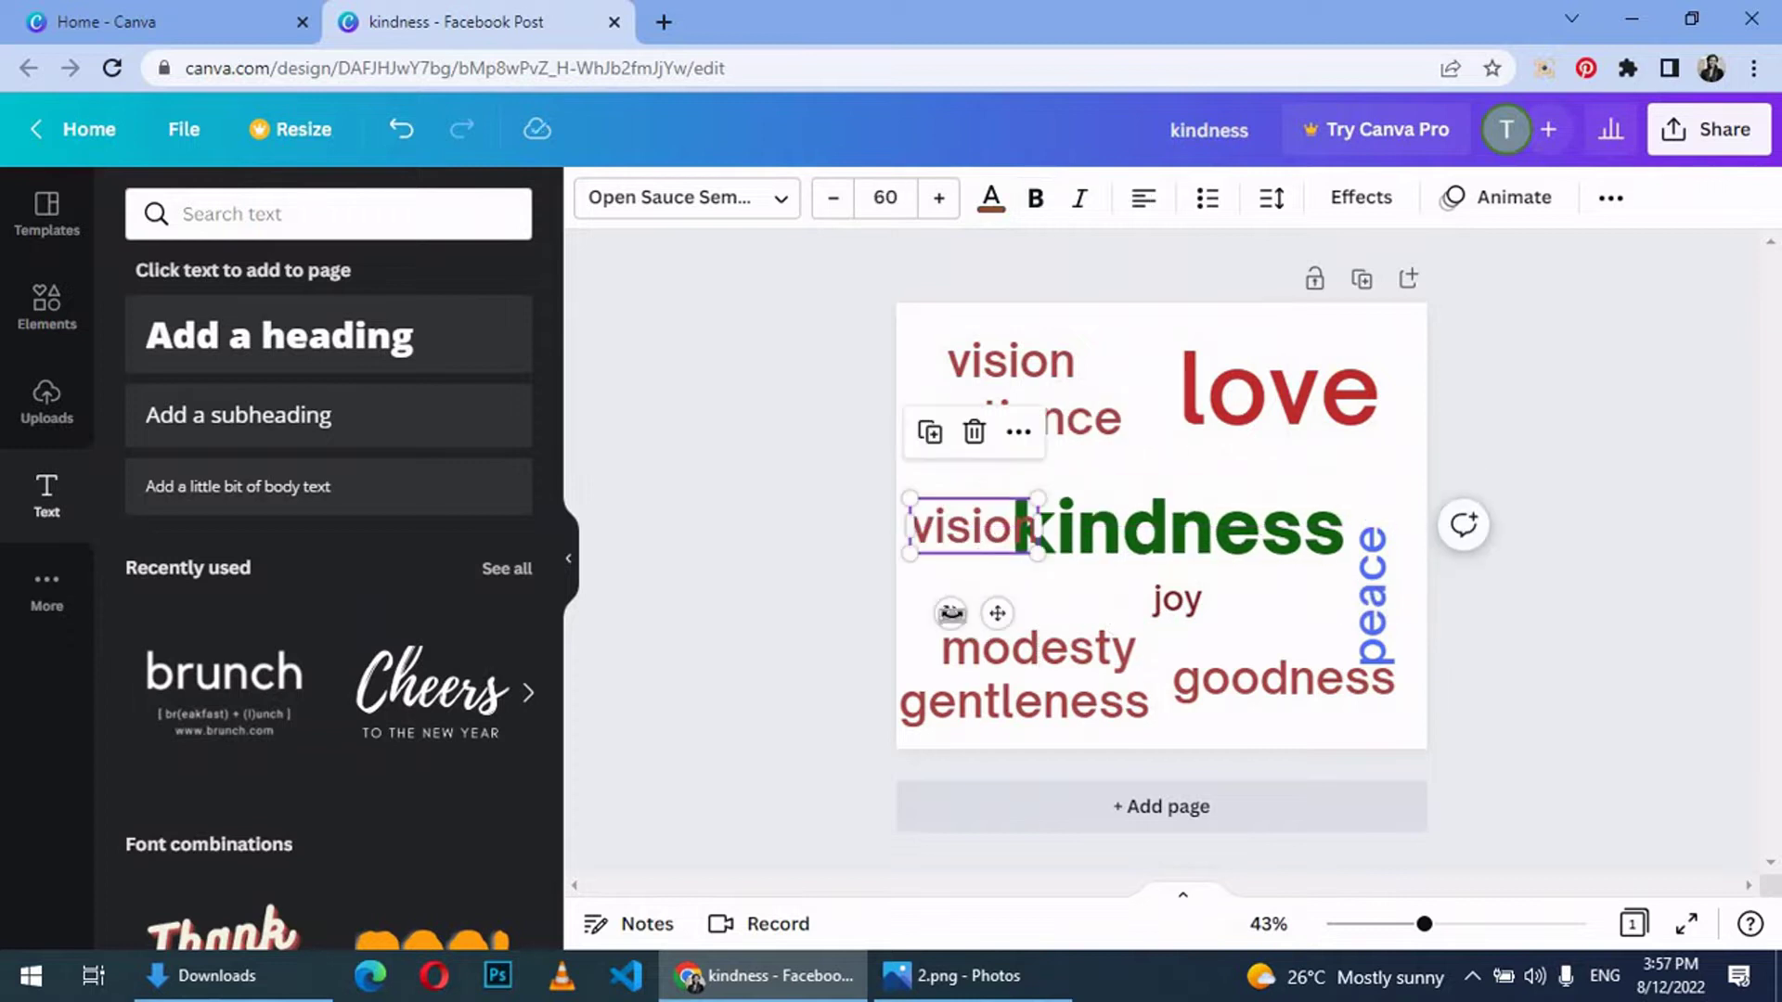
pyautogui.moveTo(953, 613); pyautogui.dragTo(844, 509)
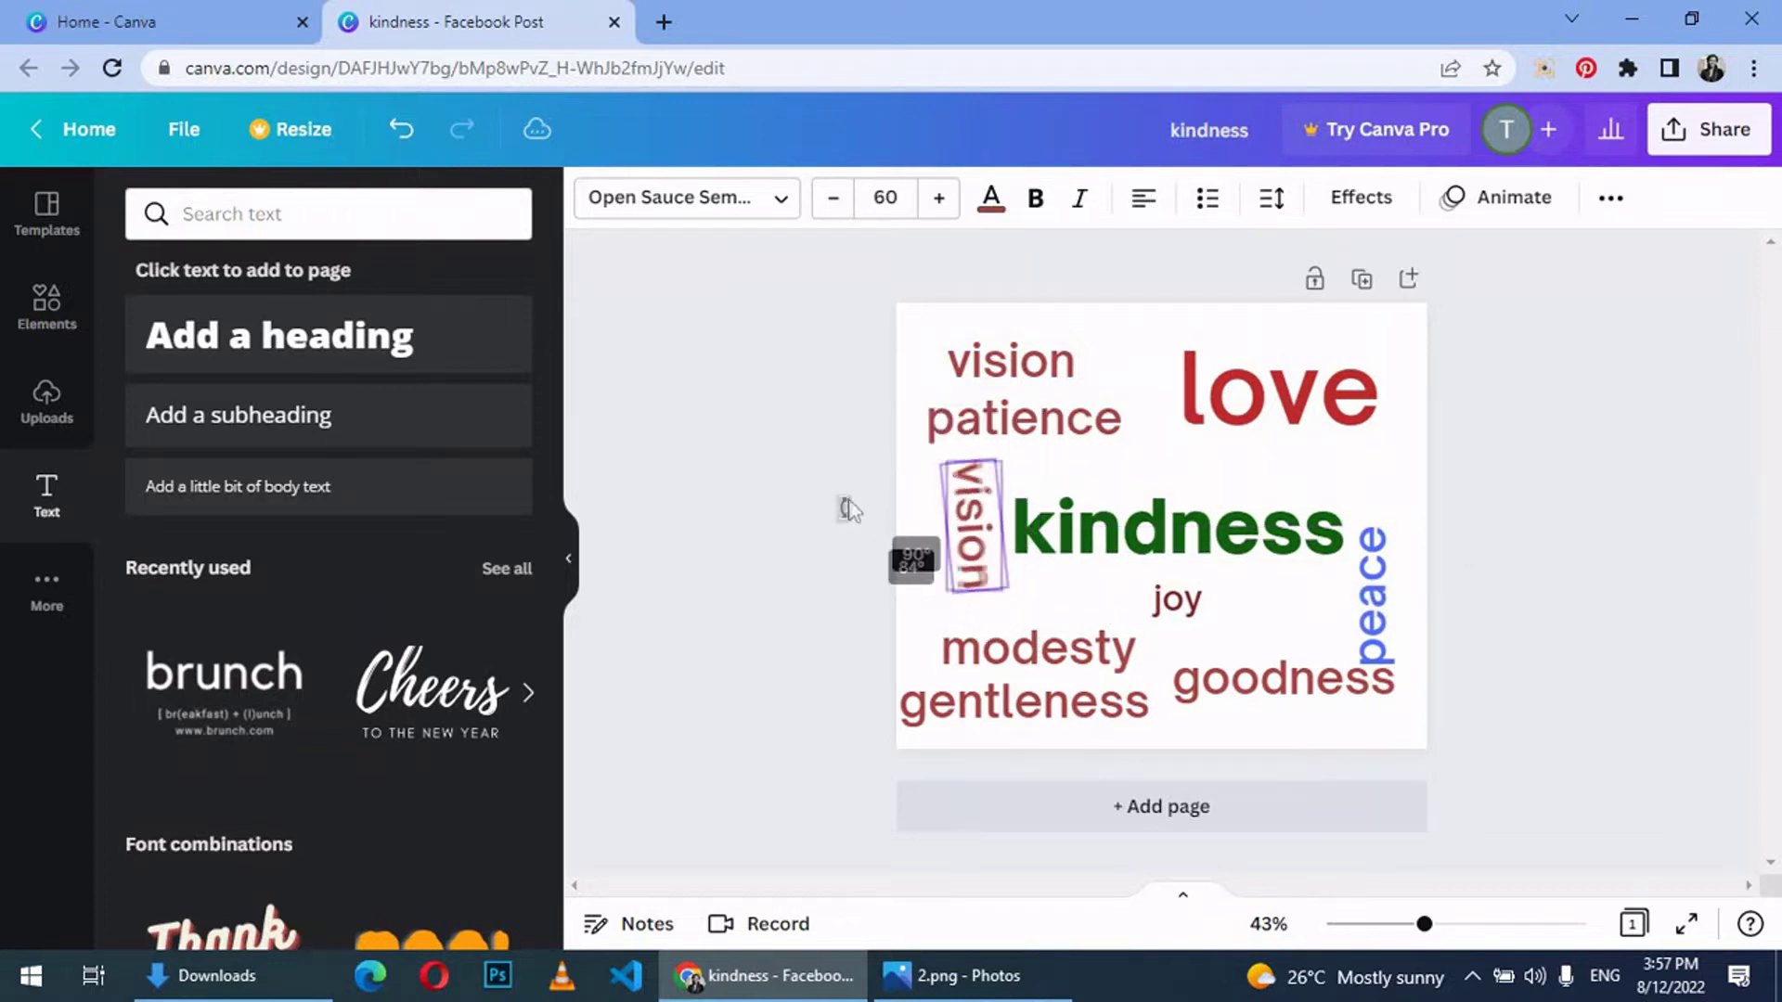
pyautogui.click(1043, 589)
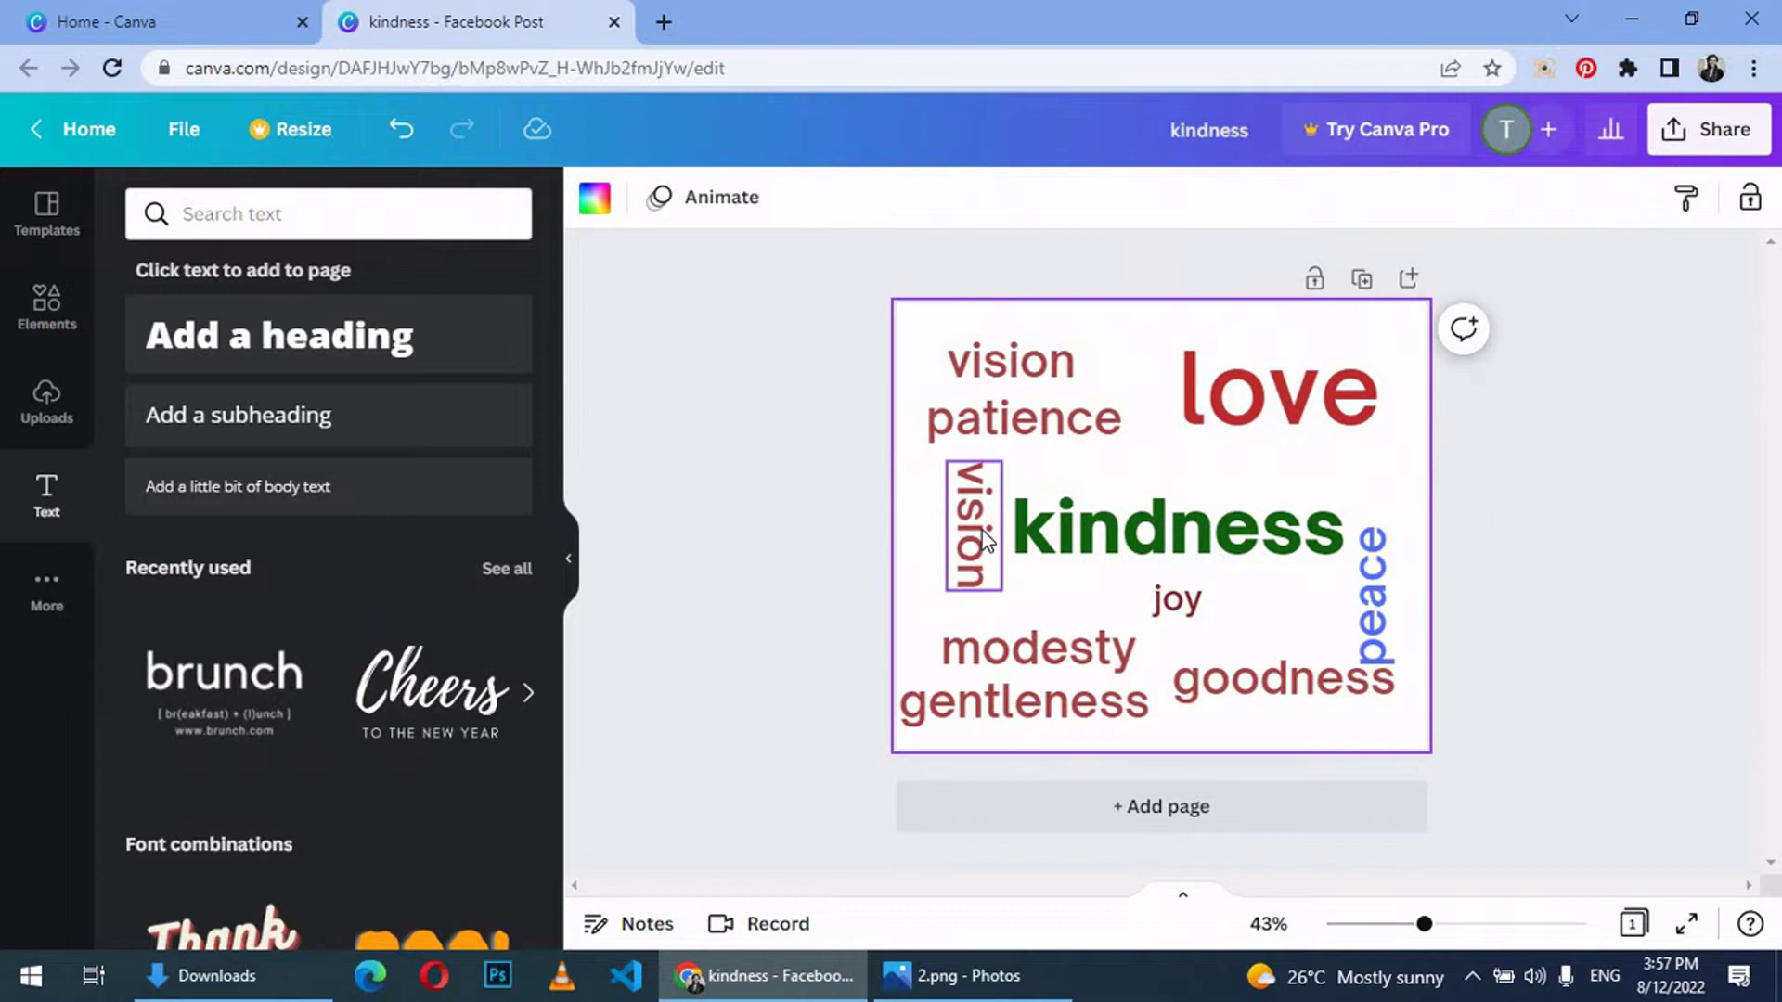
pyautogui.moveTo(975, 526); pyautogui.dragTo(960, 537)
# Step: Colour vision lime green (#AFC23D) and centre kindness on the page
pyautogui.click(993, 197)
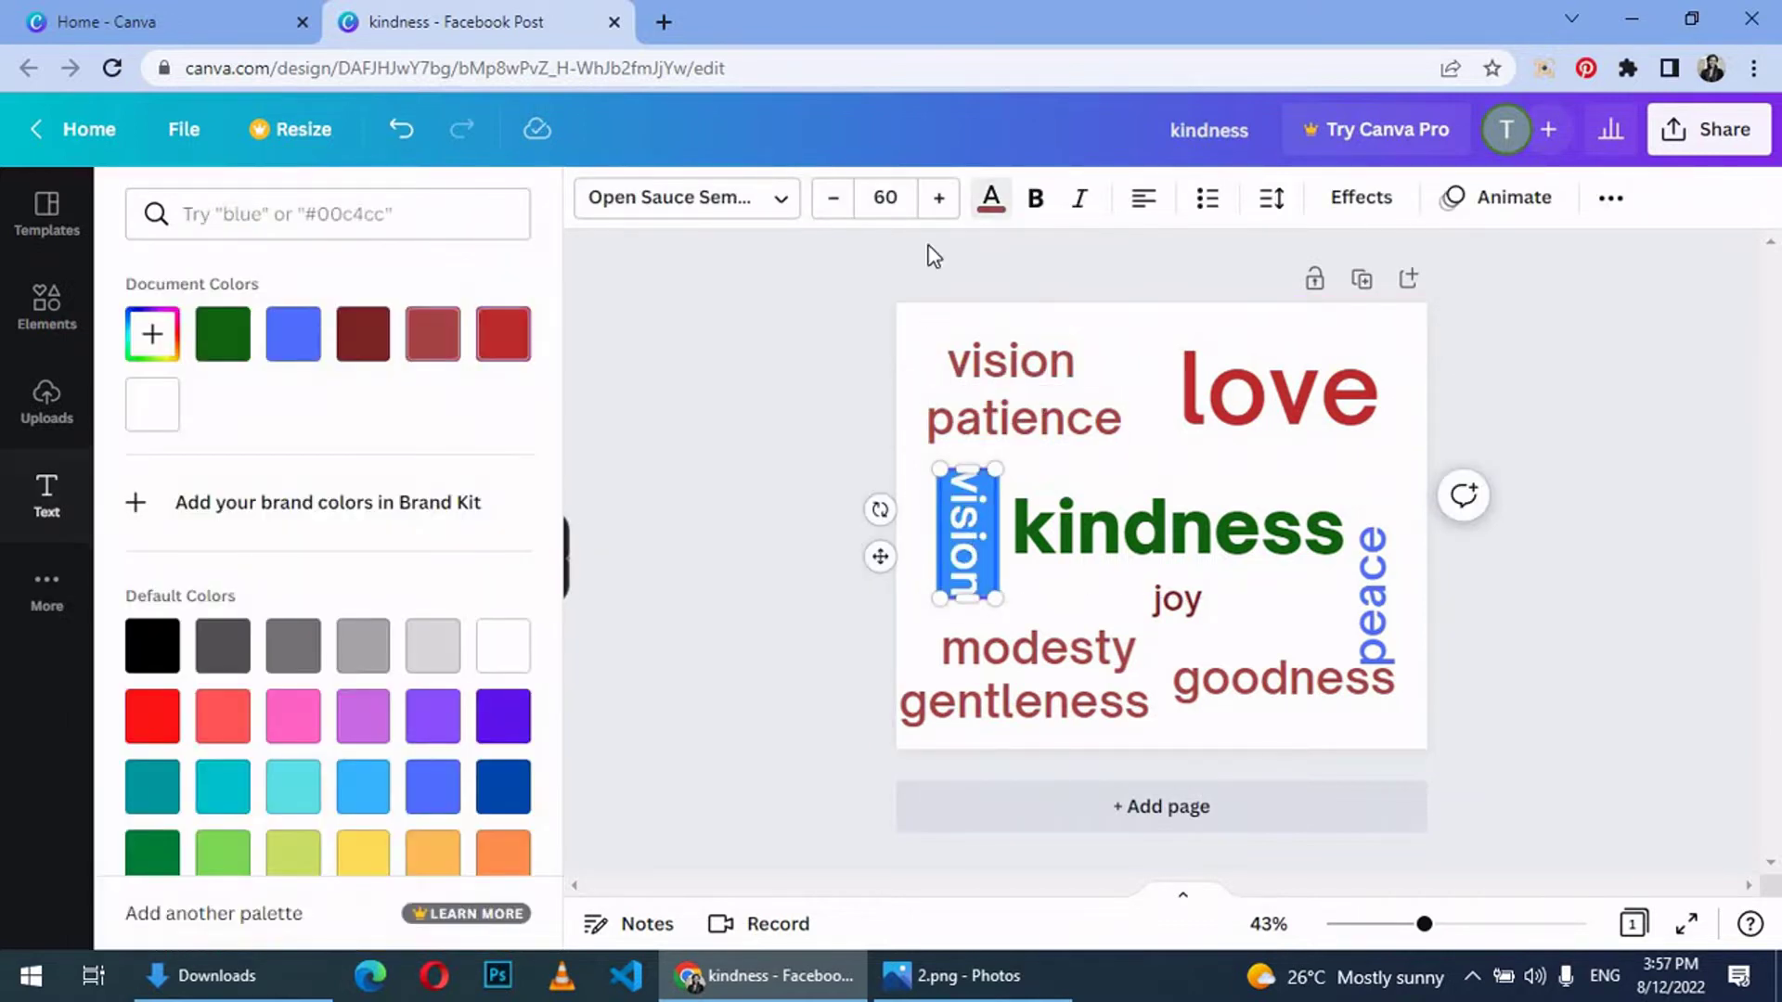
pyautogui.click(153, 333)
pyautogui.click(349, 439)
pyautogui.moveTo(349, 439); pyautogui.dragTo(385, 428)
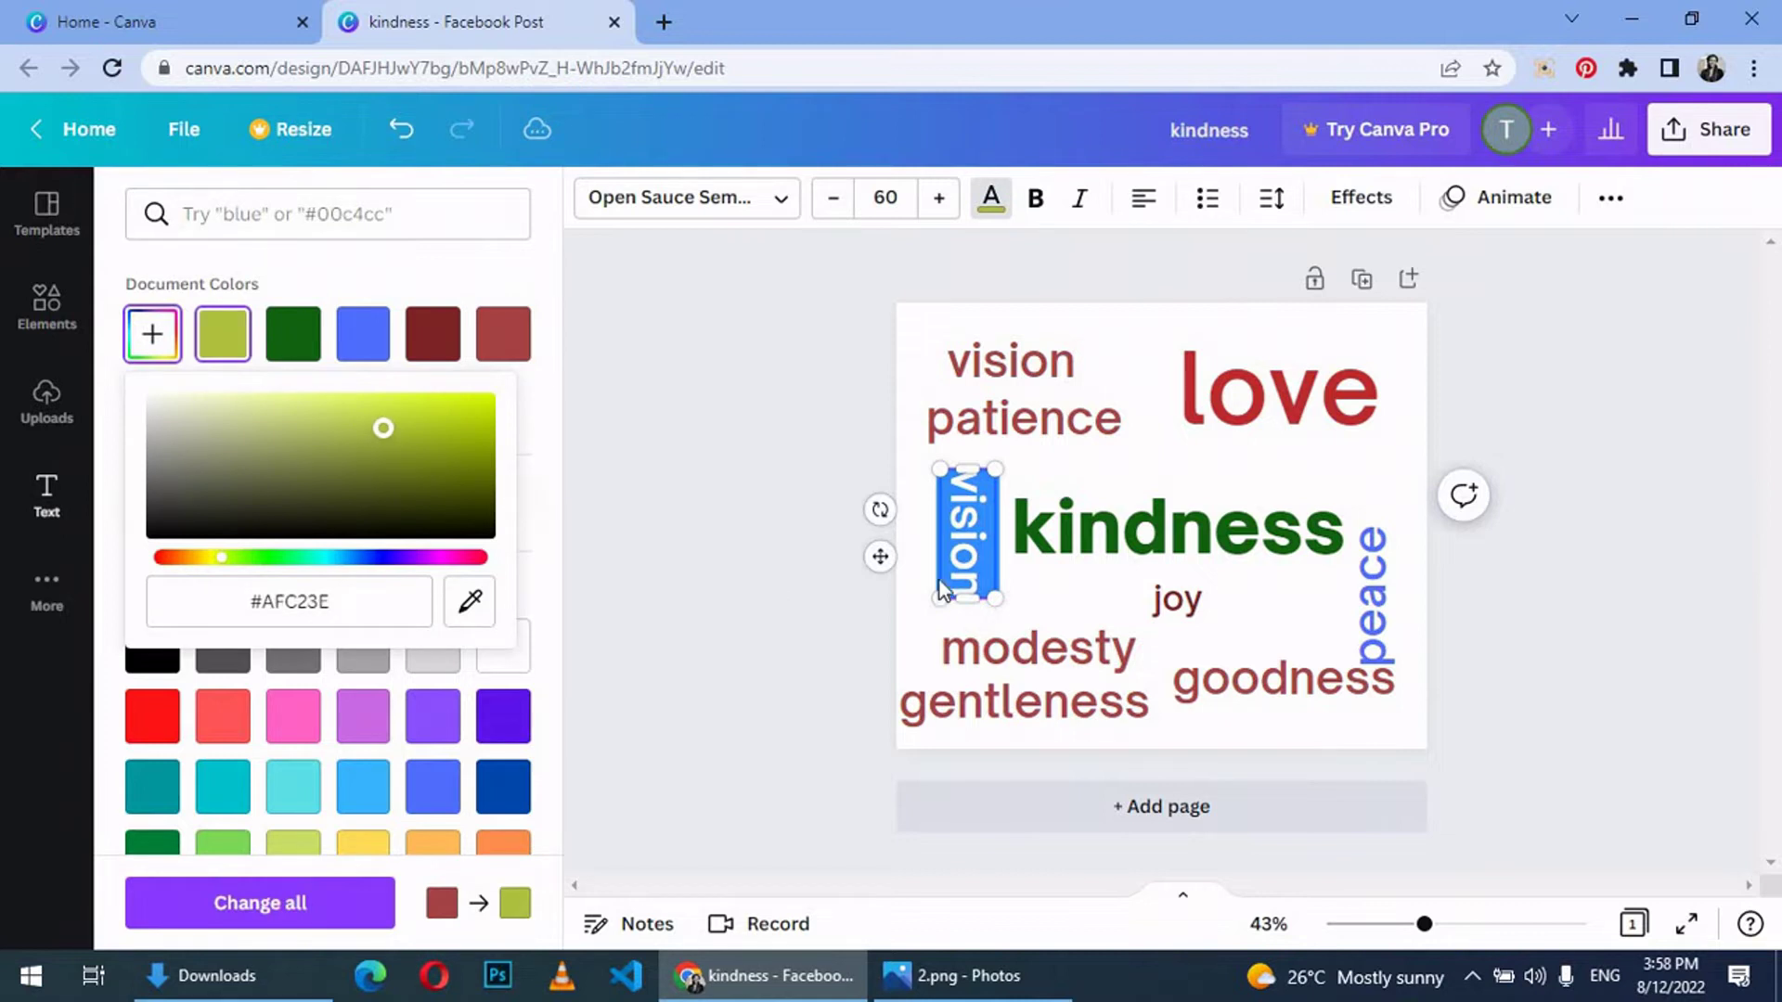
pyautogui.click(1176, 529)
pyautogui.moveTo(1177, 530); pyautogui.dragTo(1099, 541)
# Step: Recolour modesty blue and make it smaller
pyautogui.doubleClick(1071, 645)
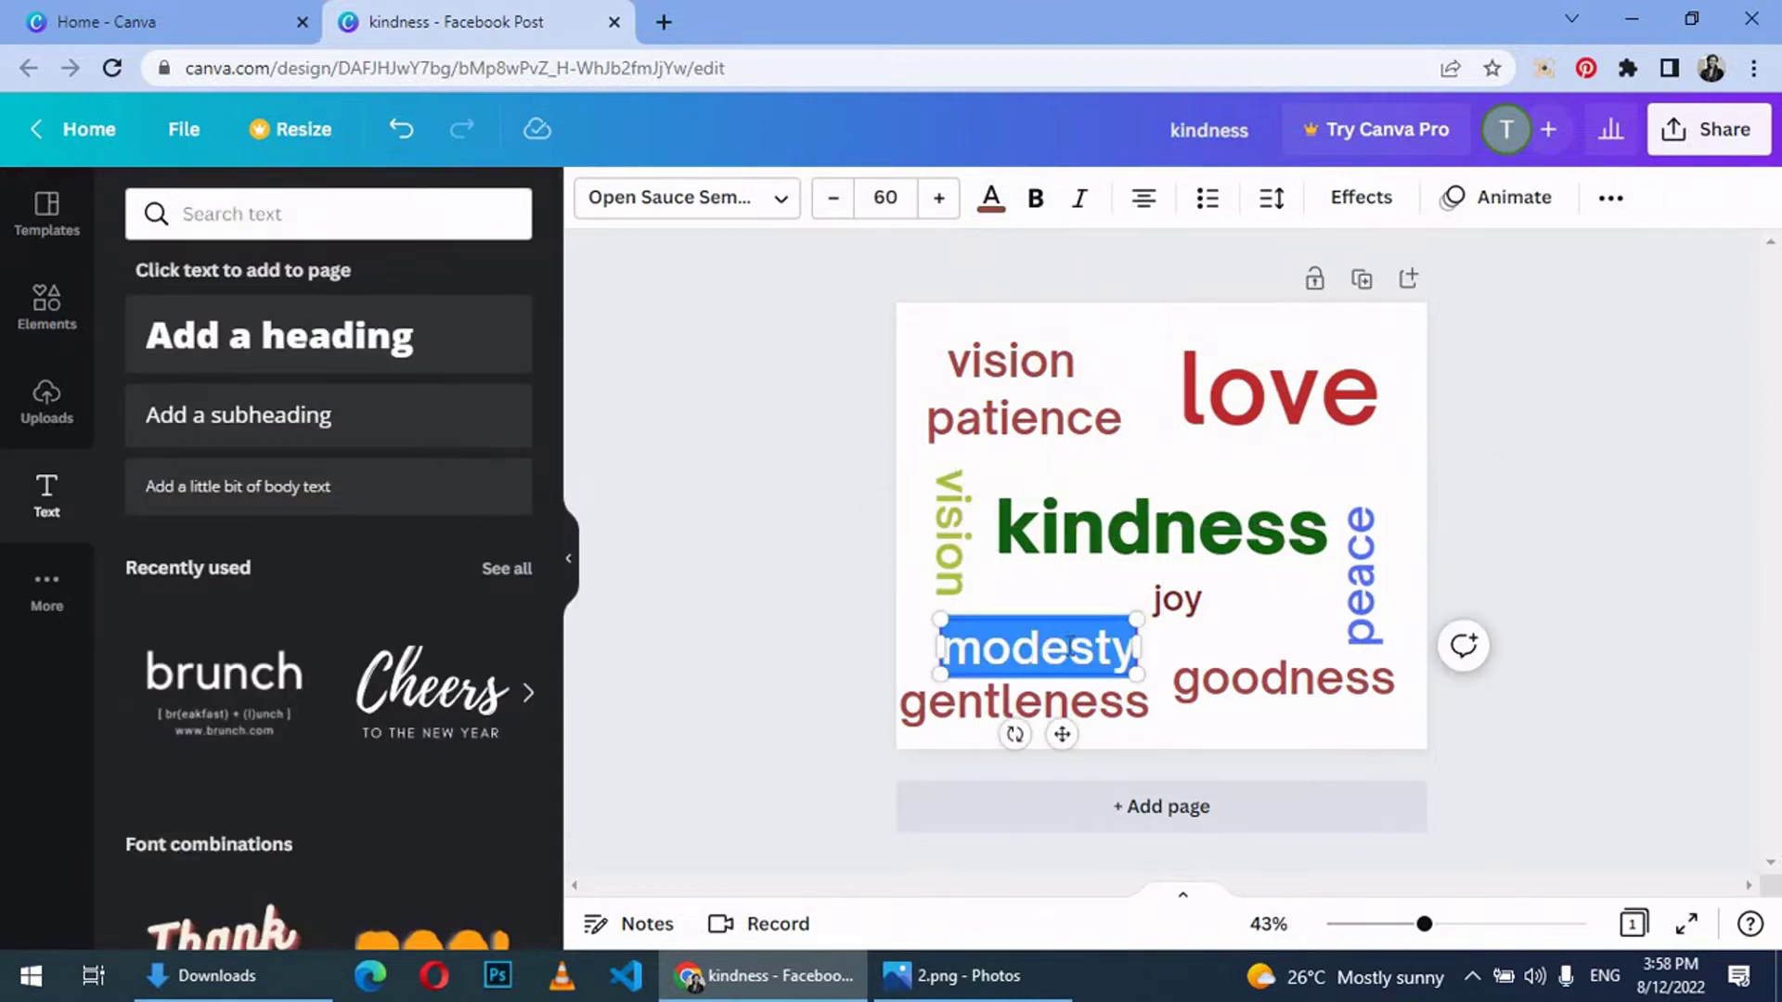
pyautogui.click(991, 195)
pyautogui.click(223, 404)
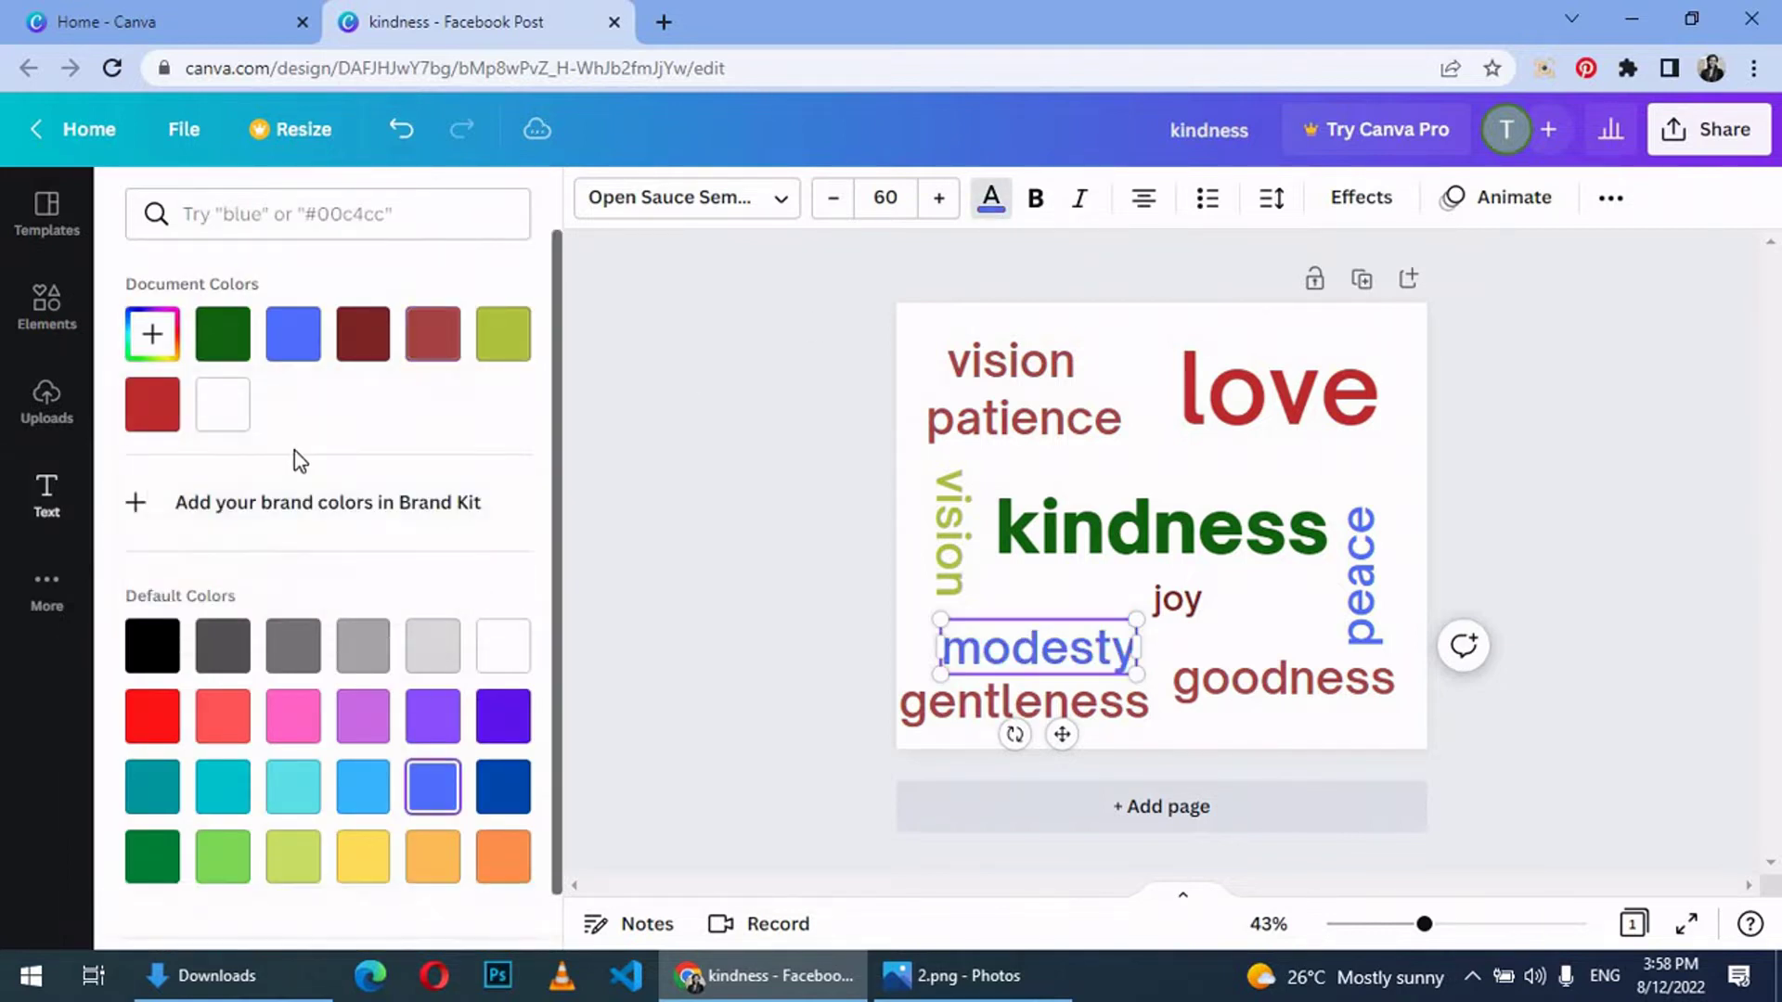
pyautogui.click(151, 333)
pyautogui.moveTo(390, 474); pyautogui.dragTo(307, 457)
pyautogui.click(1142, 666)
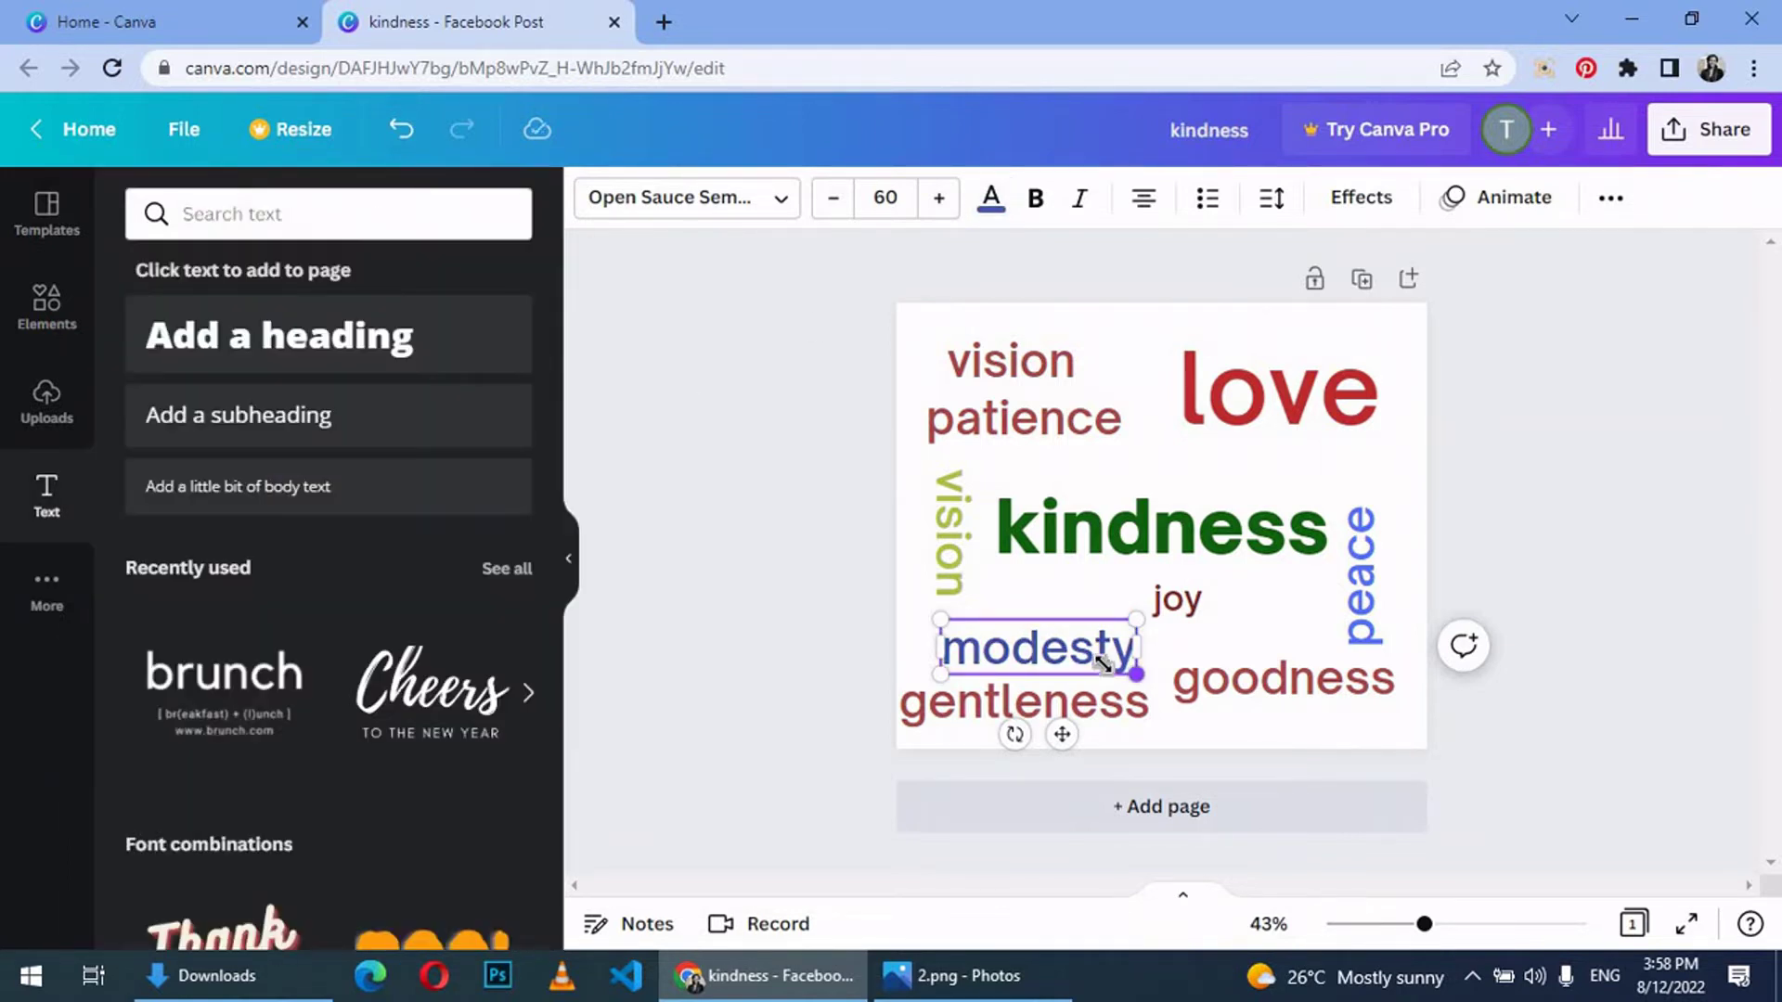
pyautogui.moveTo(1142, 666); pyautogui.dragTo(1080, 652)
# Step: Recolour gentleness pink and shrink it slightly
pyautogui.click(1134, 668)
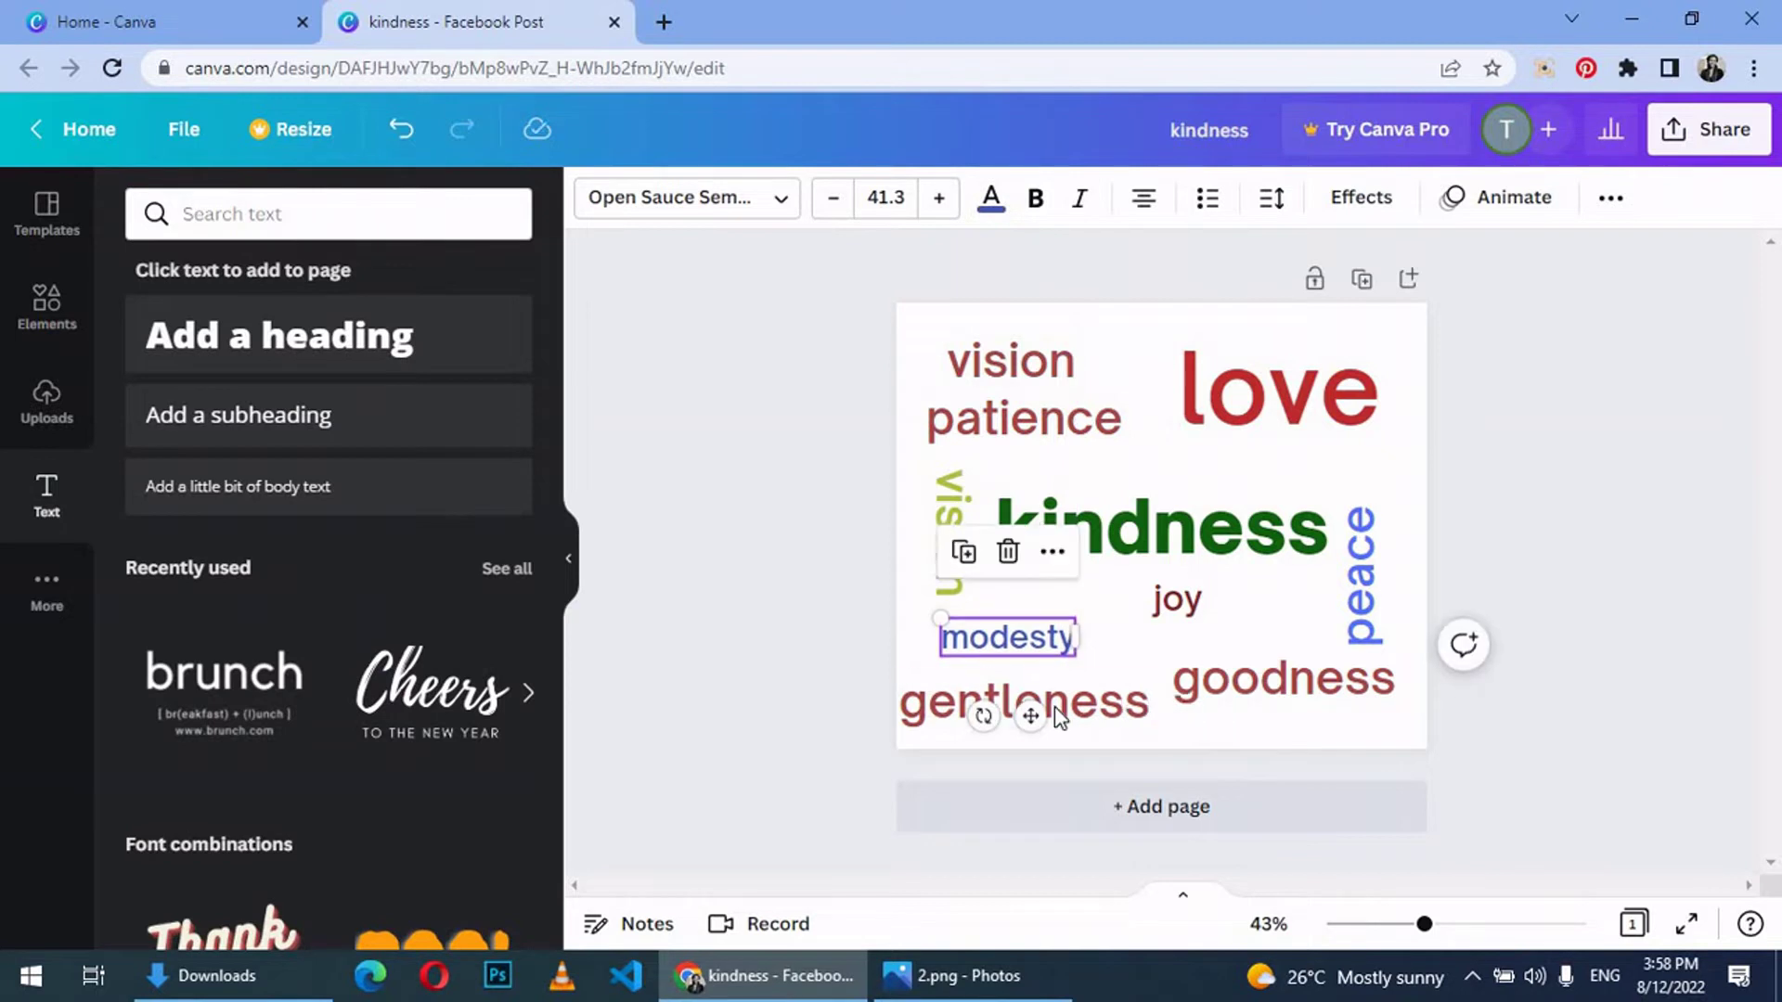
pyautogui.doubleClick(1024, 701)
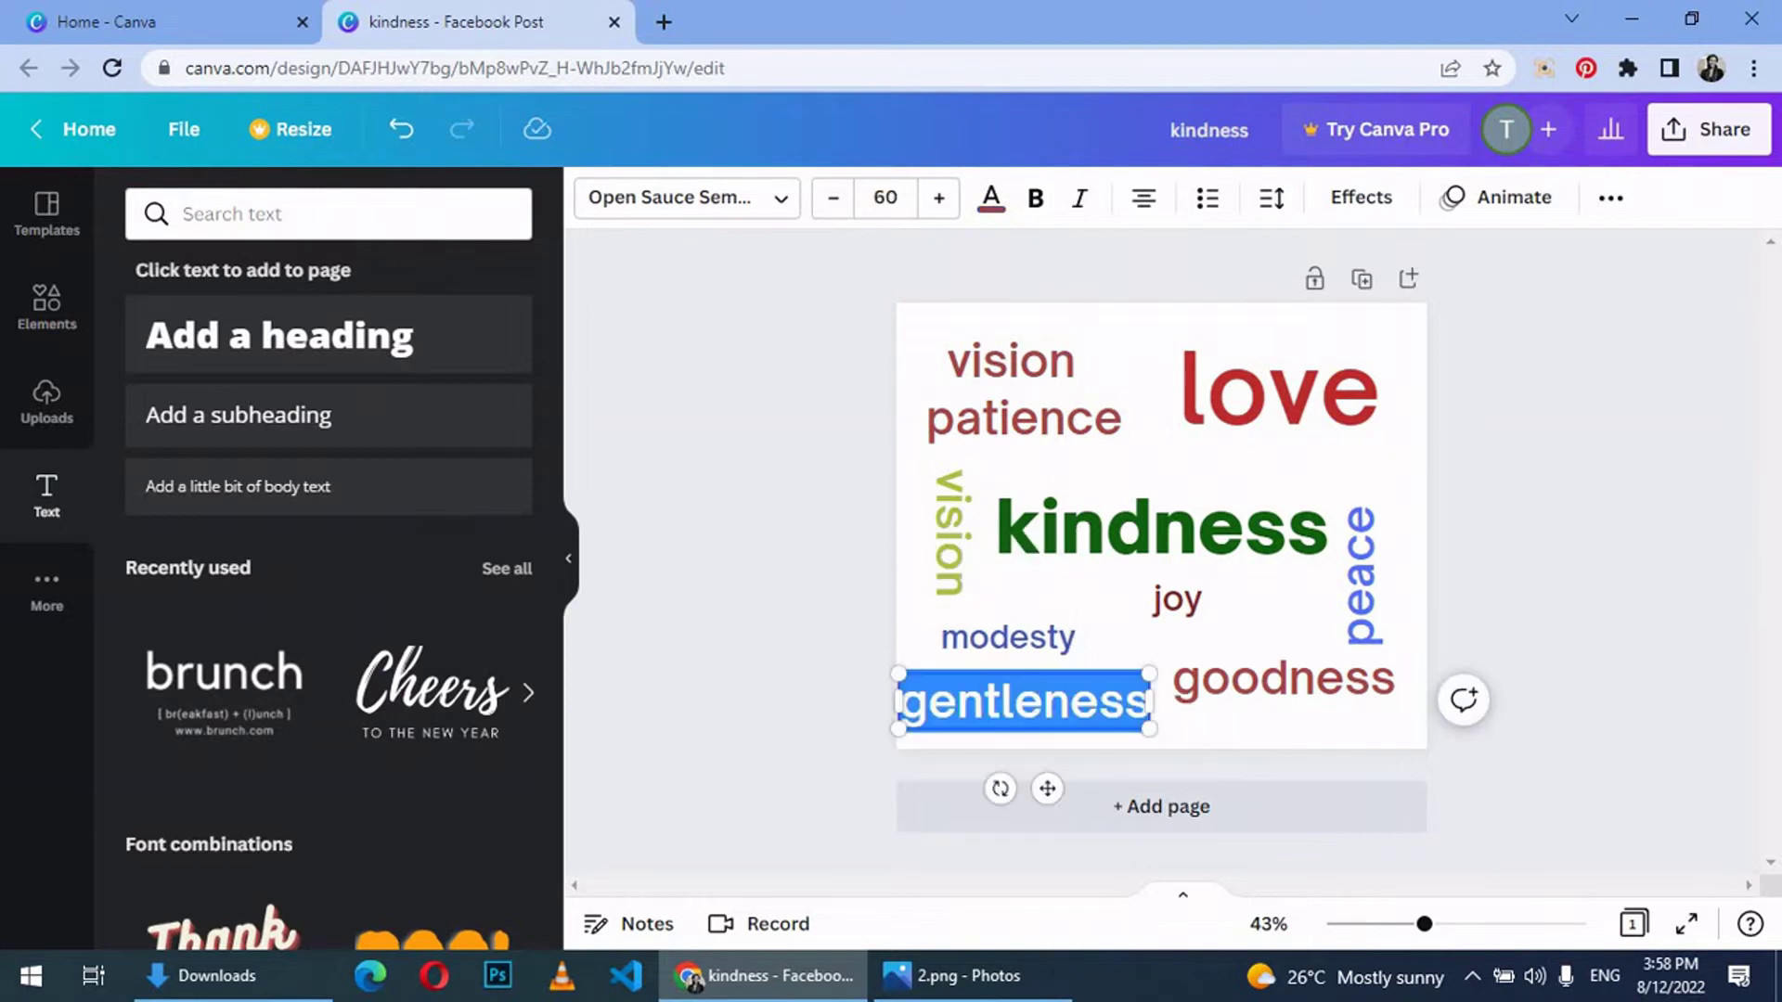
pyautogui.click(992, 197)
pyautogui.click(153, 341)
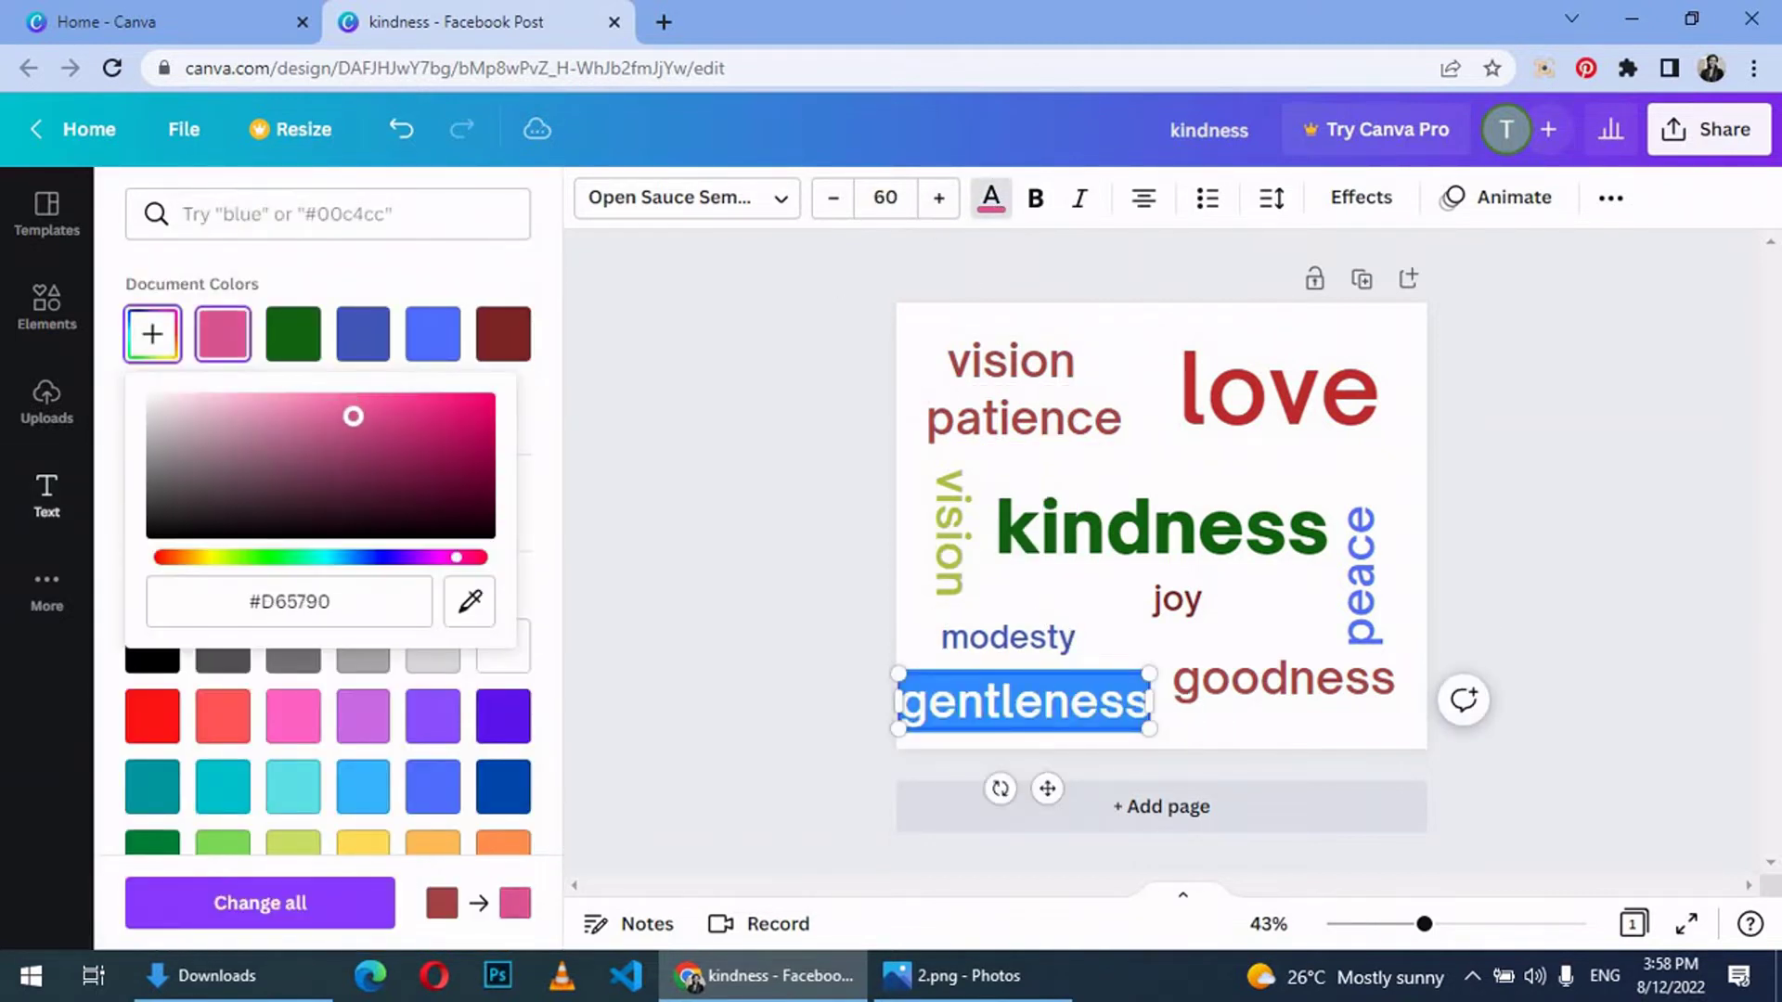
pyautogui.moveTo(340, 396); pyautogui.dragTo(356, 418)
pyautogui.click(1141, 721)
pyautogui.moveTo(1141, 722); pyautogui.dragTo(1031, 700)
pyautogui.click(1510, 776)
pyautogui.click(1177, 603)
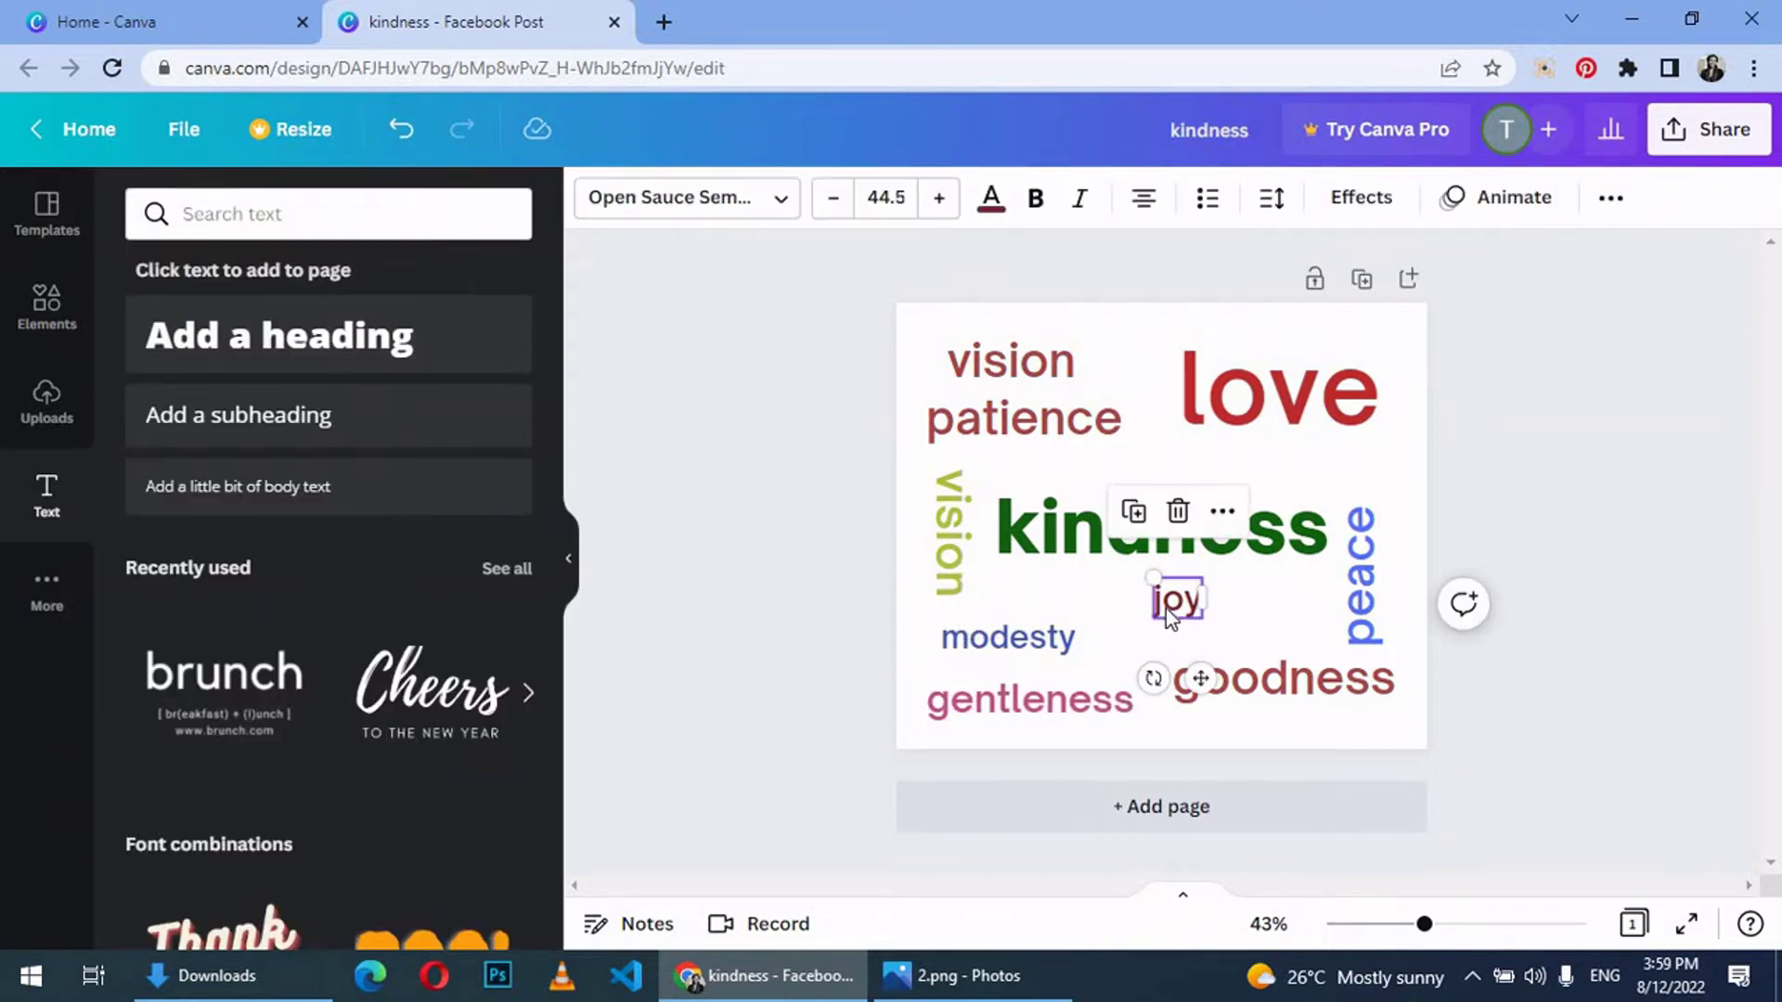
# Step: Duplicate joy as hope to its right and colour it olive-yellow
pyautogui.moveTo(1165, 609); pyautogui.dragTo(1269, 596)
pyautogui.doubleClick(1270, 596)
pyautogui.write('hope')
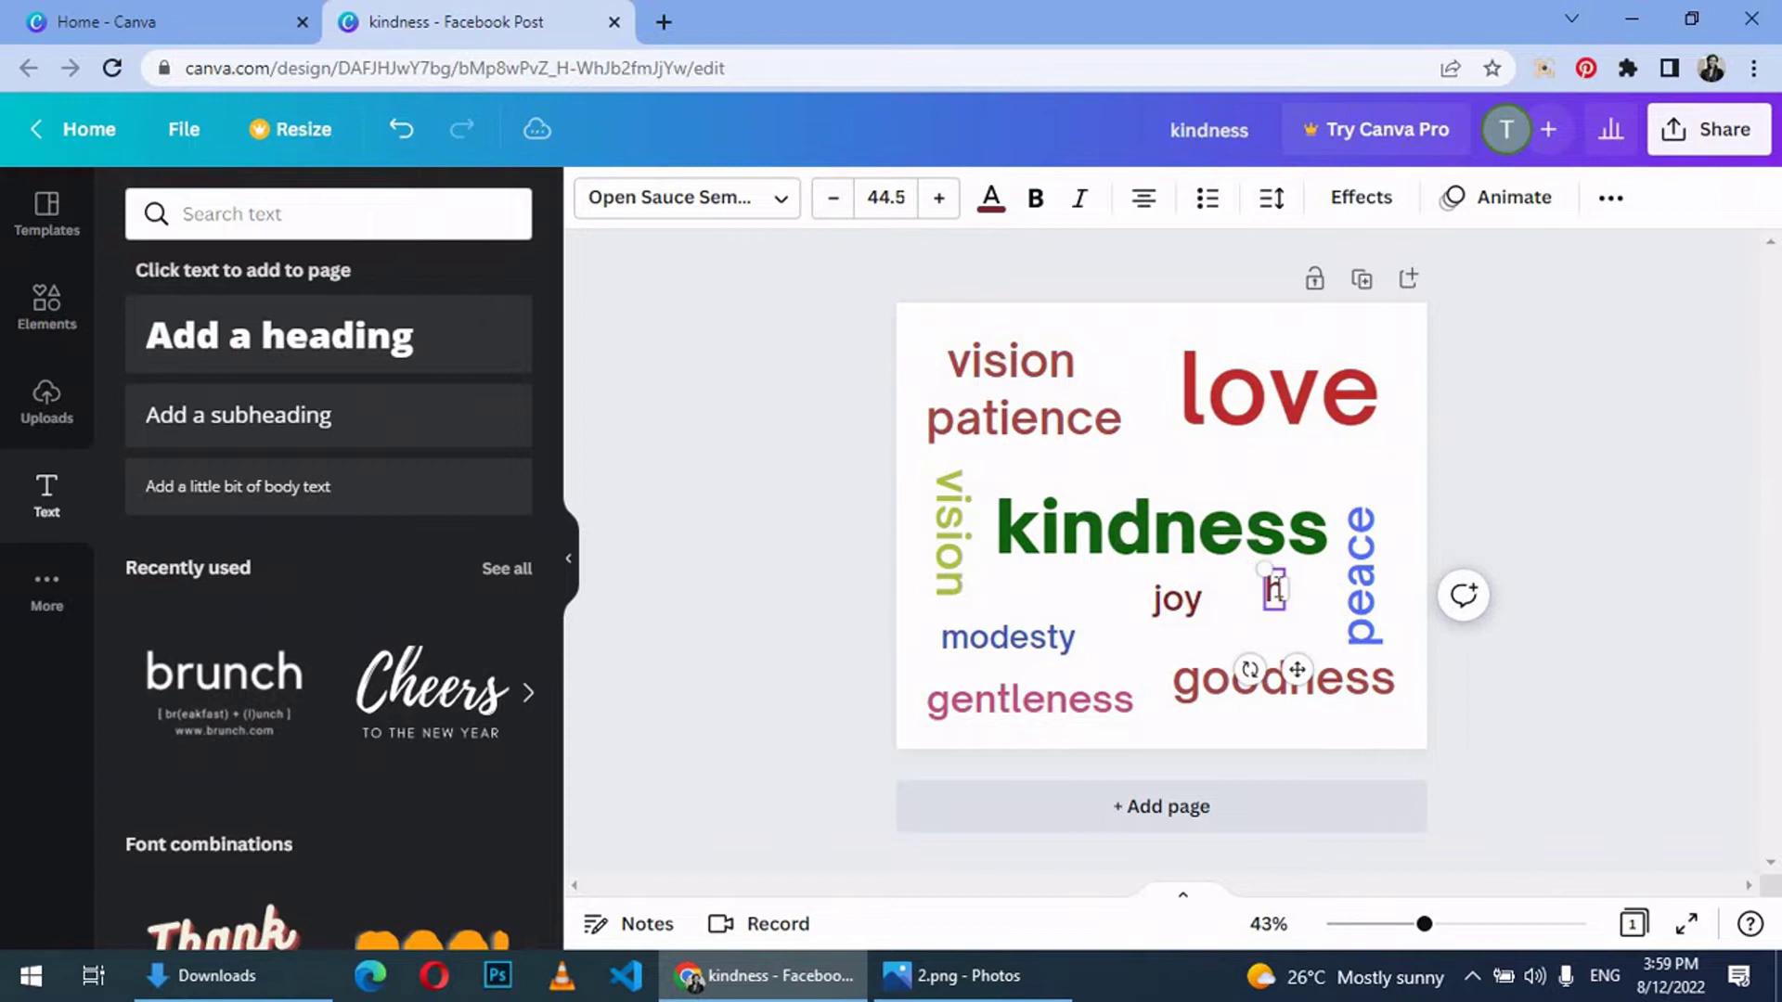
pyautogui.doubleClick(1272, 590)
pyautogui.click(991, 196)
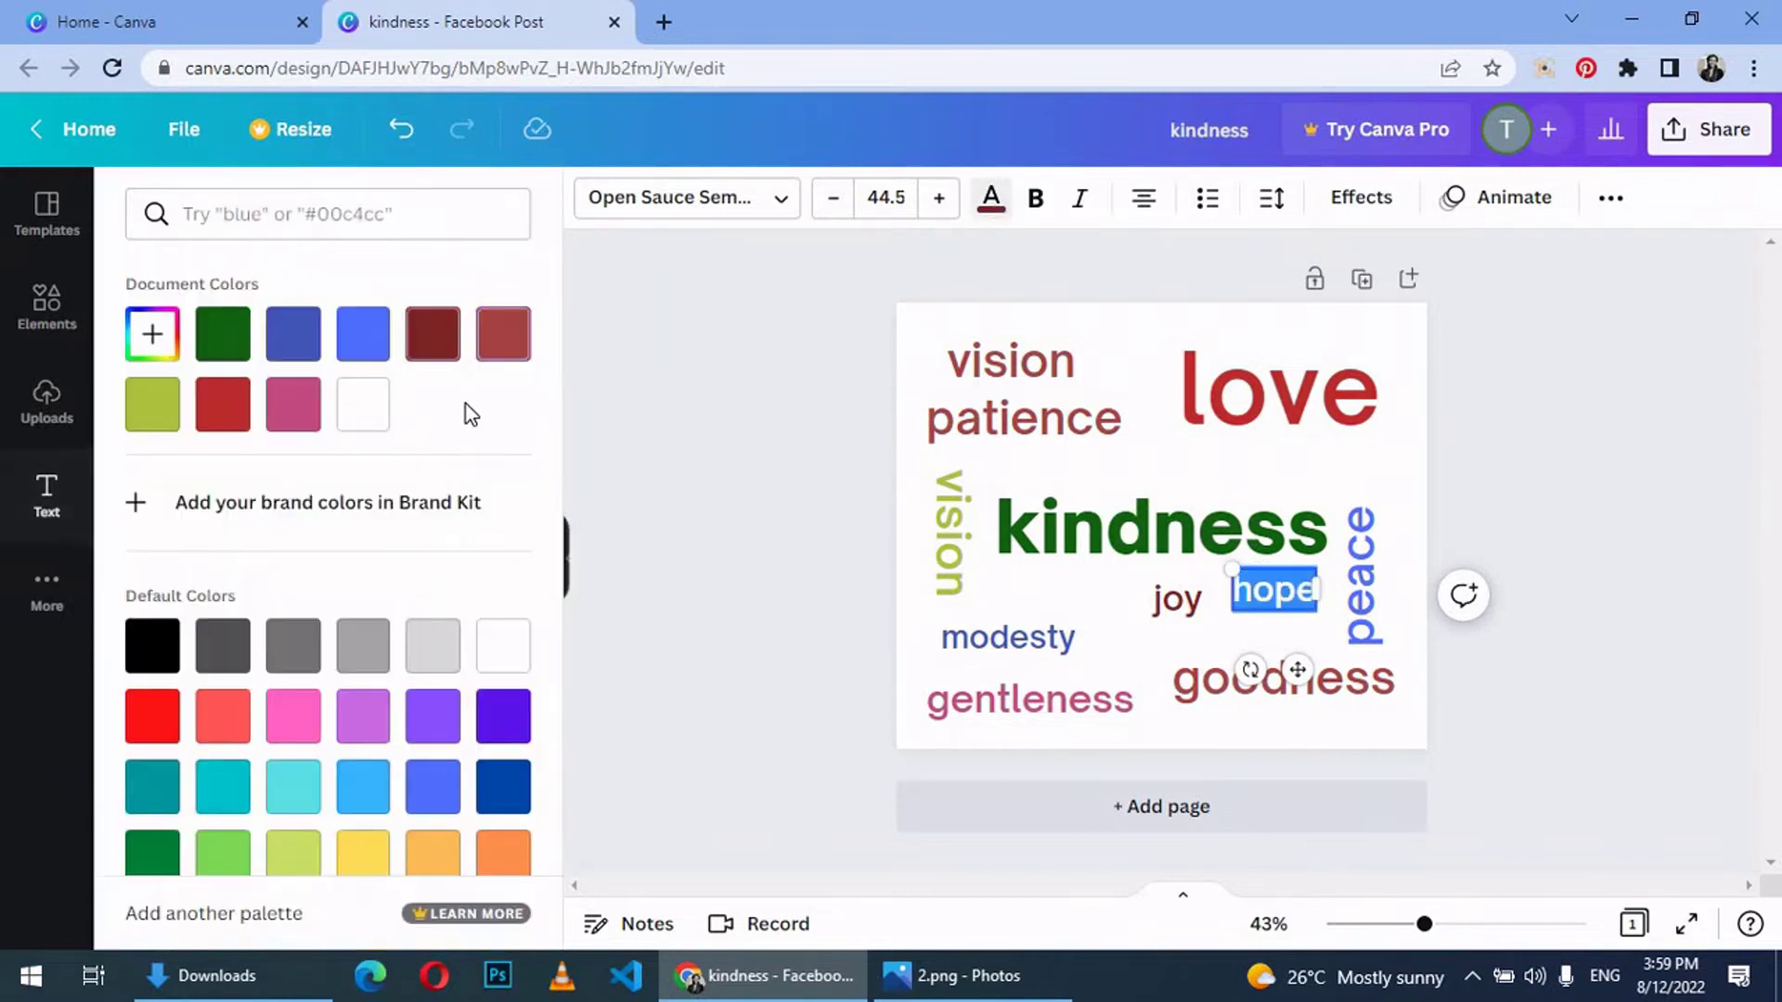
pyautogui.click(152, 333)
pyautogui.click(206, 557)
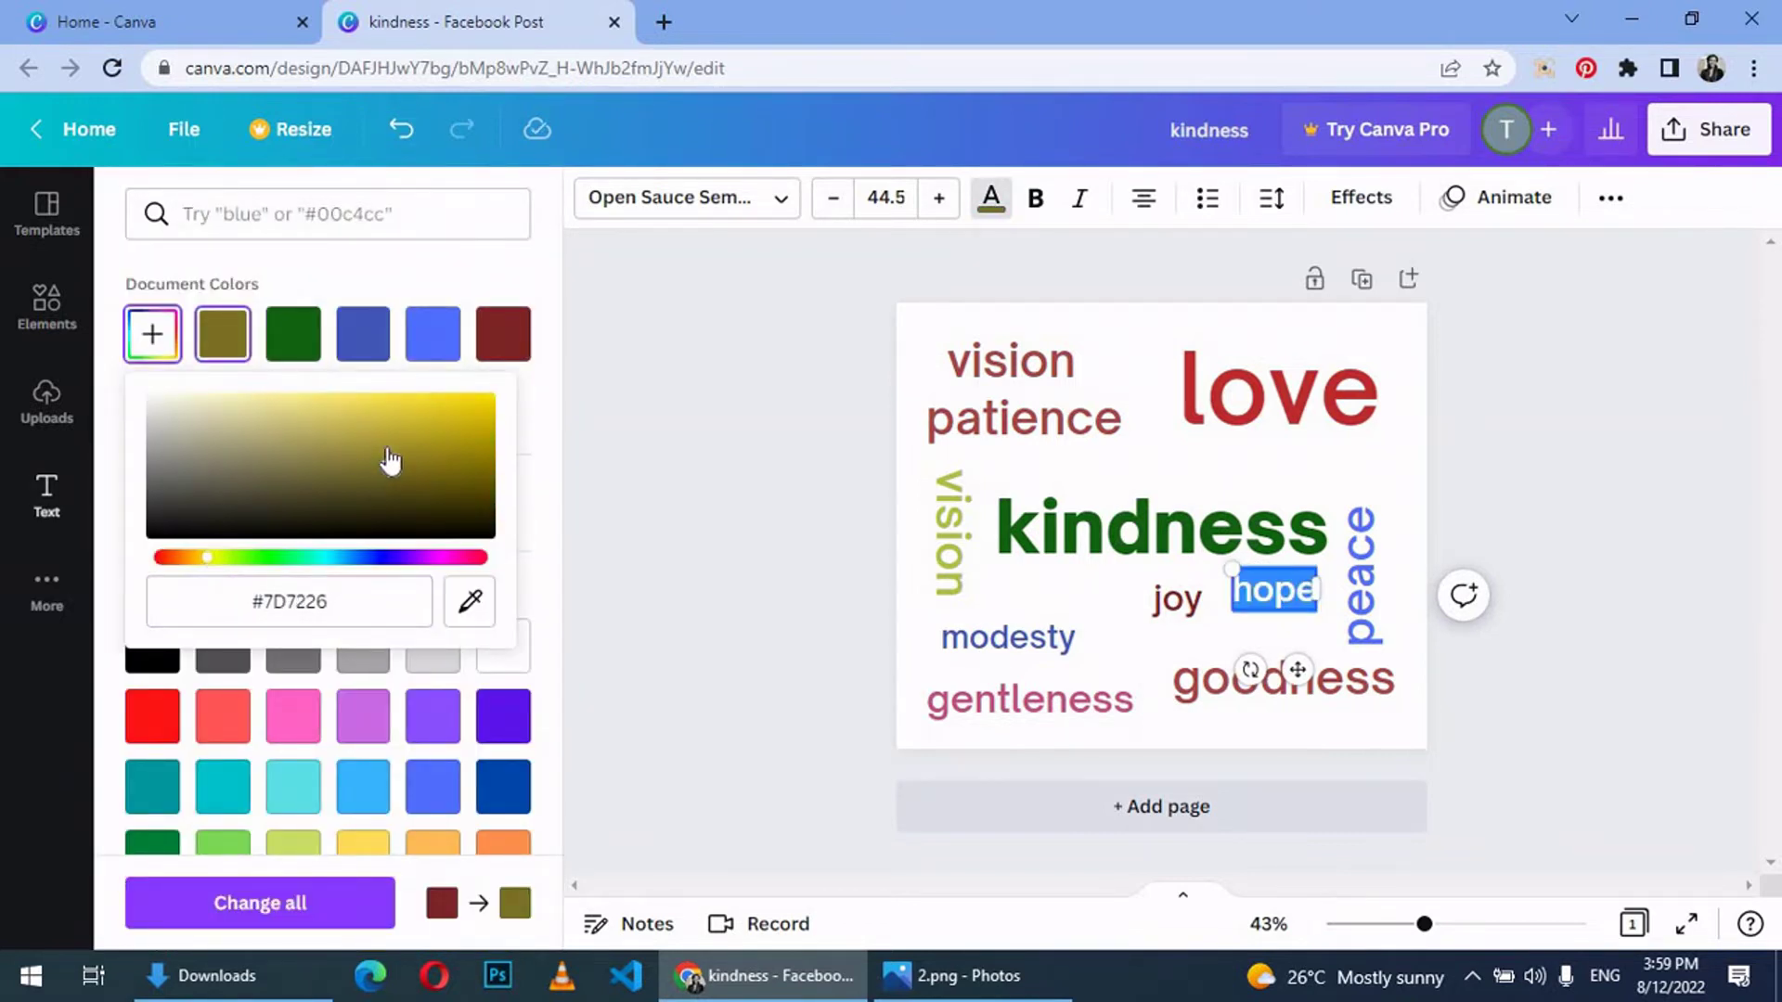
pyautogui.moveTo(390, 469); pyautogui.dragTo(413, 429)
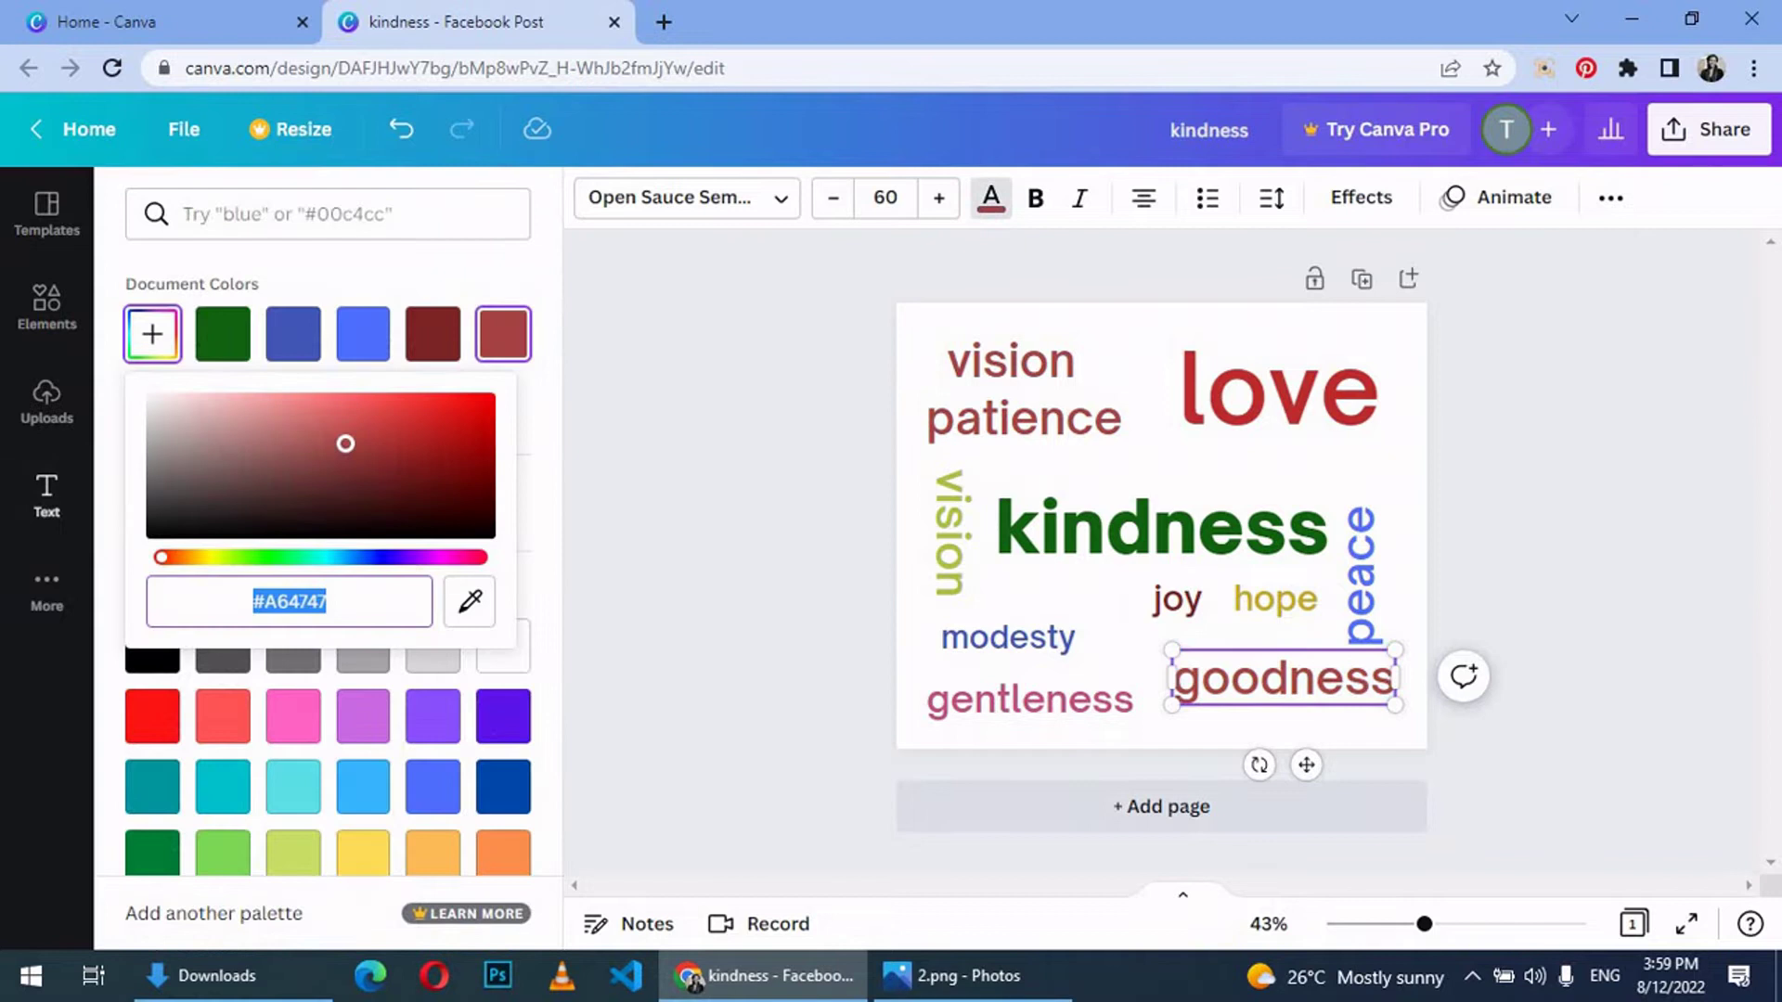
# Step: Colour goodness green and move it up beside modesty
pyautogui.moveTo(166, 557); pyautogui.dragTo(262, 557)
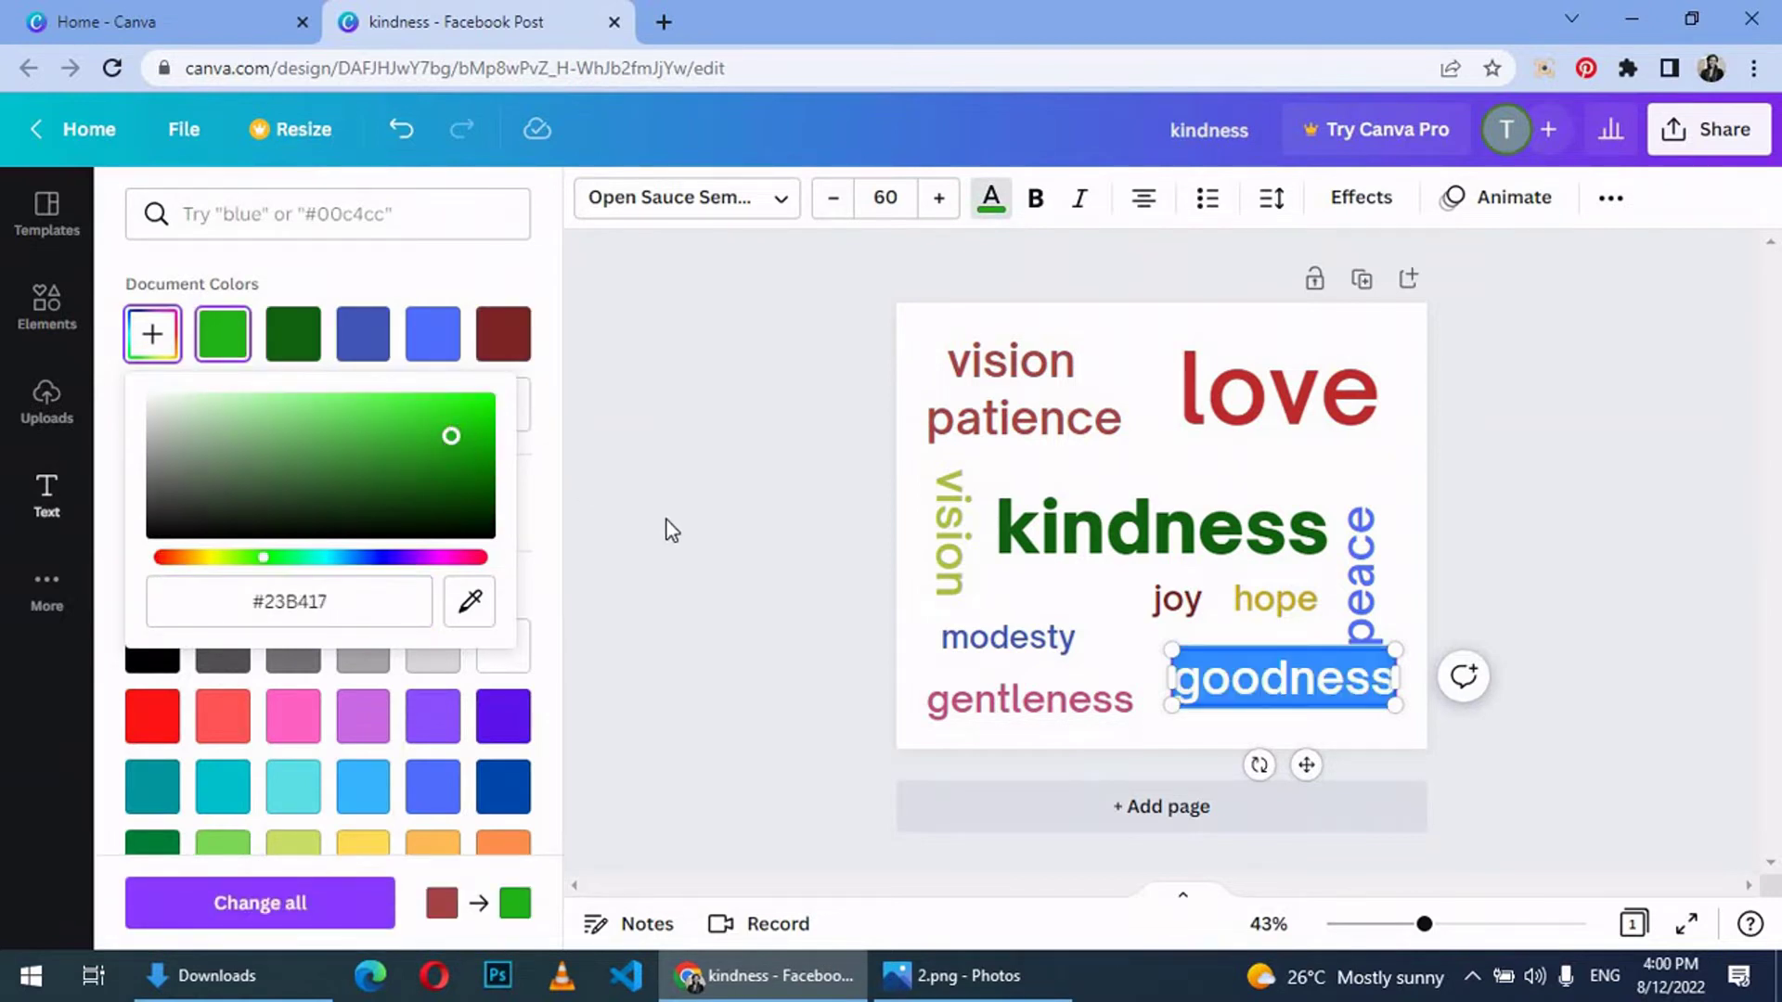
pyautogui.click(707, 554)
pyautogui.moveTo(1282, 678)
pyautogui.mouseDown()
pyautogui.moveTo(1238, 635)
pyautogui.moveTo(1064, 591)
pyautogui.mouseUp()
pyautogui.click(1183, 595)
# Step: Retype the joy copy as 'faith', colour it teal and rotate it vertical
pyautogui.doubleClick(1064, 591)
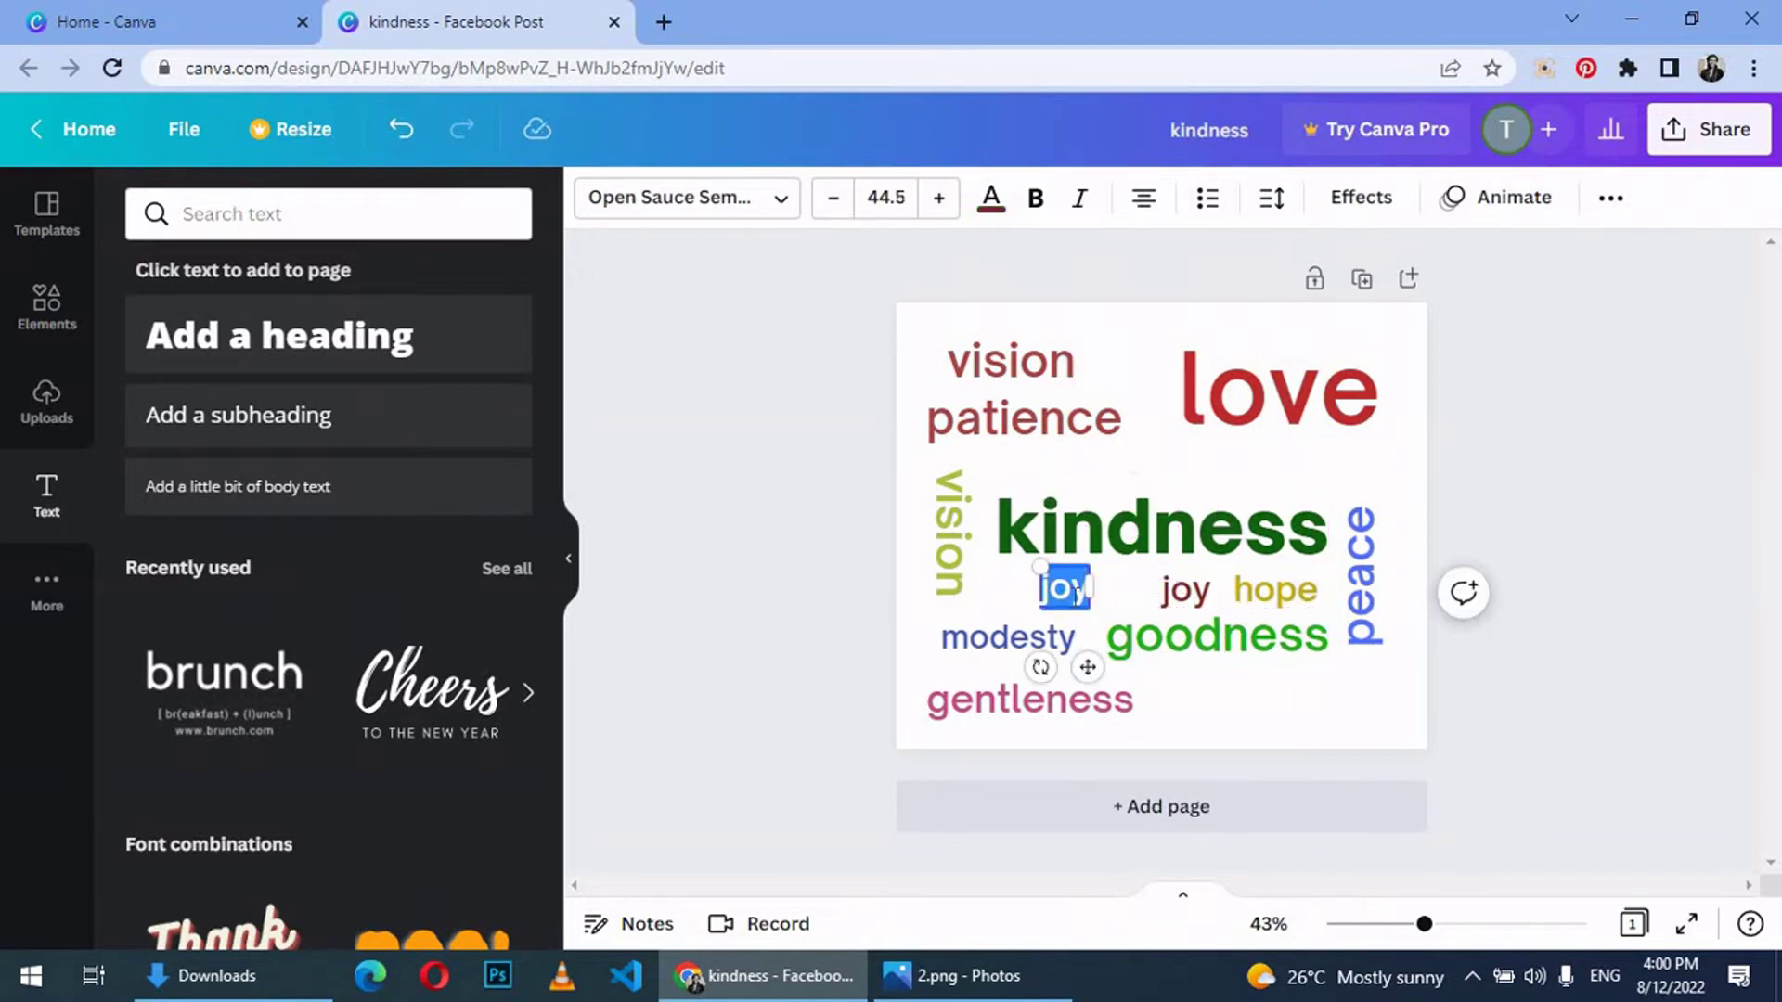
pyautogui.write('faith')
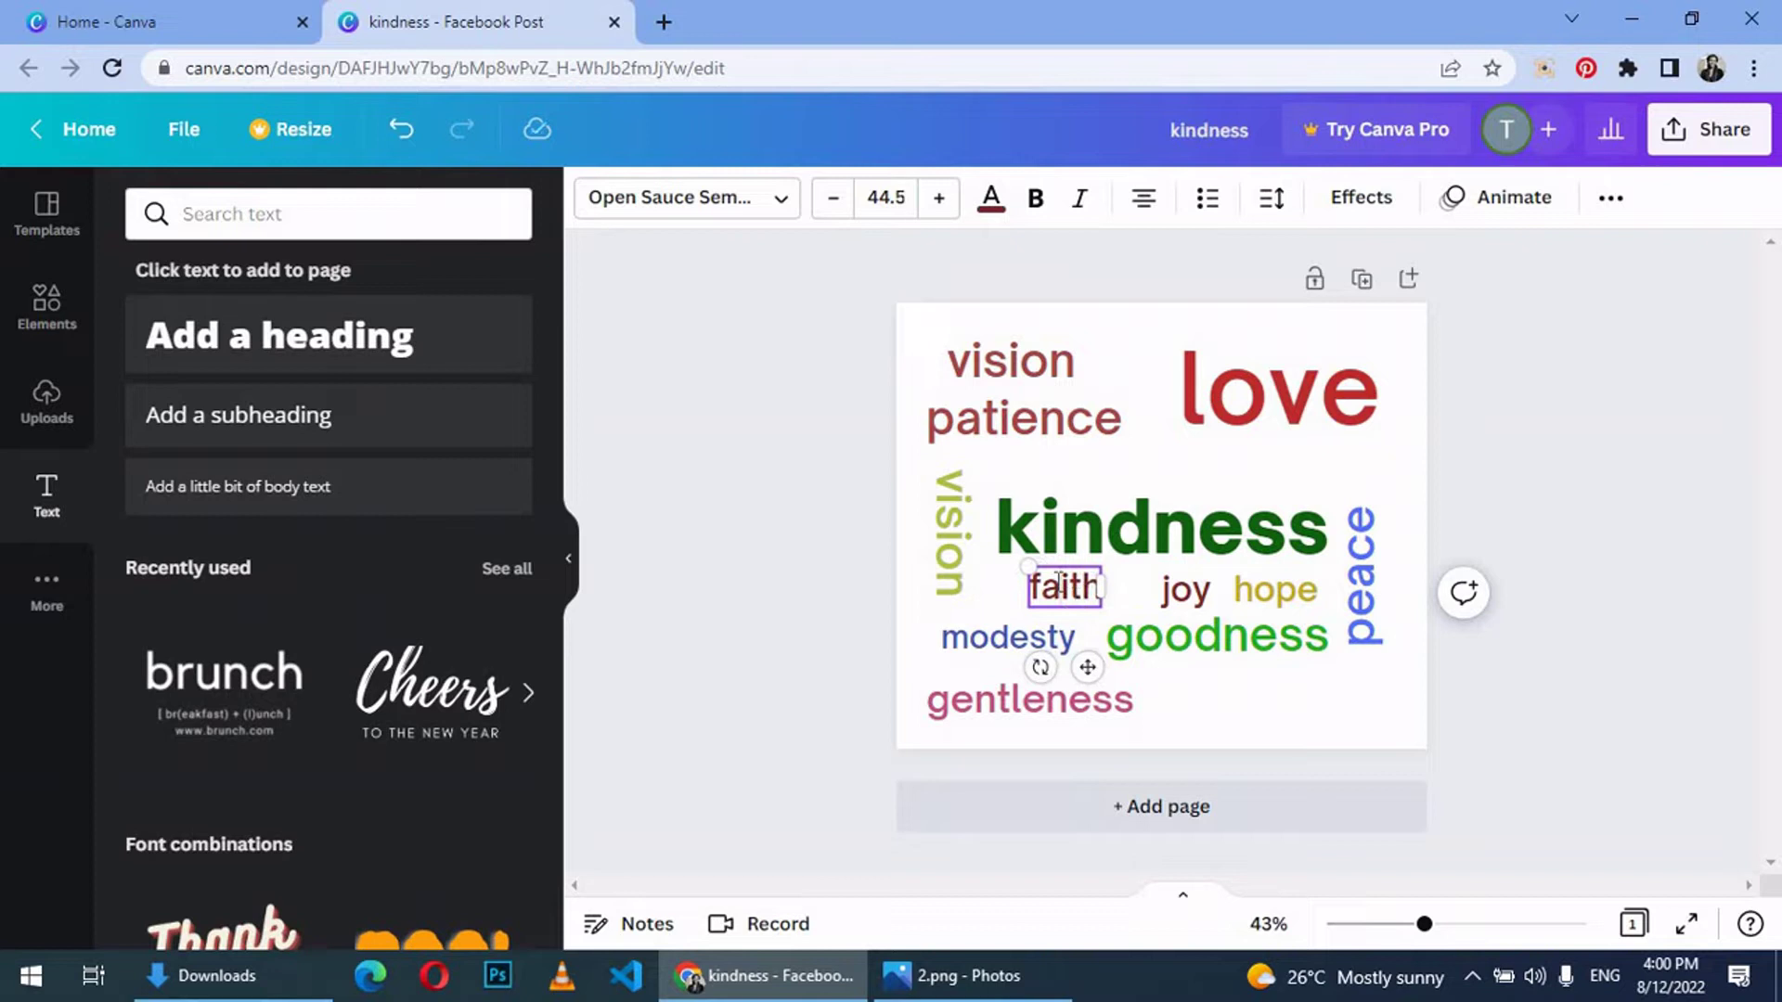
pyautogui.click(992, 196)
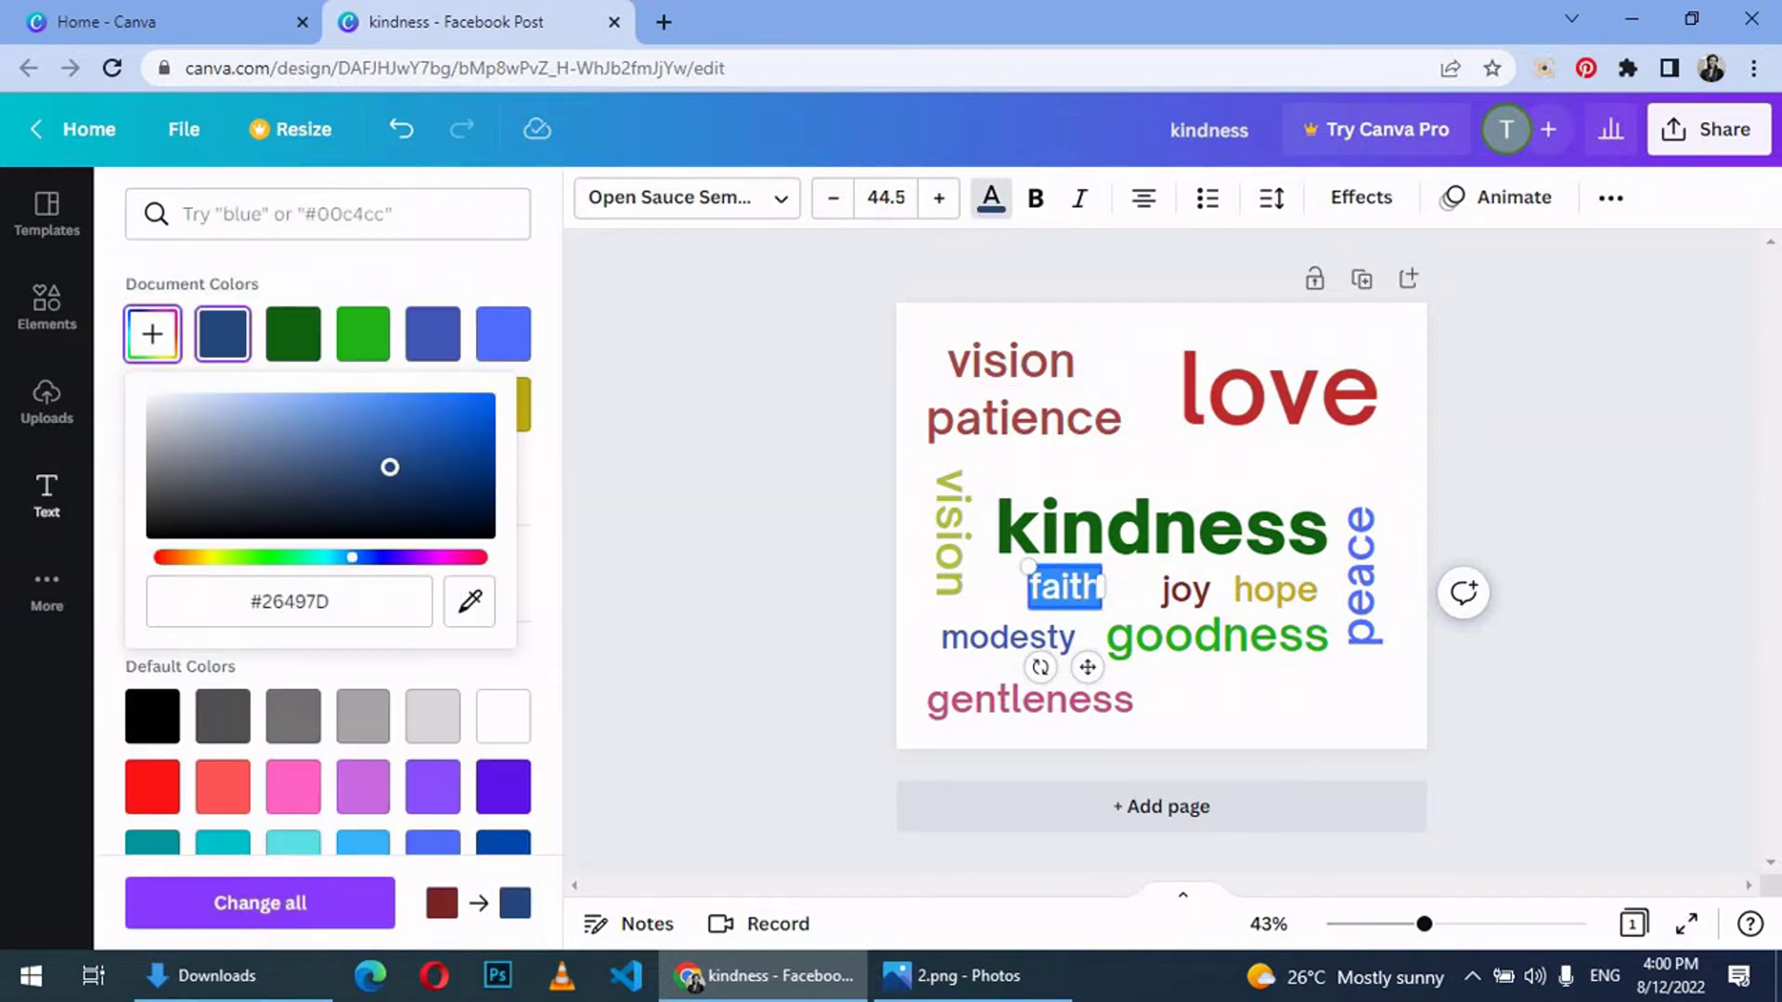
pyautogui.moveTo(390, 468); pyautogui.dragTo(368, 448)
pyautogui.click(301, 559)
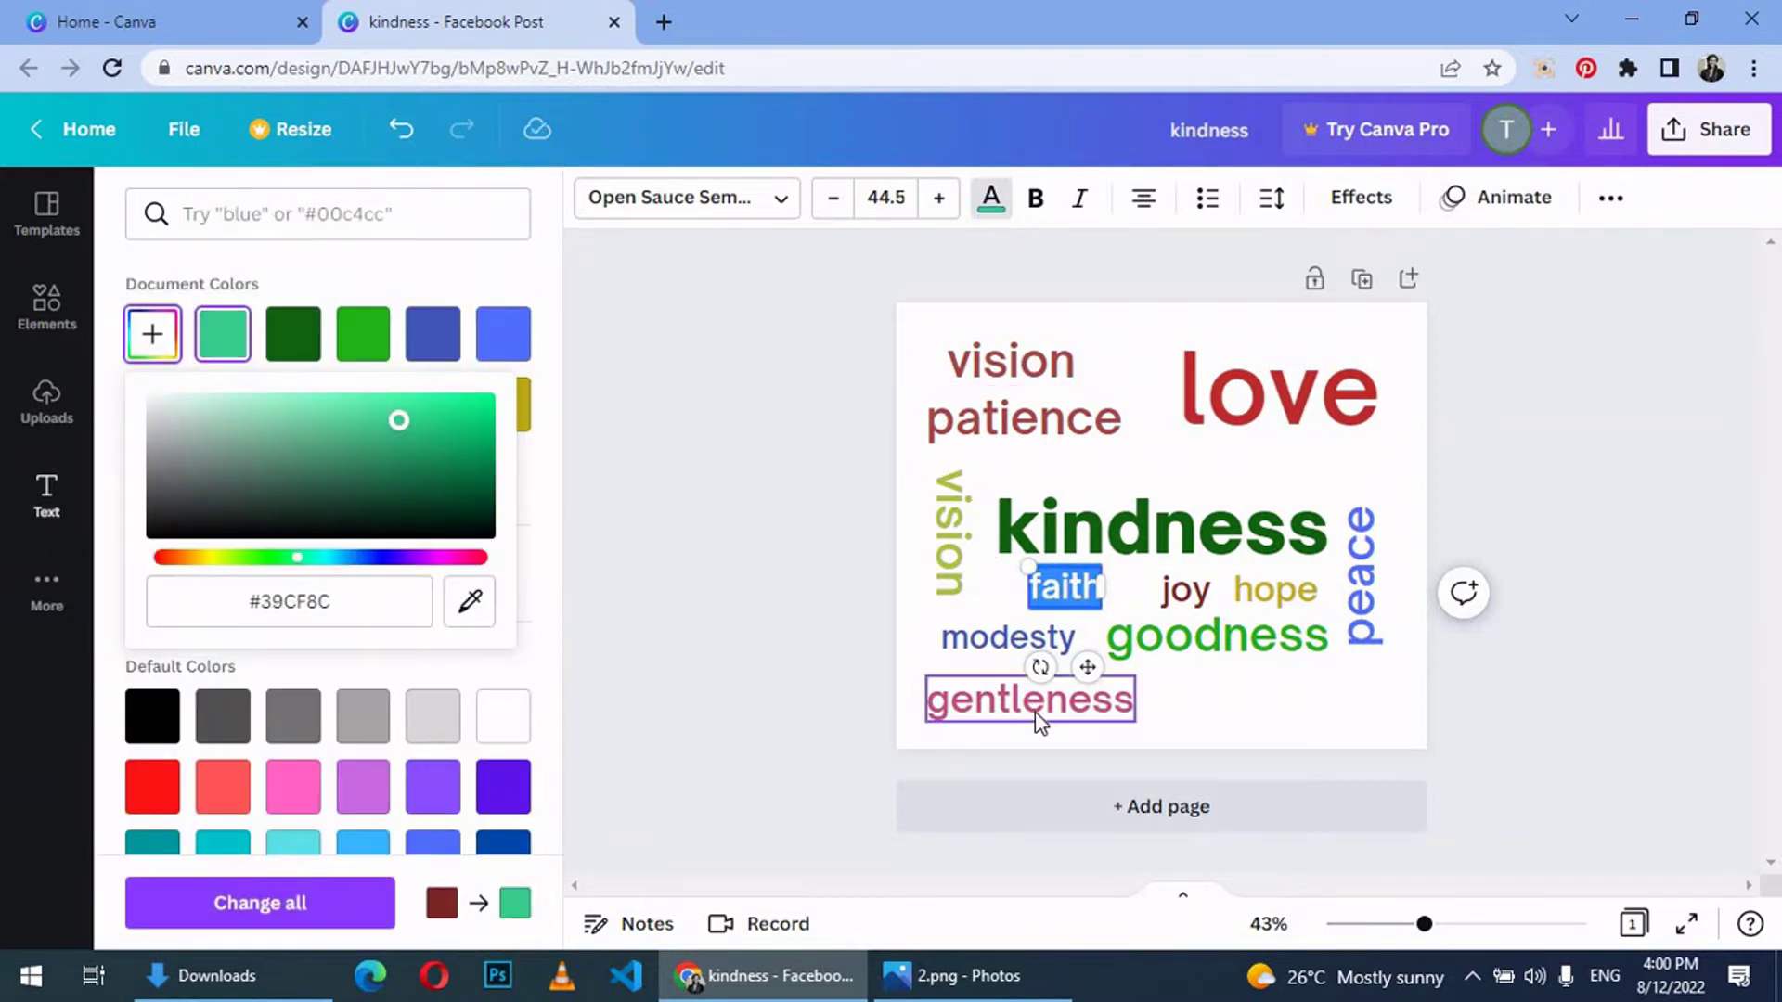
pyautogui.click(1038, 670)
pyautogui.moveTo(1039, 668)
pyautogui.mouseDown()
pyautogui.moveTo(1099, 584)
pyautogui.moveTo(1083, 598)
pyautogui.mouseUp()
pyautogui.click(1049, 591)
# Step: Refine faith's custom colour, shrink goodness and enlarge faith between them
pyautogui.doubleClick(1083, 599)
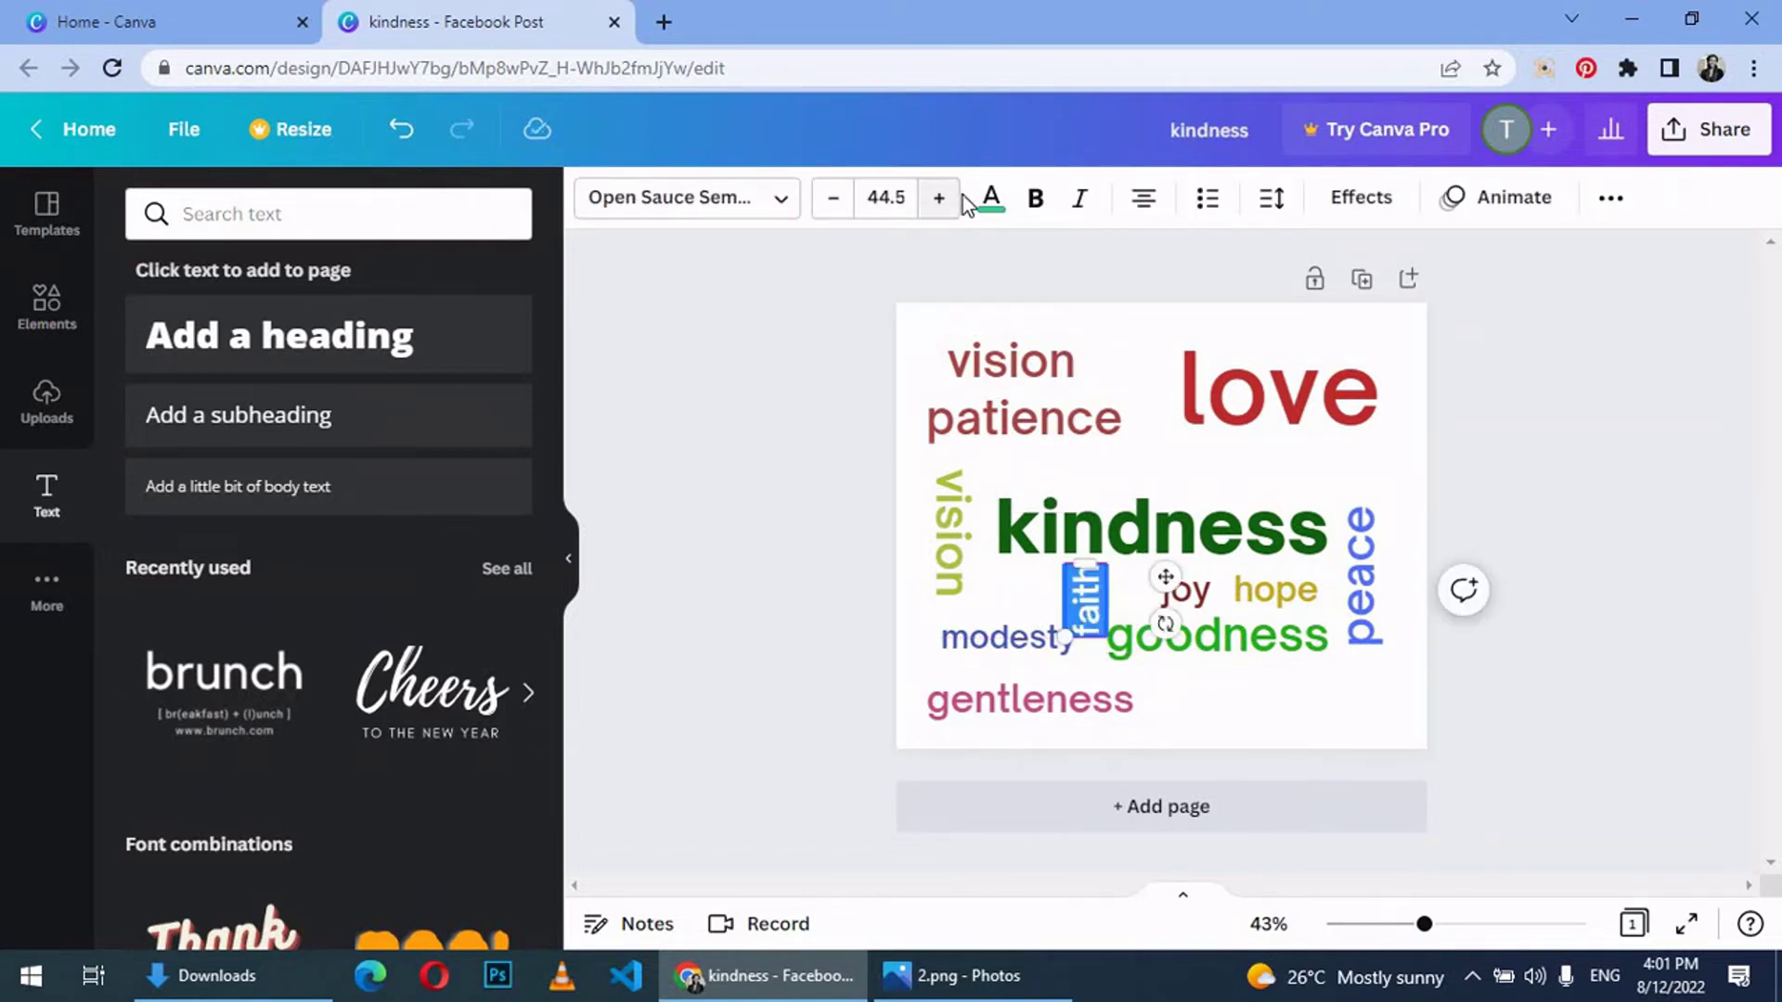
pyautogui.click(989, 199)
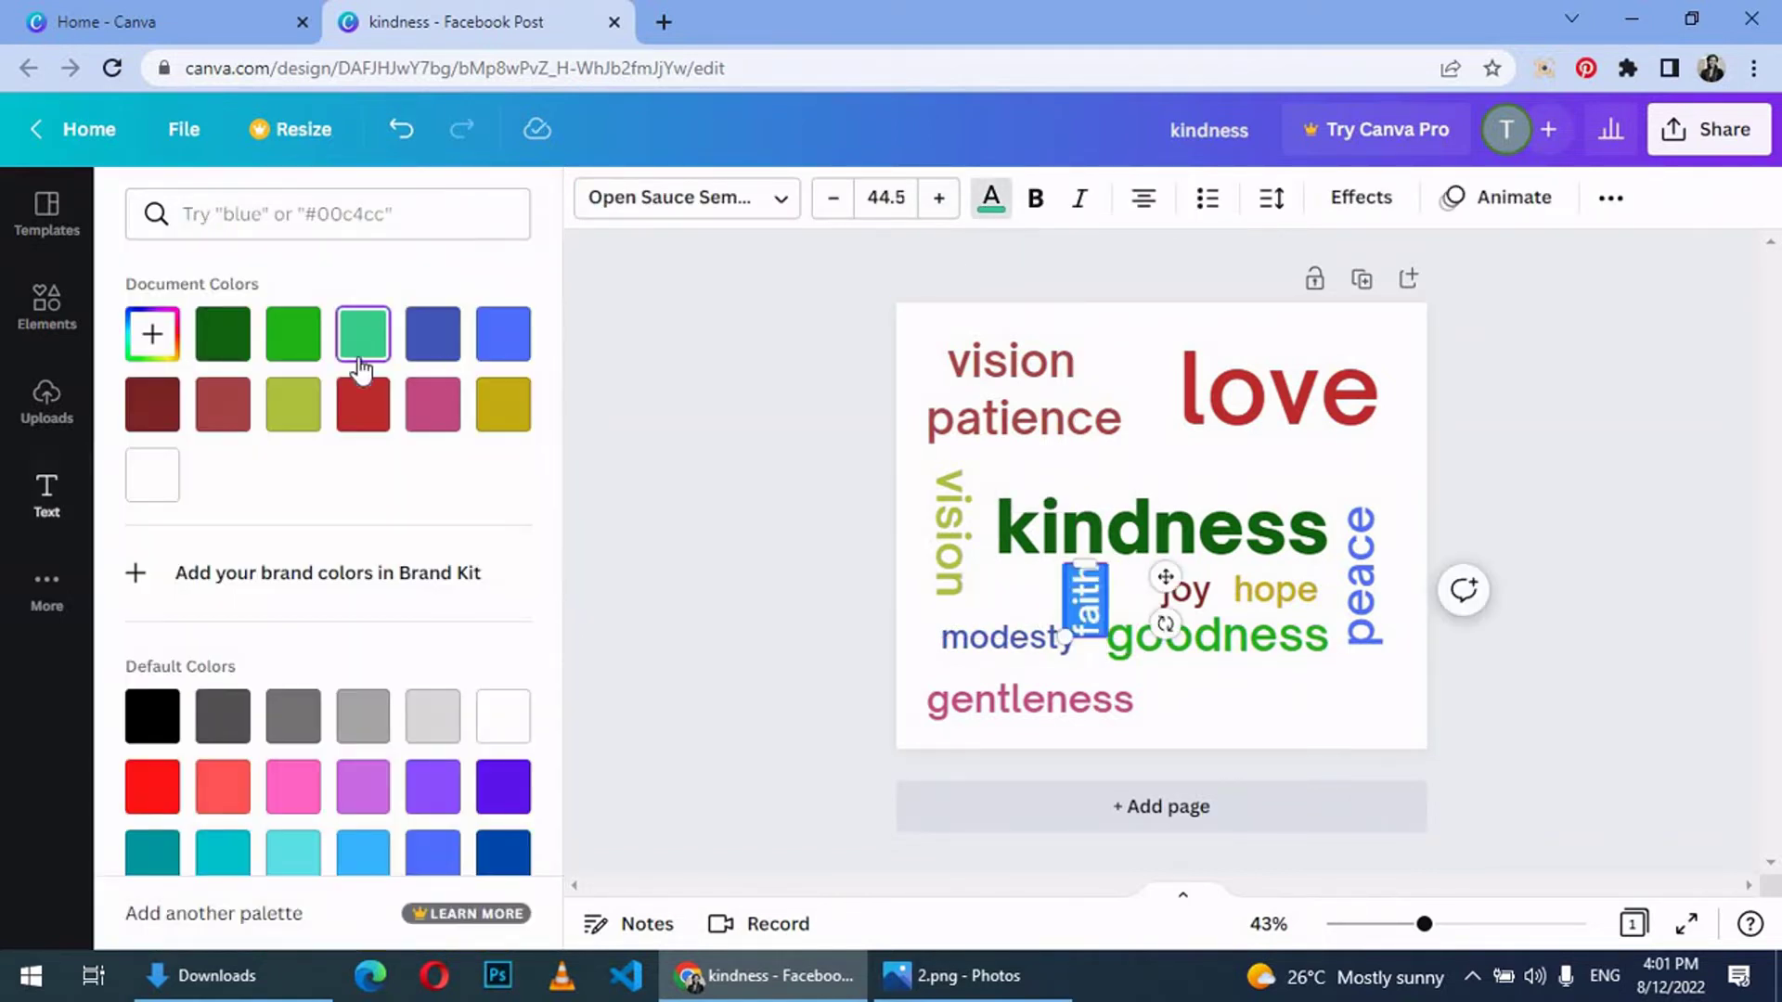
pyautogui.click(151, 334)
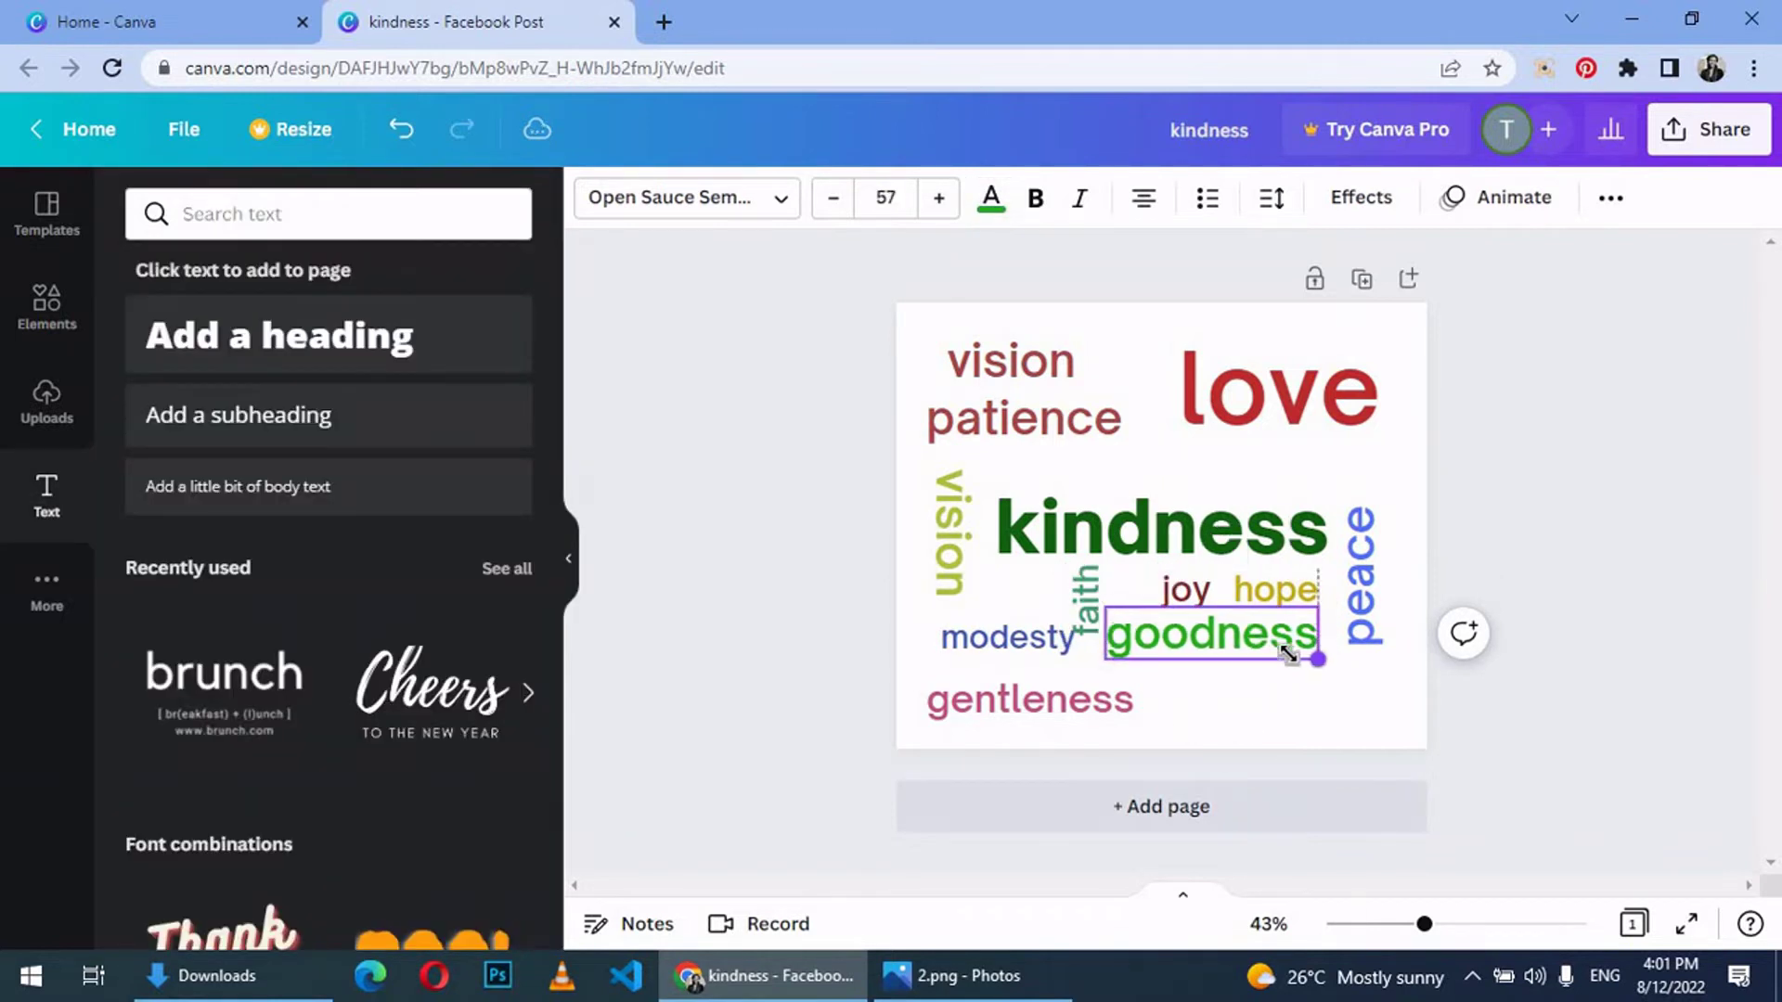
pyautogui.moveTo(1325, 661); pyautogui.dragTo(1311, 651)
pyautogui.click(1086, 599)
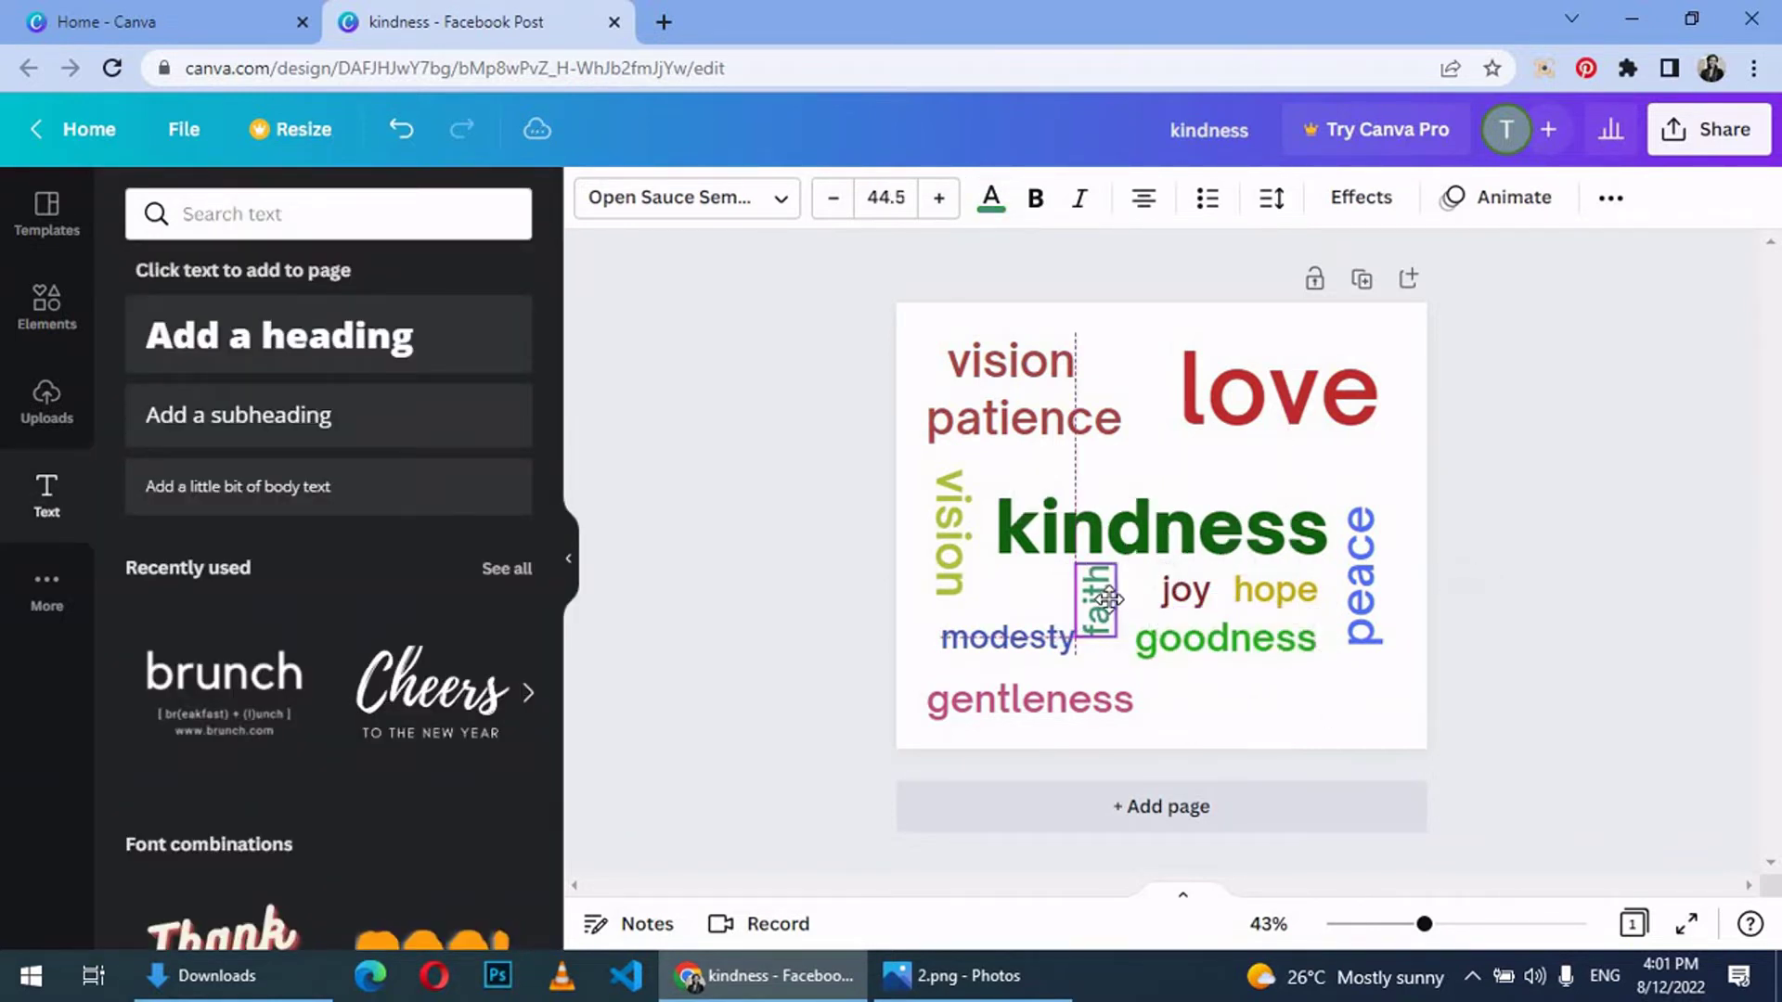
pyautogui.moveTo(1109, 638); pyautogui.dragTo(1133, 652)
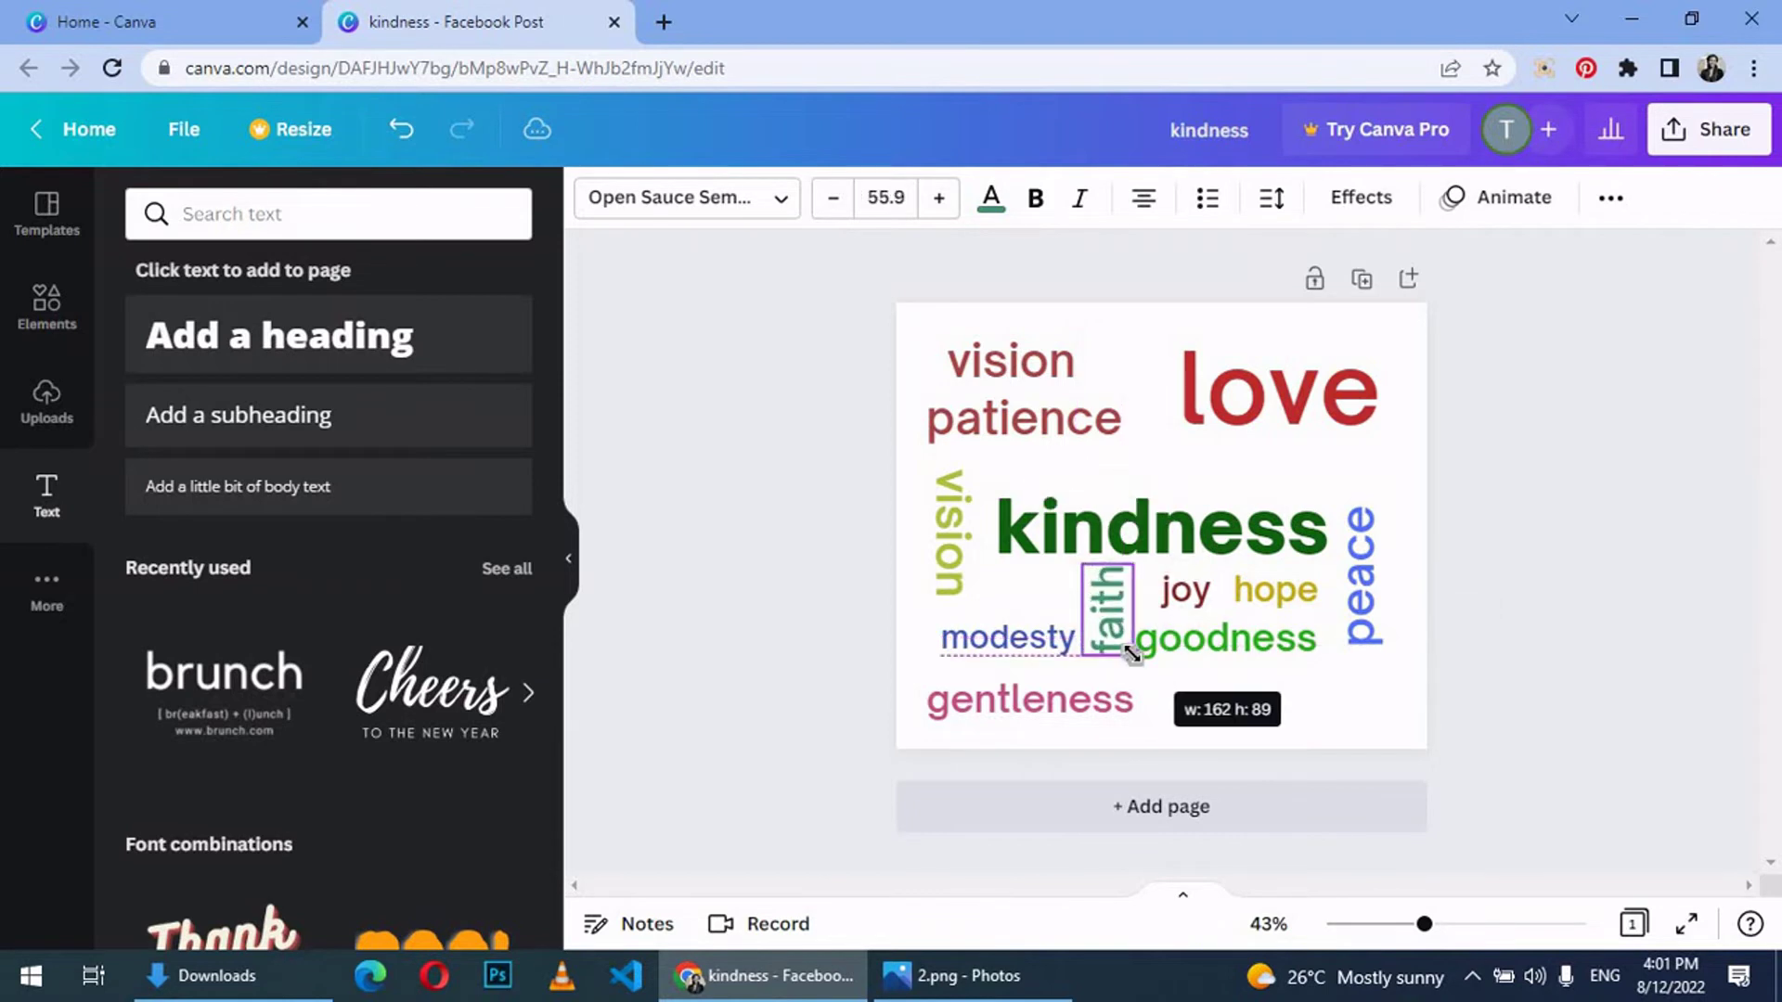
# Step: Increase modesty's font size by a step
pyautogui.click(1031, 643)
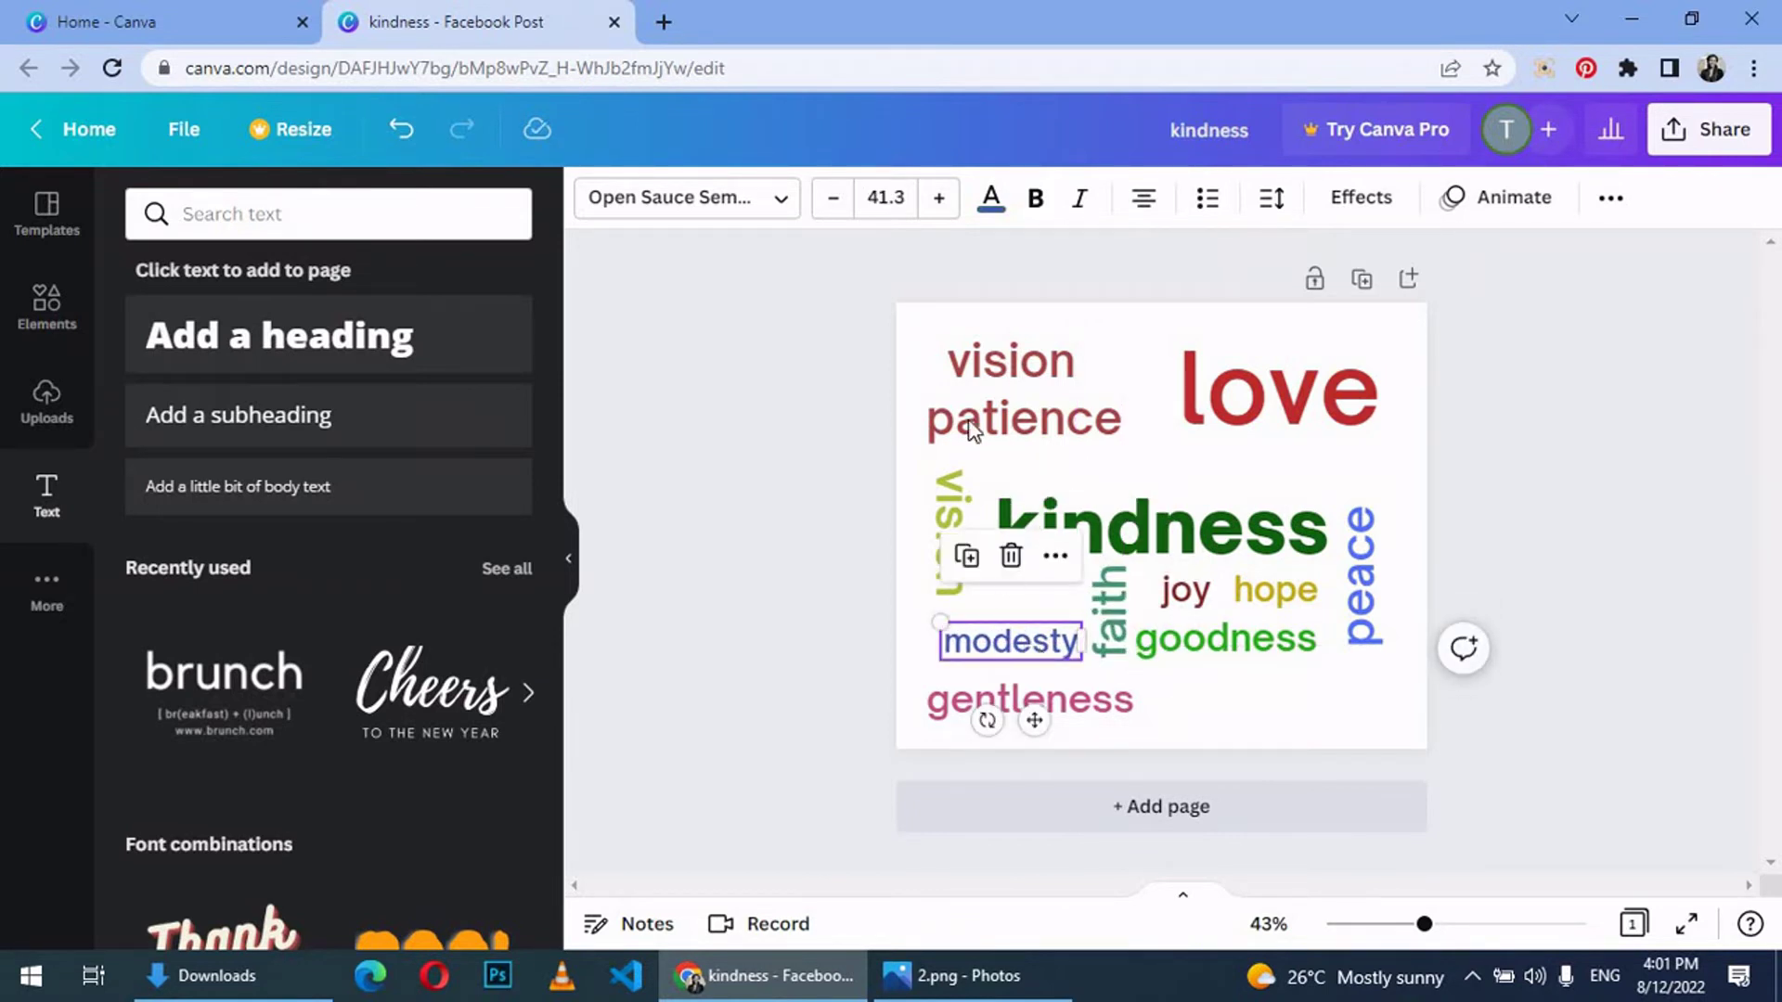
pyautogui.click(939, 197)
pyautogui.press('Escape')
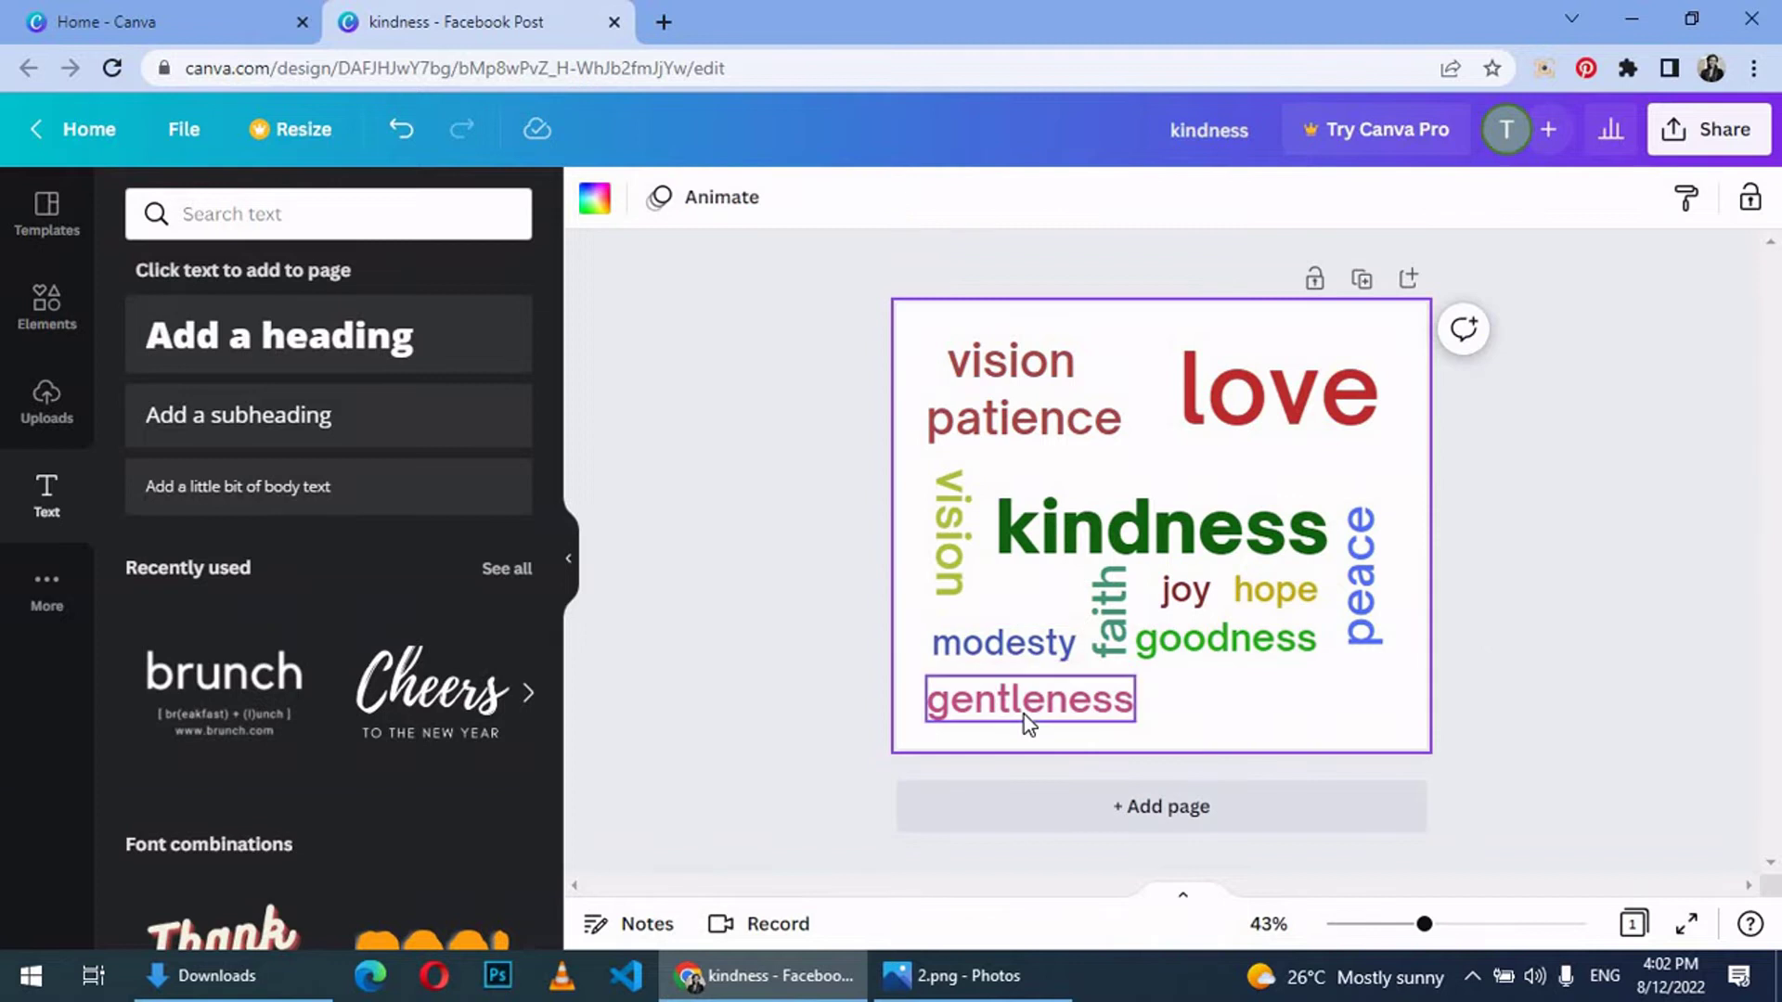
# Step: Duplicate gentleness and drag the copy to its right
pyautogui.click(1024, 714)
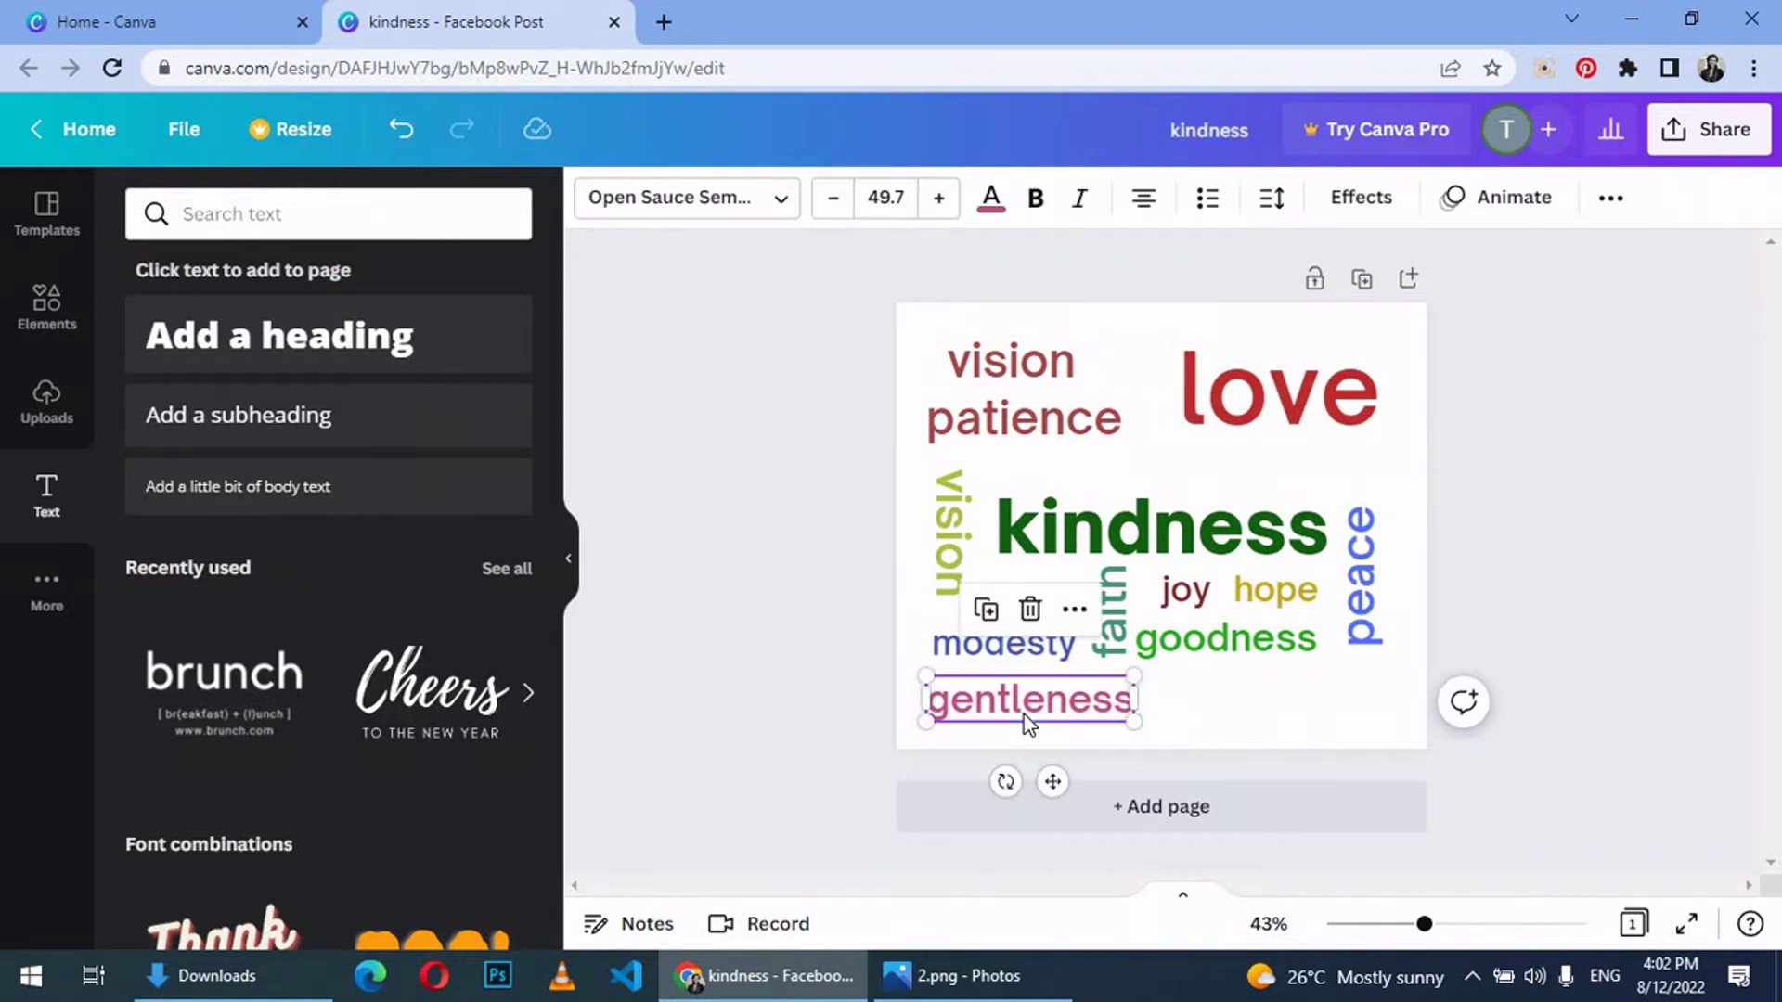
pyautogui.hotkey('ctrl', 'd')
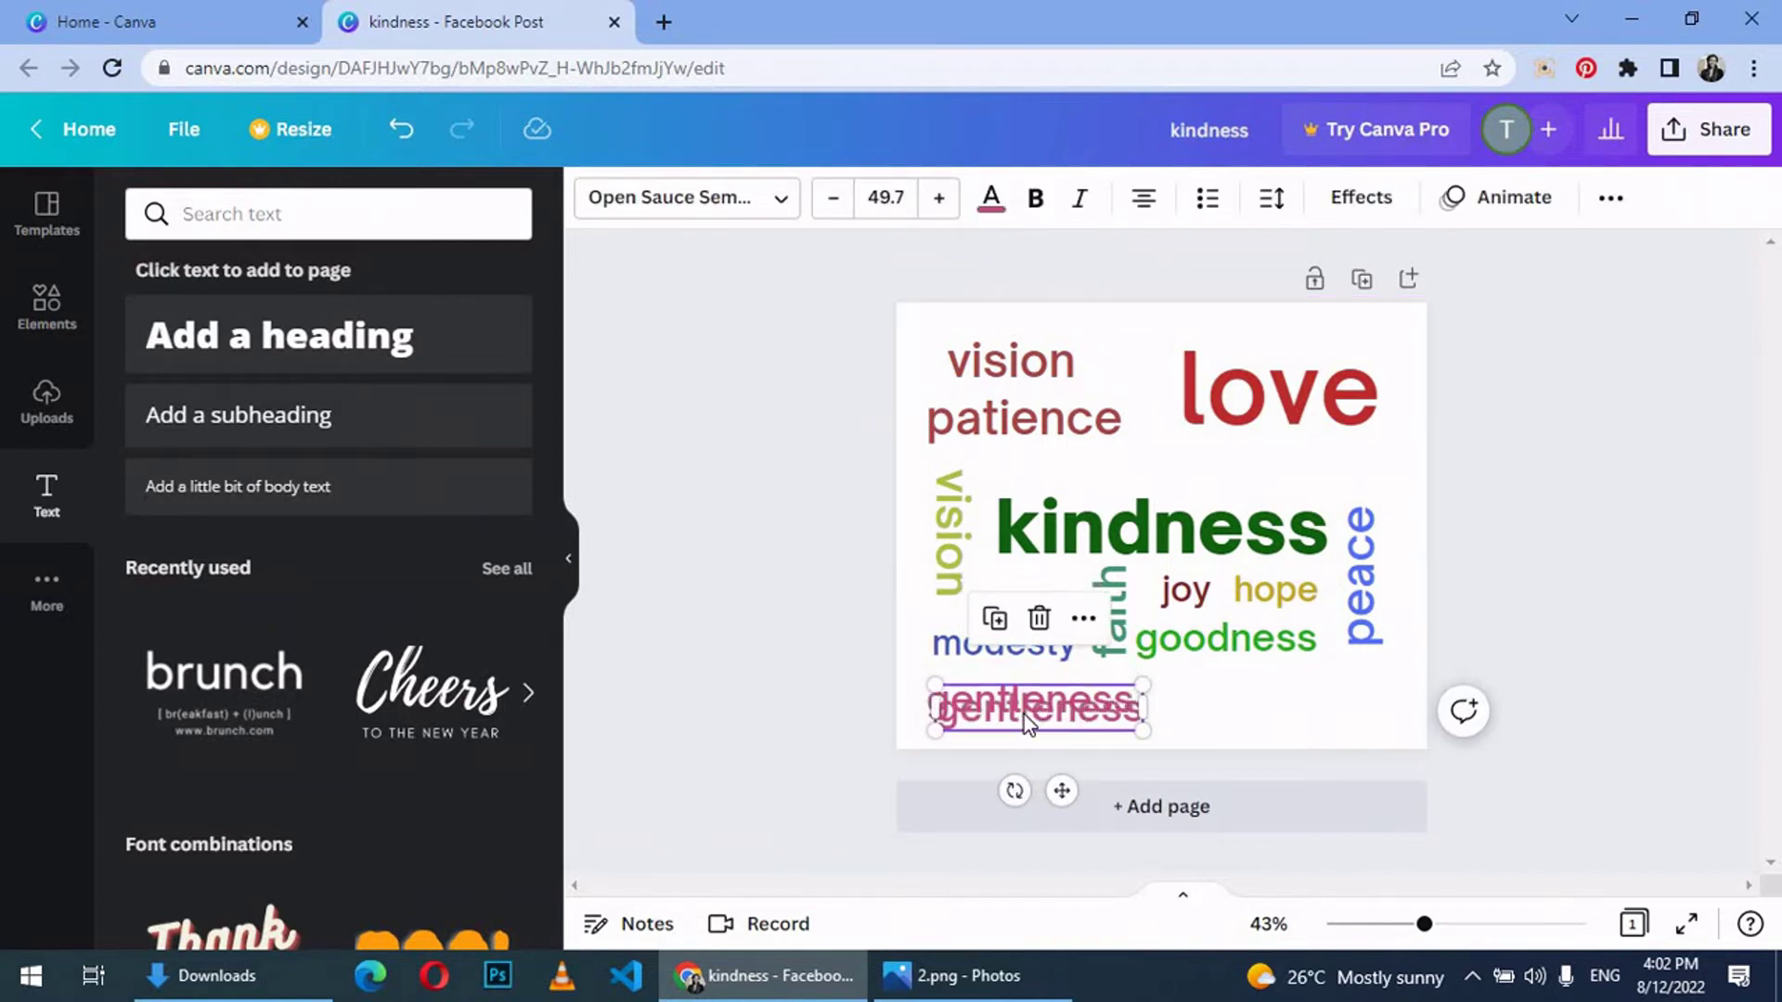
pyautogui.moveTo(1023, 715); pyautogui.dragTo(1260, 686)
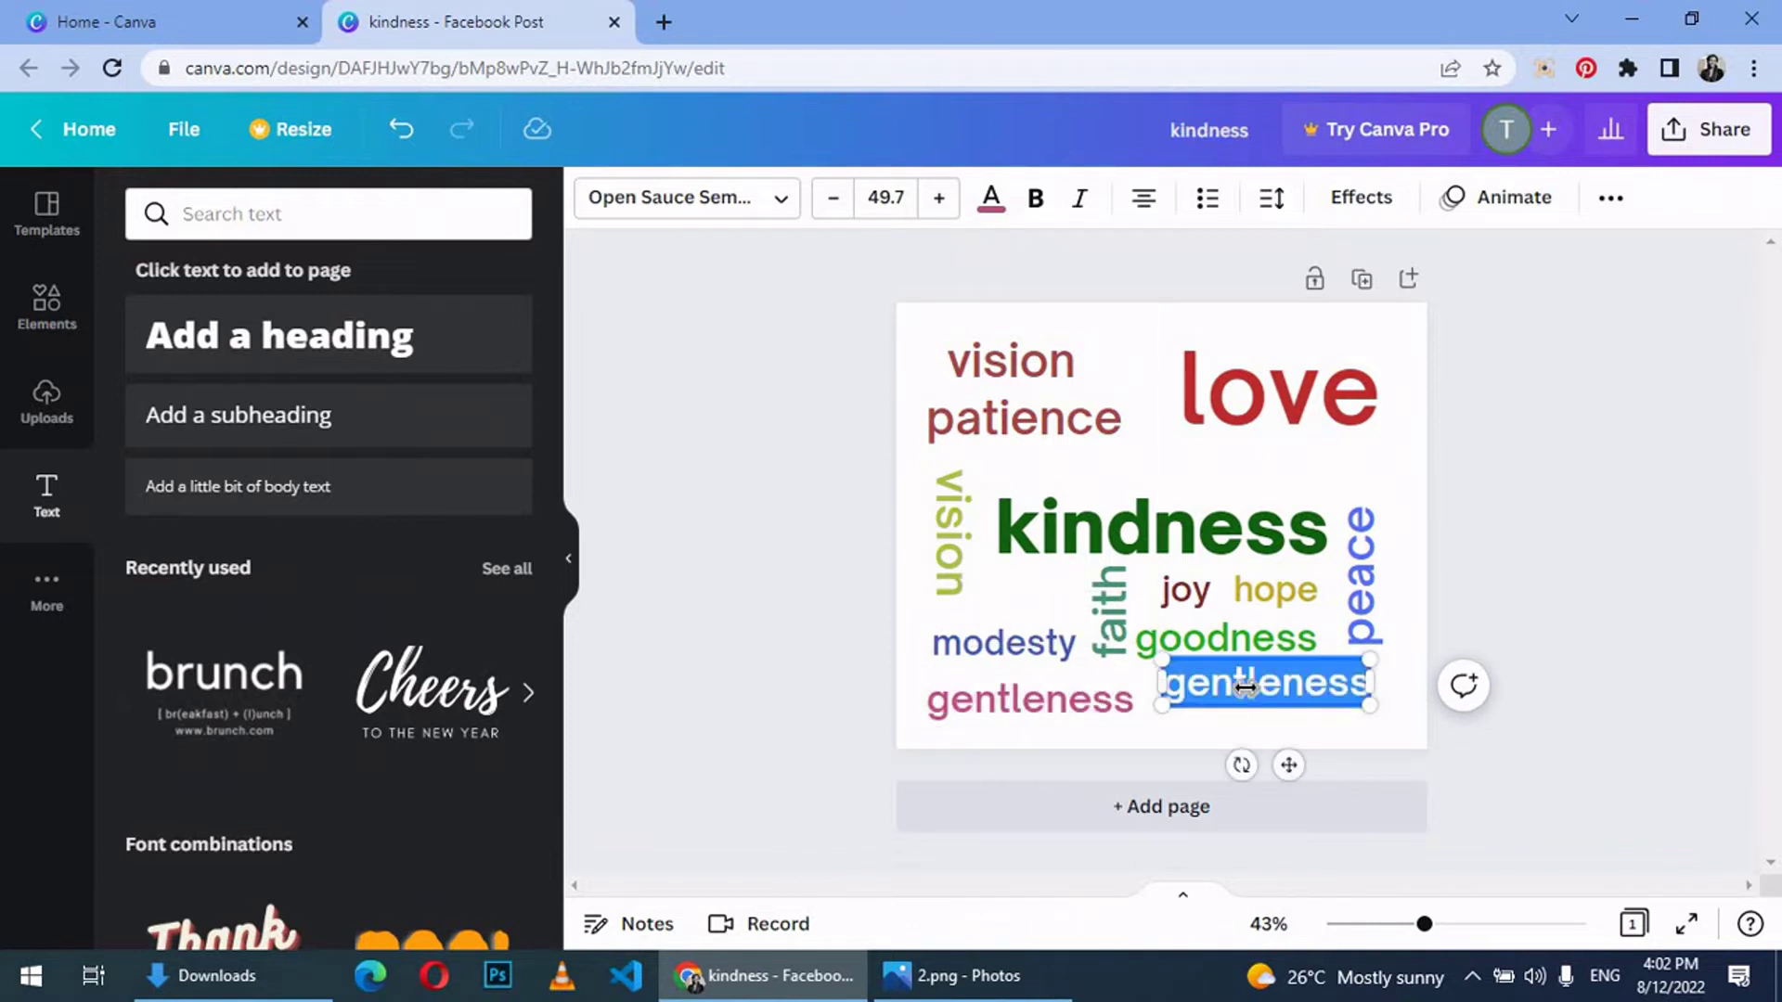
pyautogui.write('humility')
# Step: Make the copy a dark red 'humility' and nudge it into place beside gentleness
pyautogui.click(989, 197)
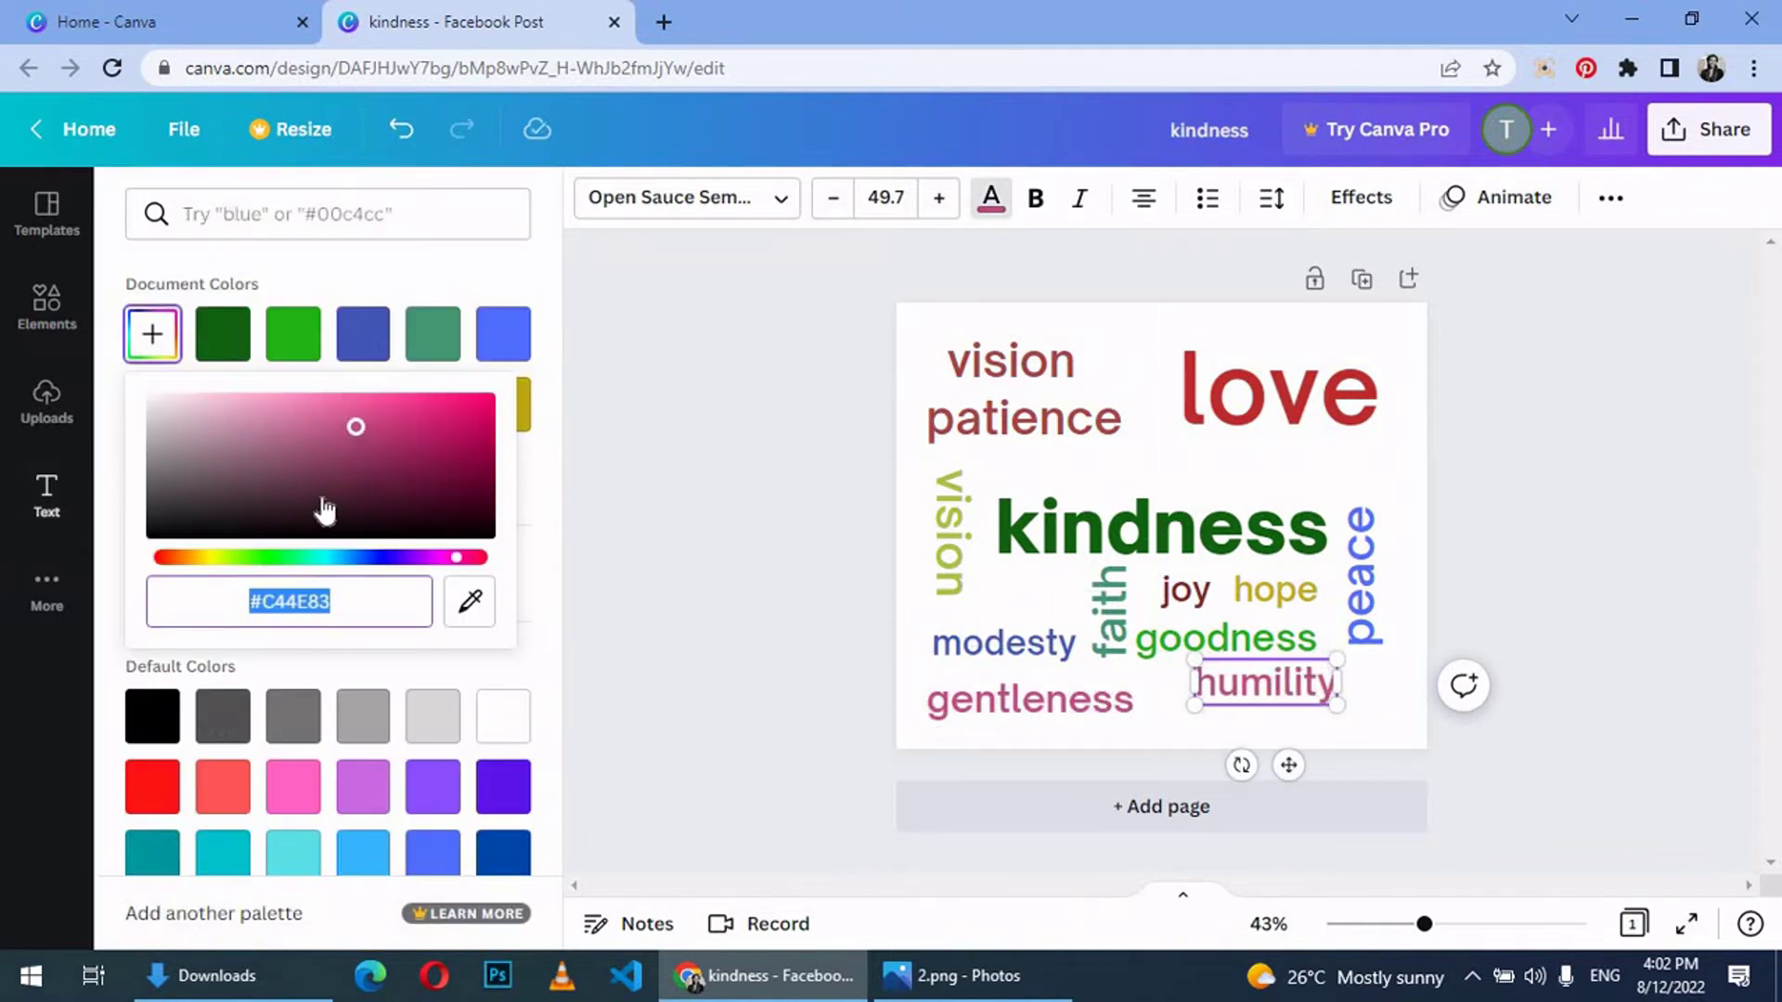
pyautogui.click(223, 332)
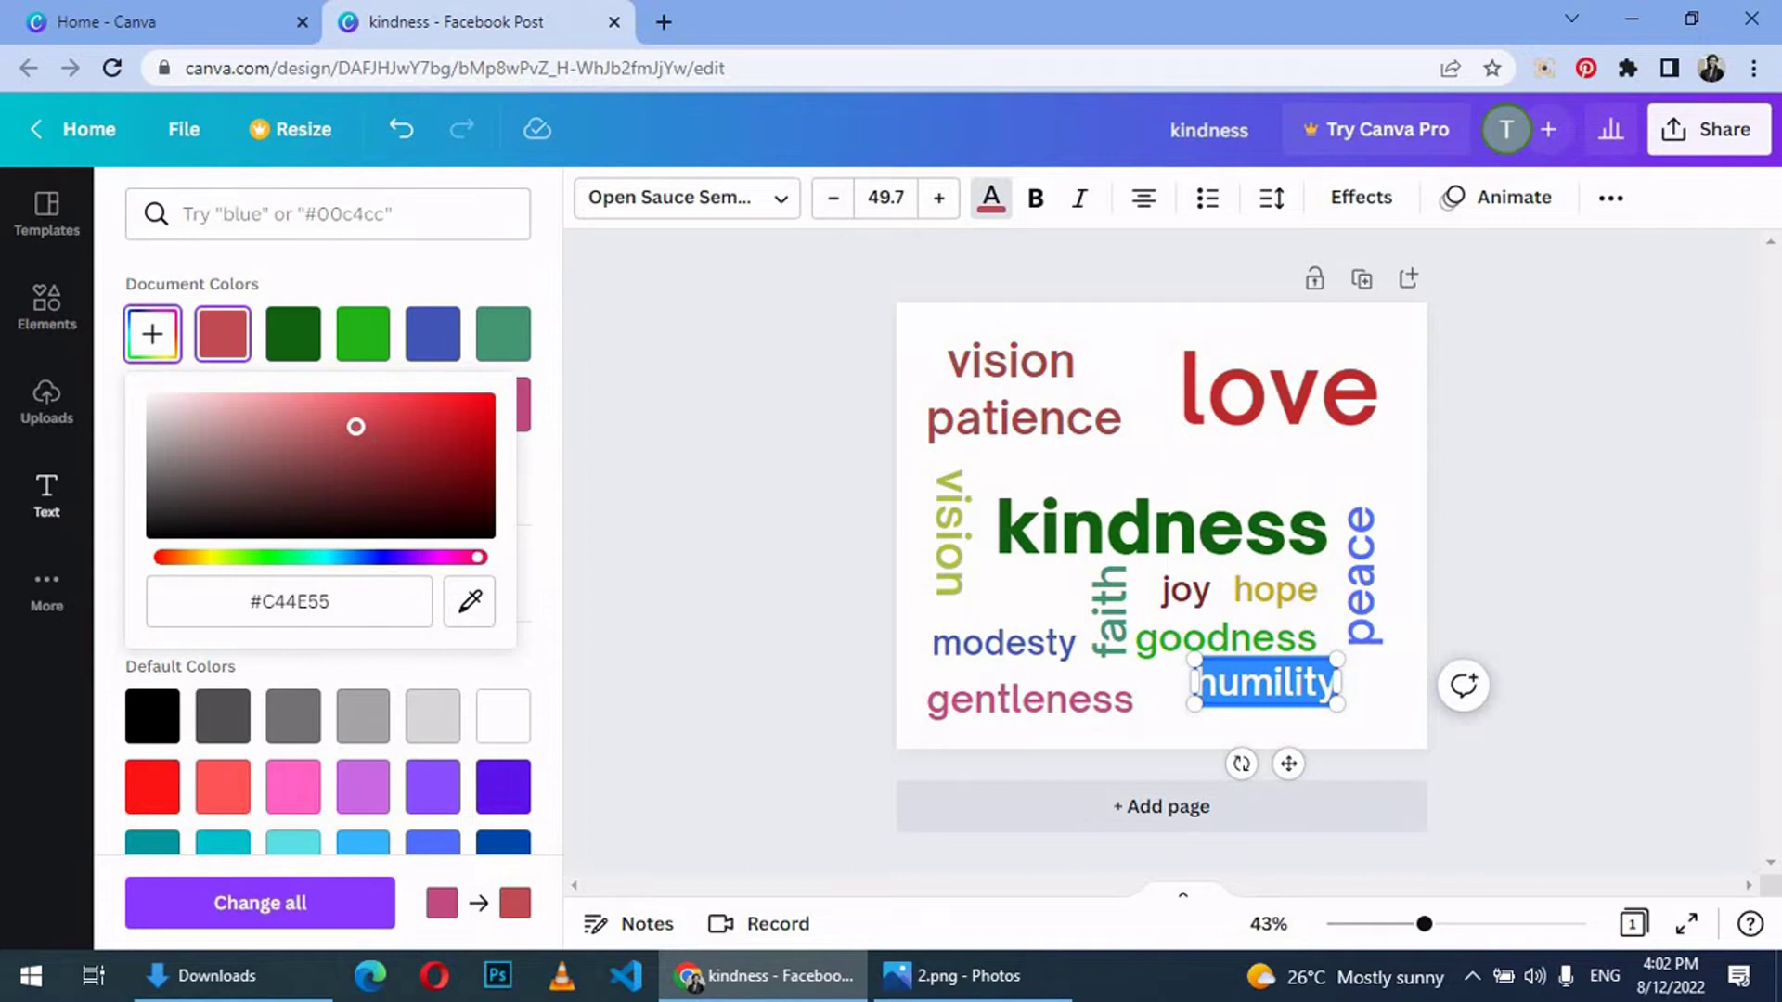
pyautogui.moveTo(475, 467); pyautogui.dragTo(473, 451)
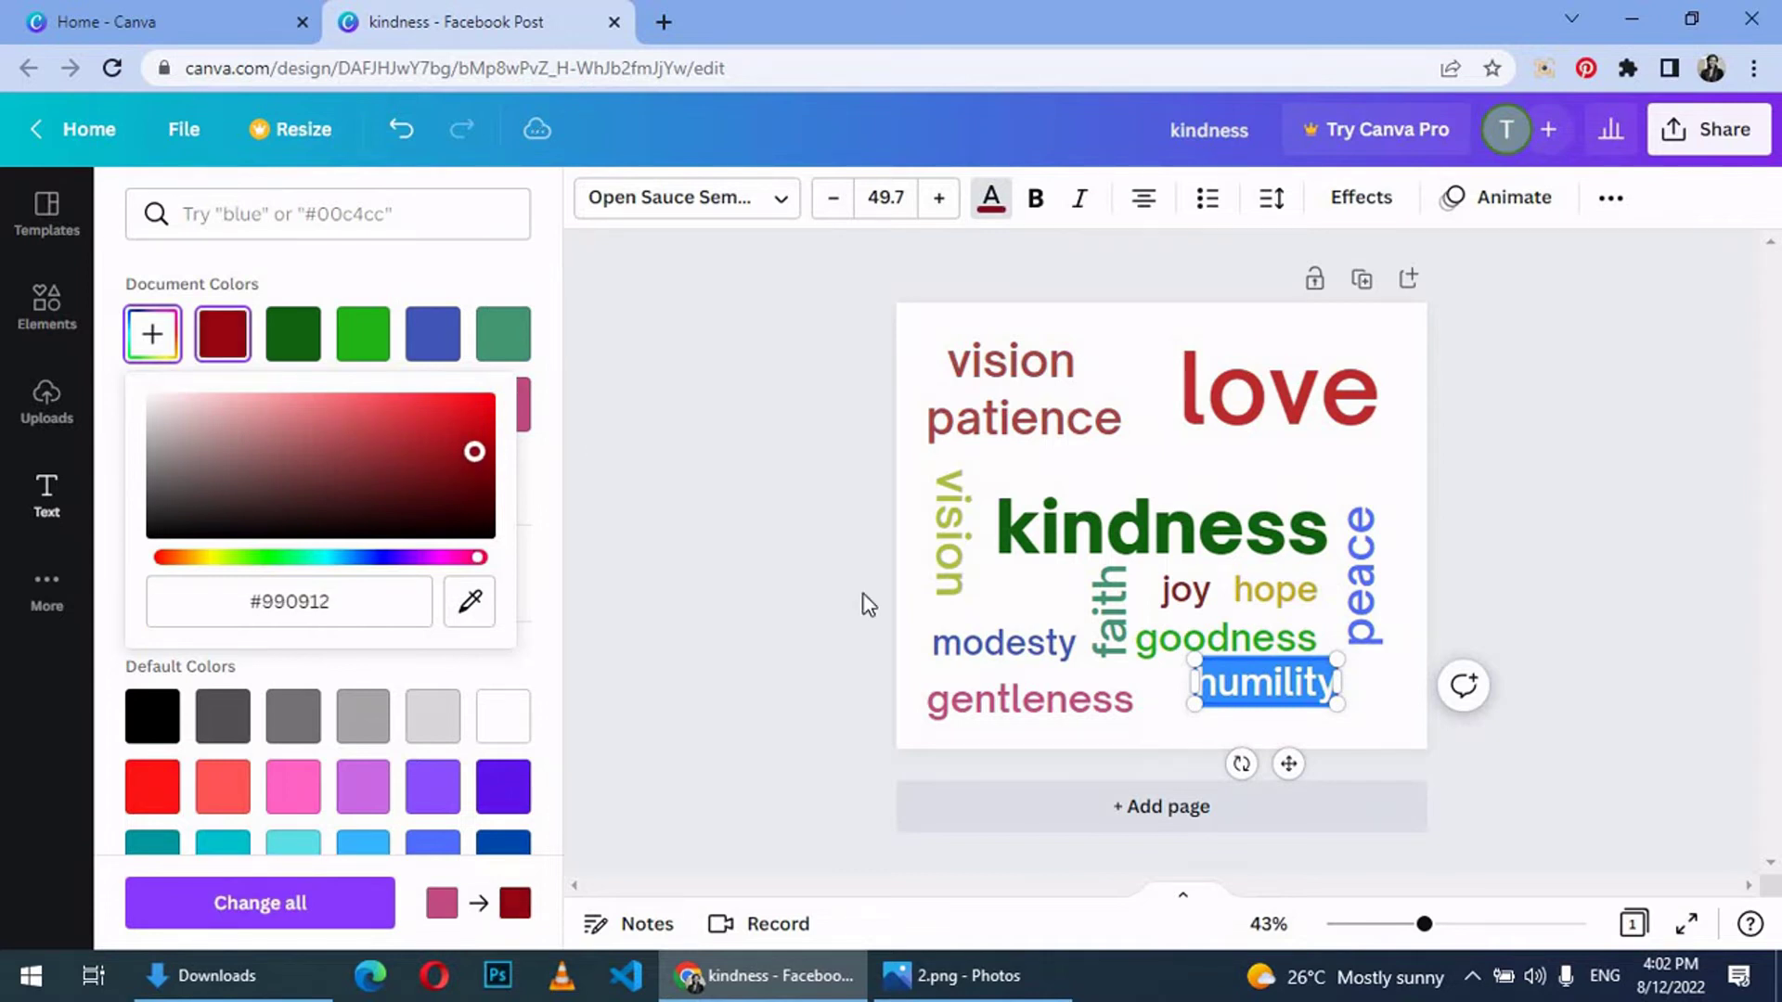
pyautogui.click(1510, 706)
pyautogui.moveTo(1265, 683); pyautogui.dragTo(1231, 688)
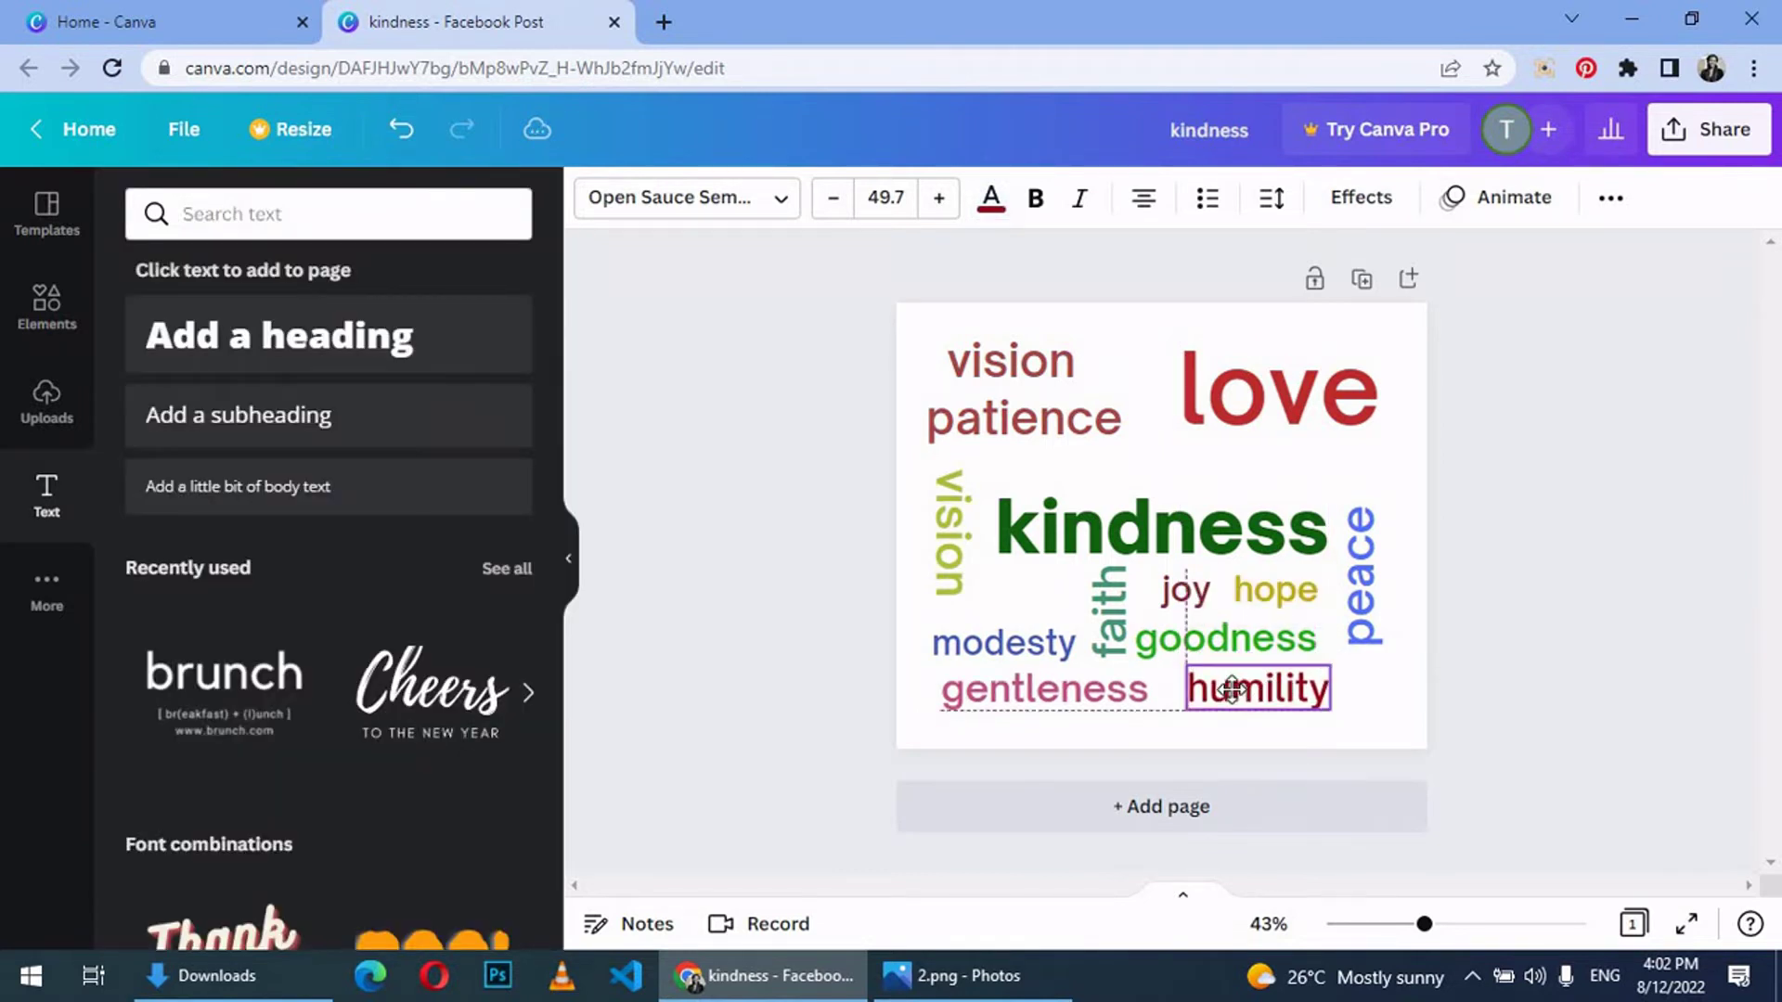
pyautogui.click(1603, 667)
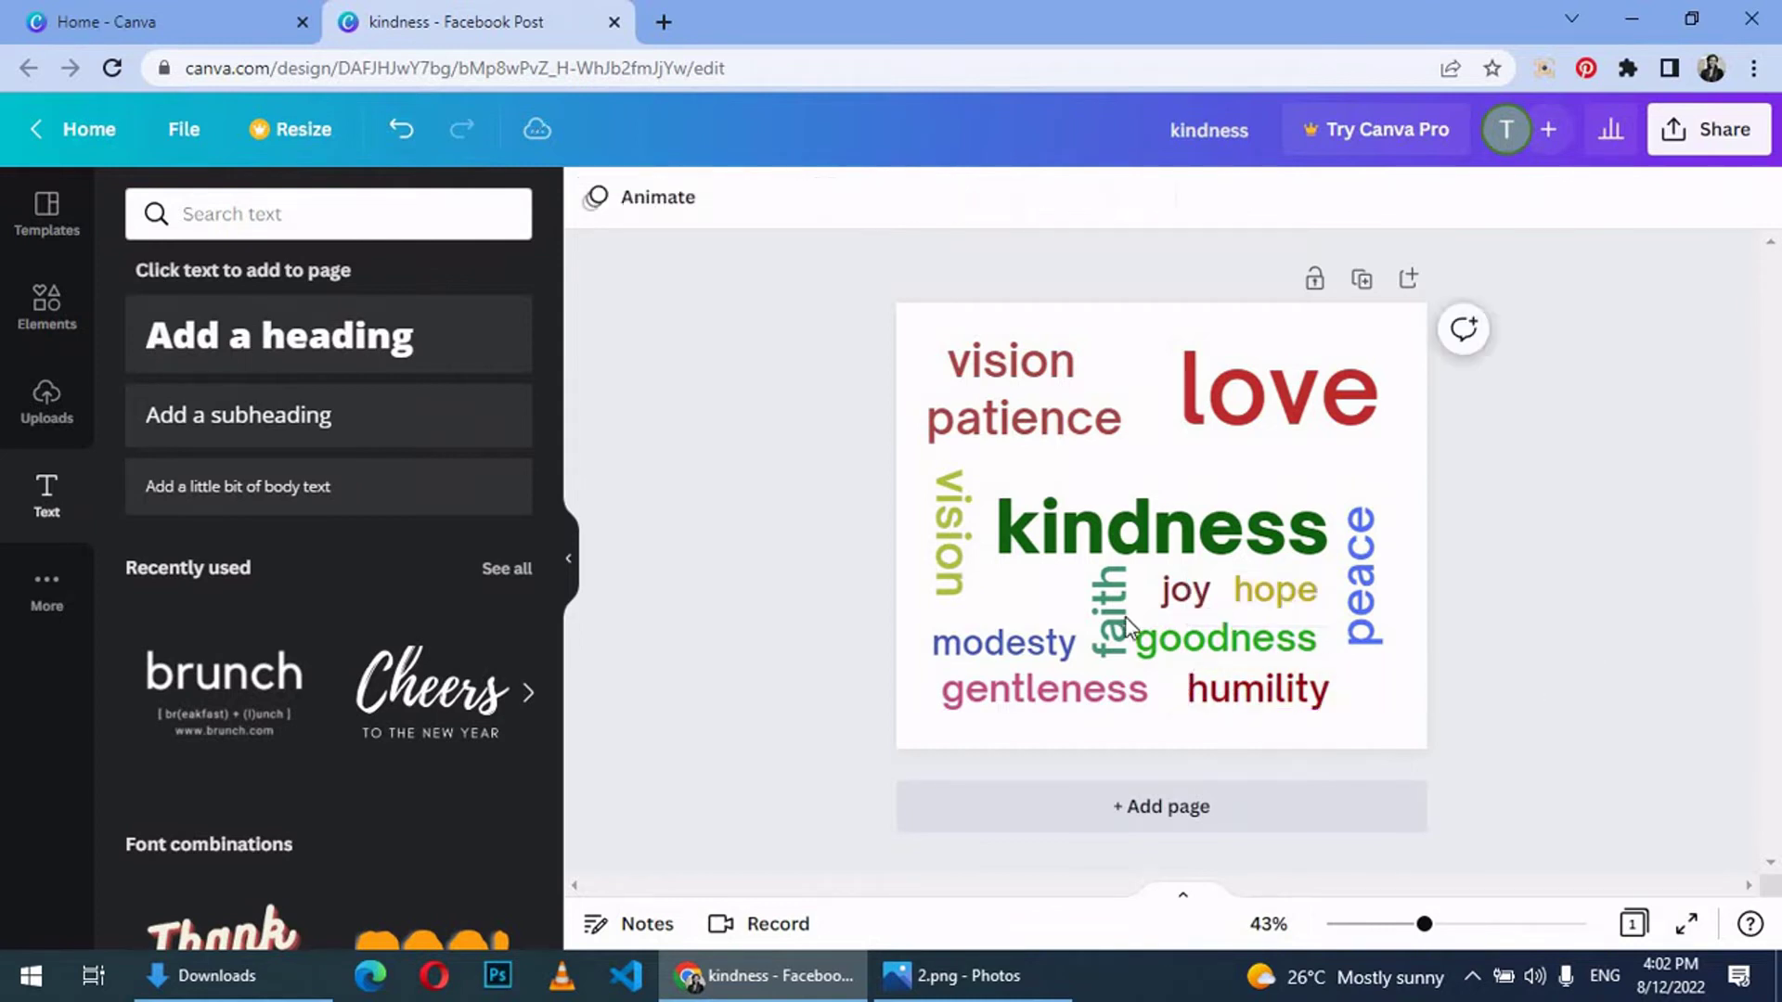
pyautogui.click(1107, 609)
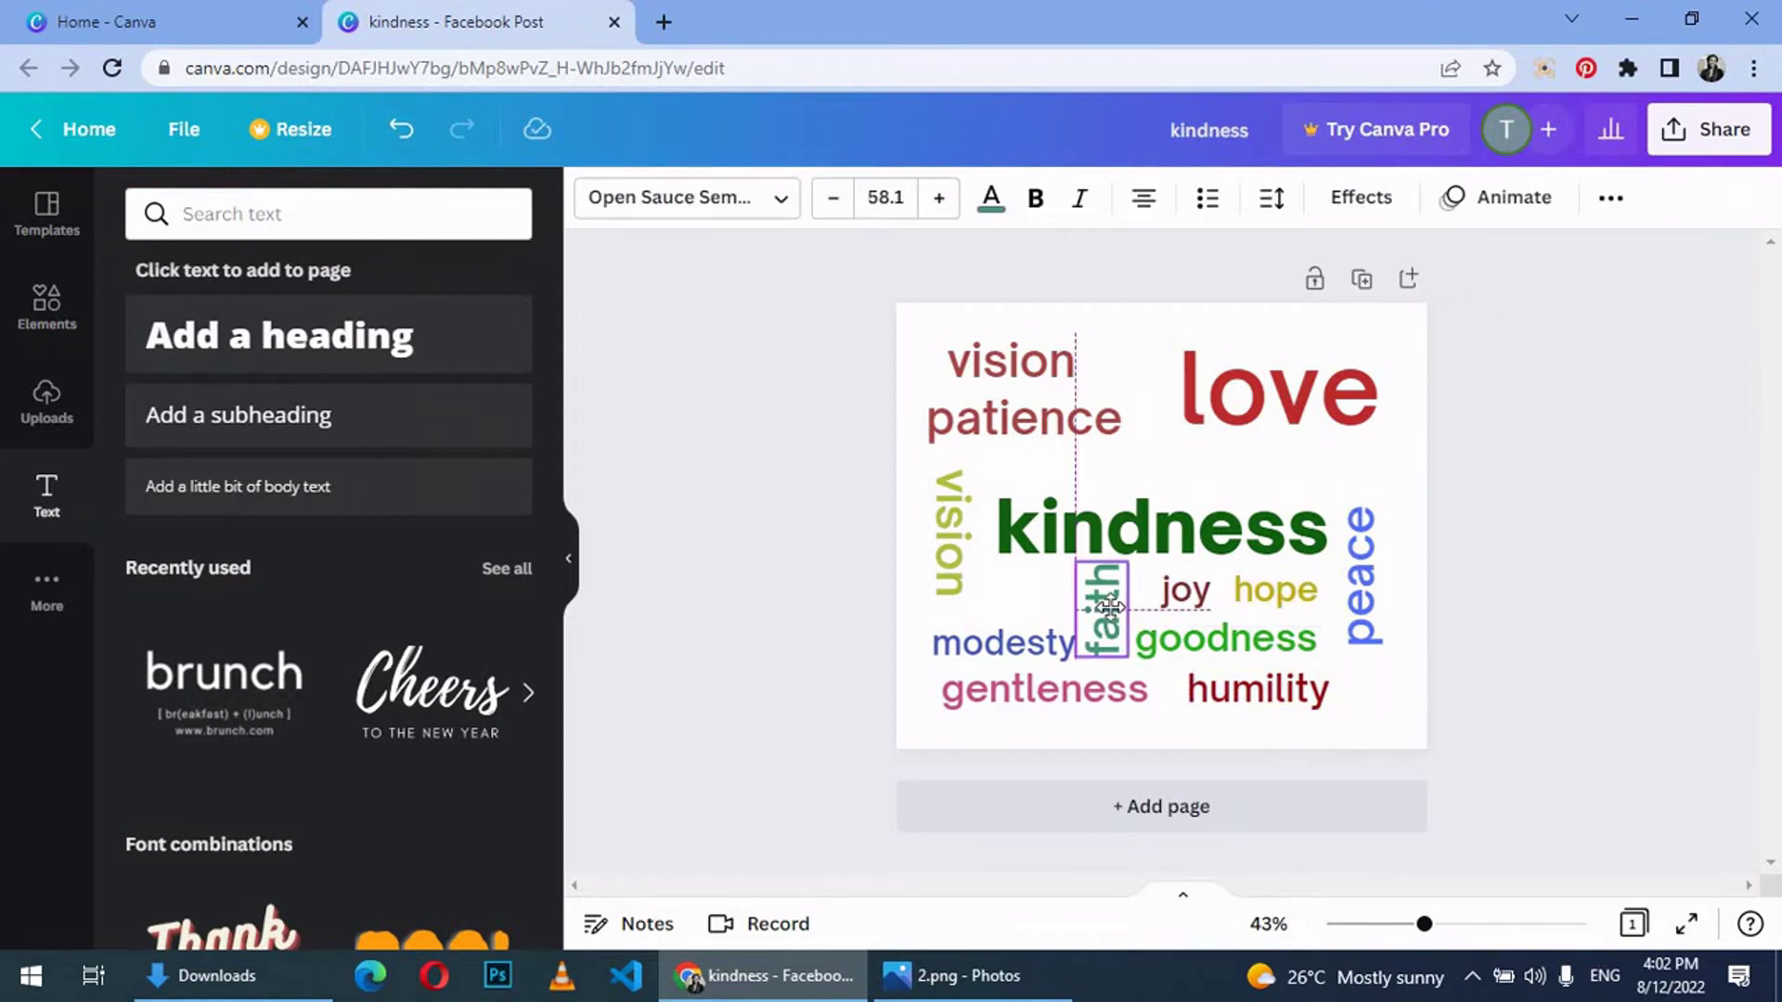
# Step: Colour the word patience pink
pyautogui.click(1570, 776)
pyautogui.click(1024, 418)
pyautogui.doubleClick(1025, 418)
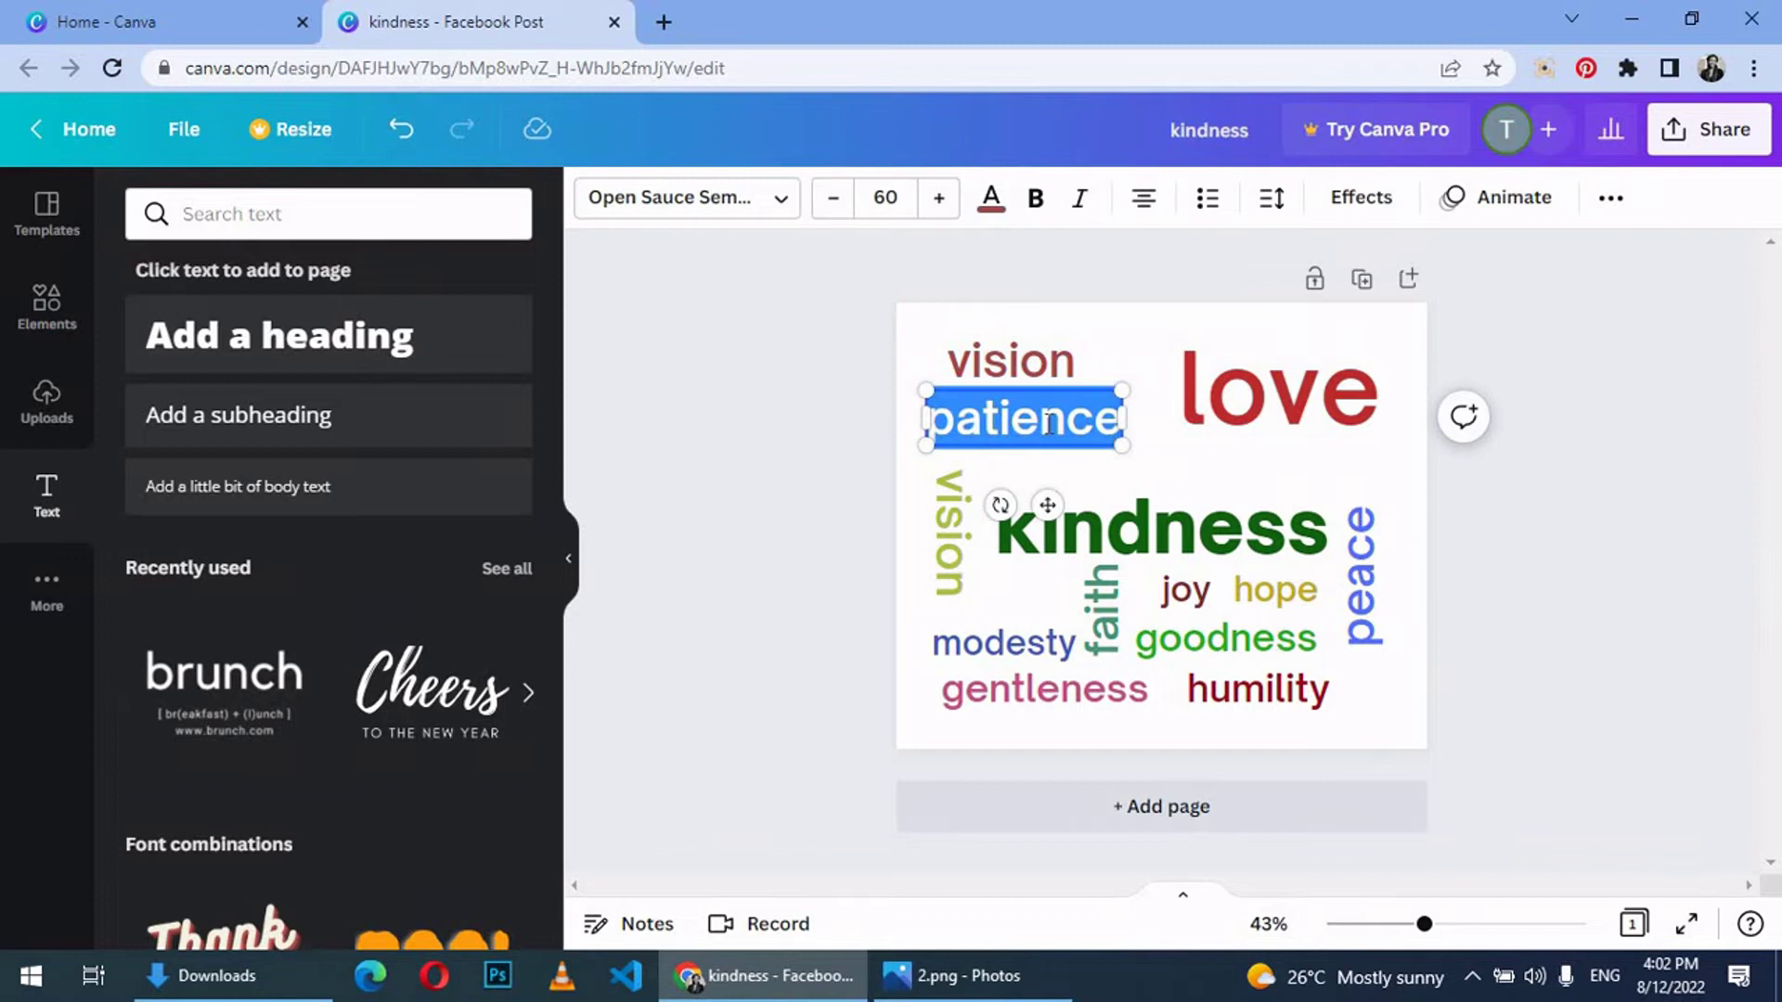
pyautogui.click(991, 207)
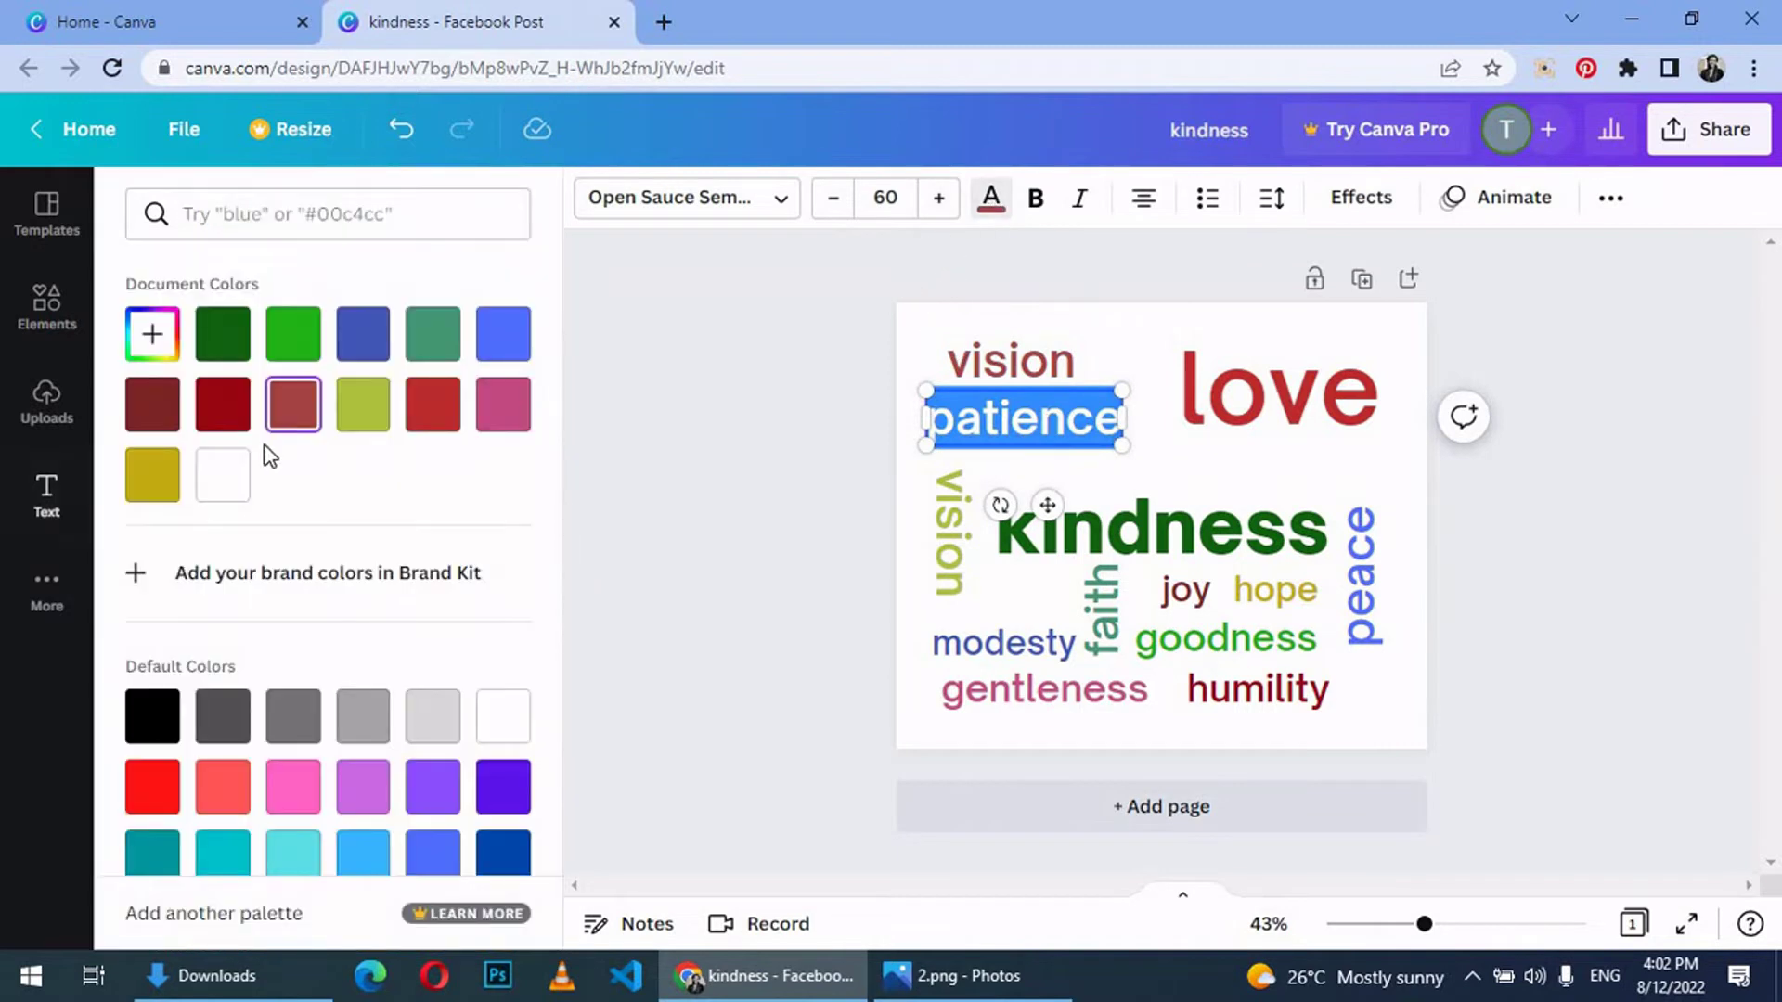
pyautogui.click(152, 333)
pyautogui.moveTo(399, 435); pyautogui.dragTo(405, 433)
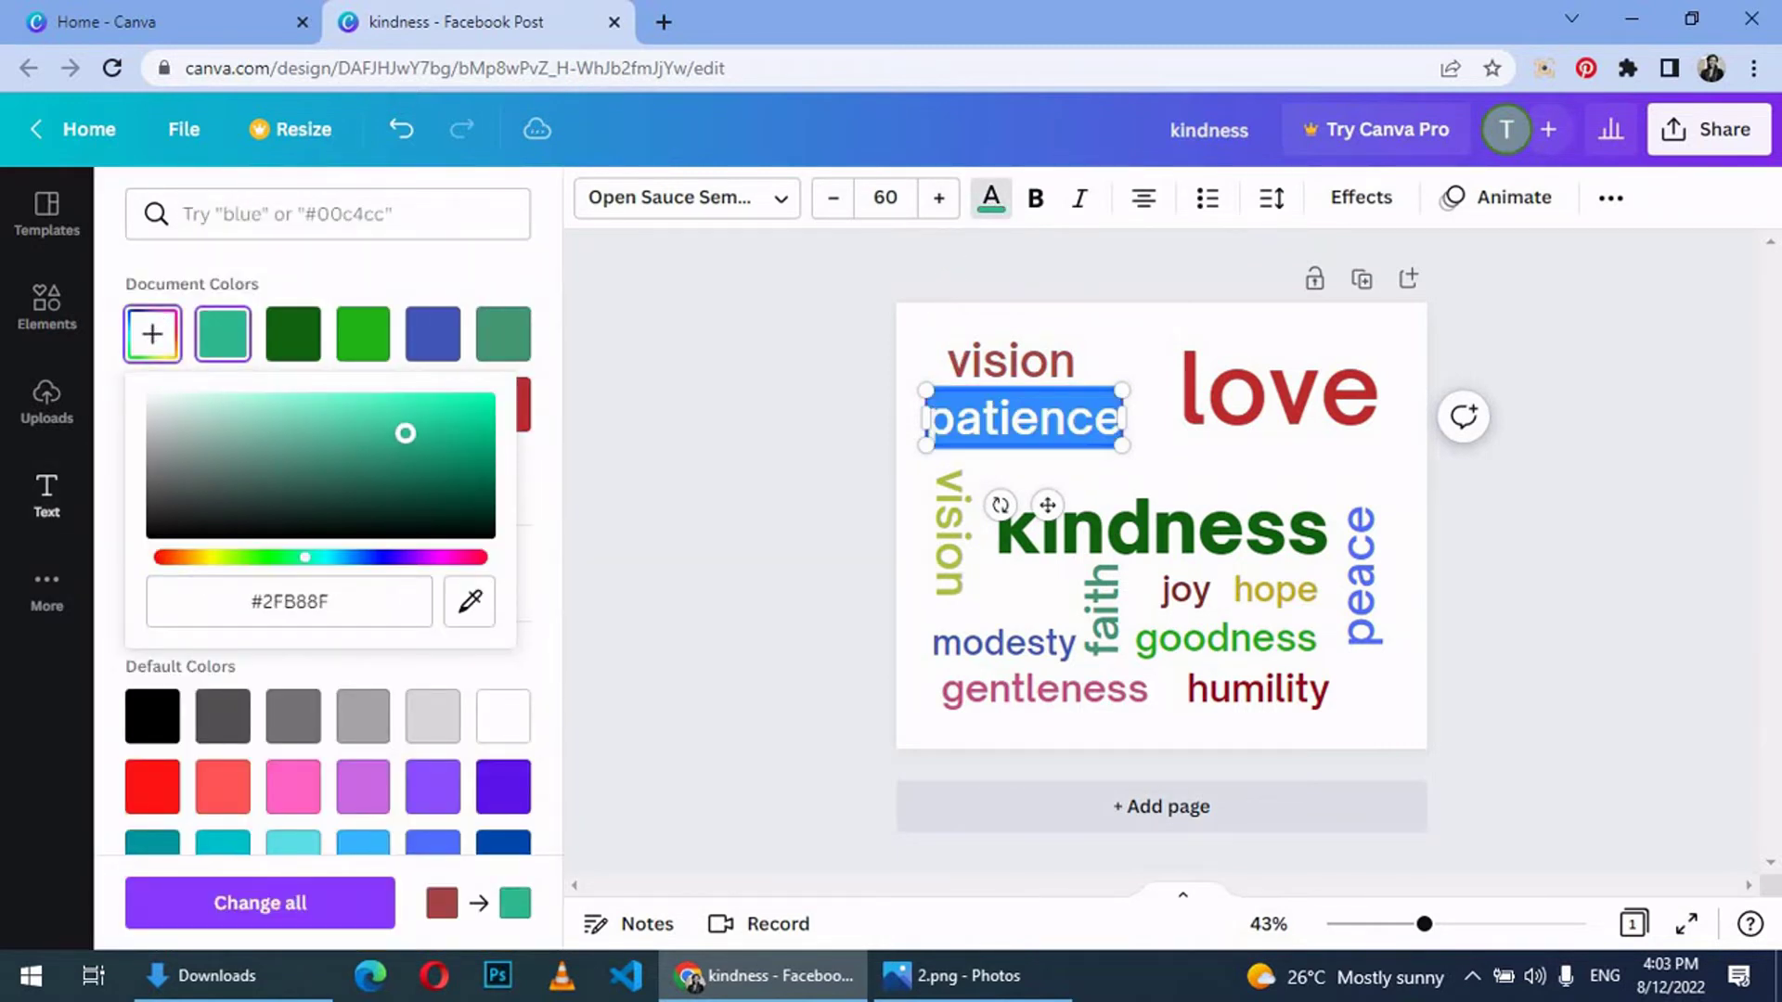
pyautogui.click(292, 786)
pyautogui.click(779, 557)
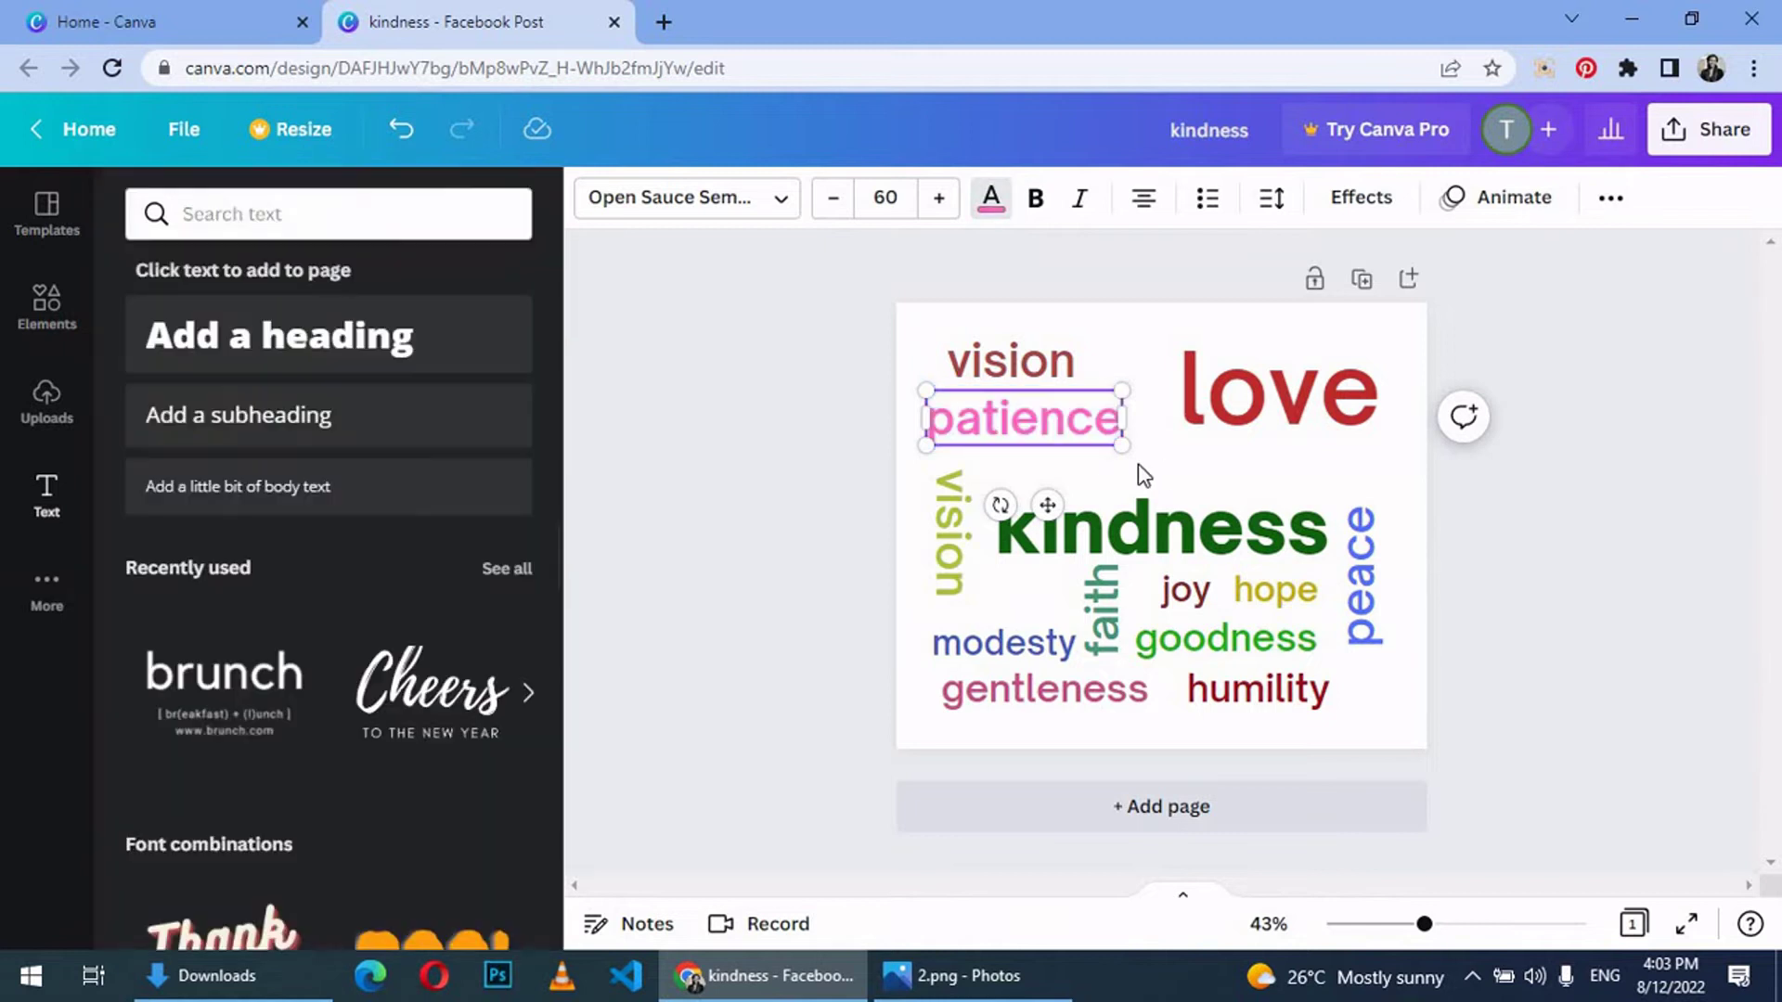
# Step: Move patience slightly right and down, checking the 2.png reference in Photos
pyautogui.moveTo(1024, 418)
pyautogui.mouseDown()
pyautogui.moveTo(1199, 469)
pyautogui.moveTo(1082, 455)
pyautogui.moveTo(1135, 456)
pyautogui.mouseUp()
pyautogui.click(961, 974)
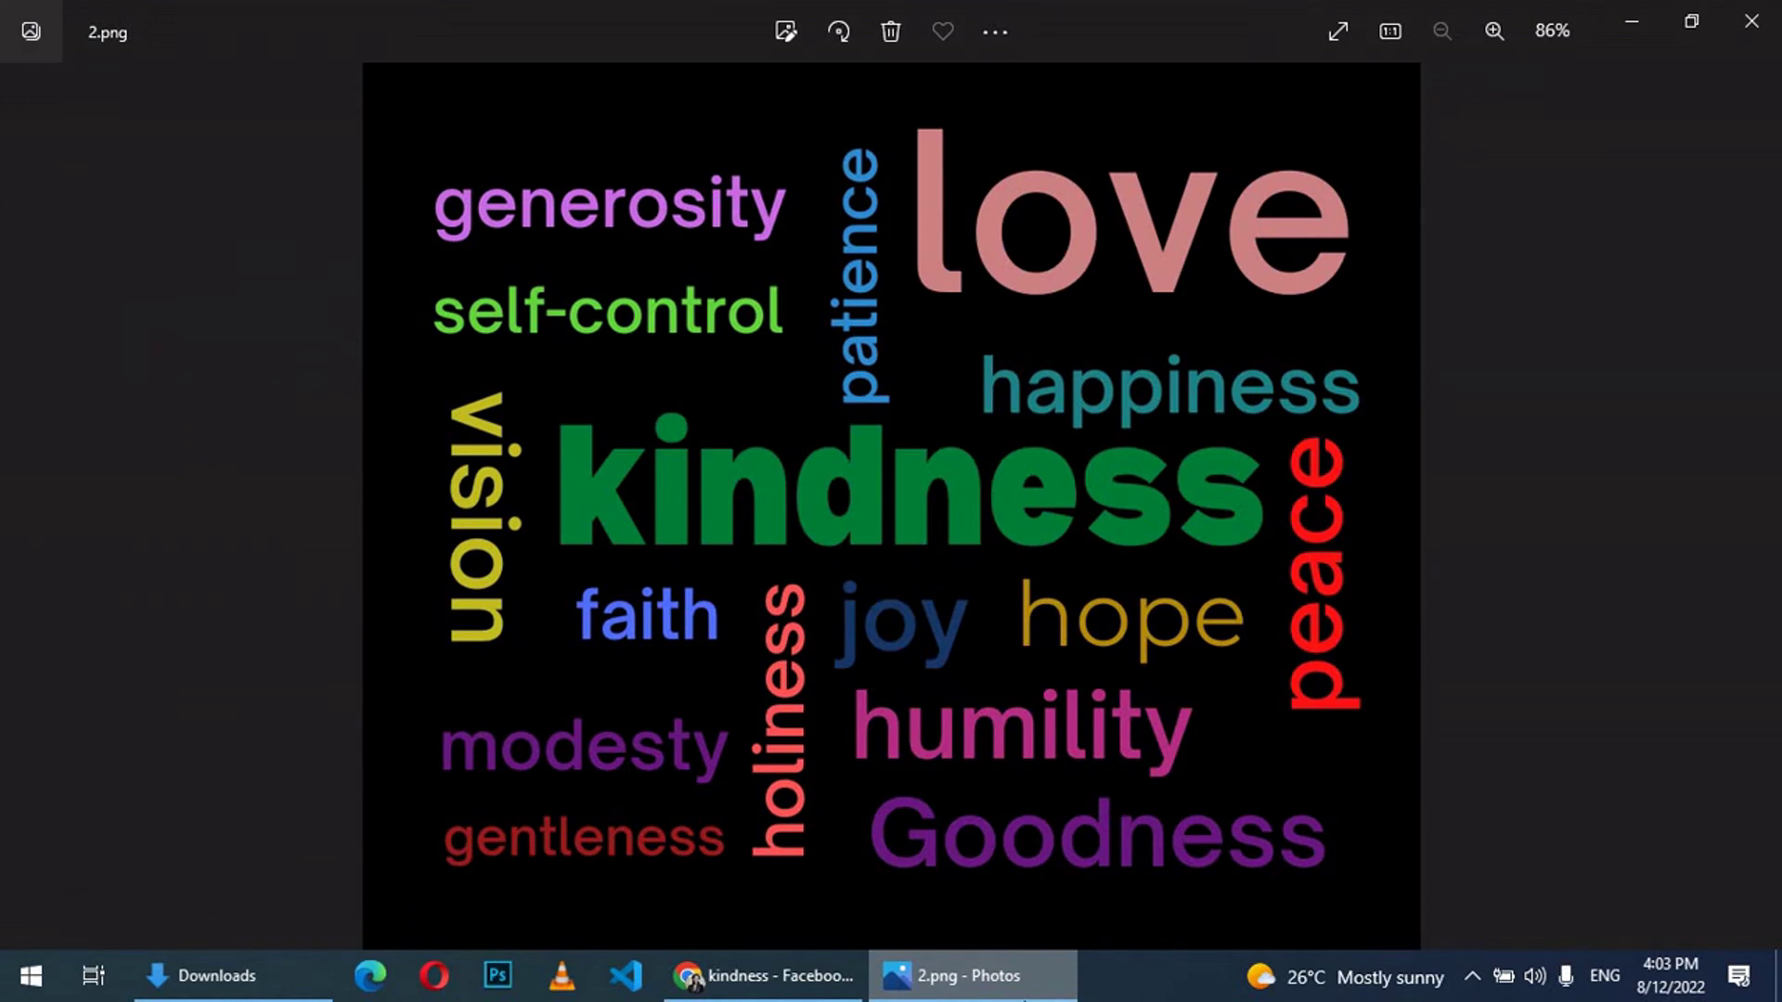
pyautogui.click(693, 978)
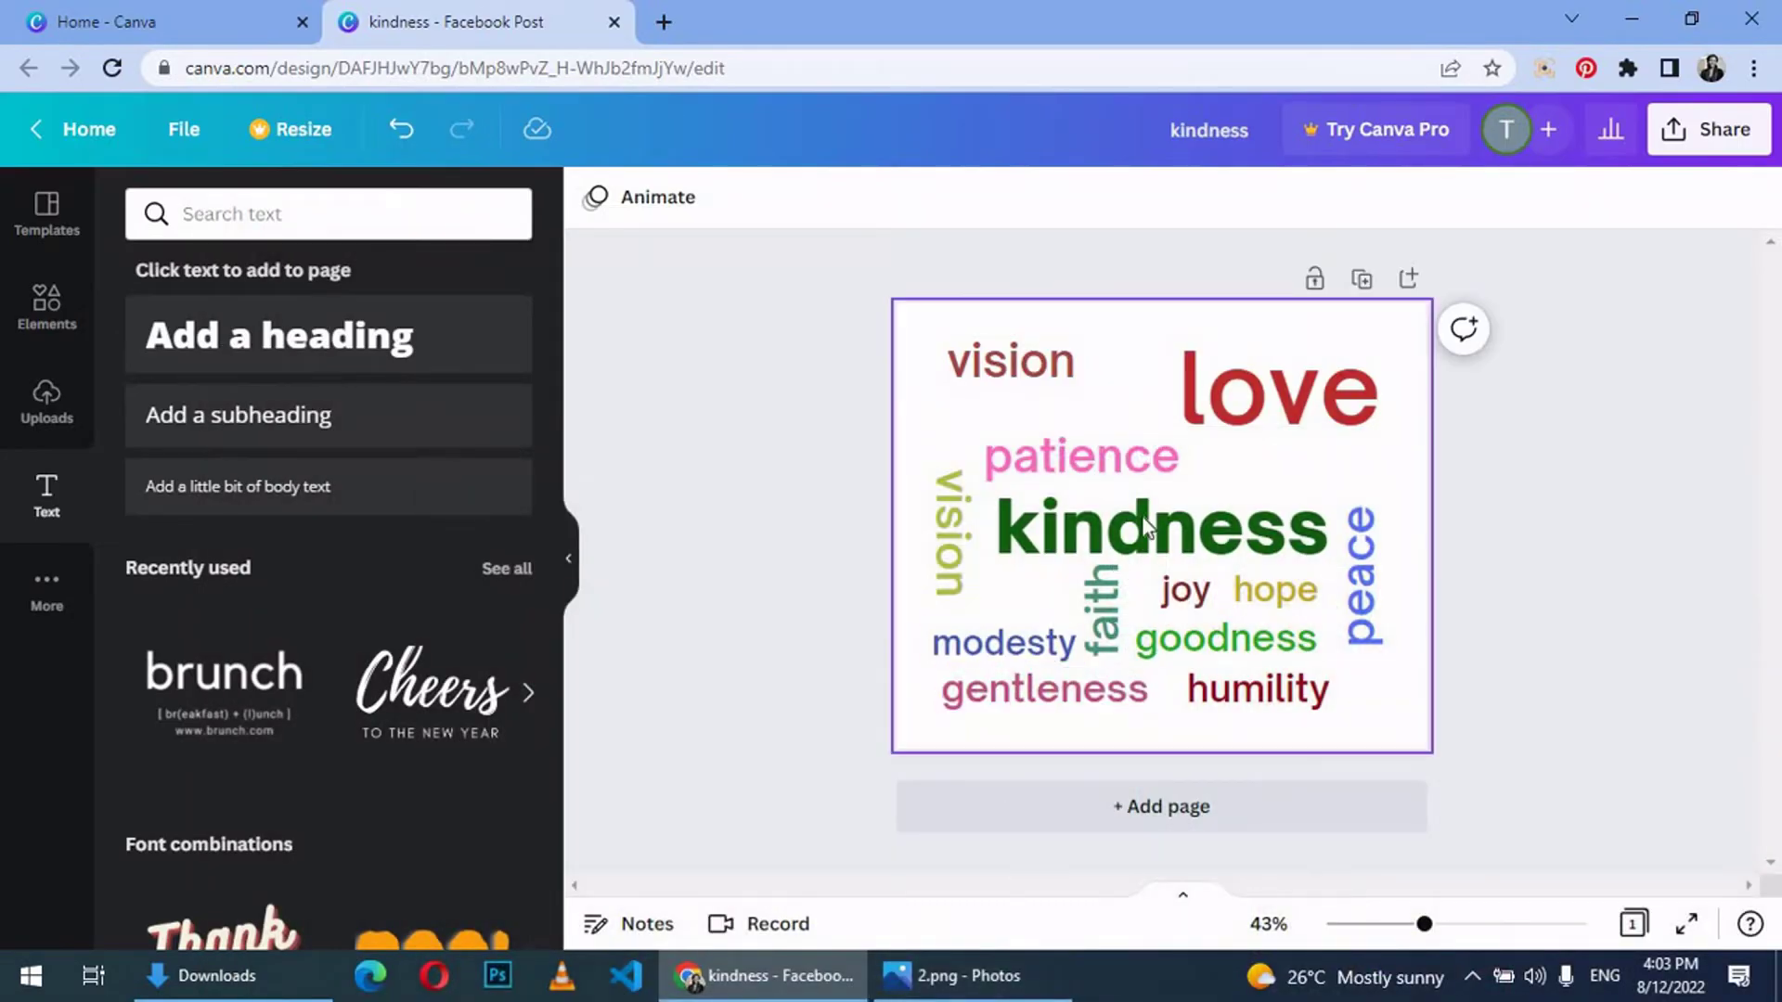
# Step: Retype vision as 'self-control' at size 40, rotated to -90° beside love
pyautogui.doubleClick(1010, 361)
pyautogui.write('self-control')
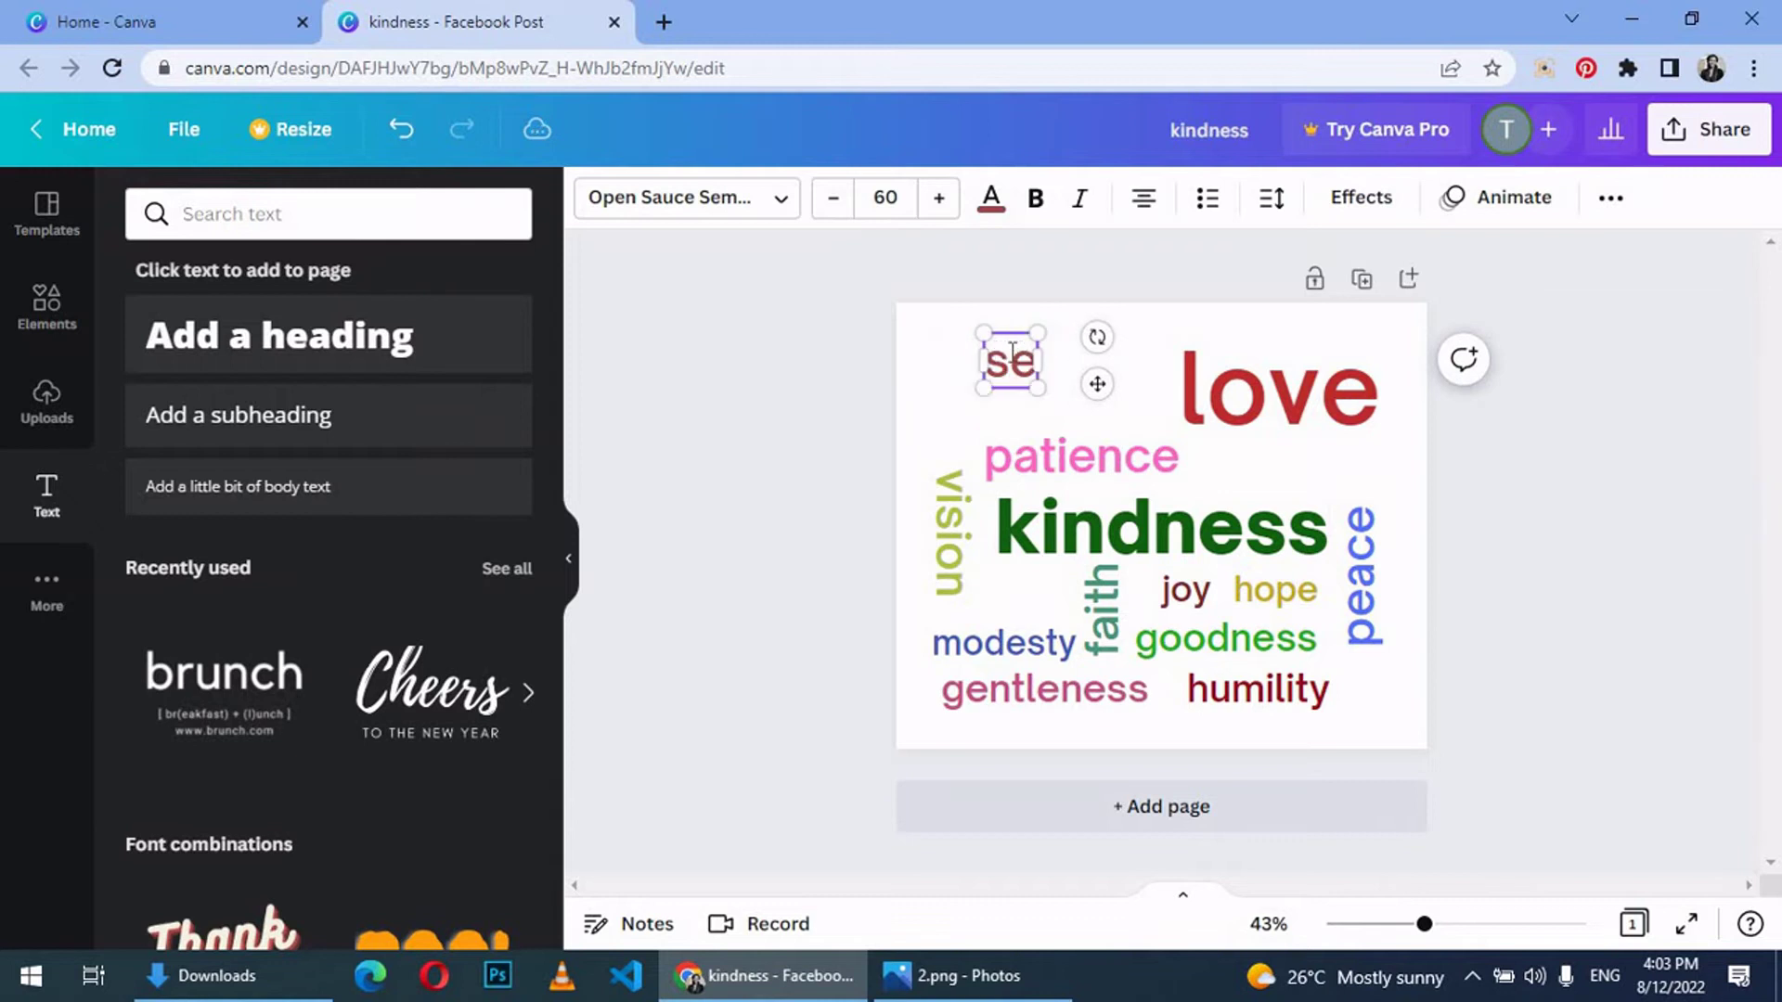
pyautogui.moveTo(1126, 390); pyautogui.dragTo(1179, 366)
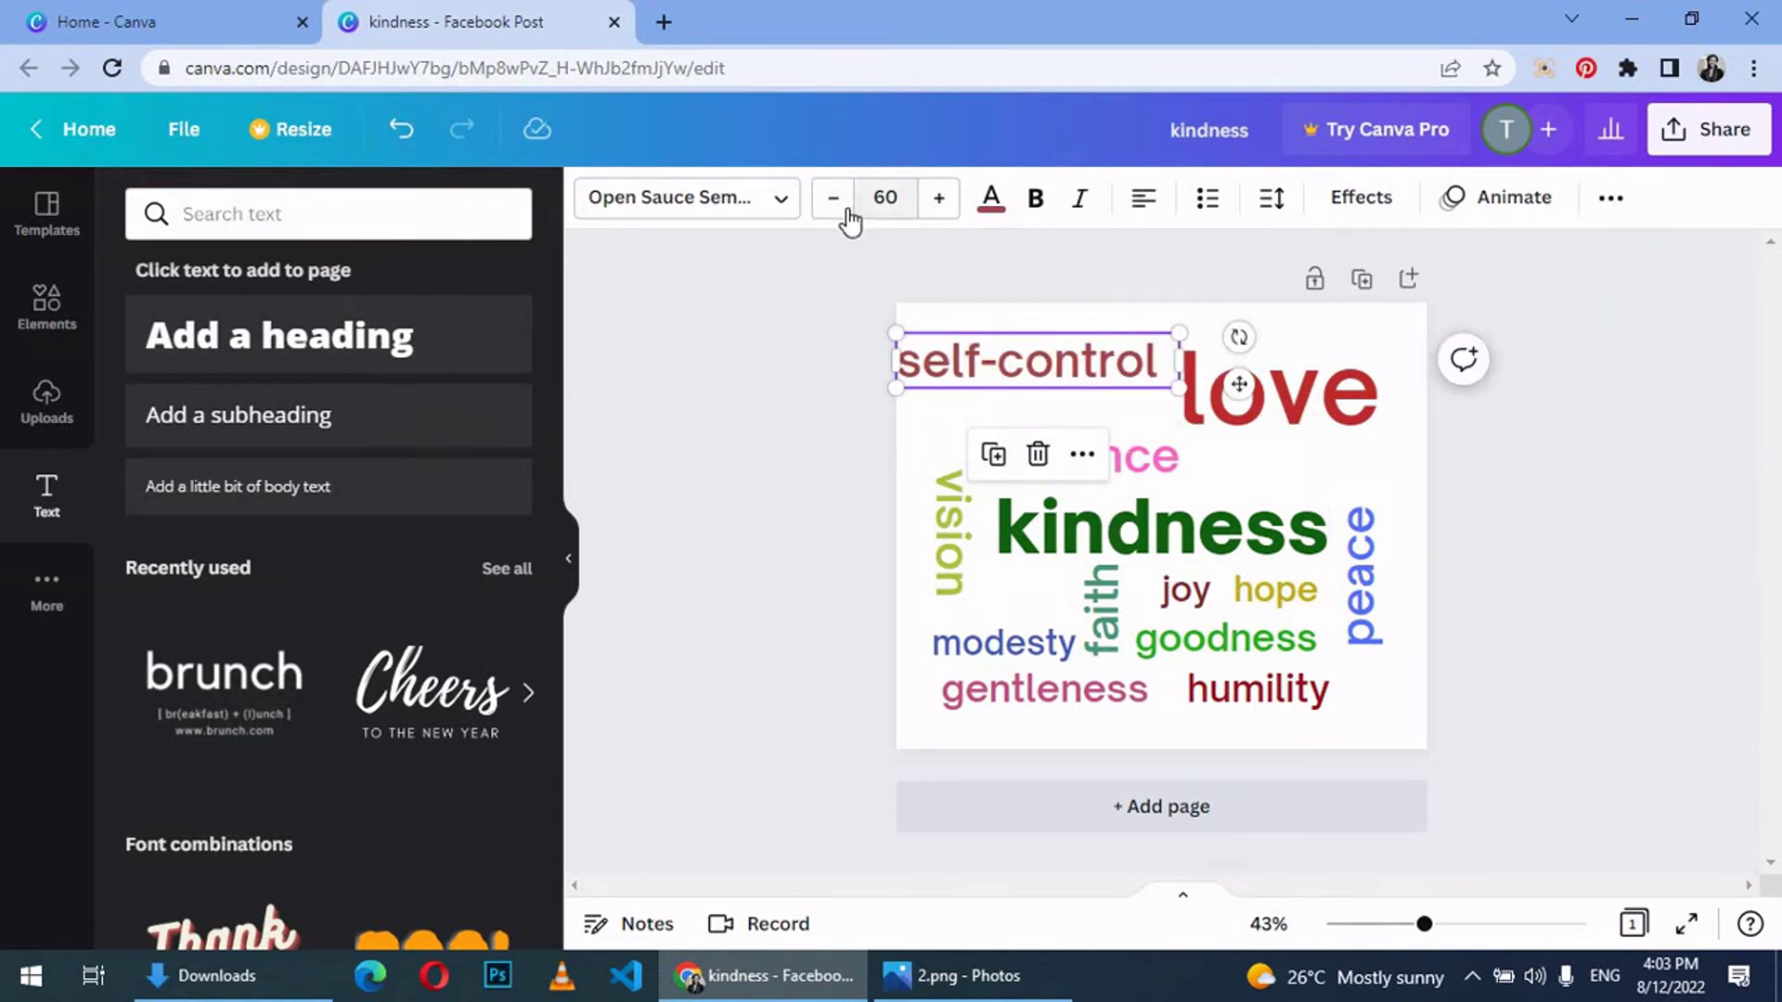
pyautogui.click(885, 197)
pyautogui.write('40')
pyautogui.press('Return')
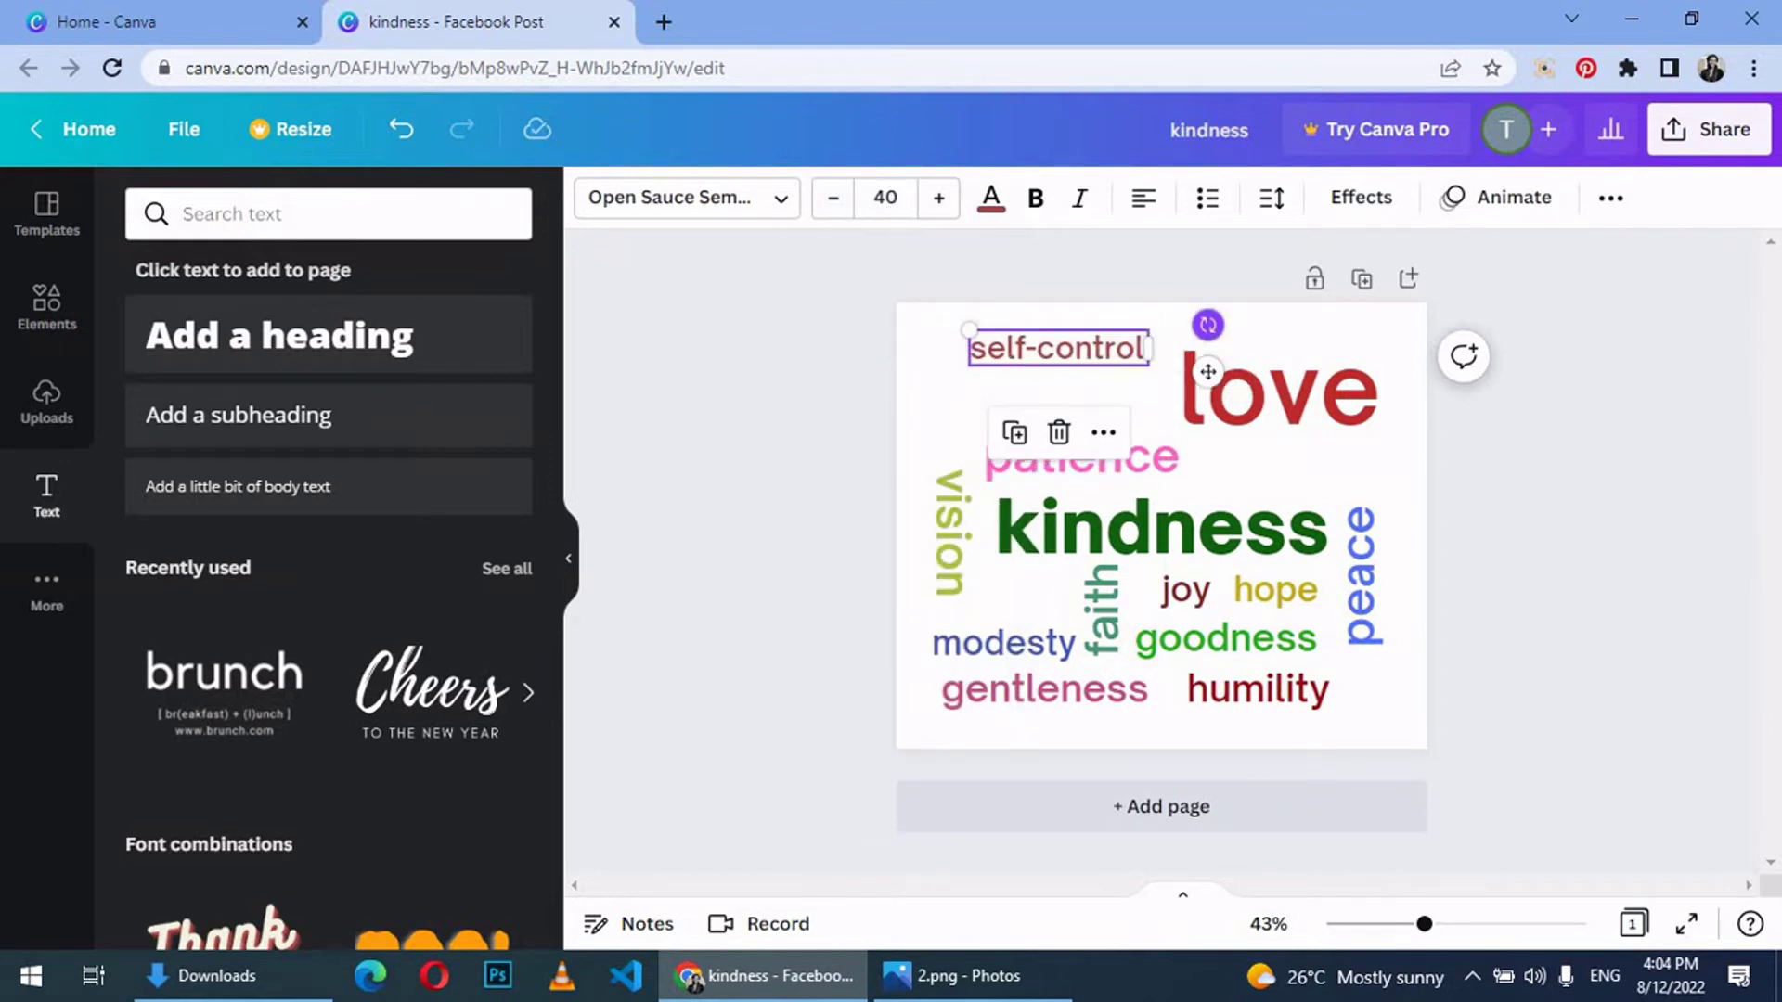
pyautogui.moveTo(1198, 348)
pyautogui.mouseDown()
pyautogui.moveTo(1098, 244)
pyautogui.moveTo(1038, 252)
pyautogui.mouseUp()
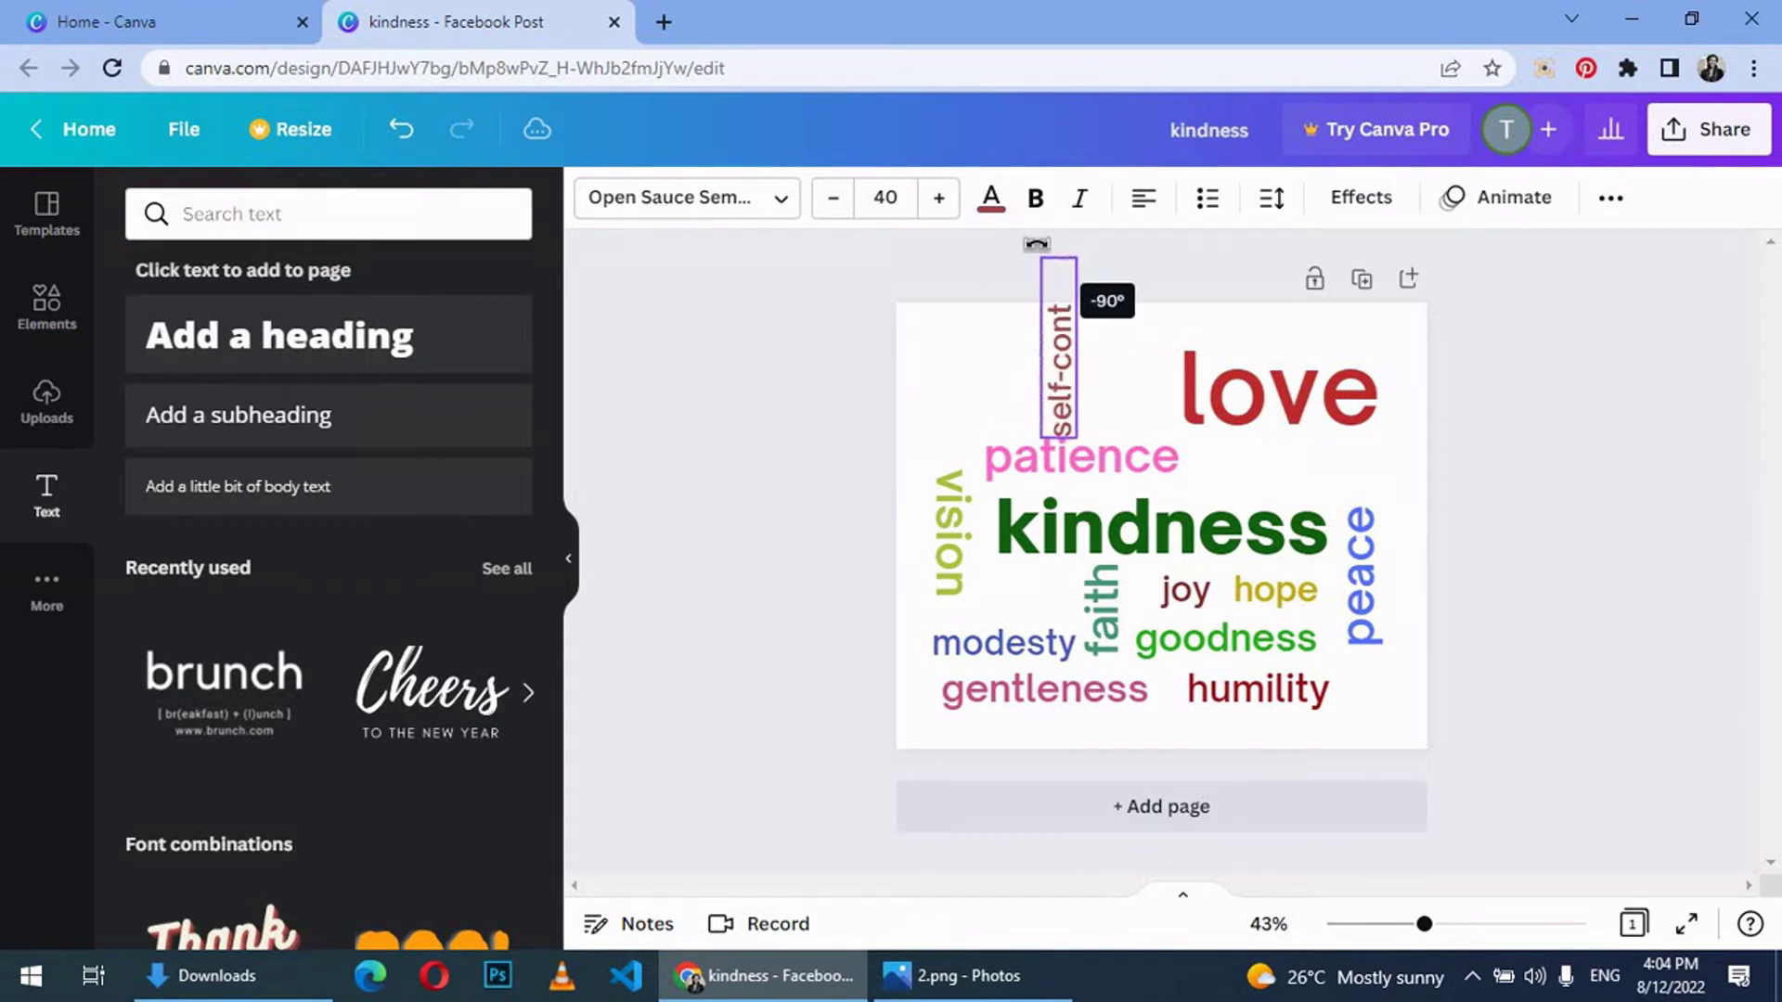
pyautogui.moveTo(1170, 459)
pyautogui.mouseDown()
pyautogui.moveTo(1347, 487)
pyautogui.moveTo(1272, 472)
pyautogui.moveTo(1298, 473)
pyautogui.mouseUp()
# Step: Place patience under love one size larger, and nudge gentleness slightly left
pyautogui.moveTo(1065, 404); pyautogui.dragTo(1172, 411)
pyautogui.click(1295, 470)
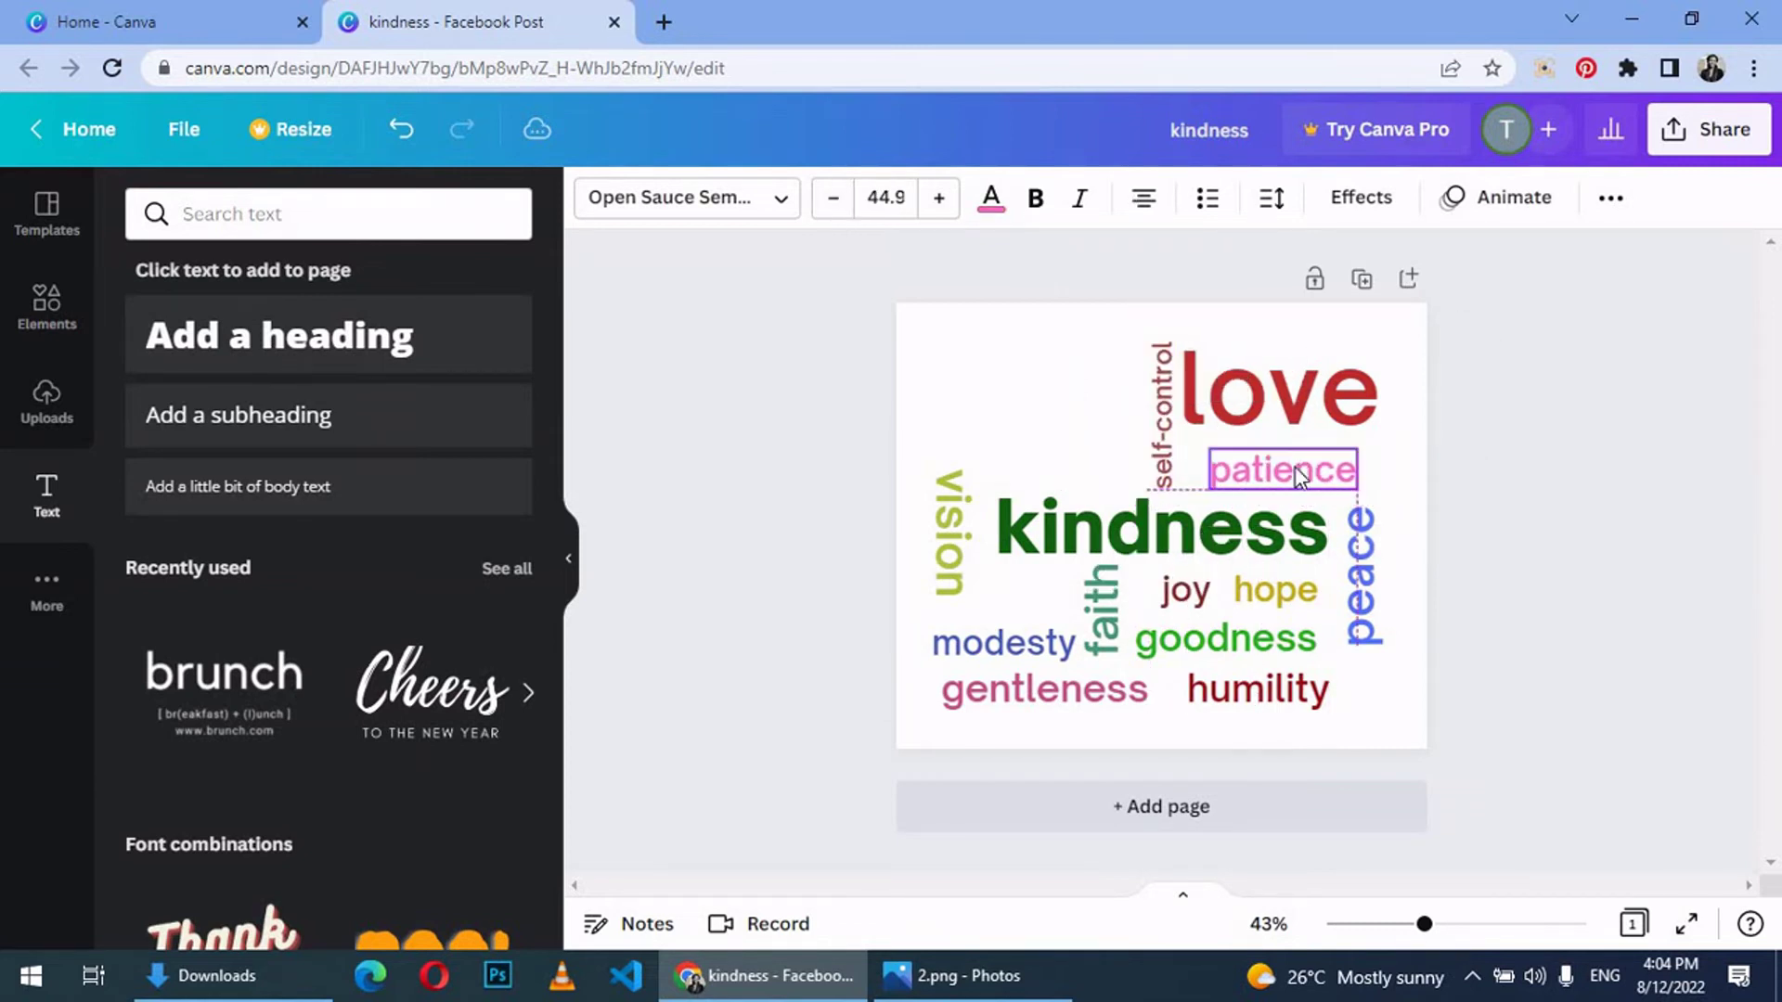
pyautogui.click(938, 198)
pyautogui.click(1037, 689)
pyautogui.moveTo(1037, 690); pyautogui.dragTo(1032, 691)
# Step: Add a new 'generosity' heading in Open Sauce SemiBold
pyautogui.click(780, 529)
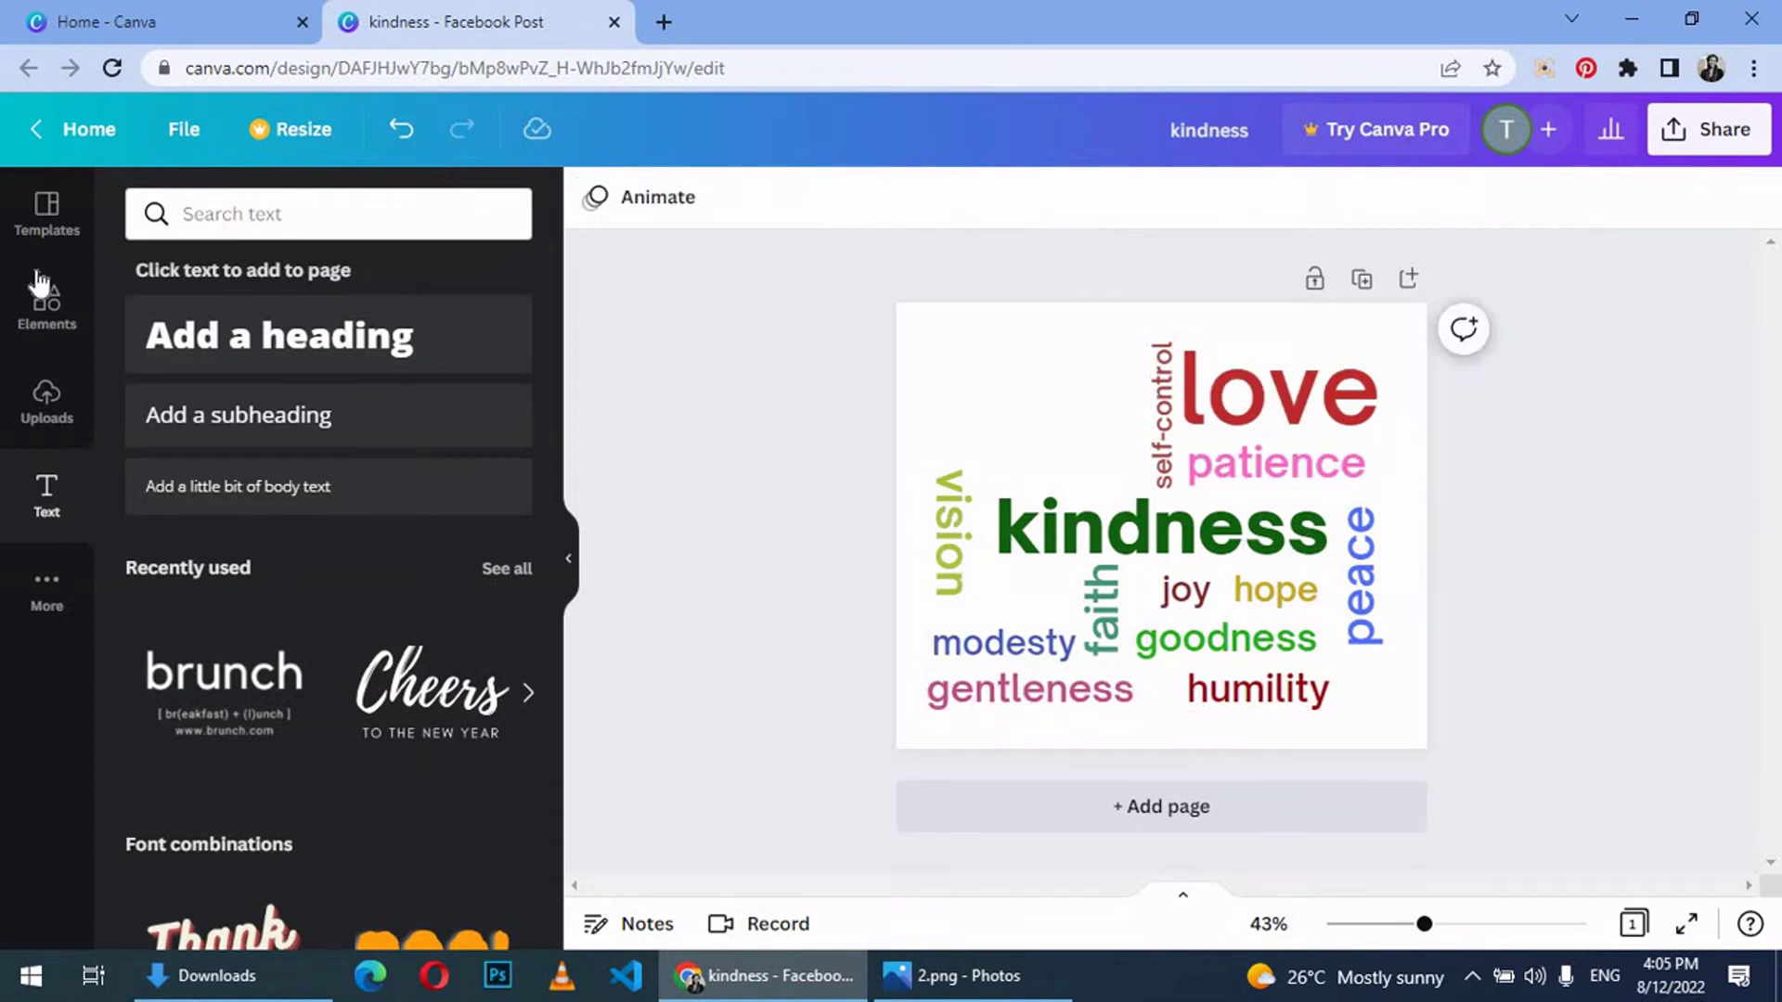
pyautogui.click(273, 334)
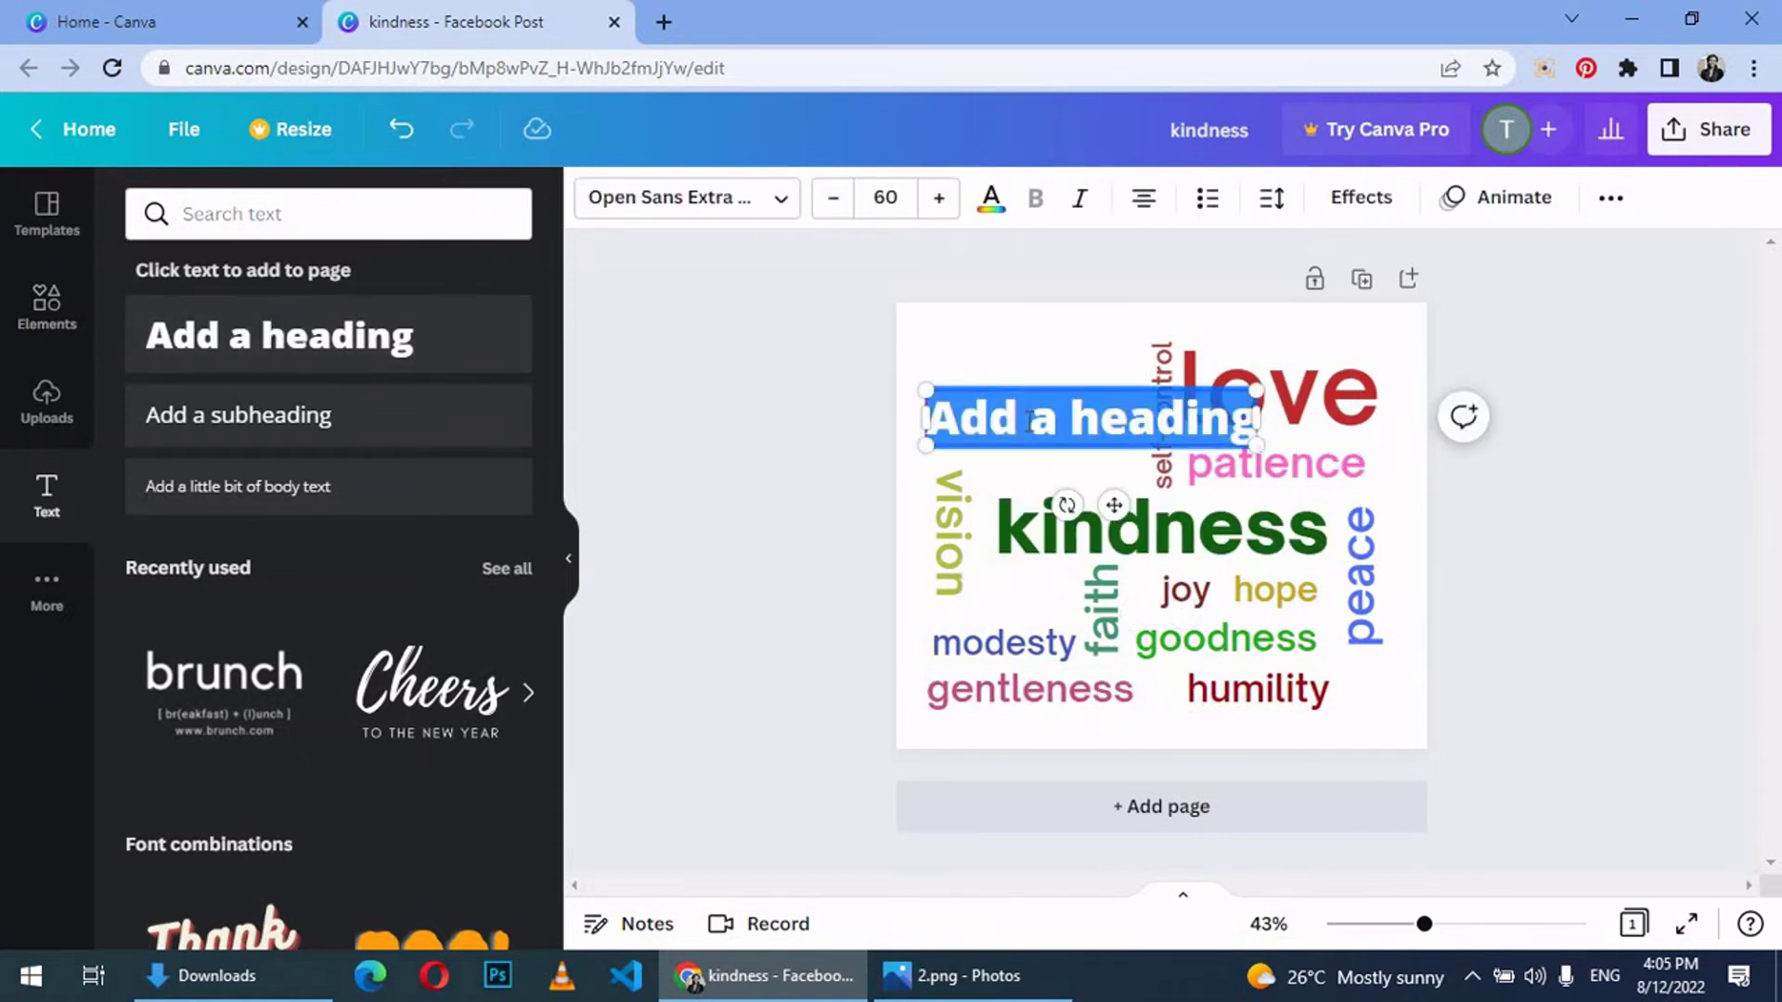
pyautogui.write('gener')
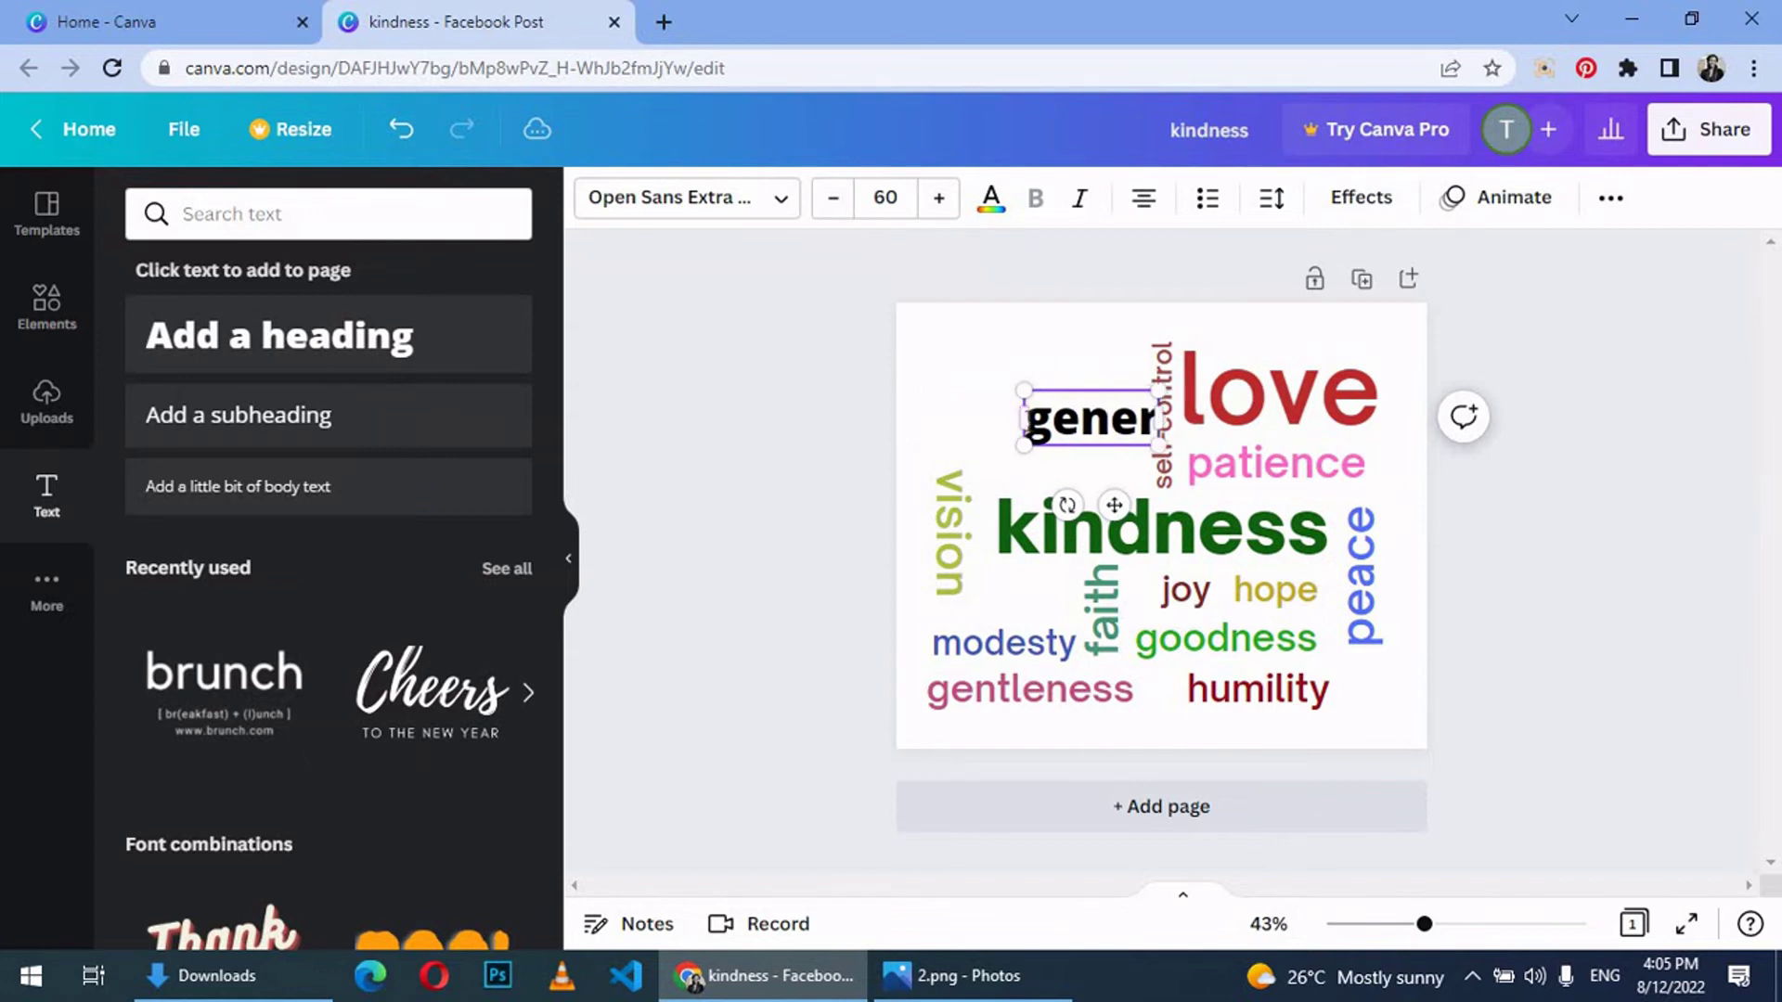
pyautogui.write('osity')
pyautogui.hotkey('ctrl', 'a')
pyautogui.click(687, 197)
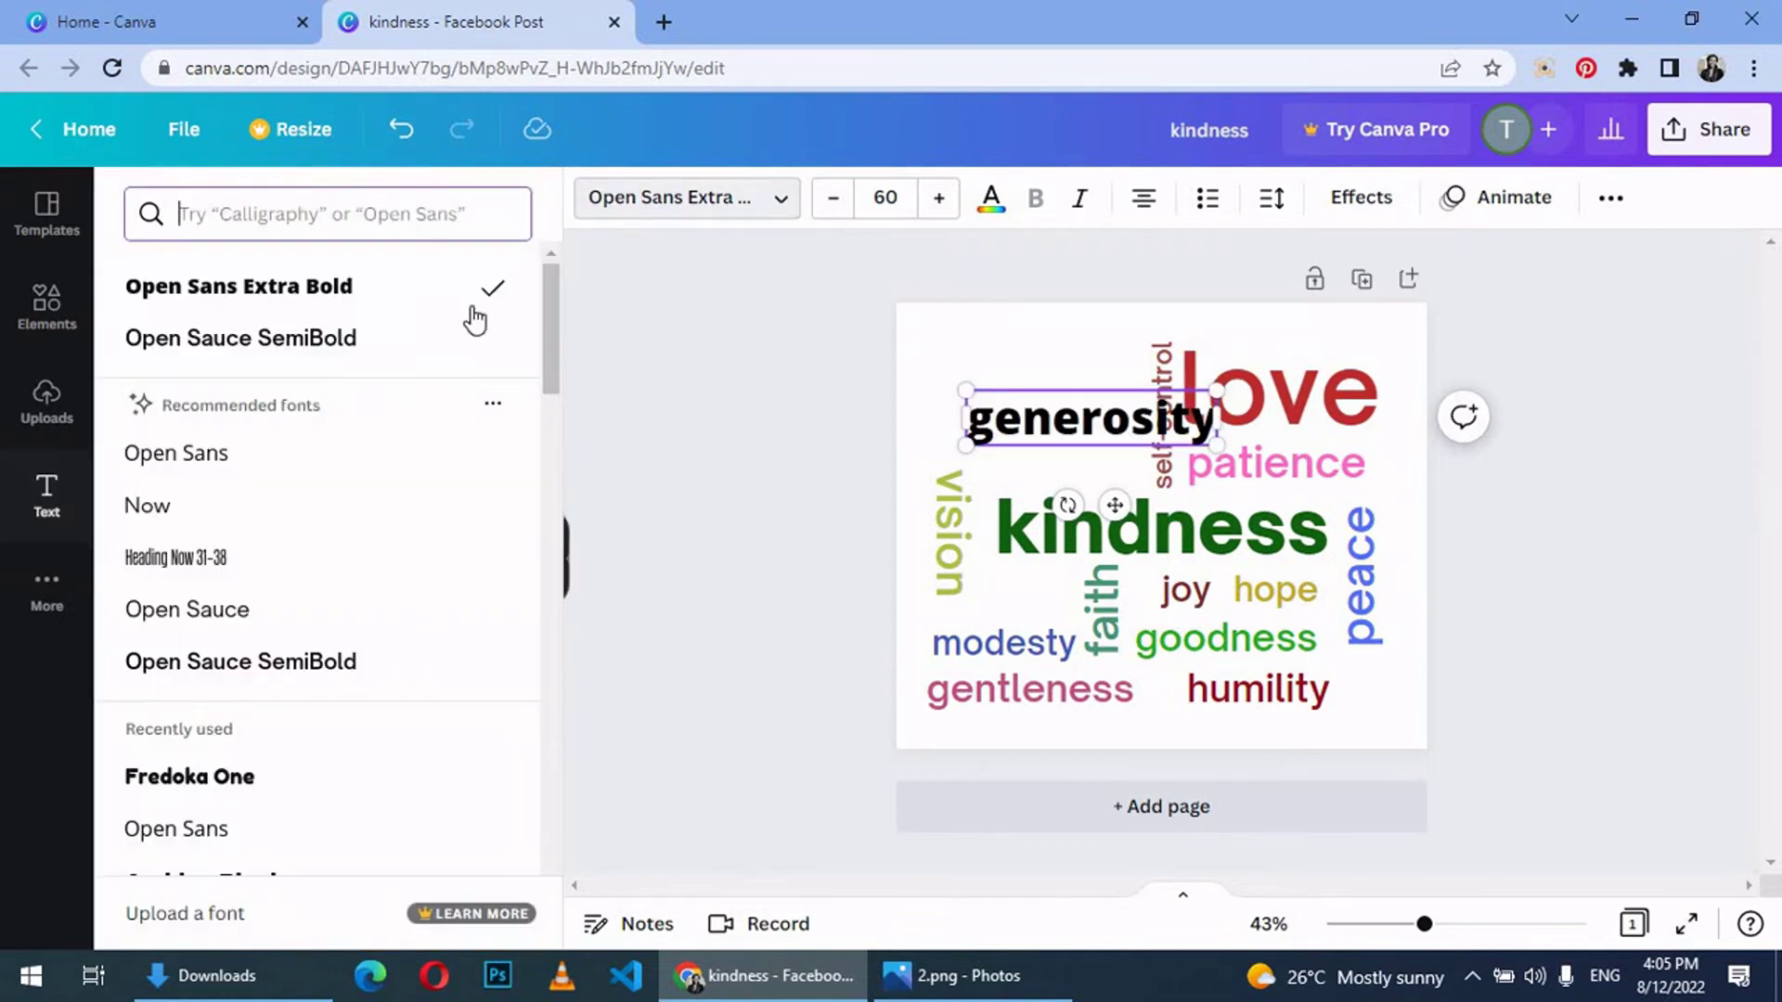
pyautogui.click(348, 339)
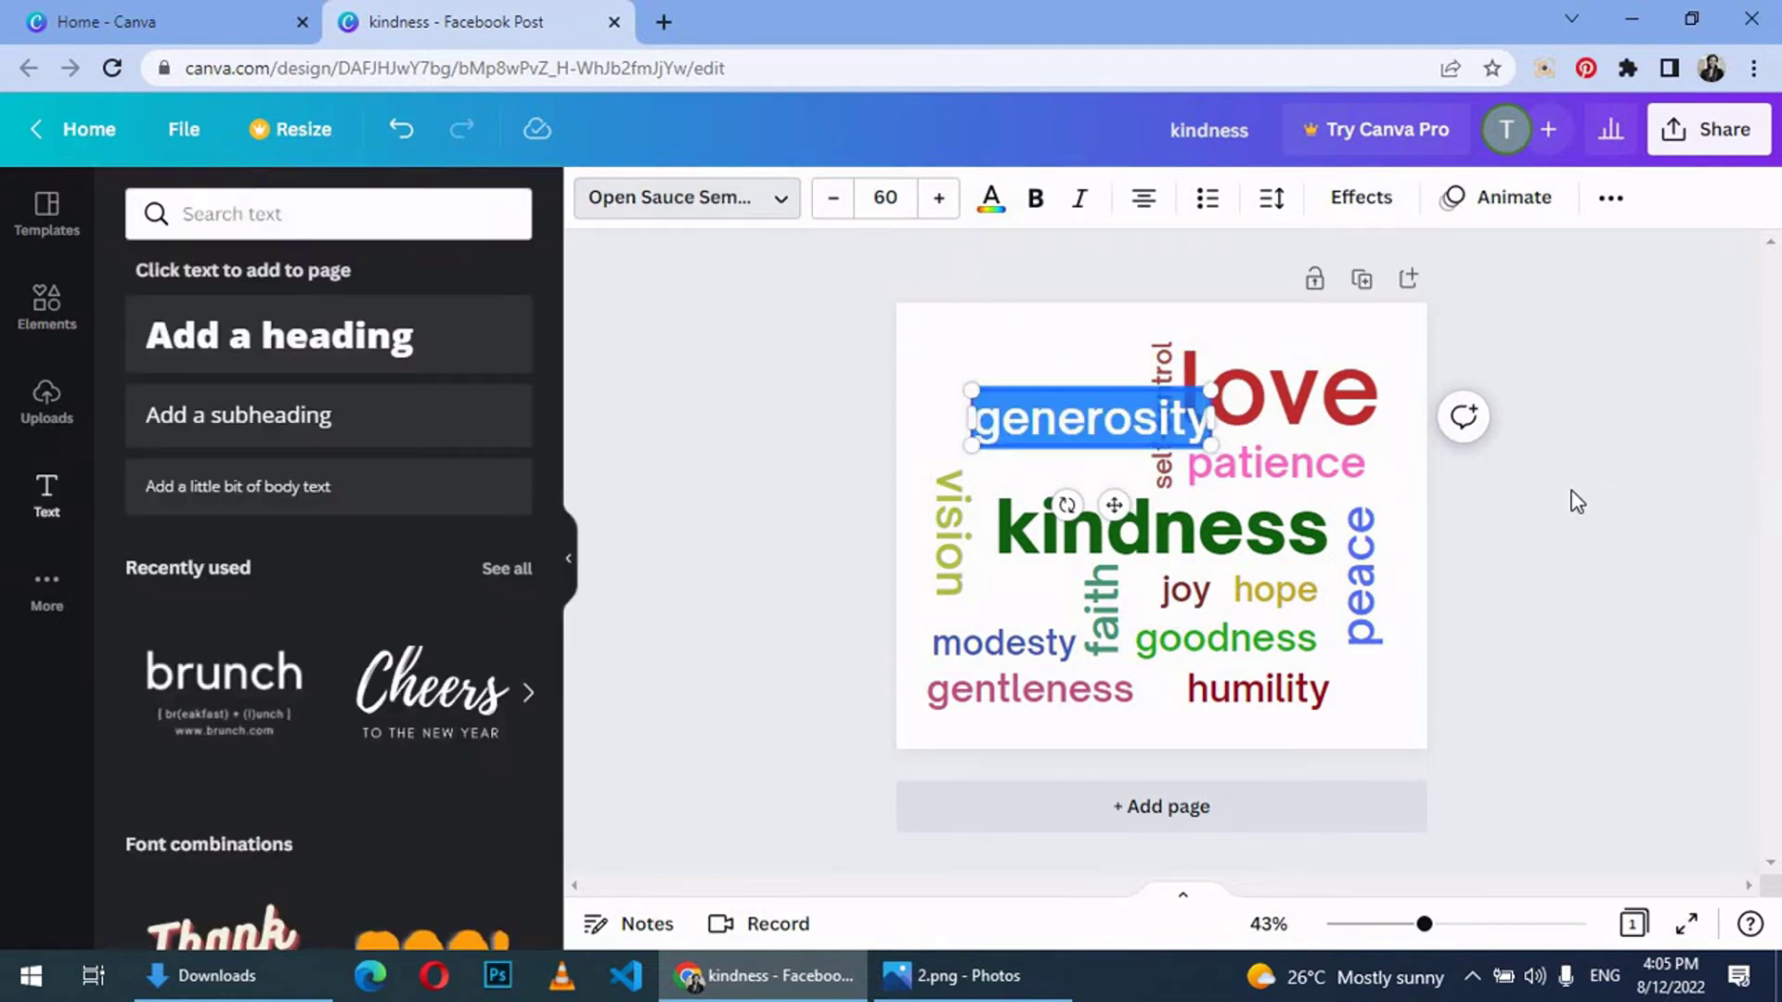
pyautogui.click(1573, 499)
# Step: Set generosity to size 40, colour it teal and copy it
pyautogui.click(885, 197)
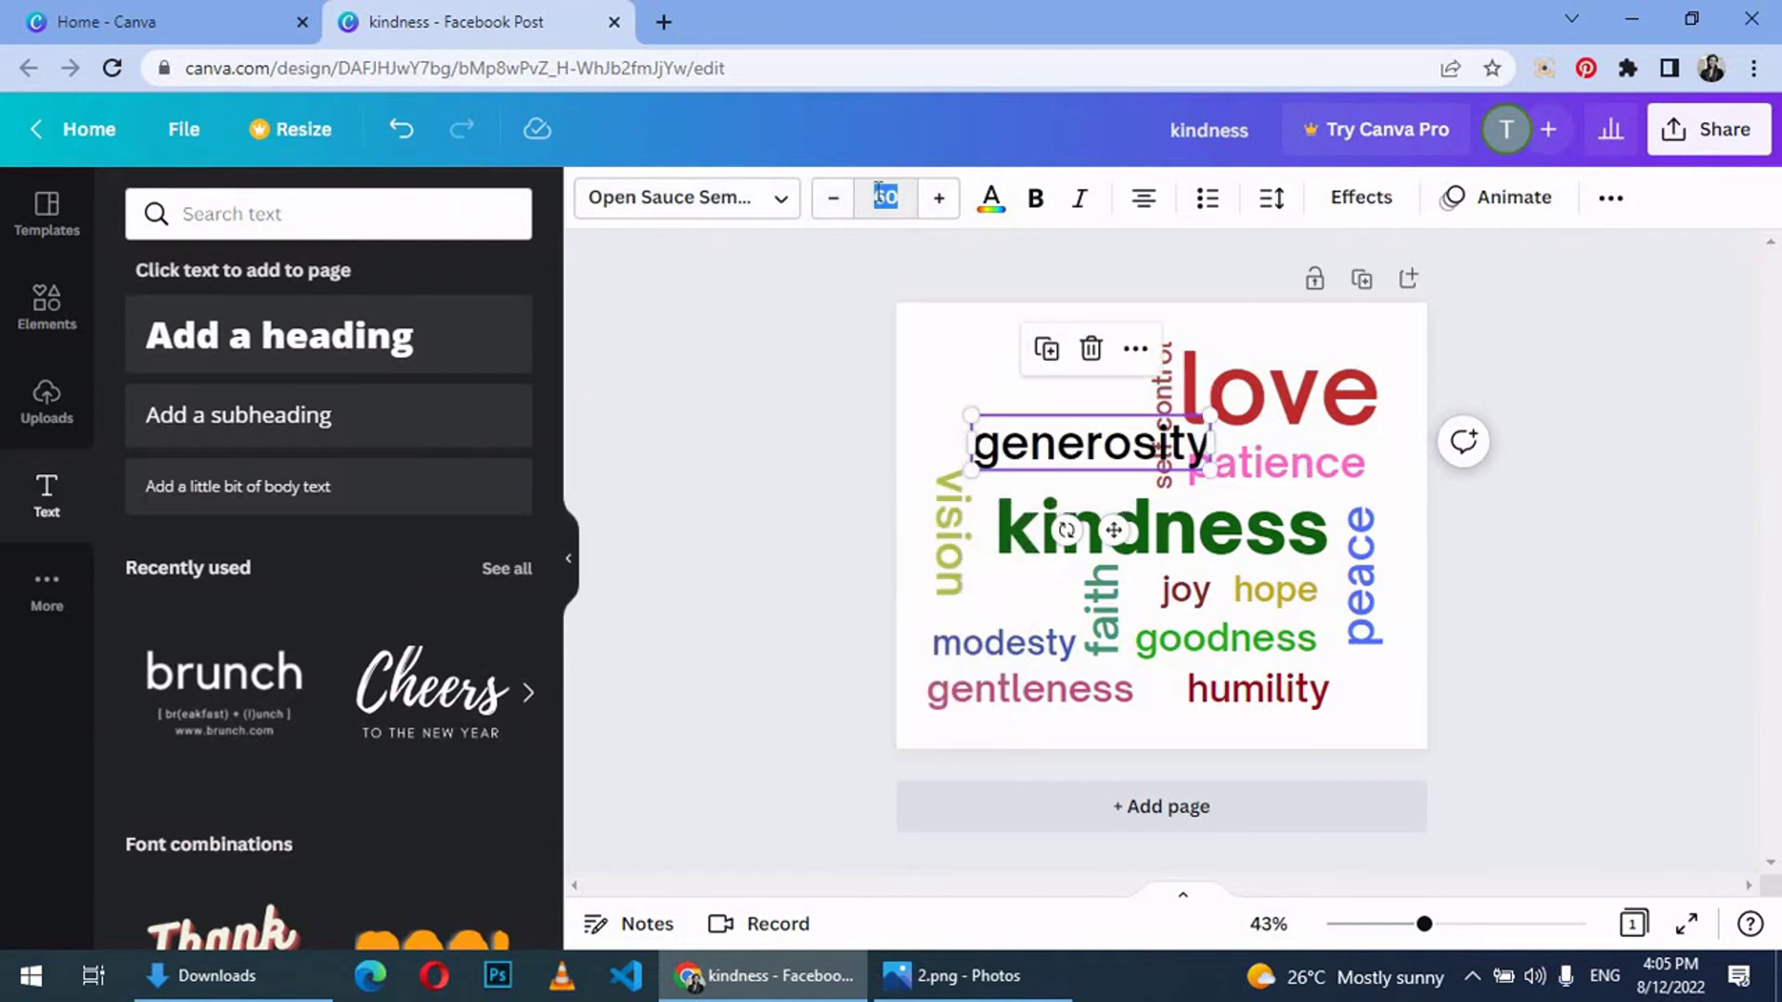
pyautogui.write('40')
pyautogui.press('Return')
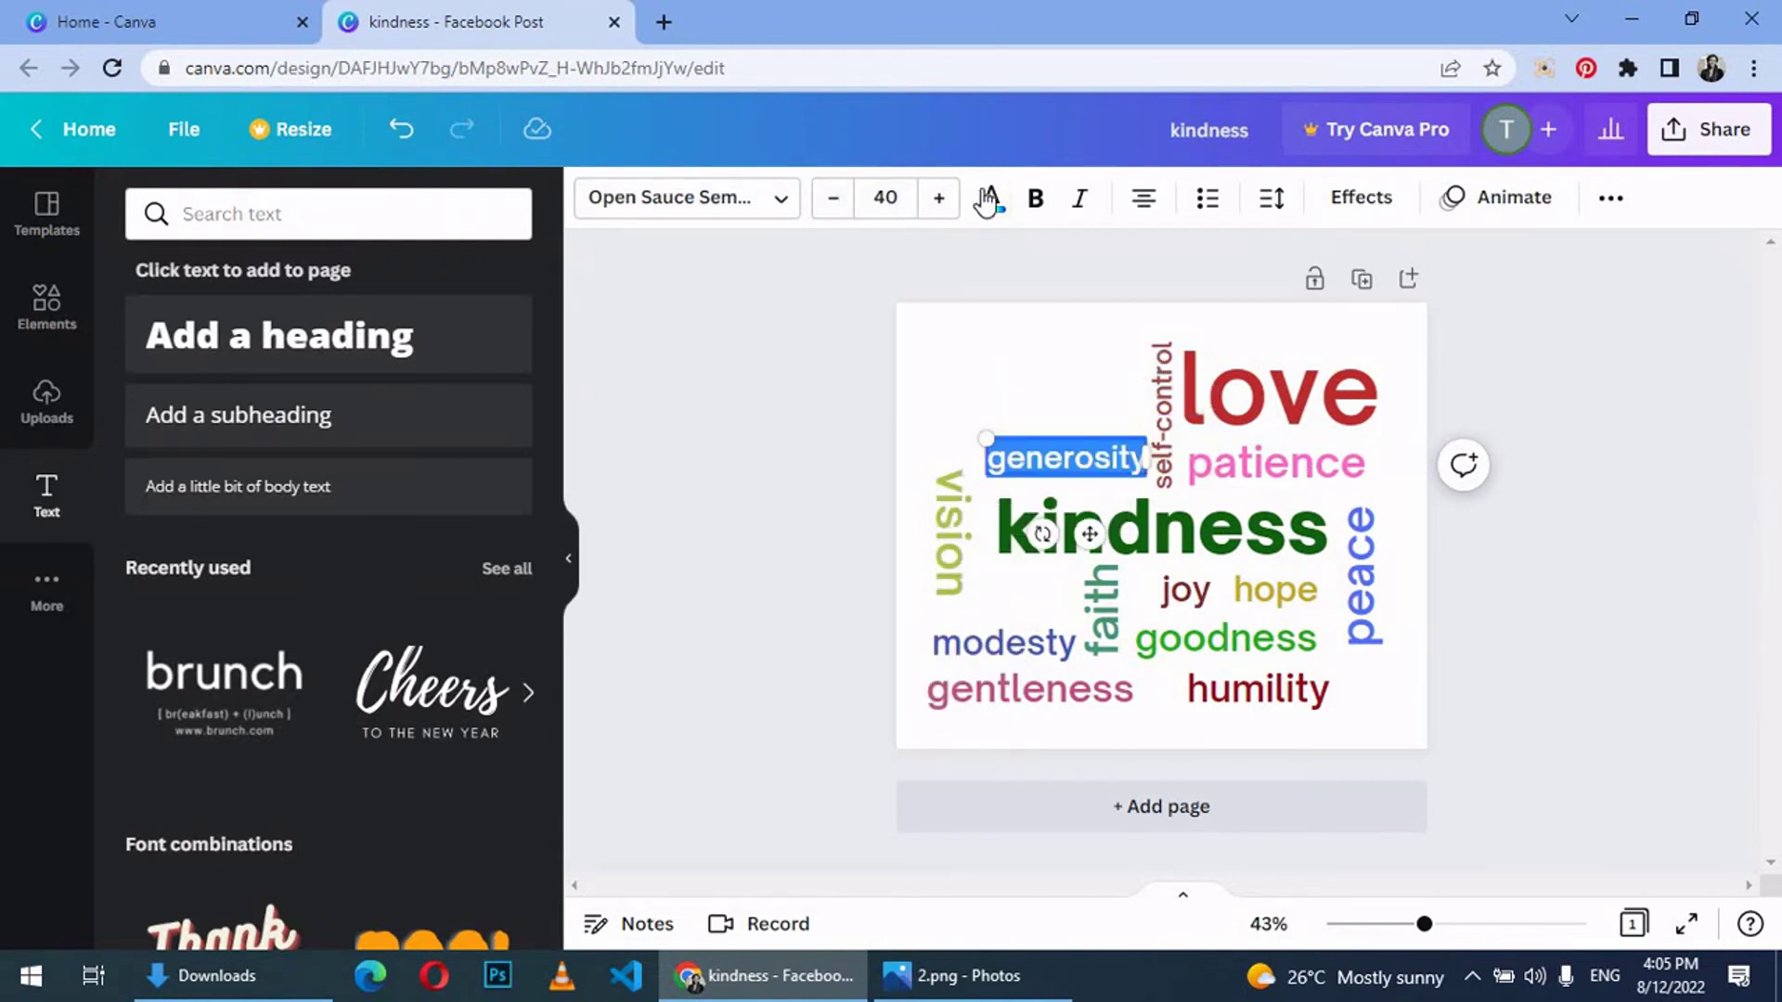
pyautogui.click(989, 196)
pyautogui.click(152, 334)
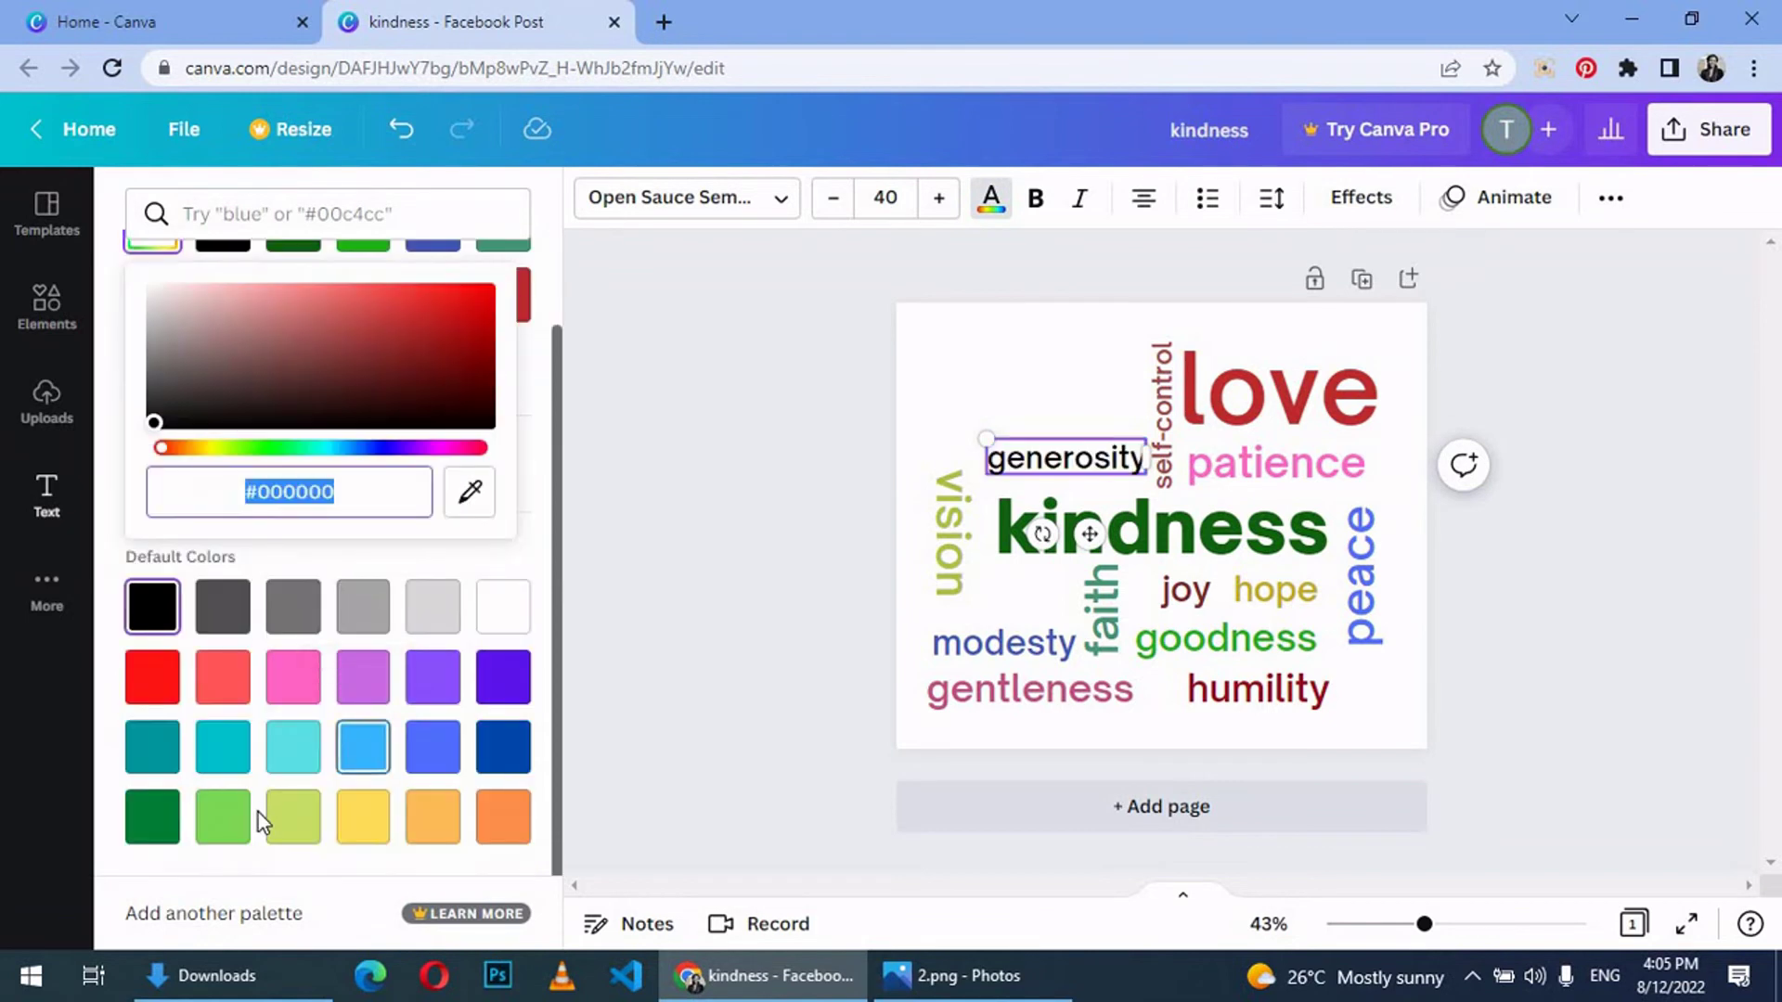
pyautogui.scroll(-2, 258, 811)
pyautogui.scroll(2, 262, 781)
pyautogui.click(224, 814)
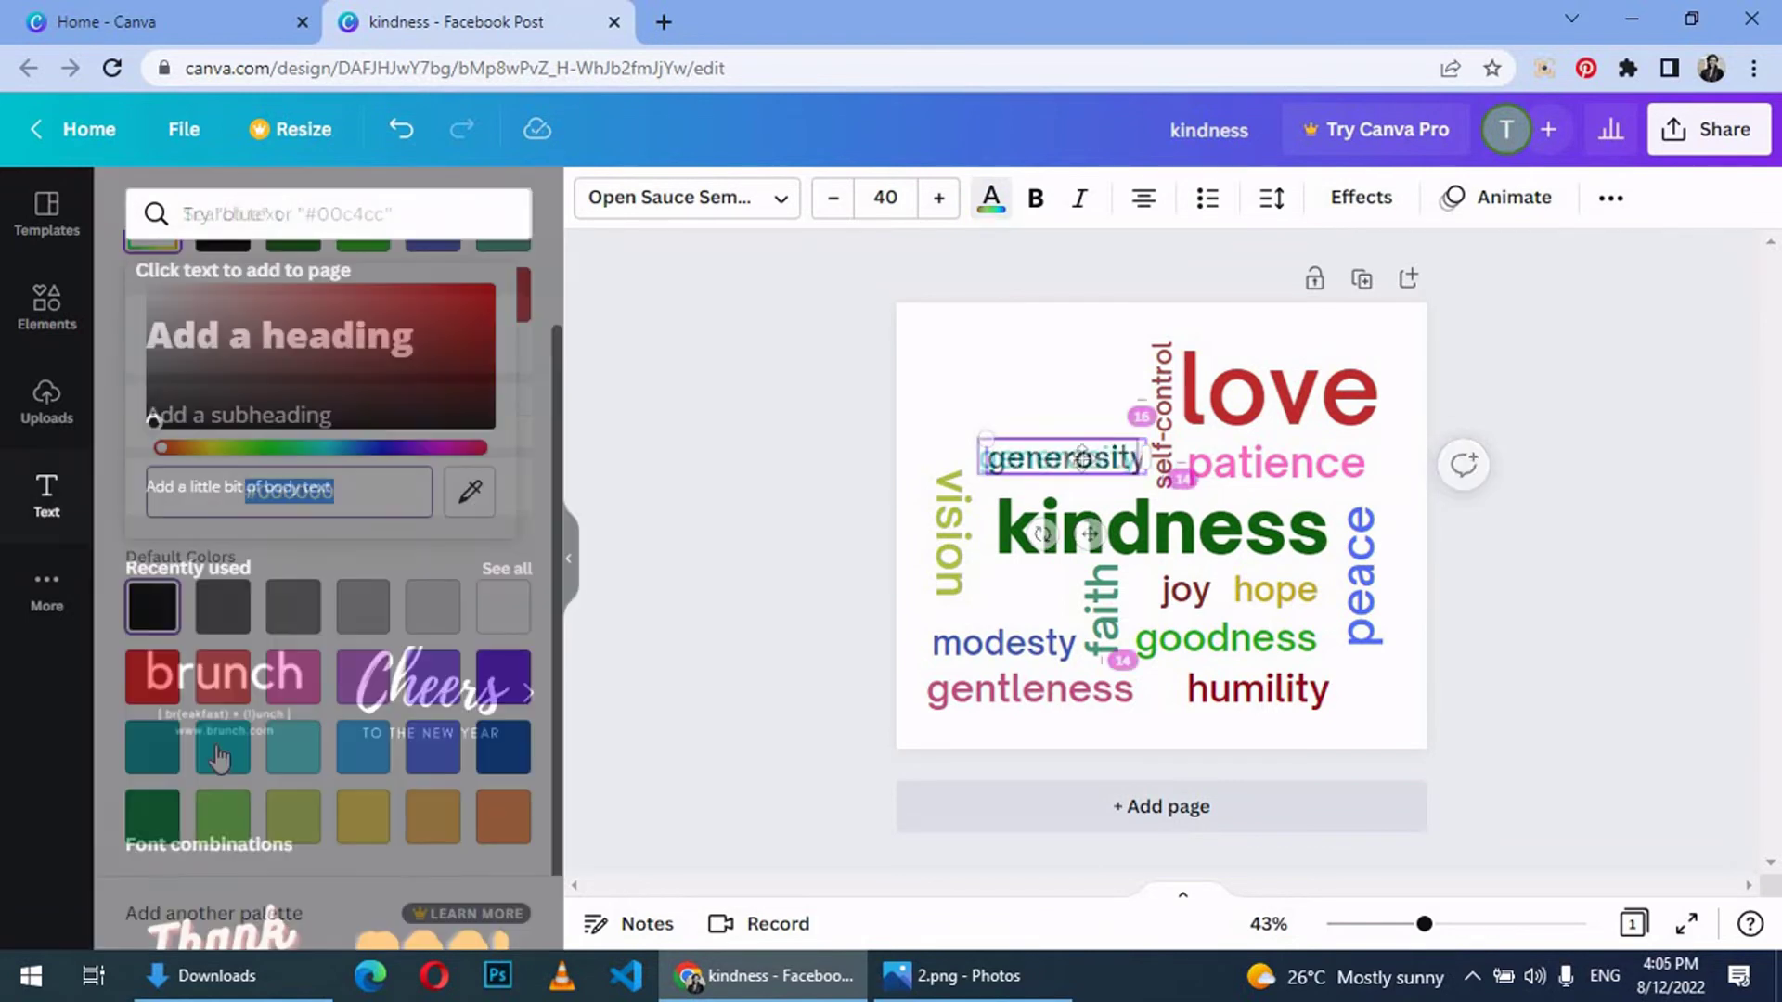
pyautogui.rightClick(1099, 350)
pyautogui.click(961, 424)
# Step: Paste a generosity copy as 'peace' and move it beside faith below kindness
pyautogui.rightClick(956, 423)
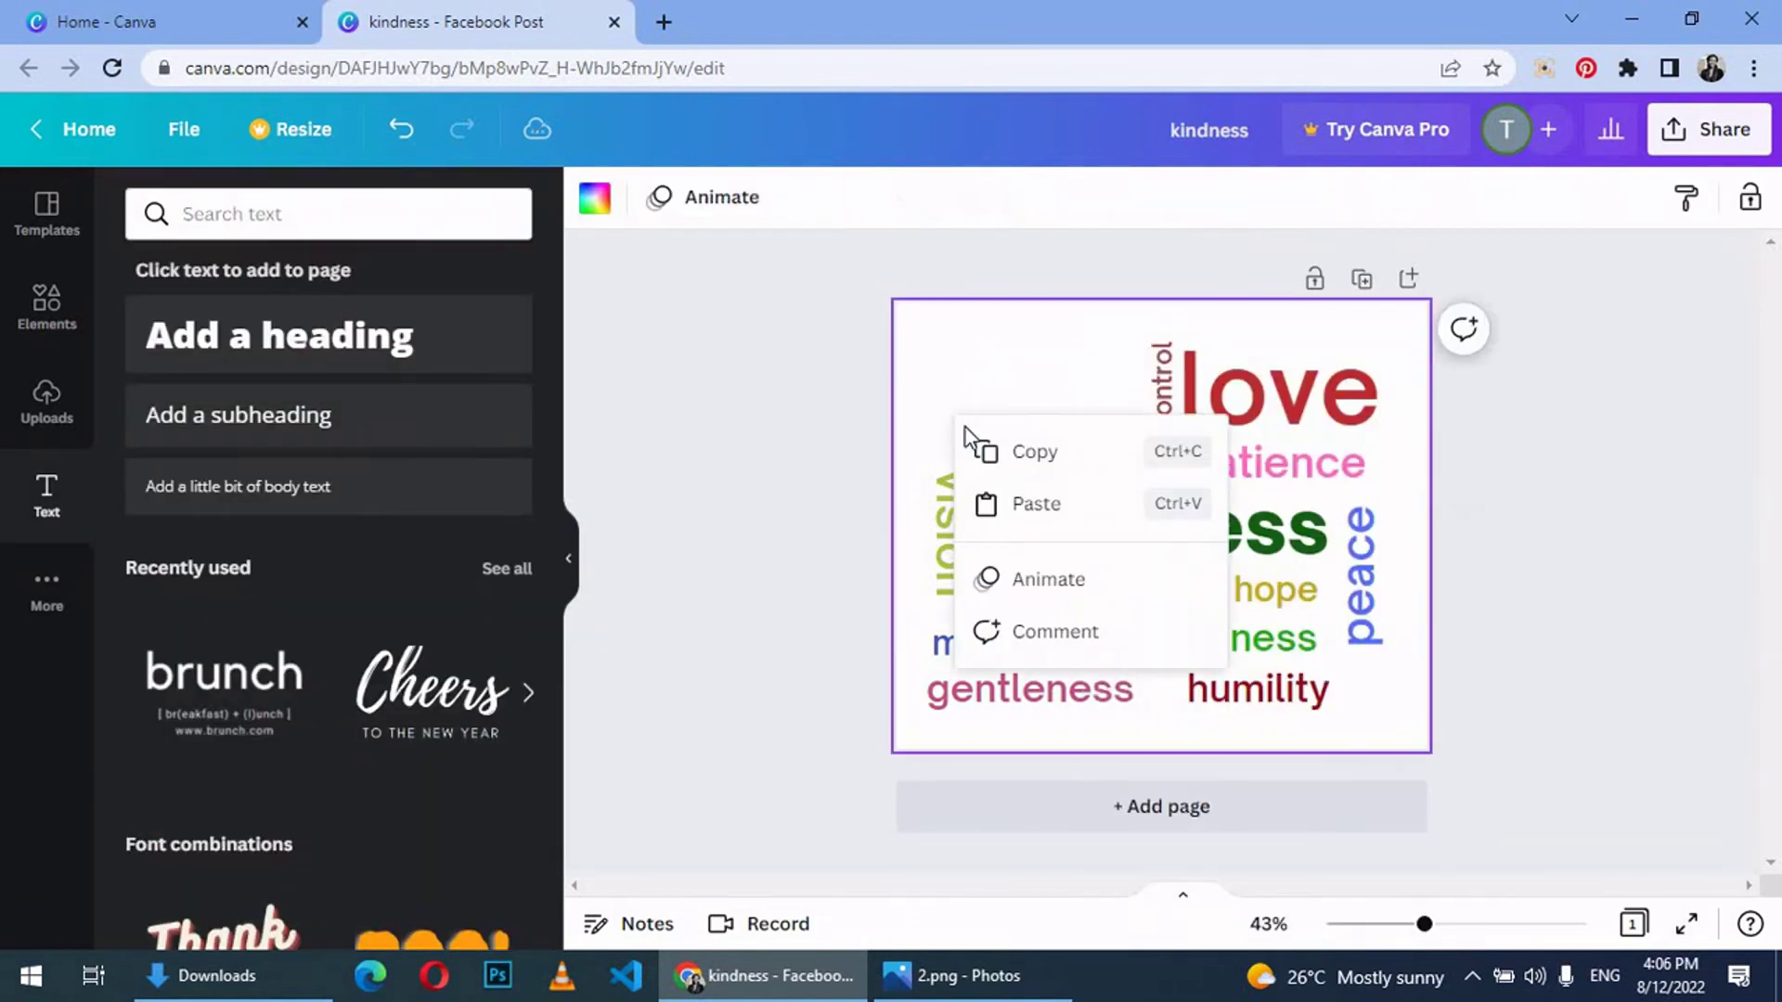
pyautogui.click(1016, 505)
pyautogui.moveTo(1056, 459); pyautogui.dragTo(1005, 407)
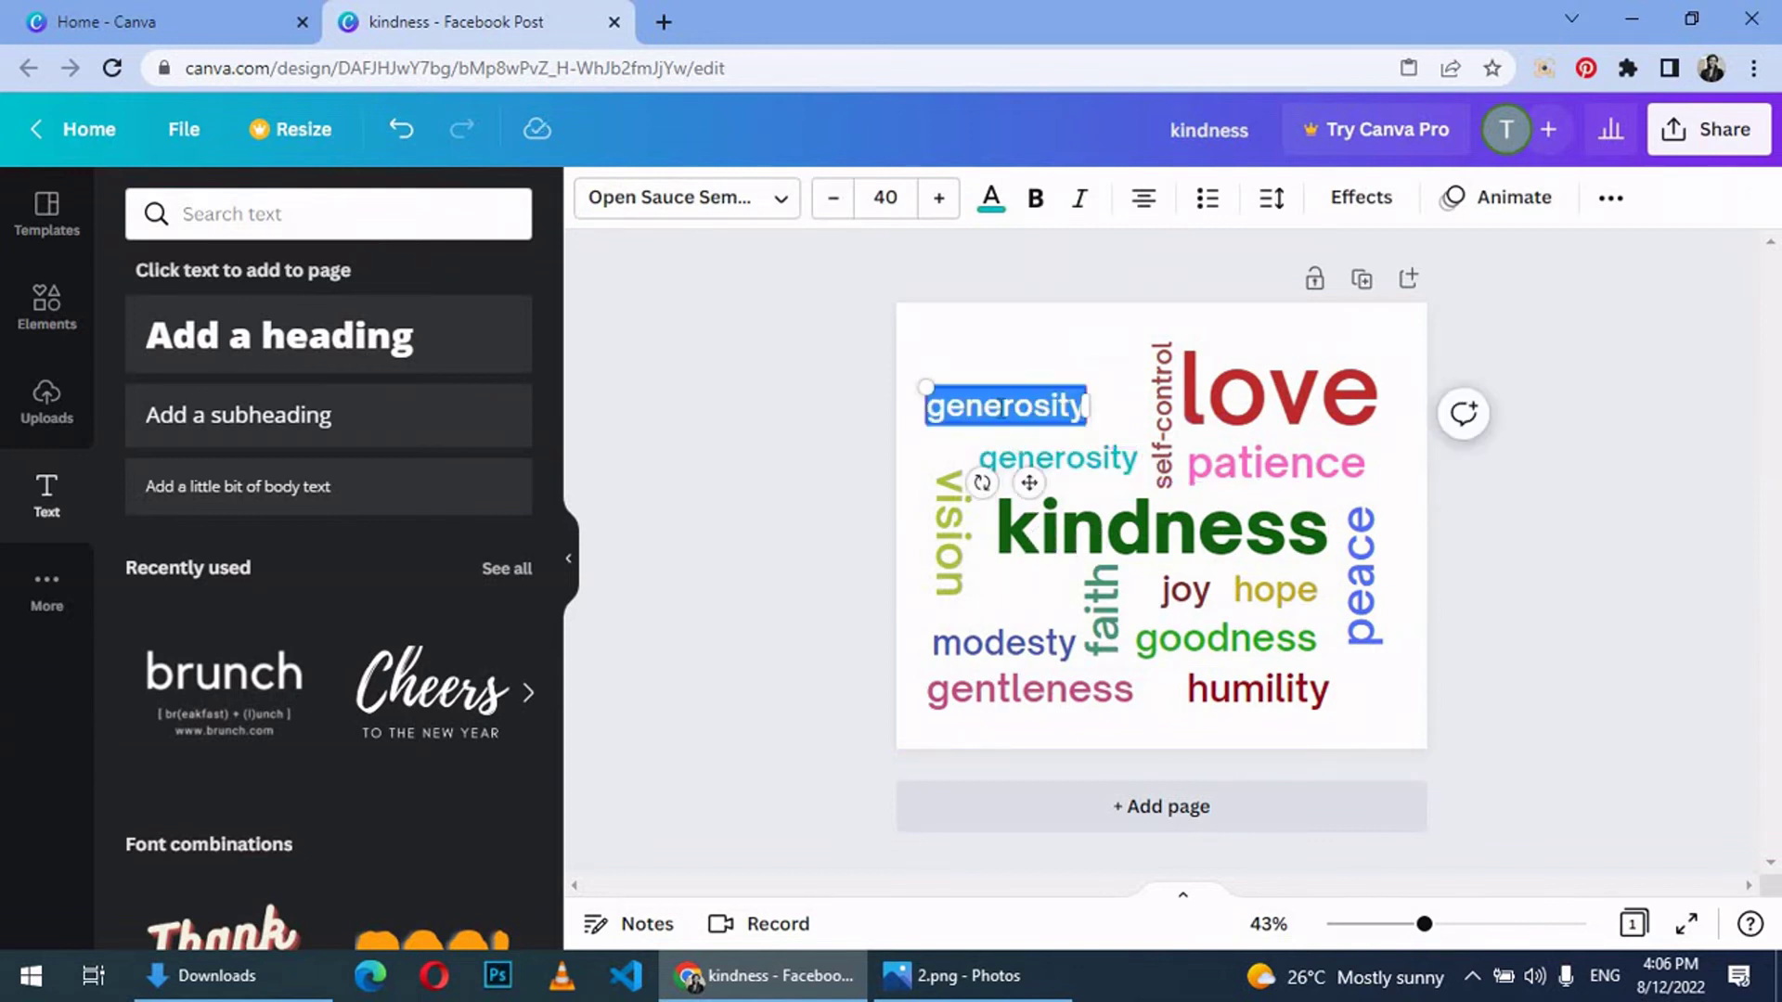
pyautogui.write('peace')
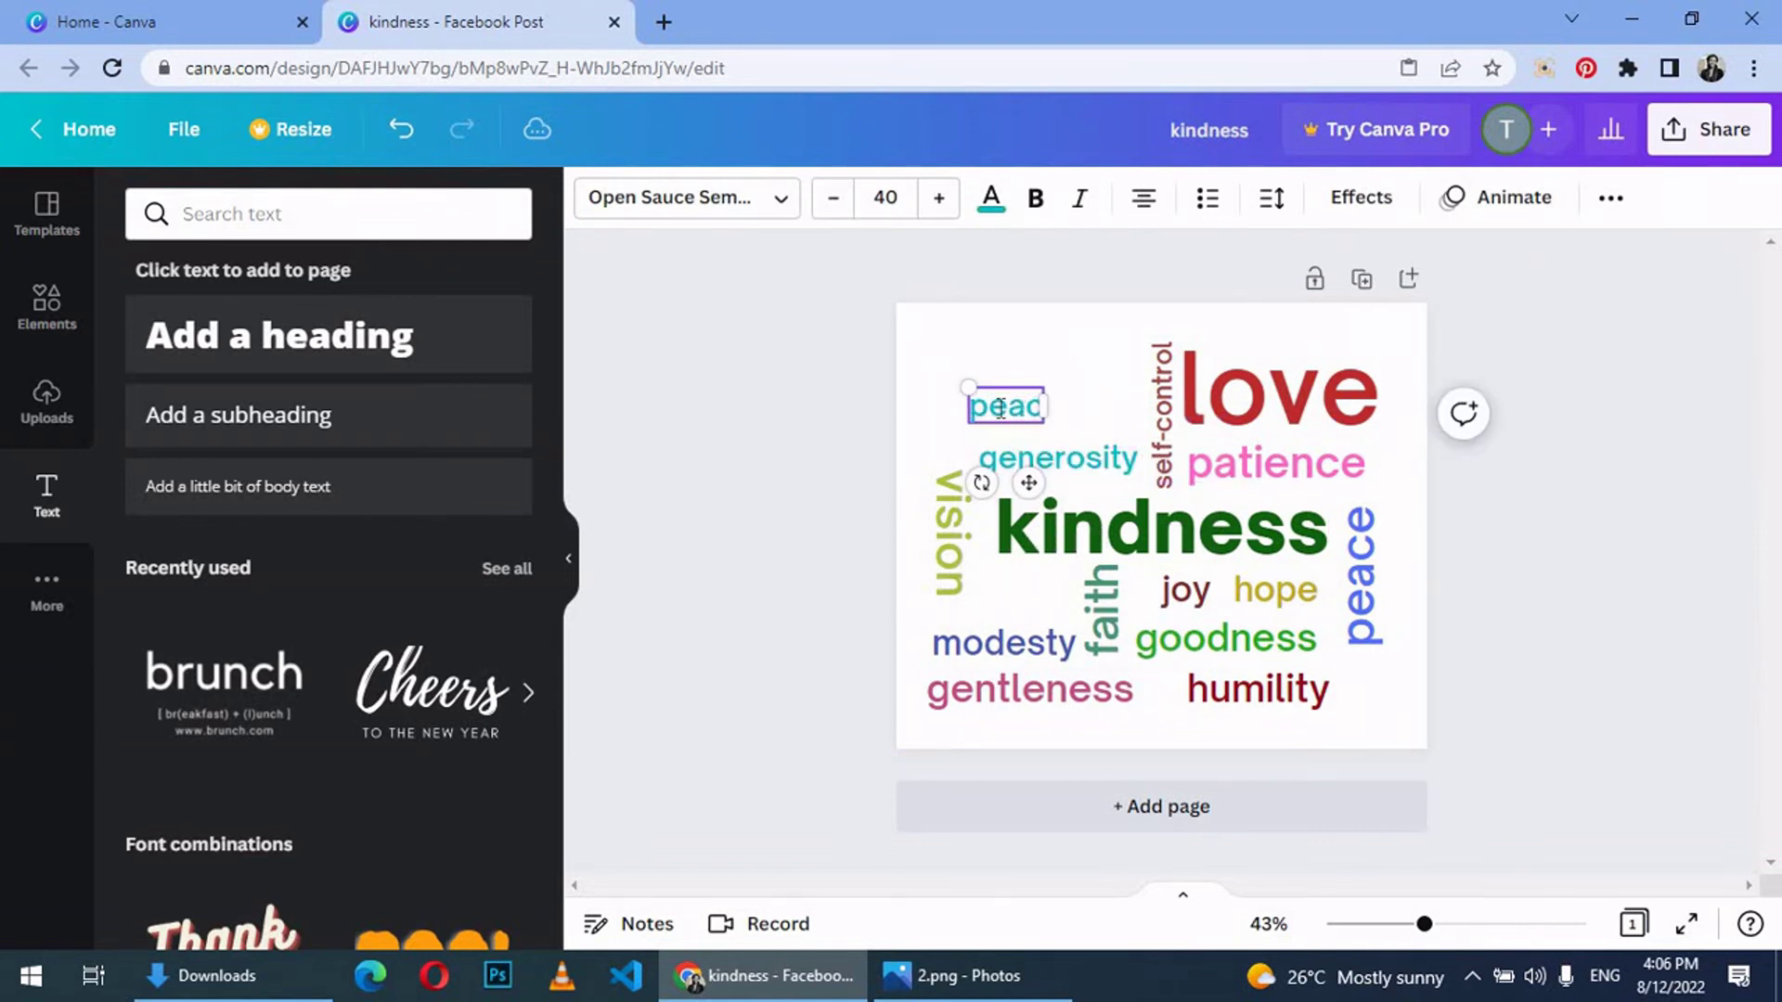
pyautogui.hotkey('ctrl', 'a')
pyautogui.click(990, 195)
pyautogui.scroll(-1, 354, 724)
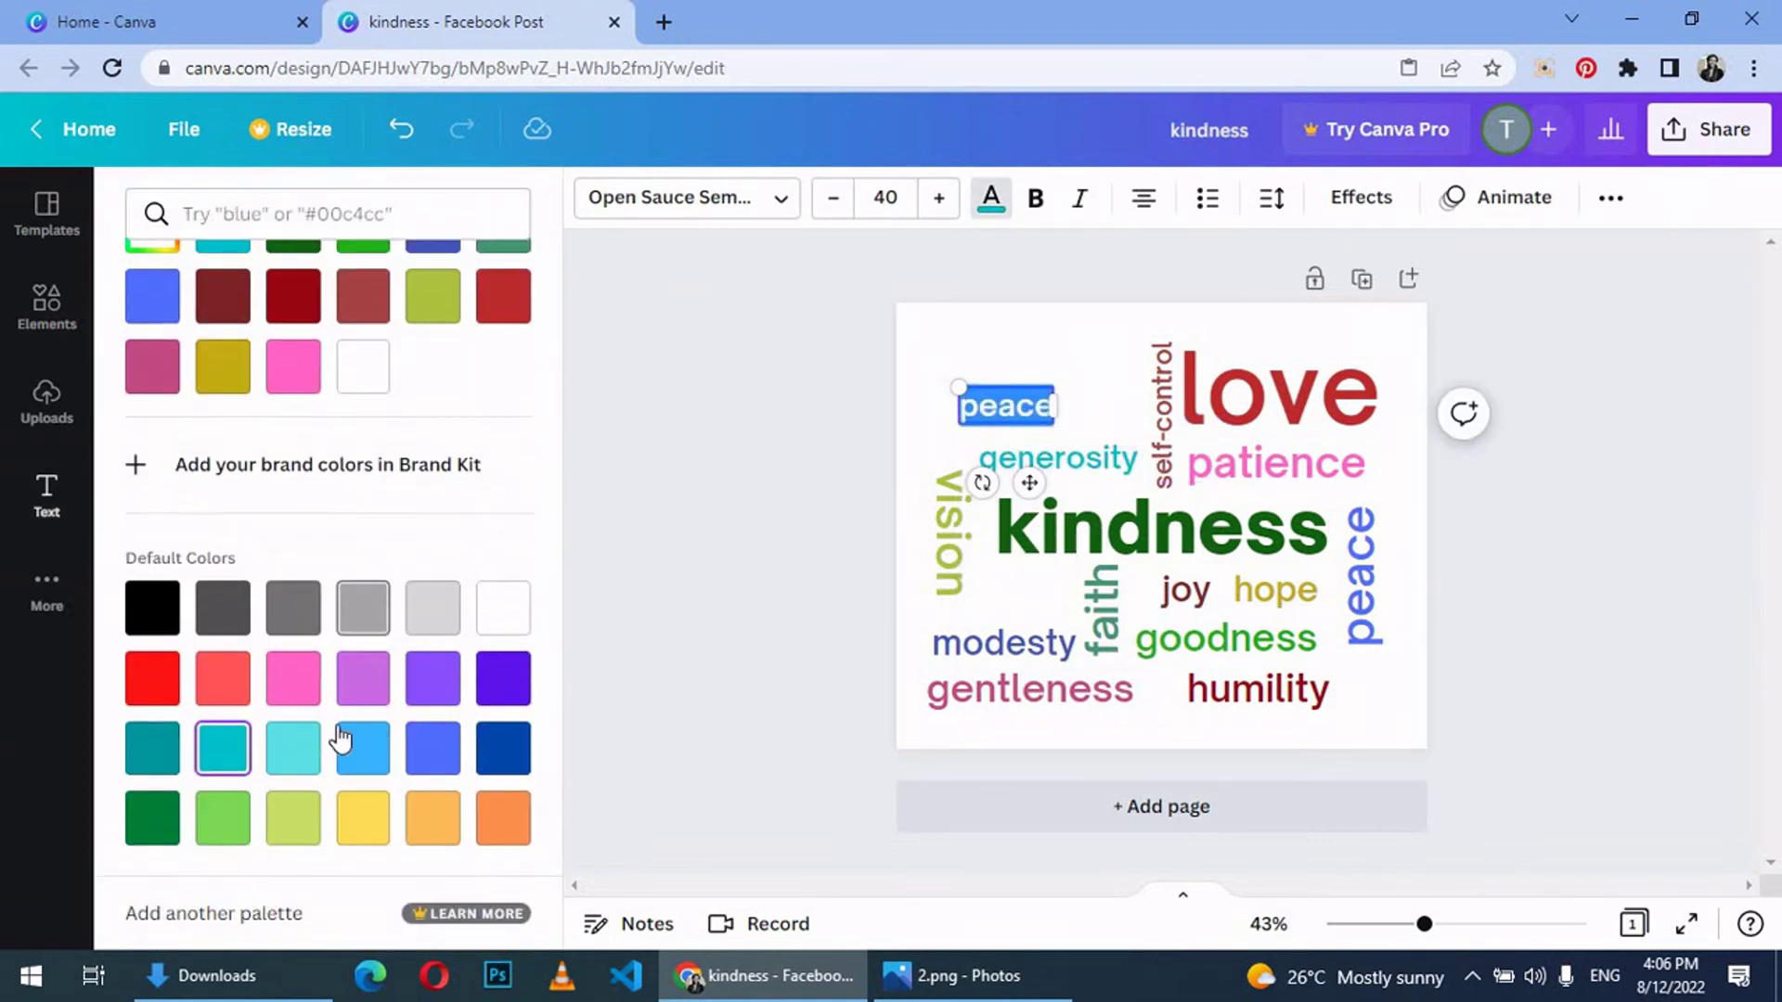
pyautogui.click(355, 821)
pyautogui.moveTo(1006, 405); pyautogui.dragTo(1007, 582)
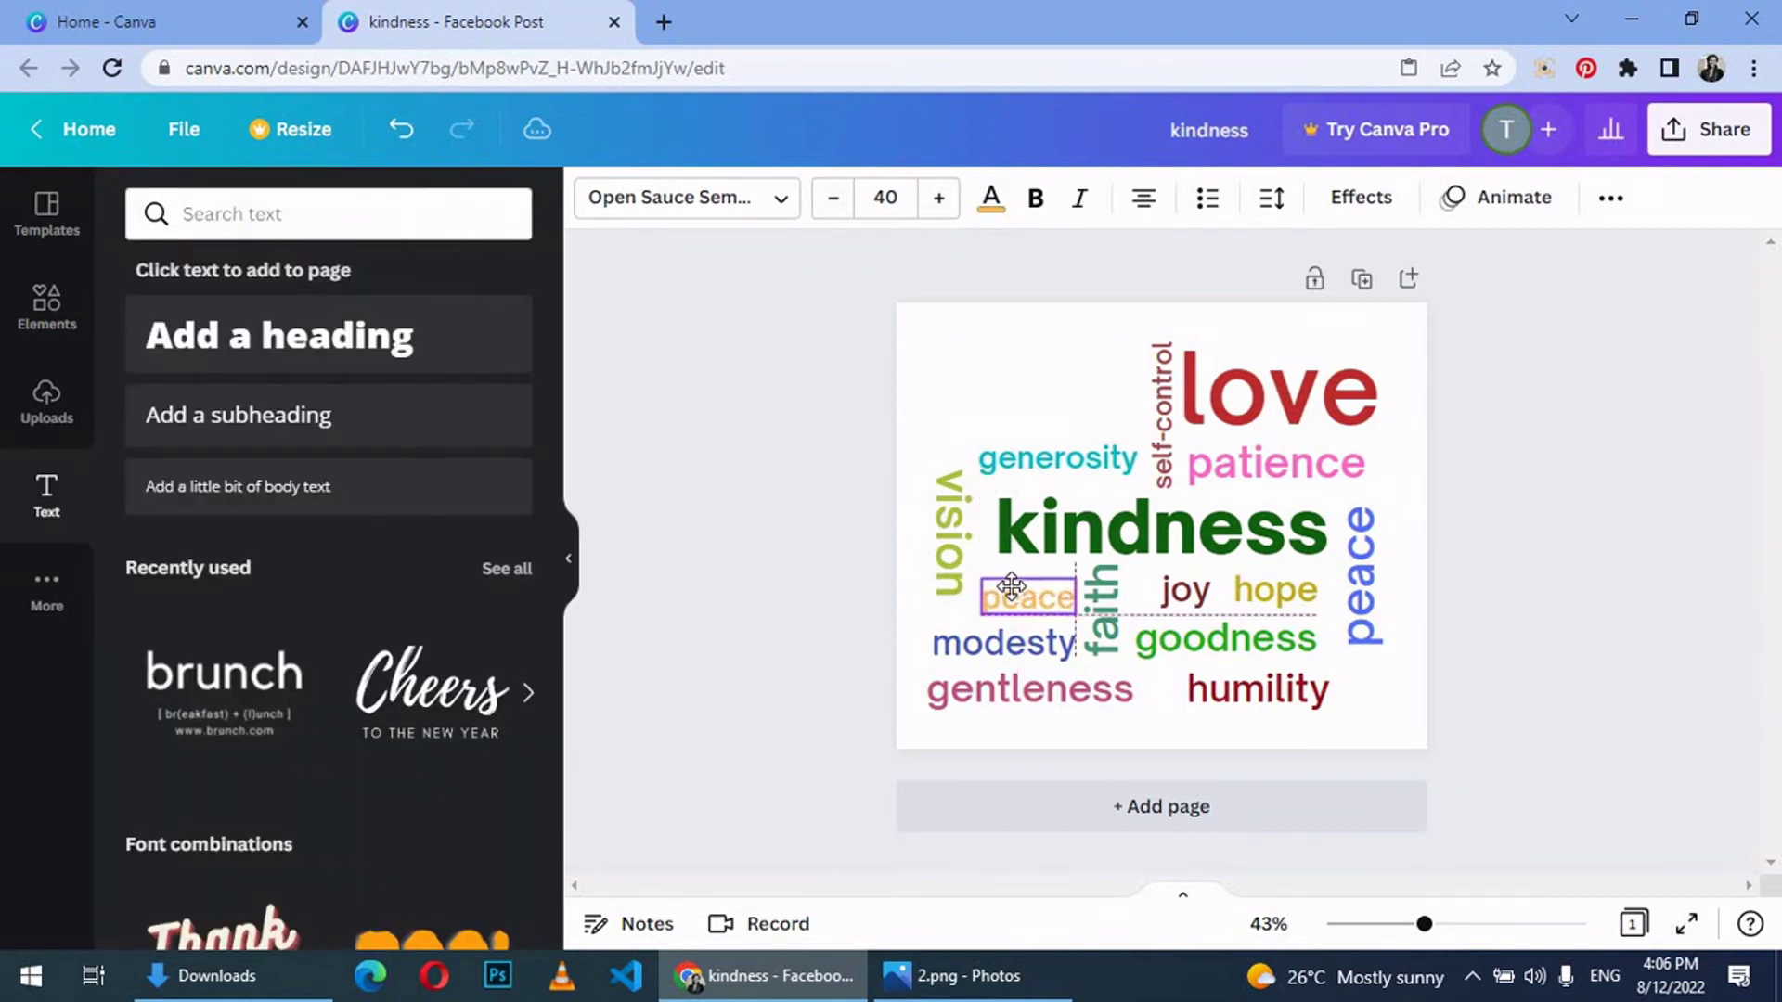
# Step: Recolour peace orange and nudge it slightly down into place
pyautogui.click(990, 197)
pyautogui.scroll(-1, 387, 744)
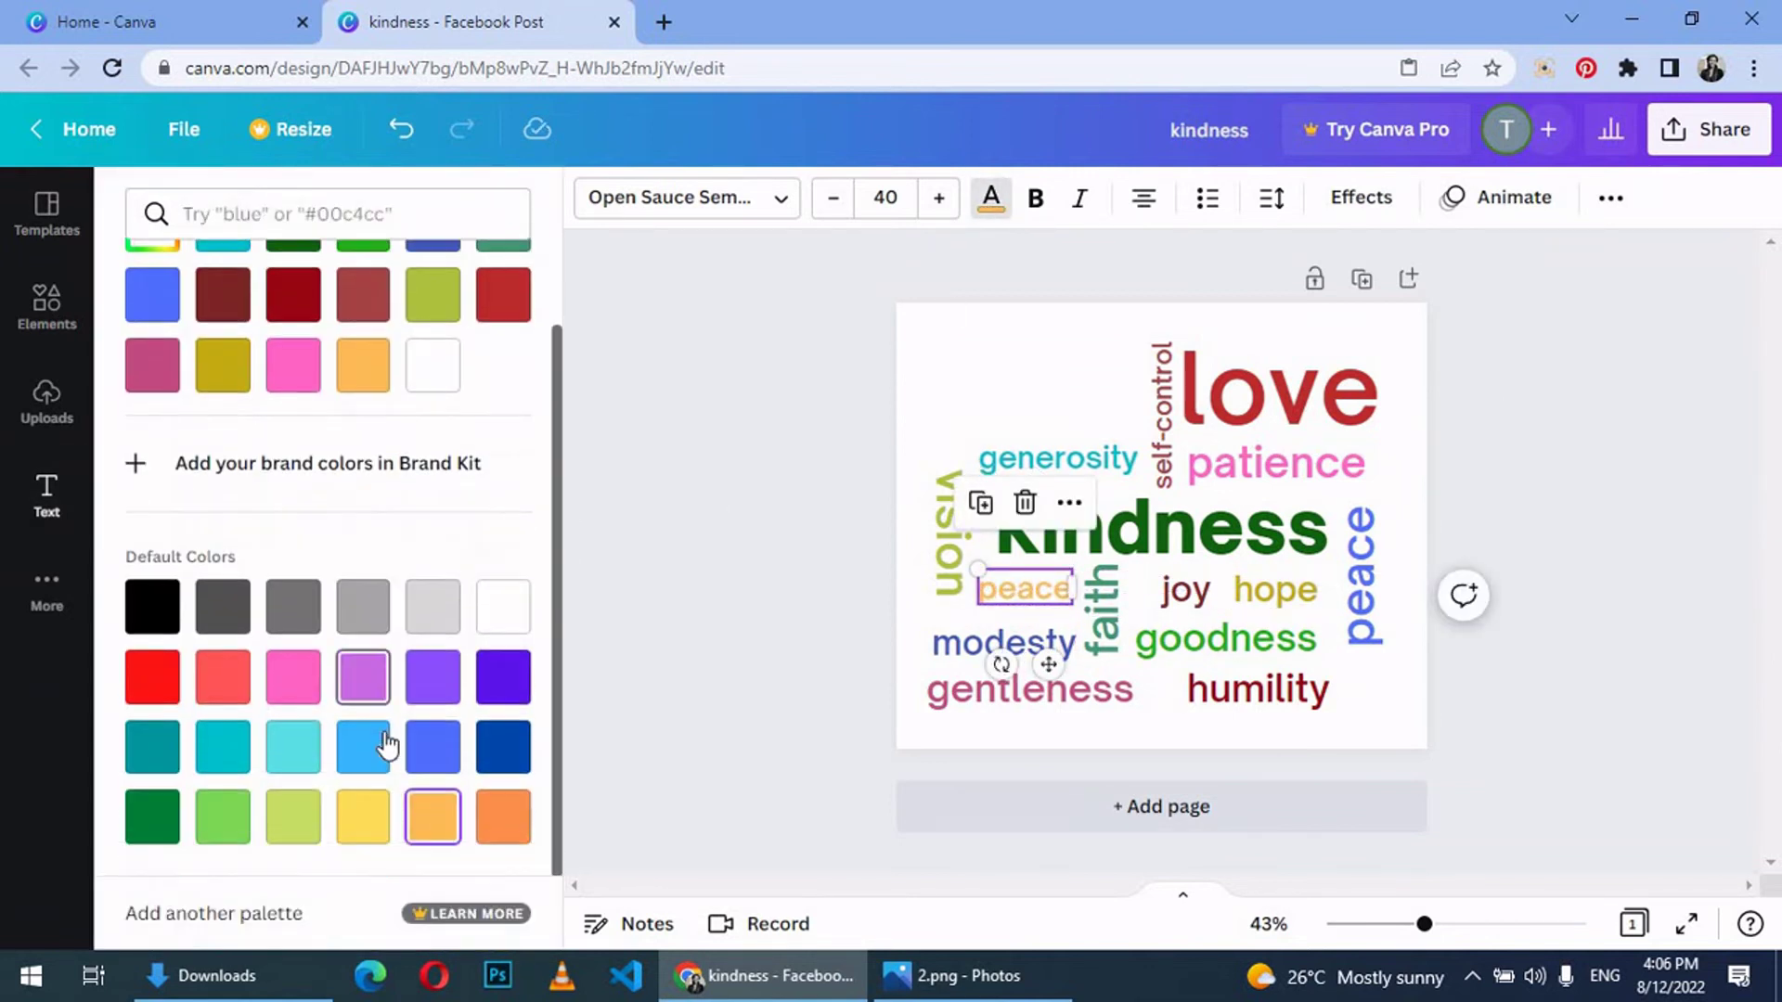
pyautogui.click(510, 816)
pyautogui.click(1586, 694)
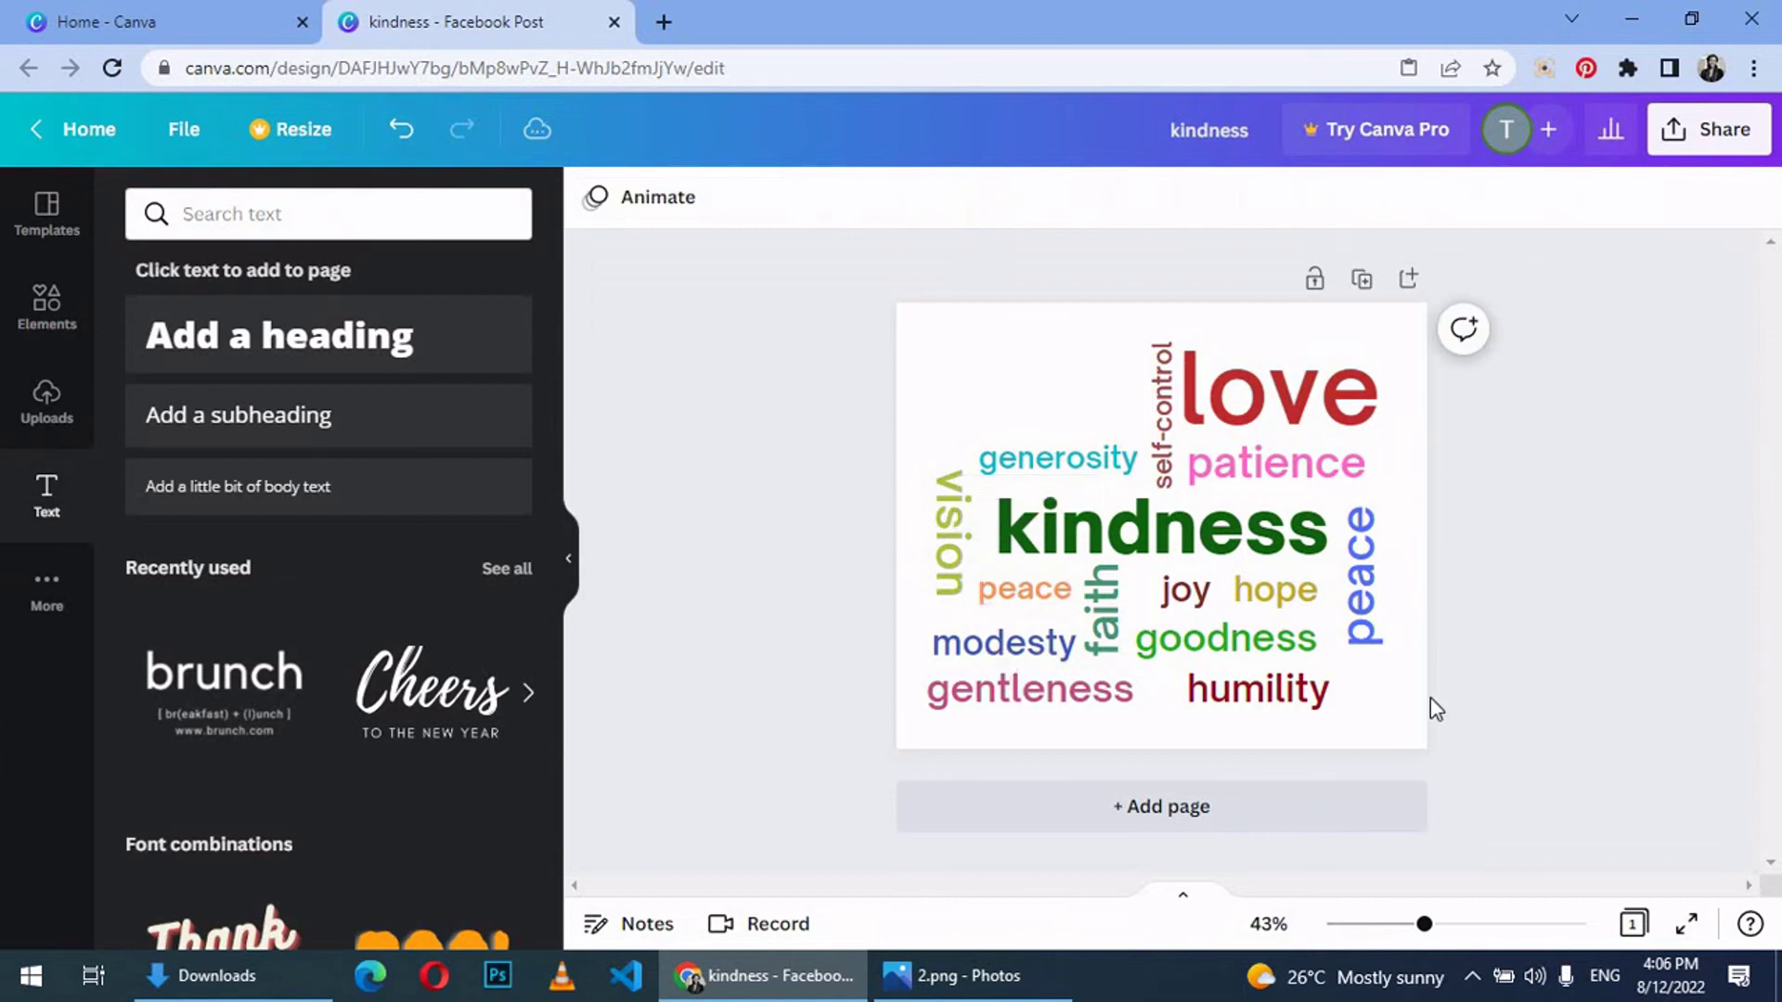
pyautogui.click(1026, 594)
pyautogui.moveTo(1026, 592); pyautogui.dragTo(1023, 599)
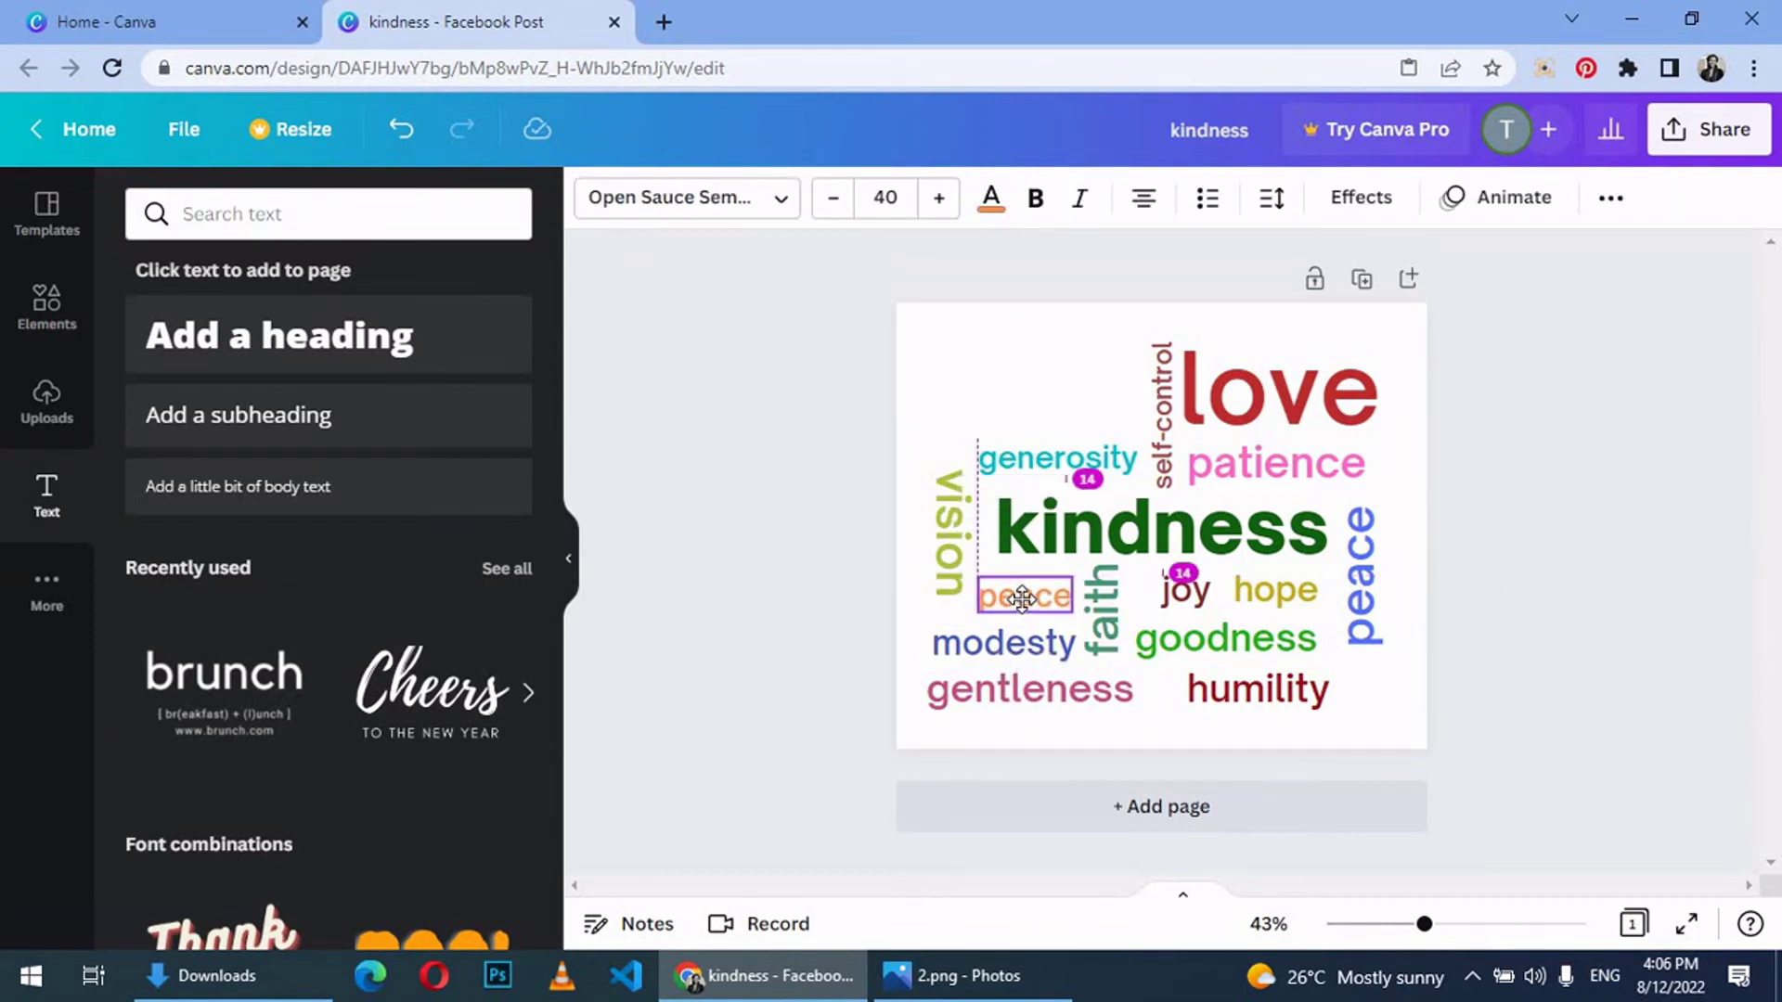
pyautogui.click(1084, 421)
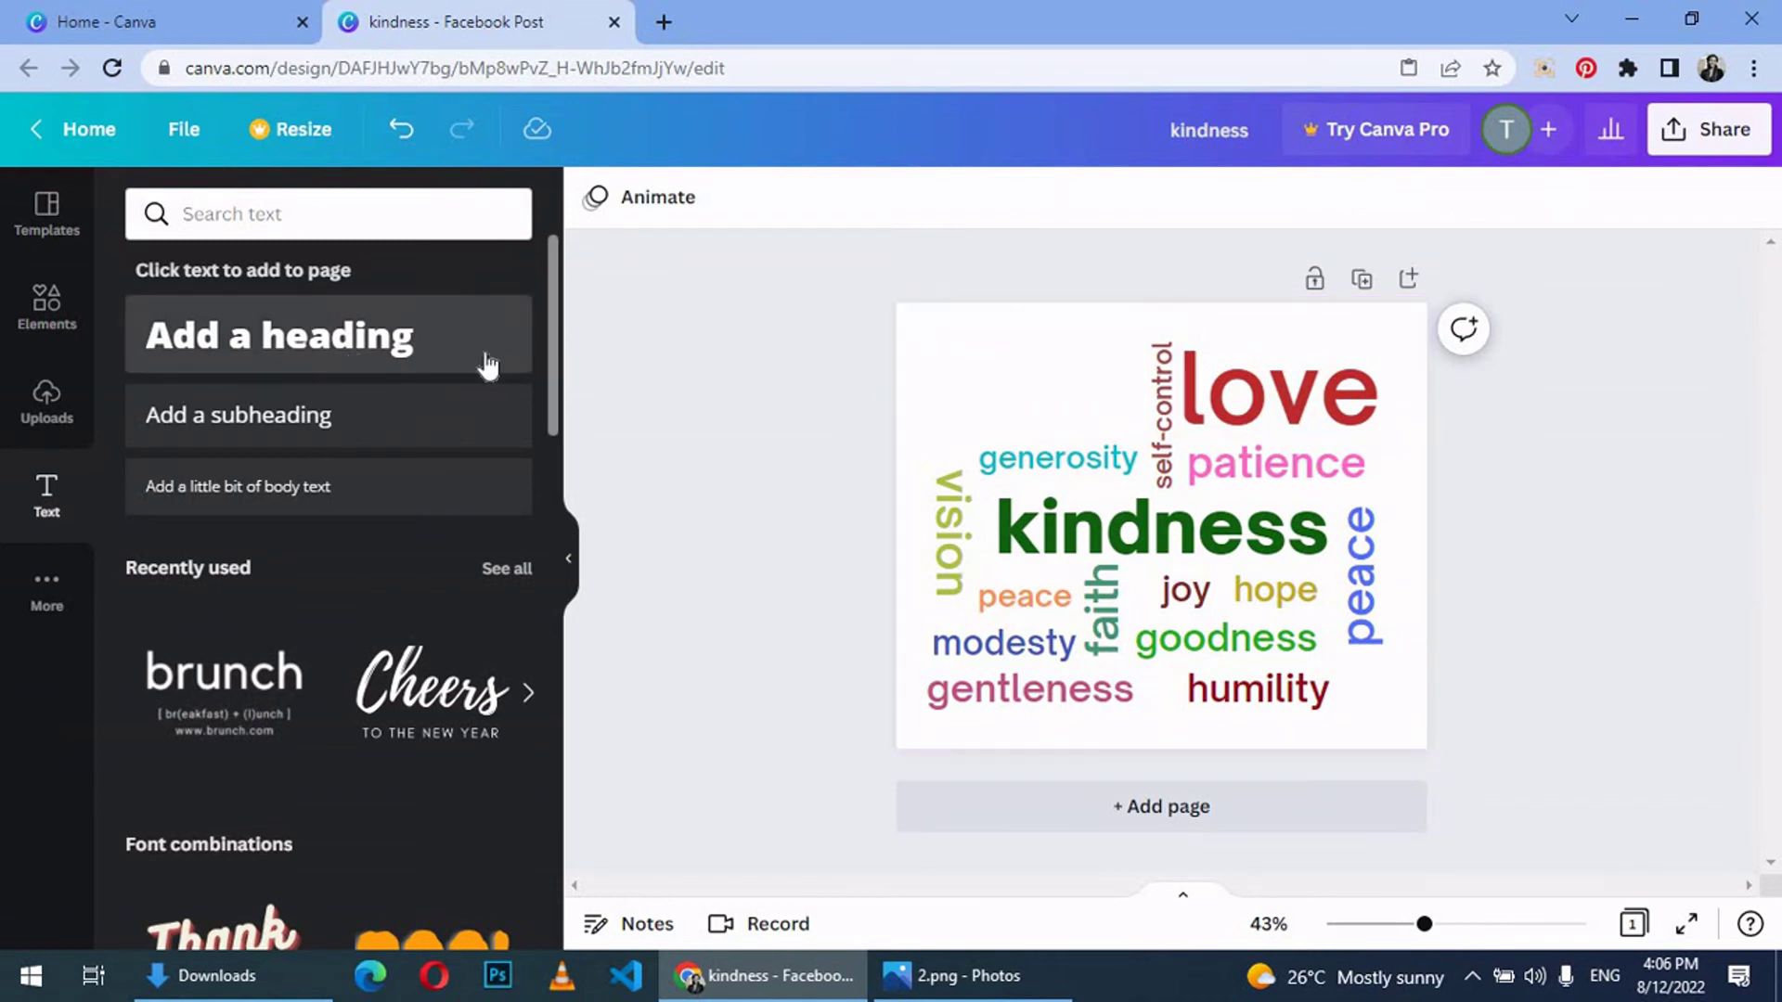
# Step: Add an enlarged 'grace' heading in Open Sauce SemiBold at the upper left
pyautogui.click(280, 336)
pyautogui.moveTo(1157, 526); pyautogui.dragTo(1067, 400)
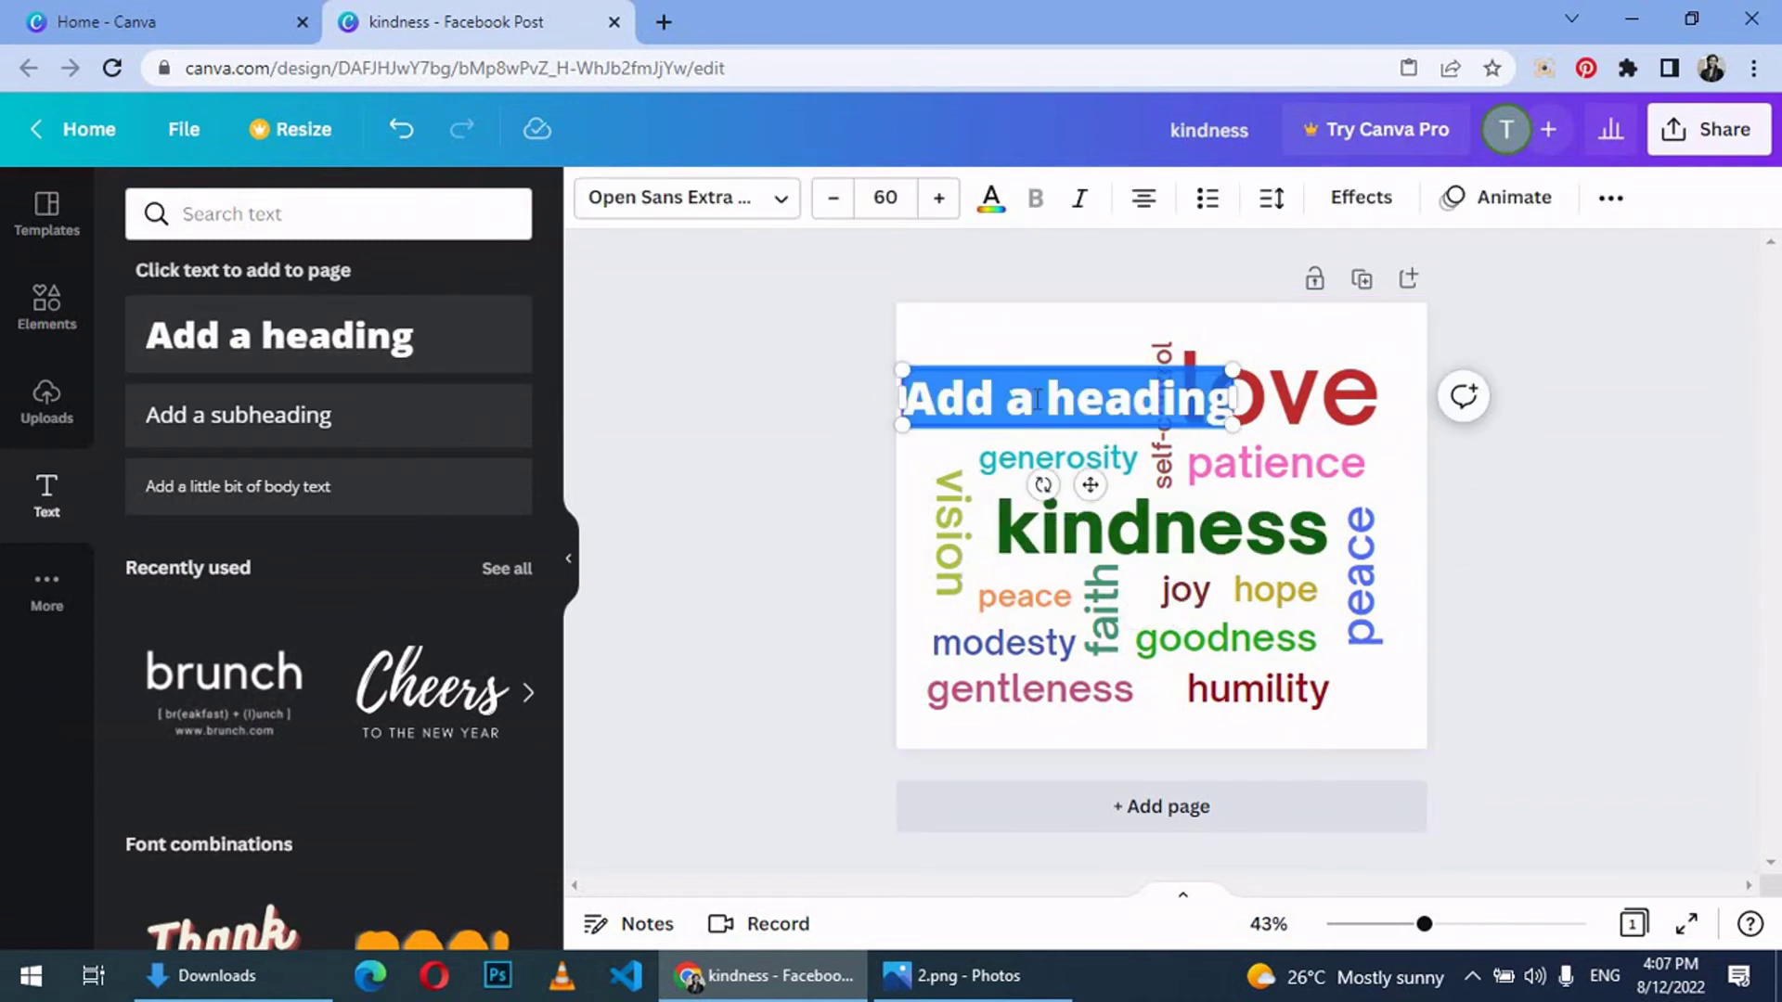
pyautogui.write('grace')
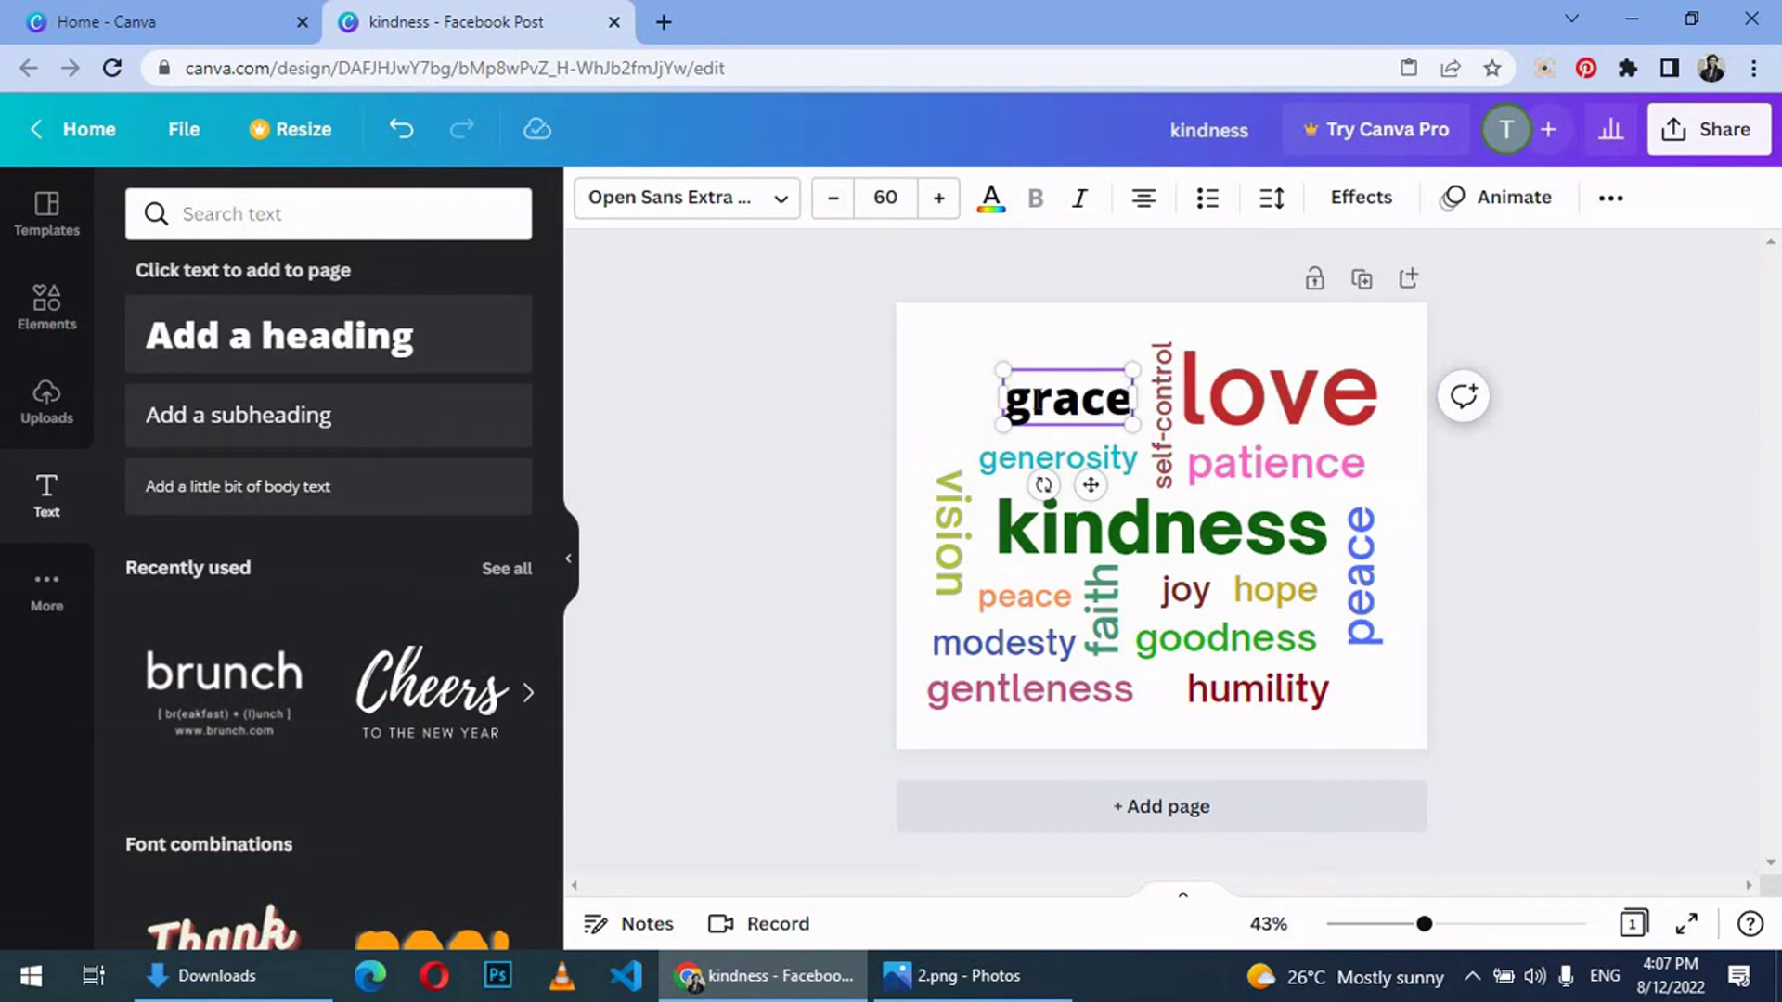
pyautogui.hotkey('ctrl', 'a')
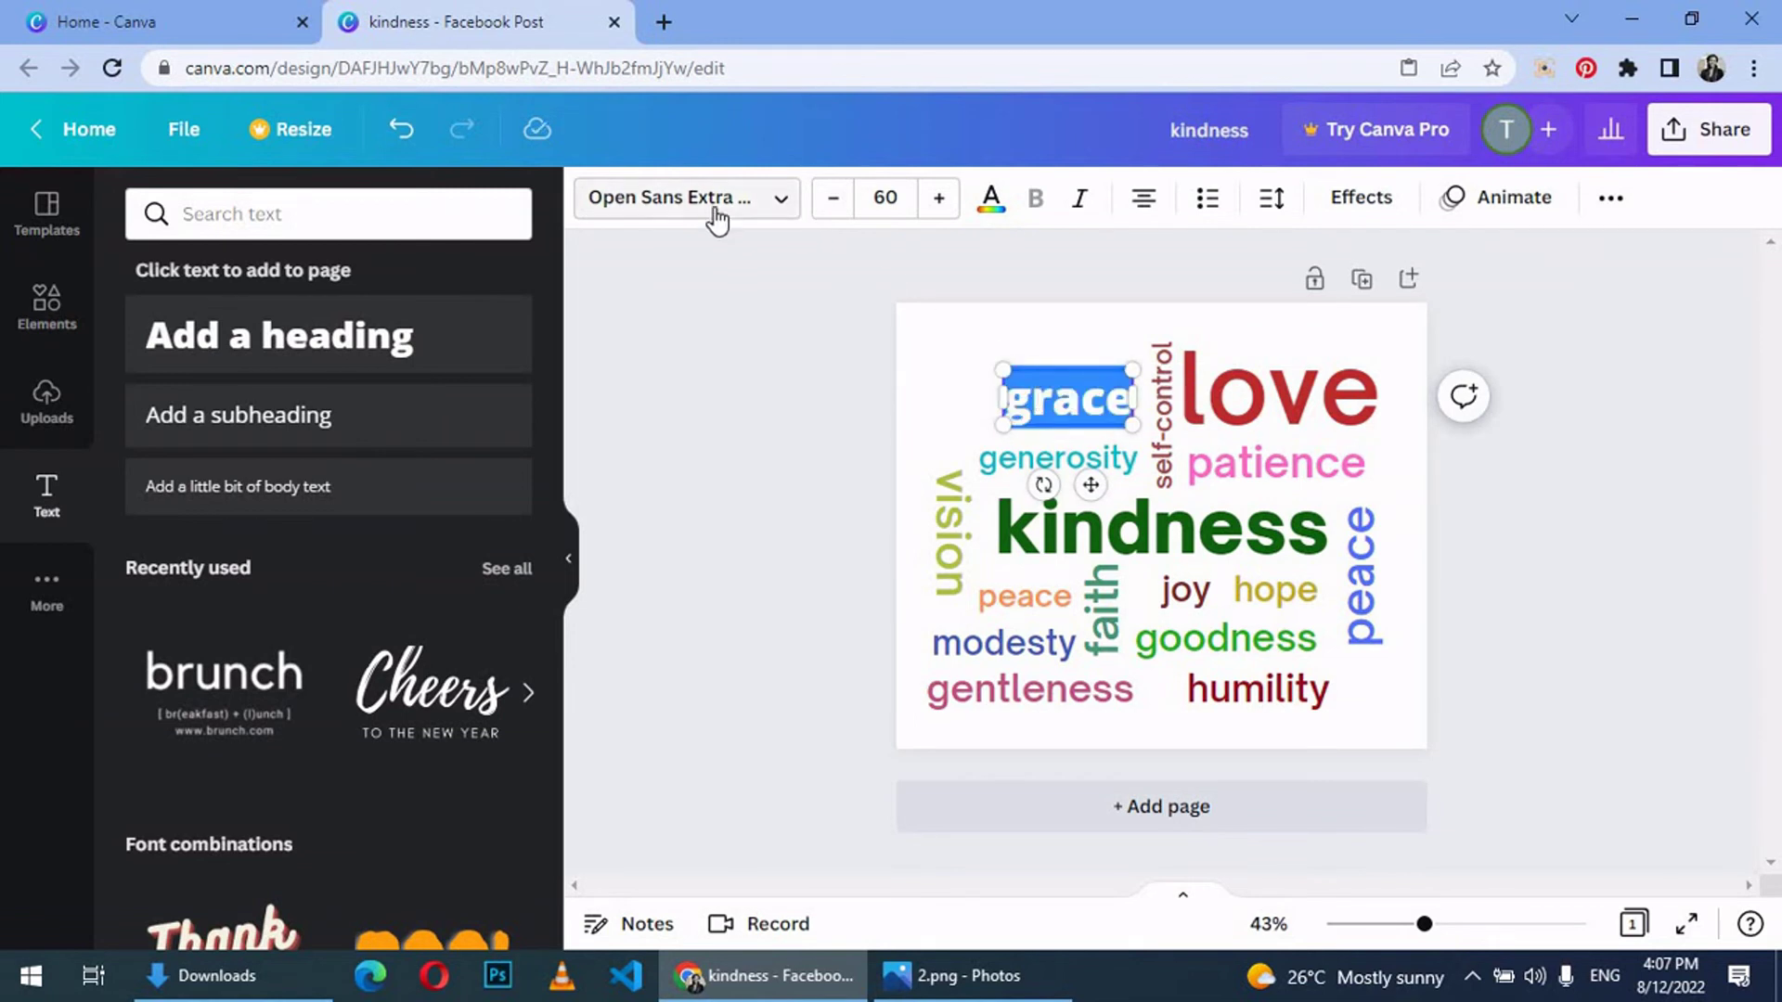
pyautogui.click(715, 206)
pyautogui.click(370, 341)
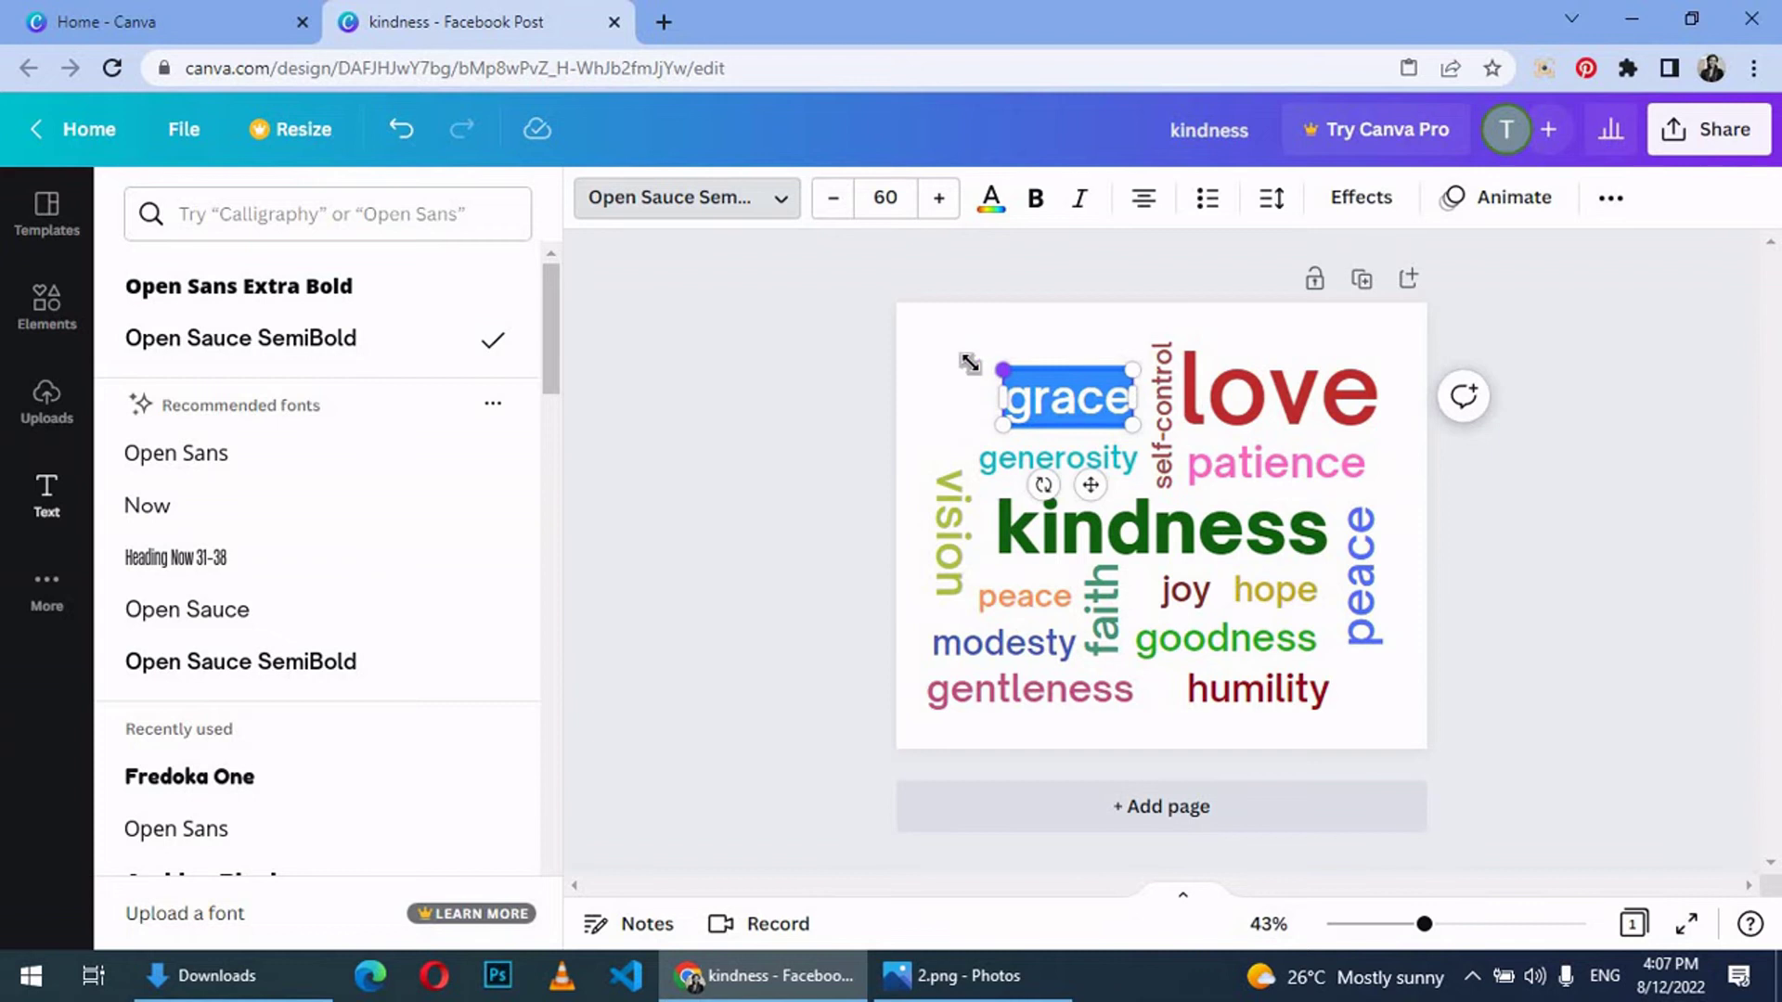
pyautogui.moveTo(998, 371); pyautogui.dragTo(942, 343)
# Step: Colour grace dark red and deselect it
pyautogui.click(1621, 546)
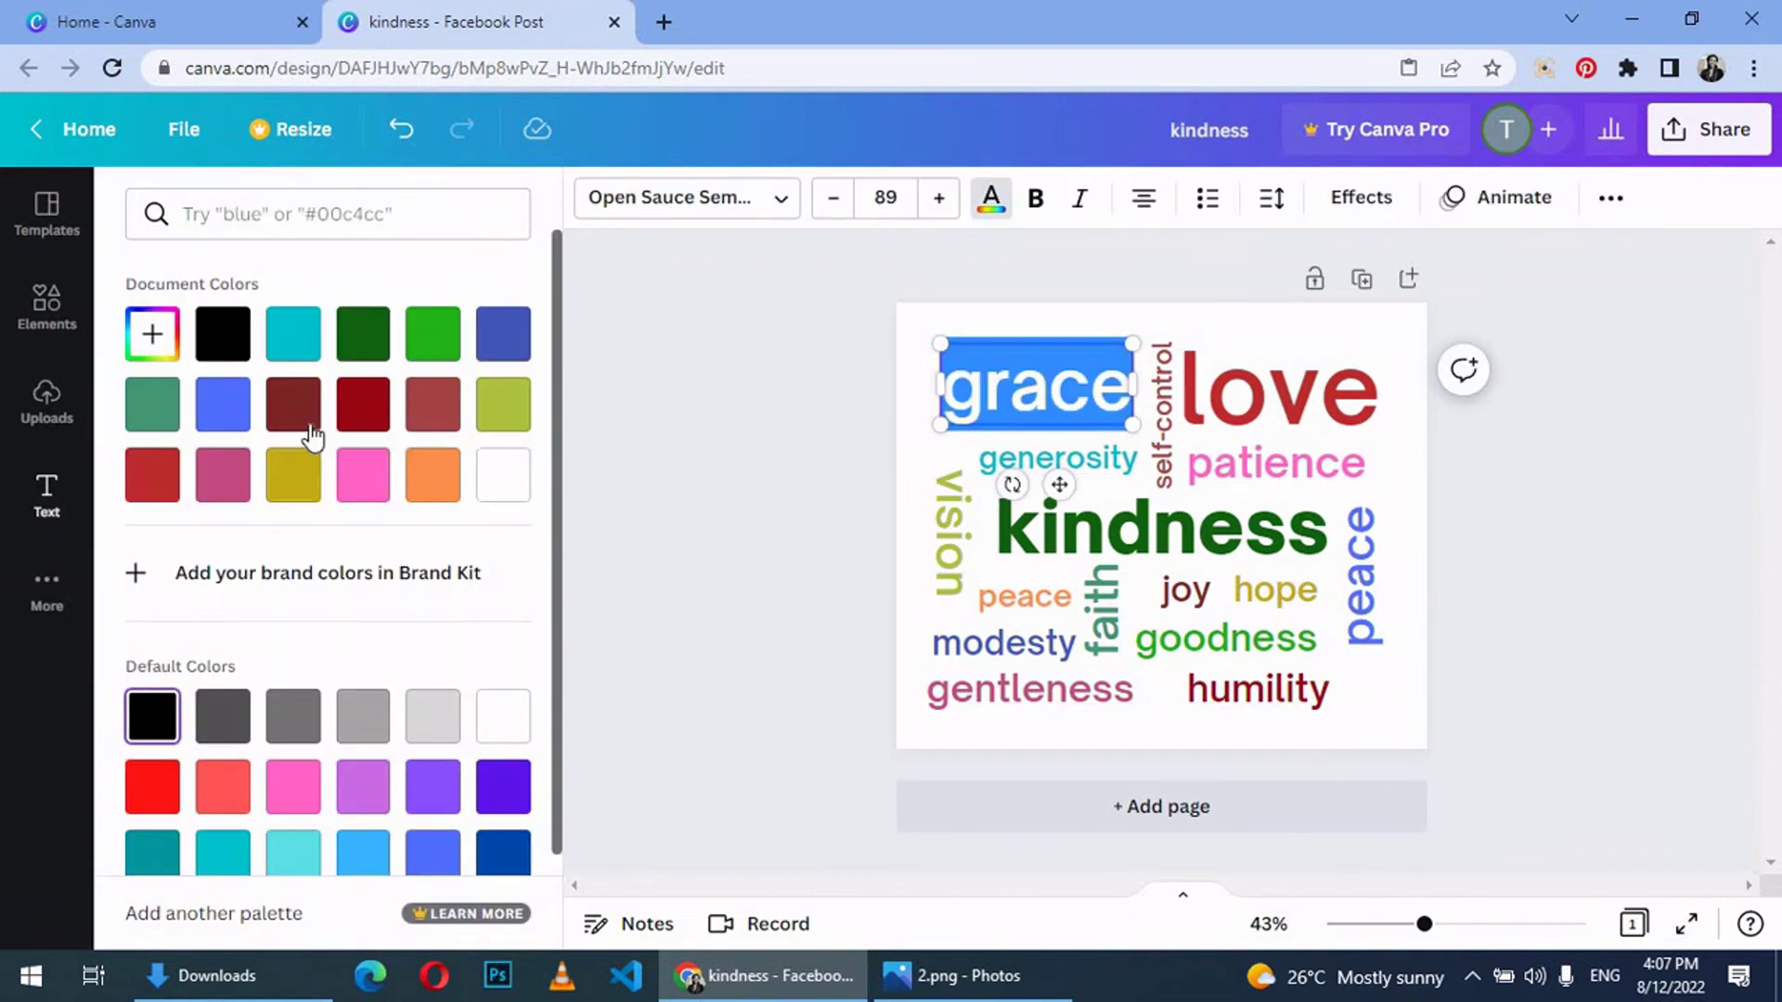
pyautogui.click(880, 651)
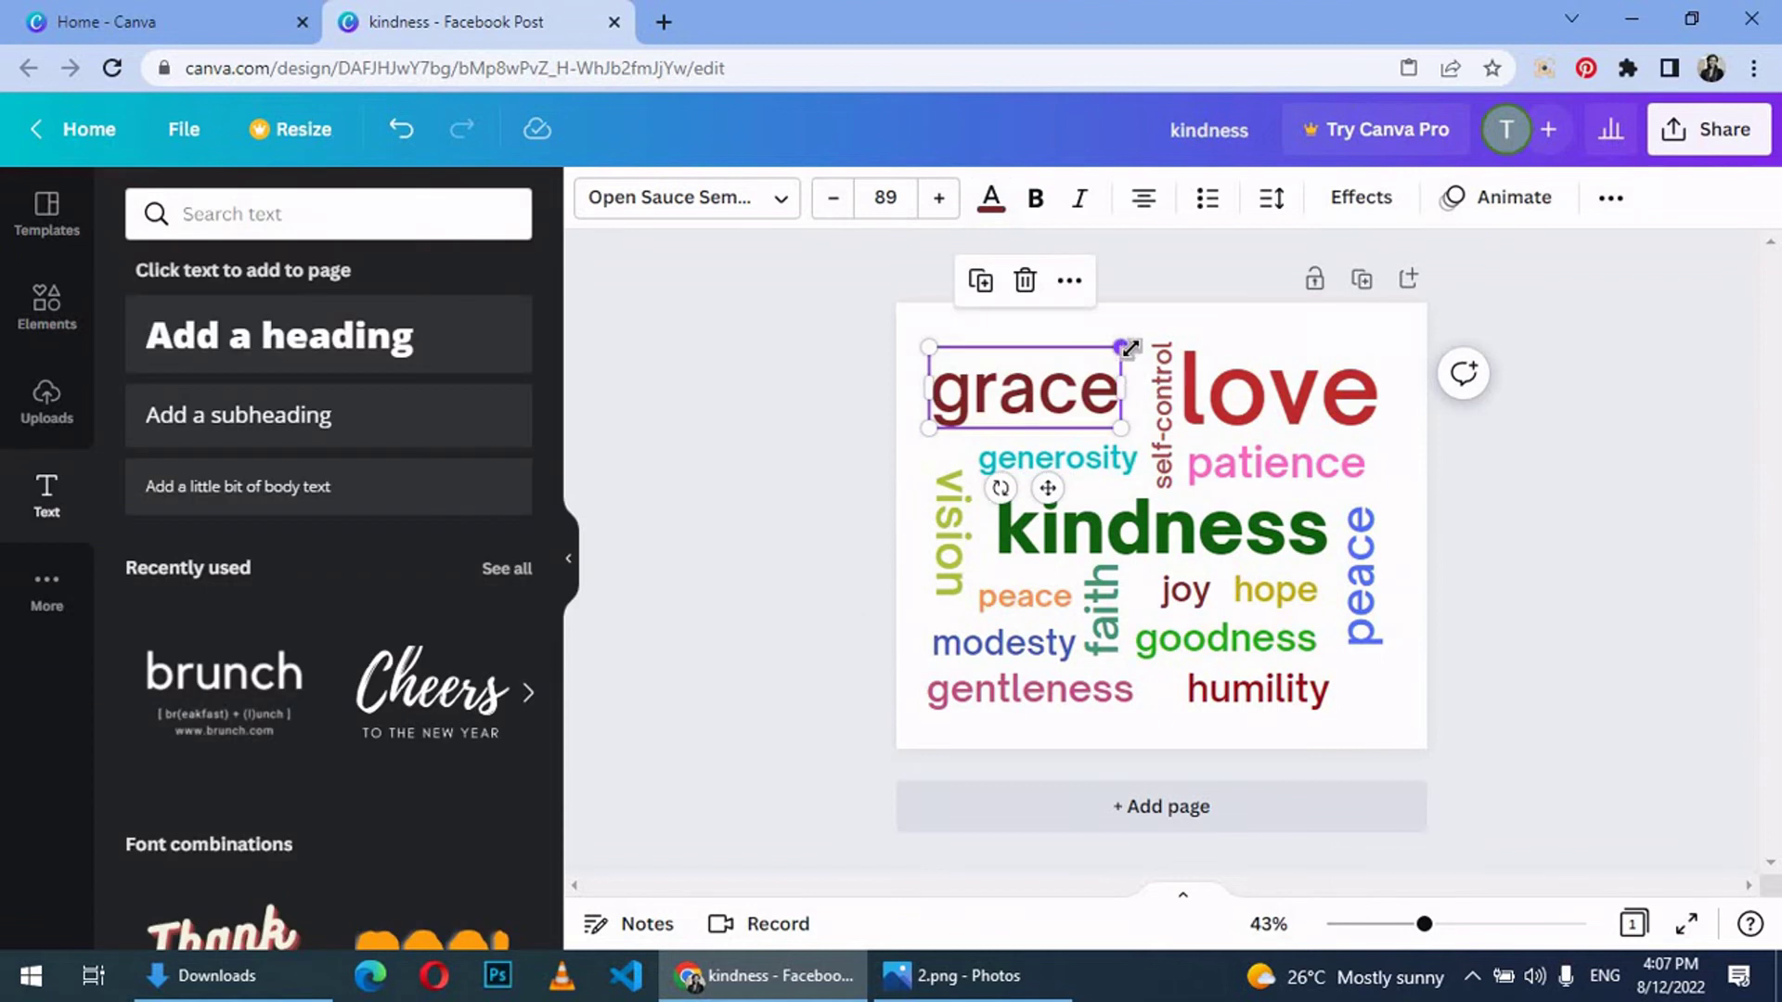
pyautogui.click(1609, 634)
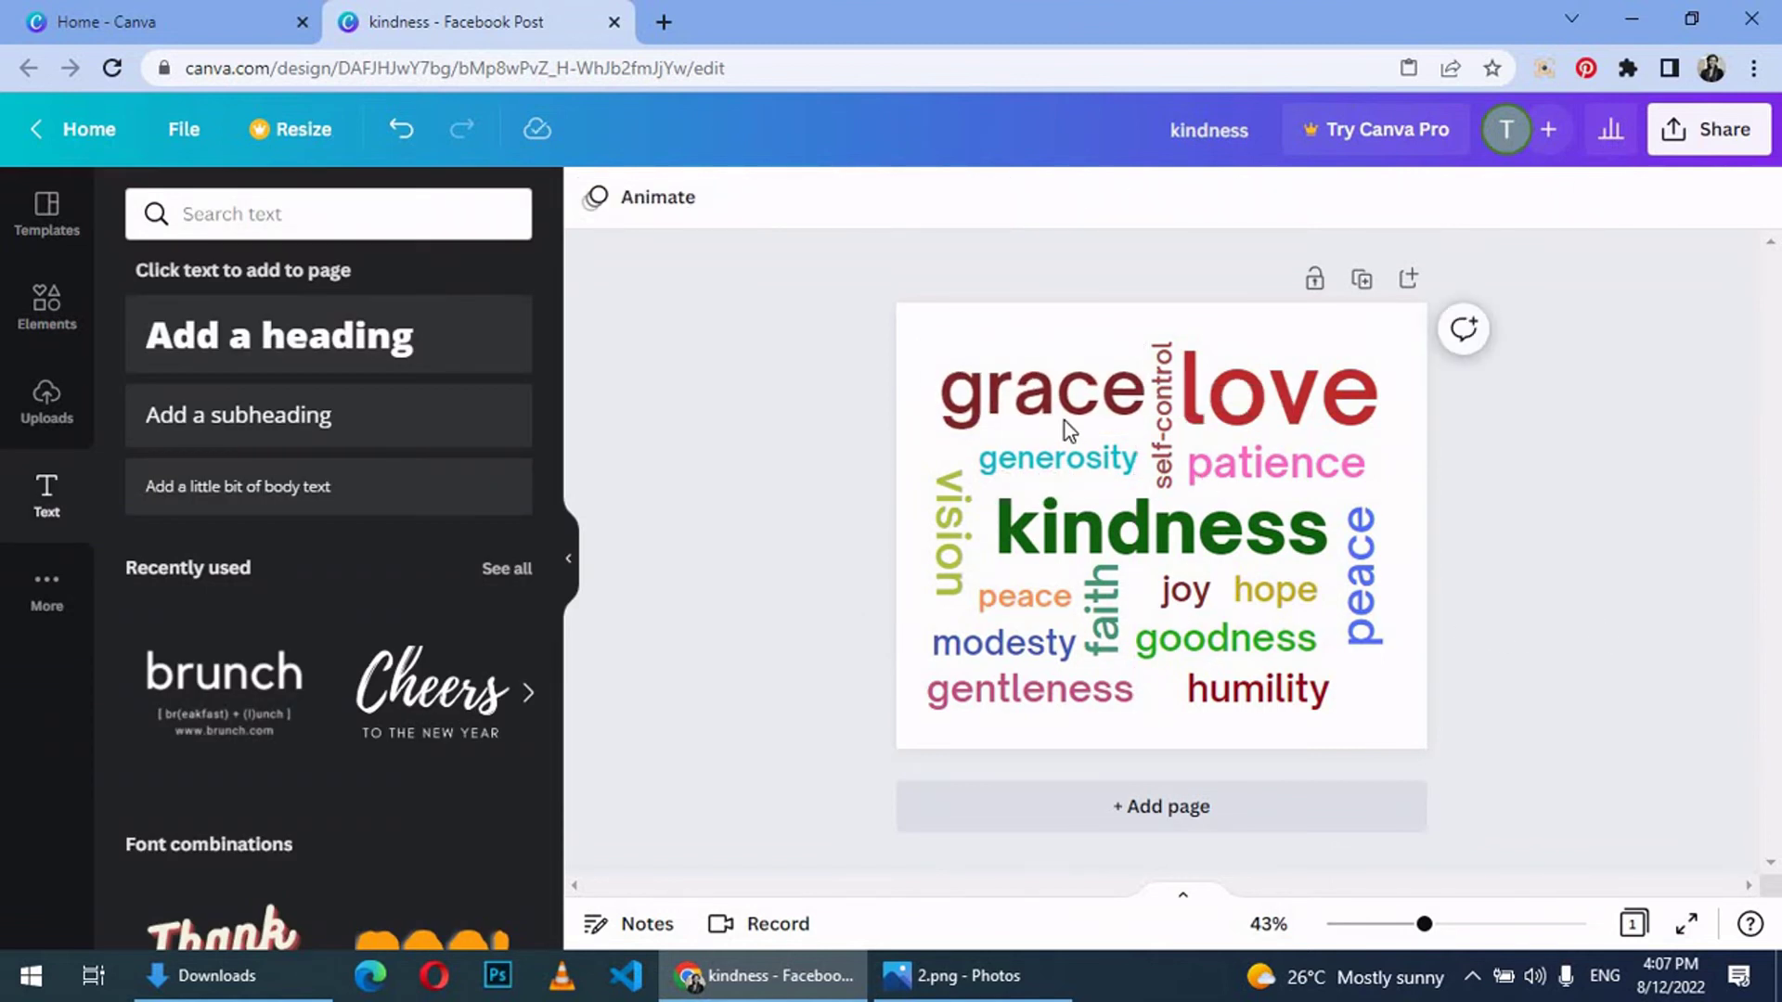
# Step: Group every cloud word with More > Group and move the group slightly up
pyautogui.moveTo(928, 334); pyautogui.dragTo(1378, 668)
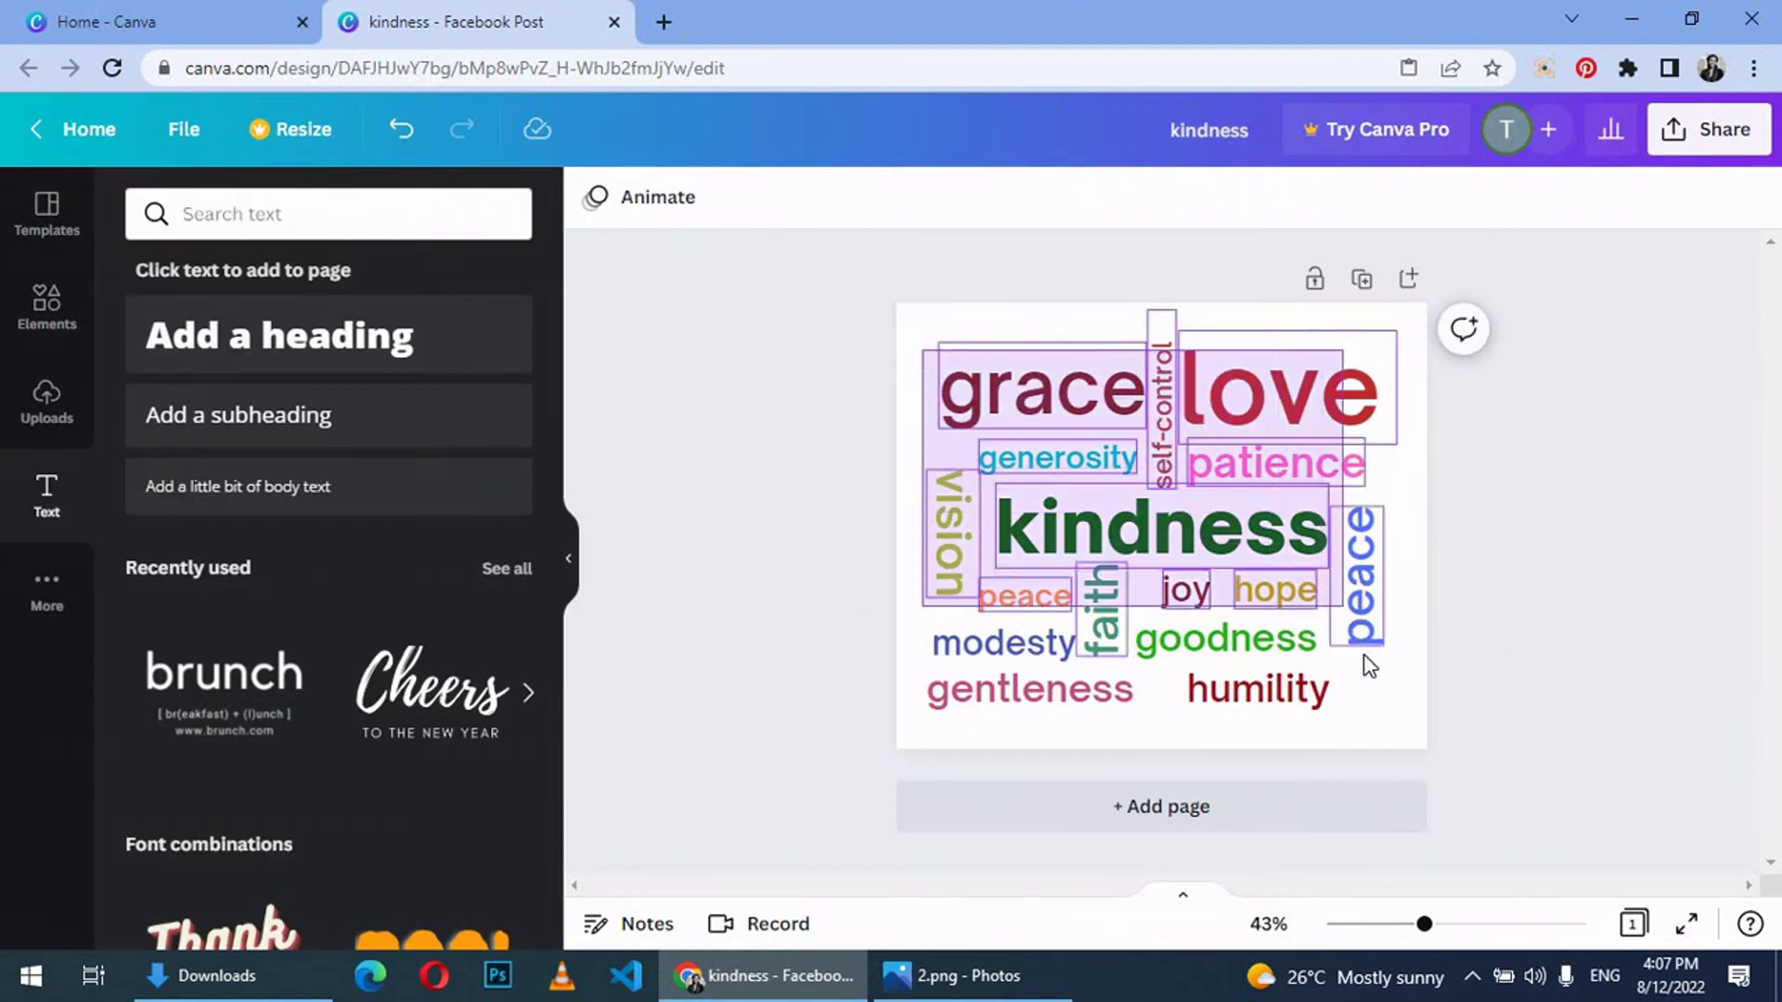
pyautogui.click(1608, 199)
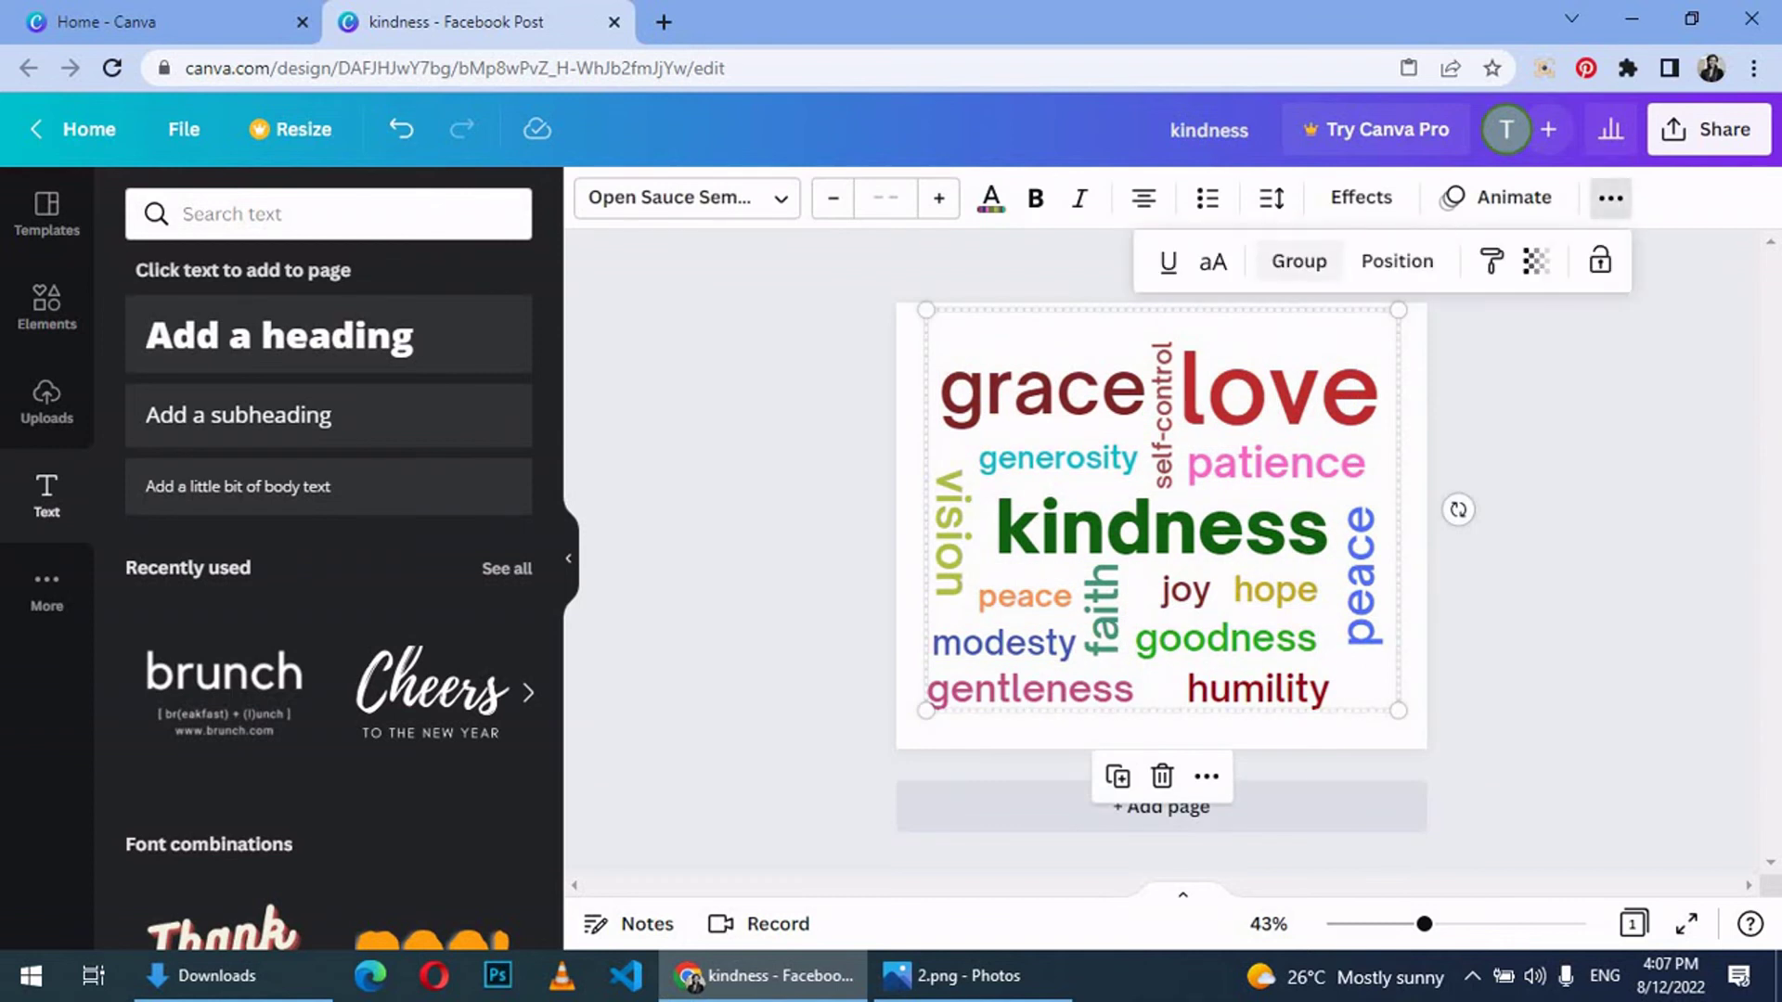
pyautogui.click(1294, 261)
pyautogui.click(1375, 371)
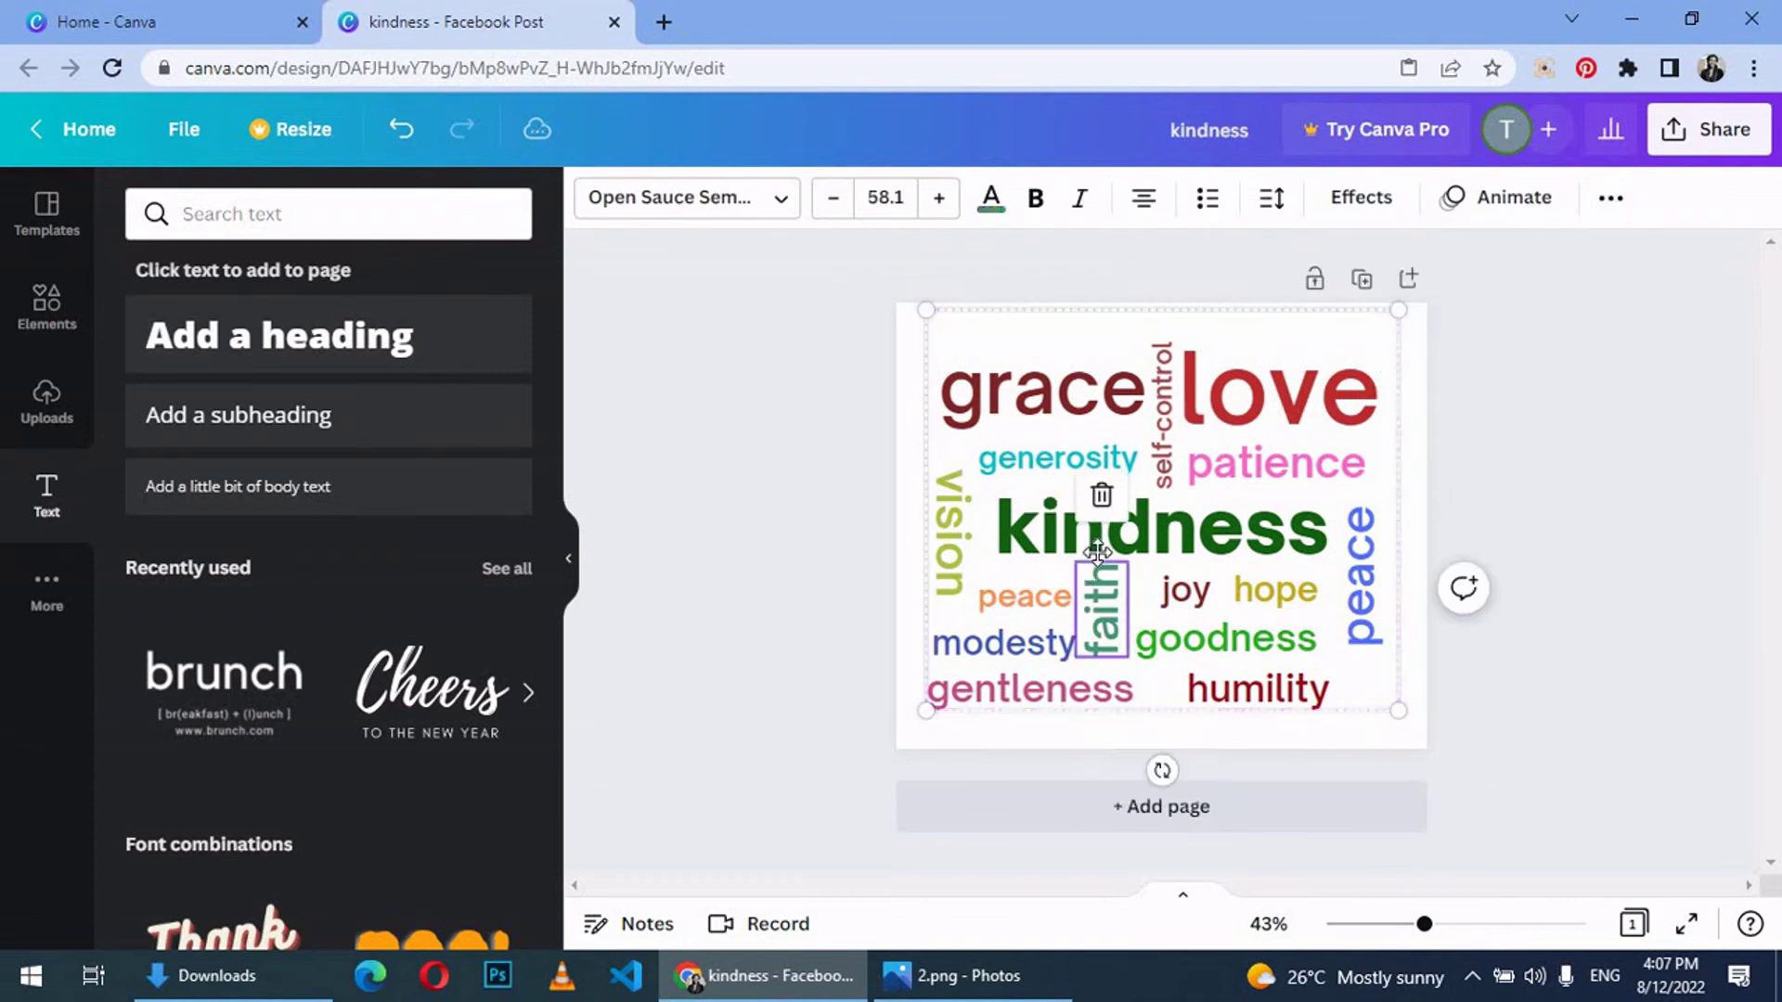
pyautogui.moveTo(1099, 598)
pyautogui.mouseDown()
pyautogui.moveTo(1085, 560)
pyautogui.moveTo(1103, 555)
pyautogui.mouseUp()
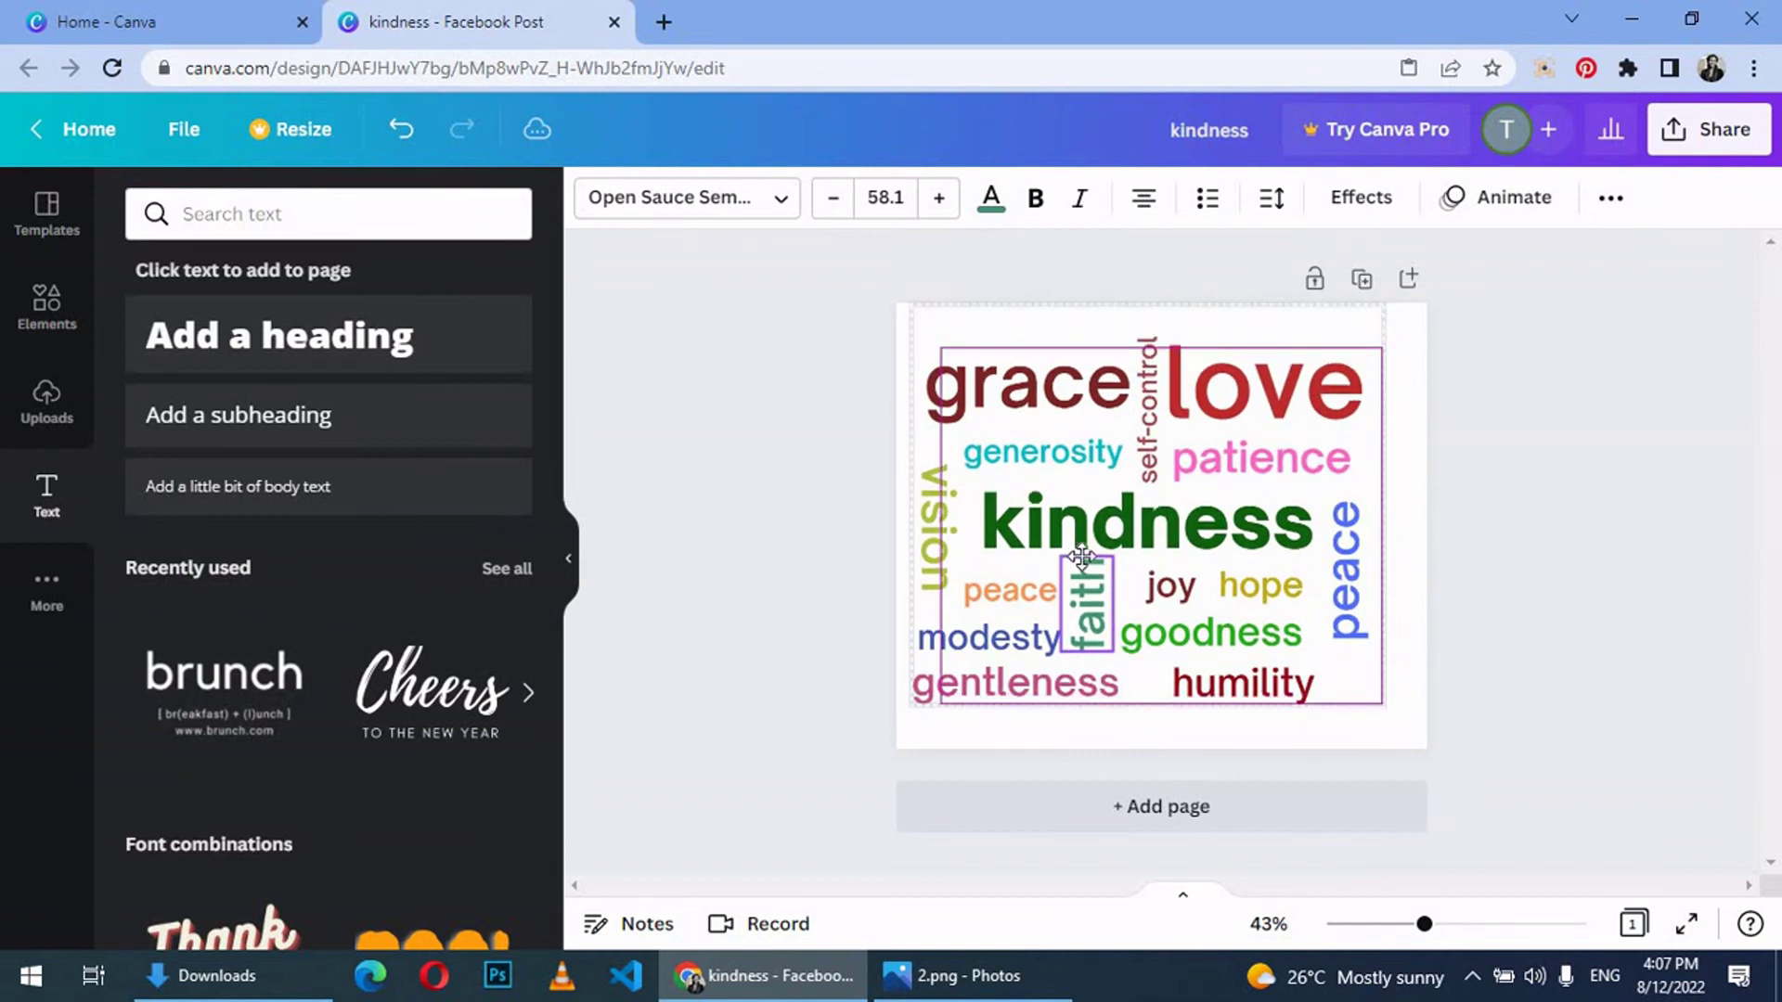
pyautogui.click(1594, 614)
# Step: Set the page background to a custom pale mint green
pyautogui.click(1406, 745)
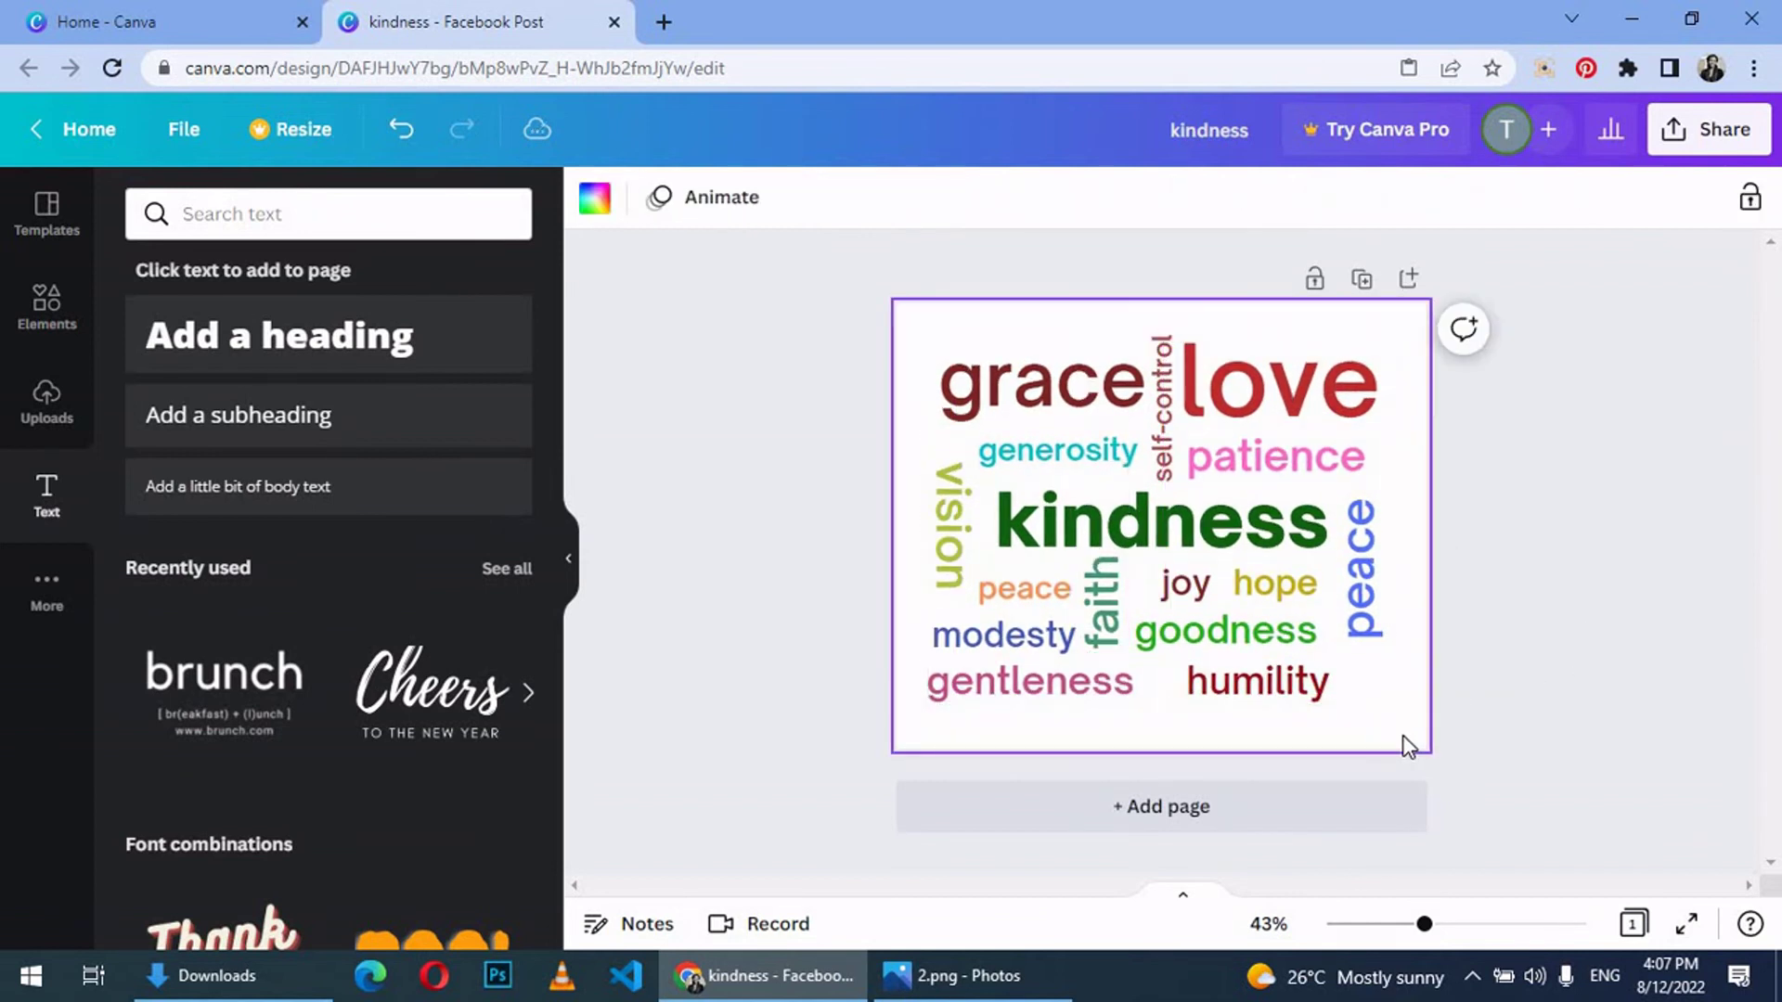
pyautogui.click(595, 199)
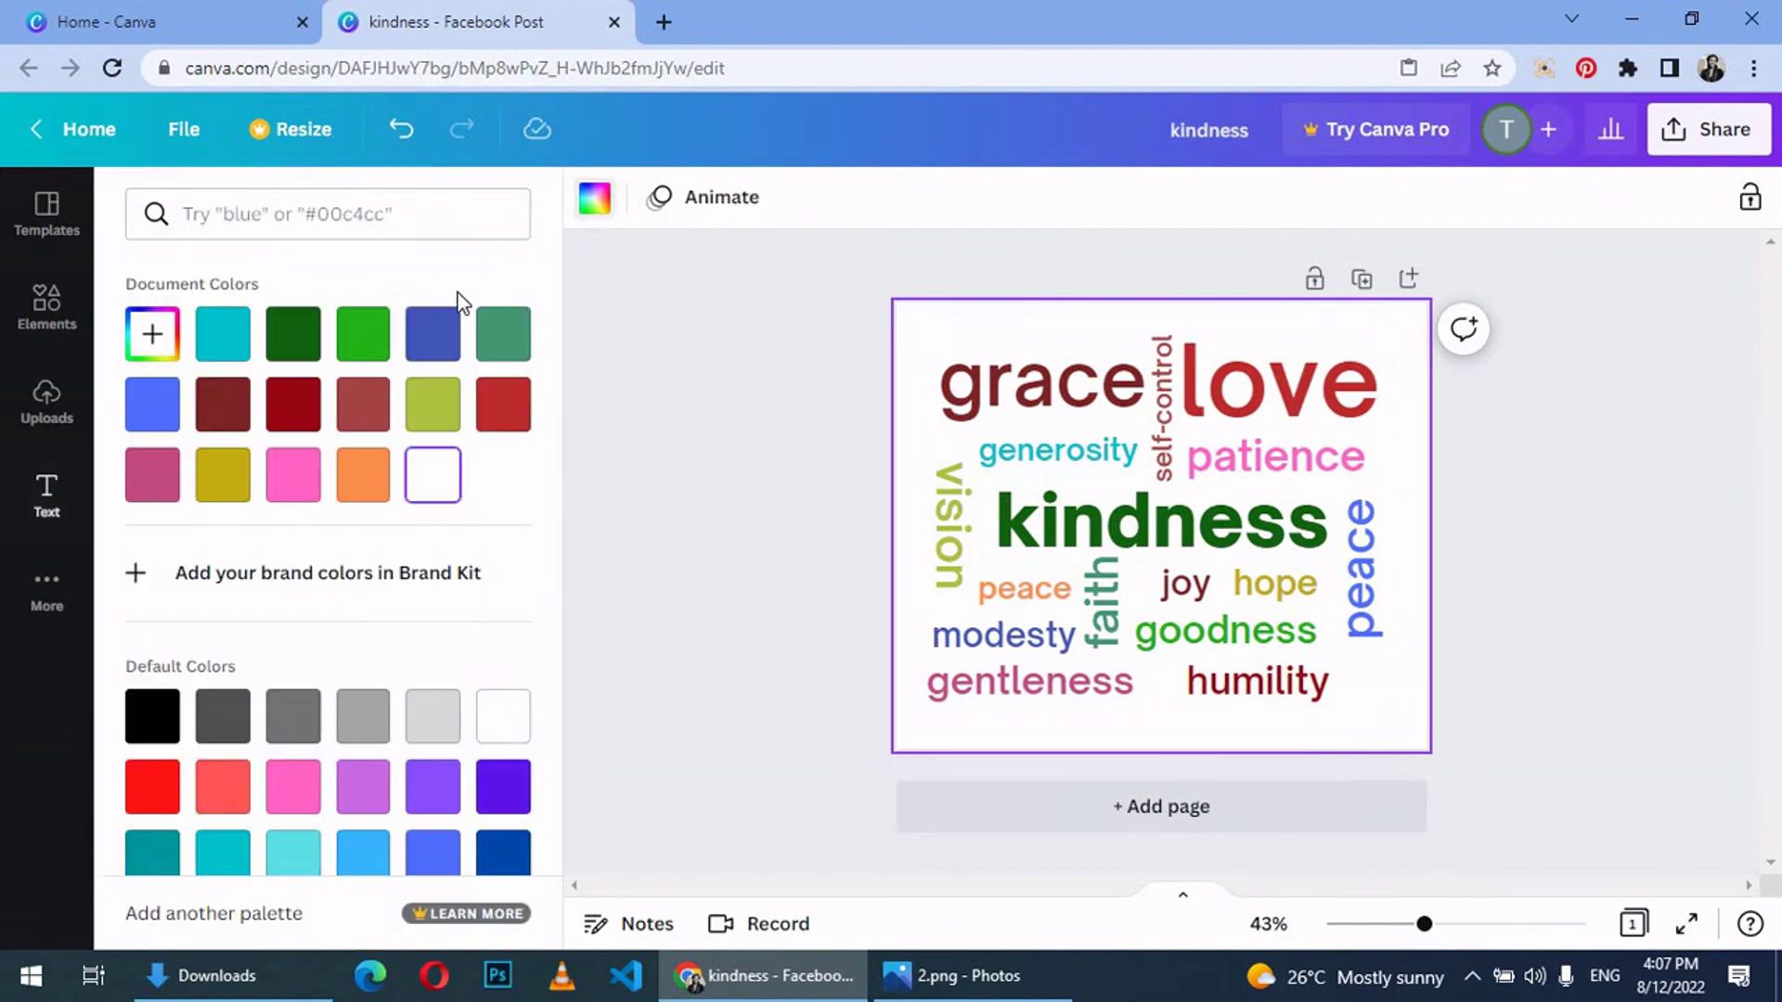
pyautogui.click(154, 332)
pyautogui.moveTo(252, 418)
pyautogui.mouseDown()
pyautogui.moveTo(199, 406)
pyautogui.moveTo(219, 408)
pyautogui.moveTo(165, 421)
pyautogui.mouseUp()
pyautogui.click(308, 562)
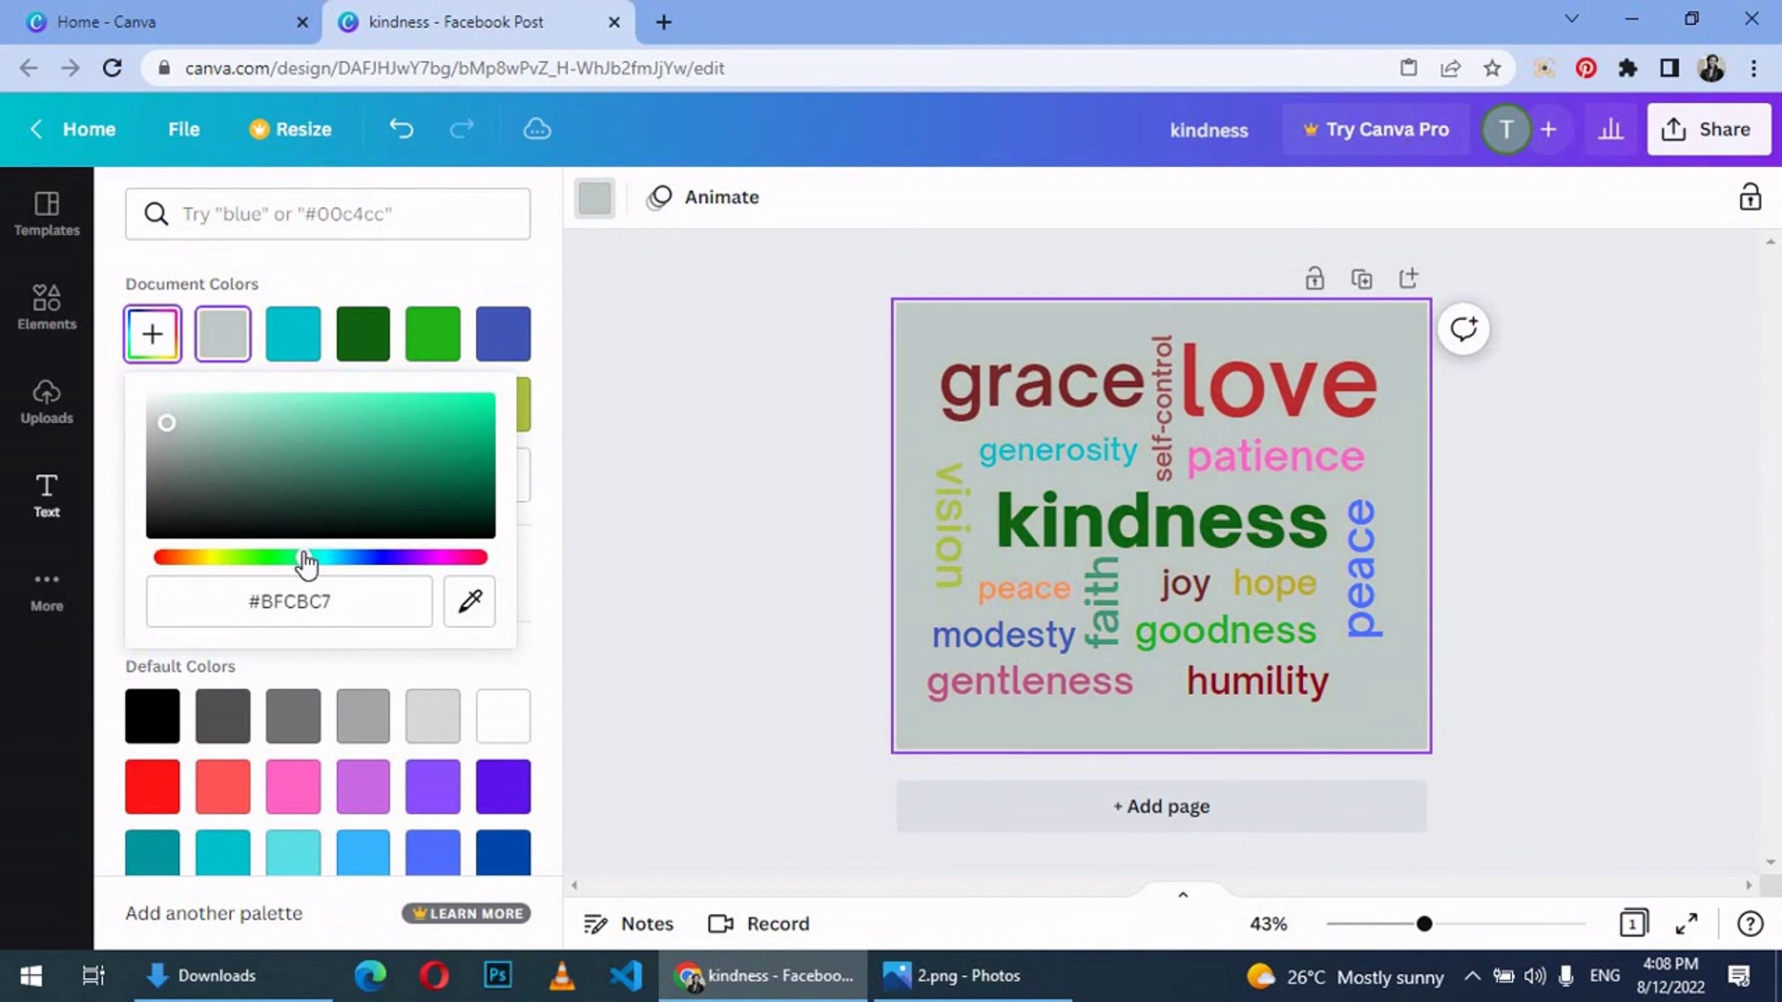
pyautogui.click(911, 333)
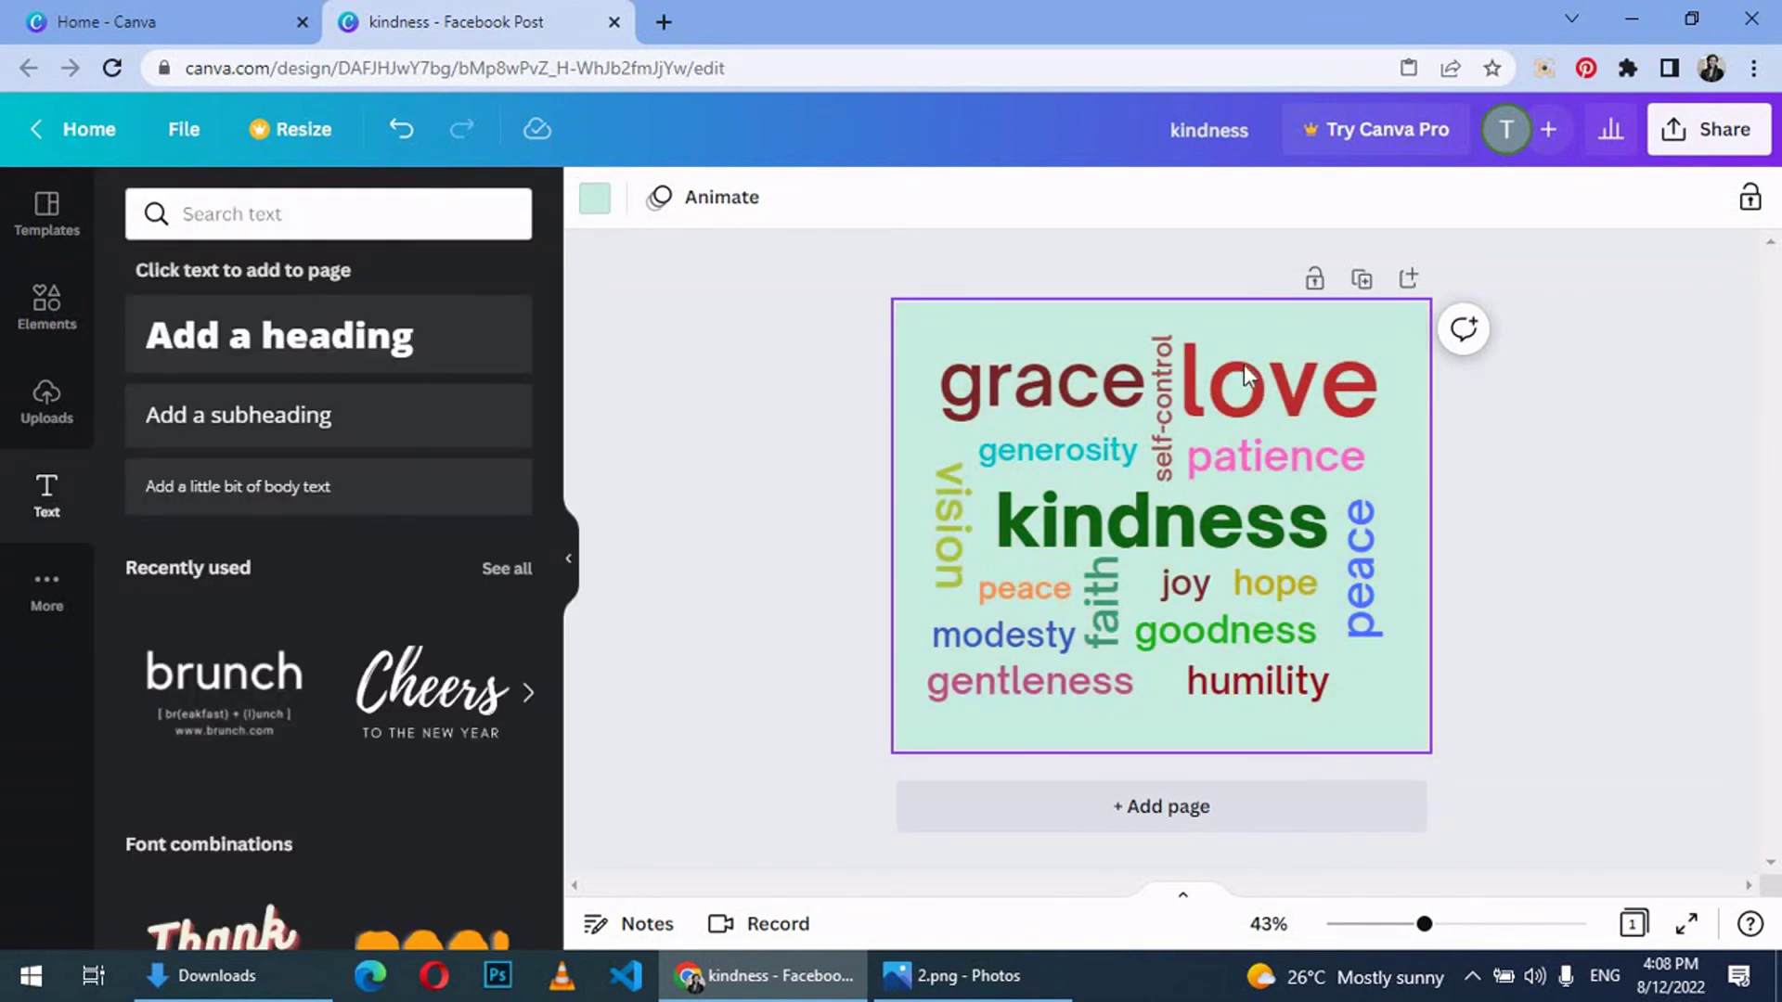
# Step: Duplicate the page and set page 2's background colour to black
pyautogui.click(1366, 283)
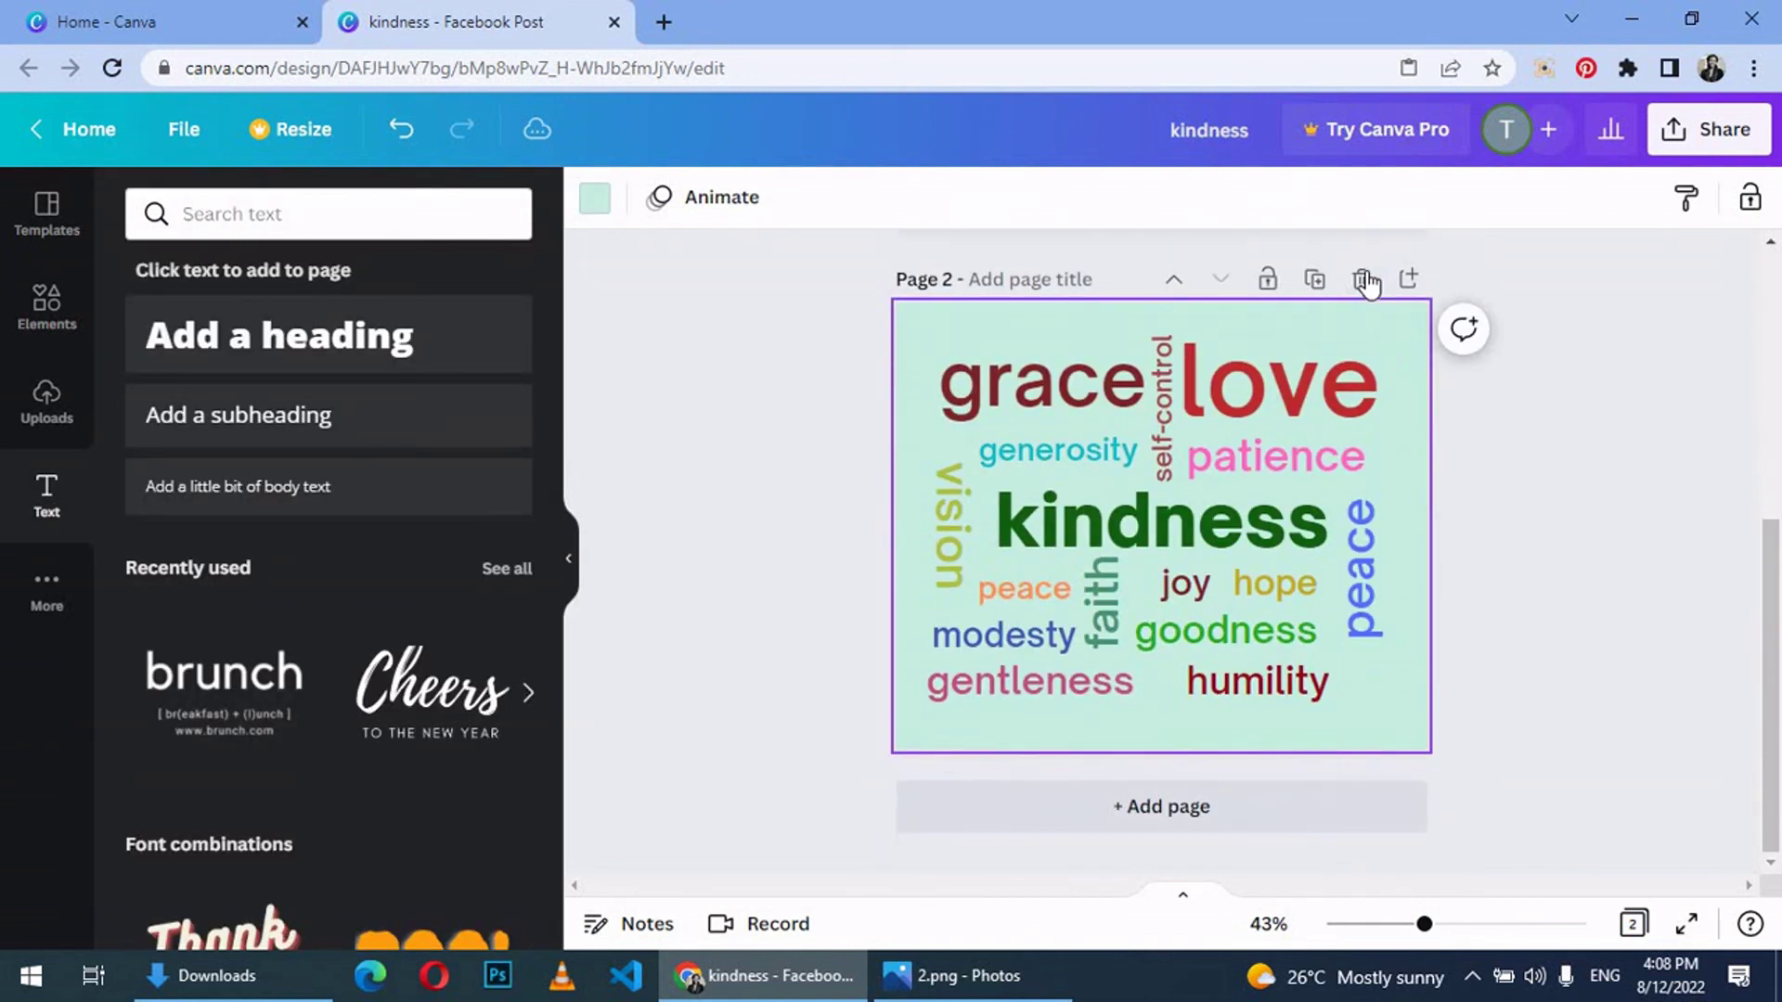
pyautogui.click(905, 325)
pyautogui.click(594, 199)
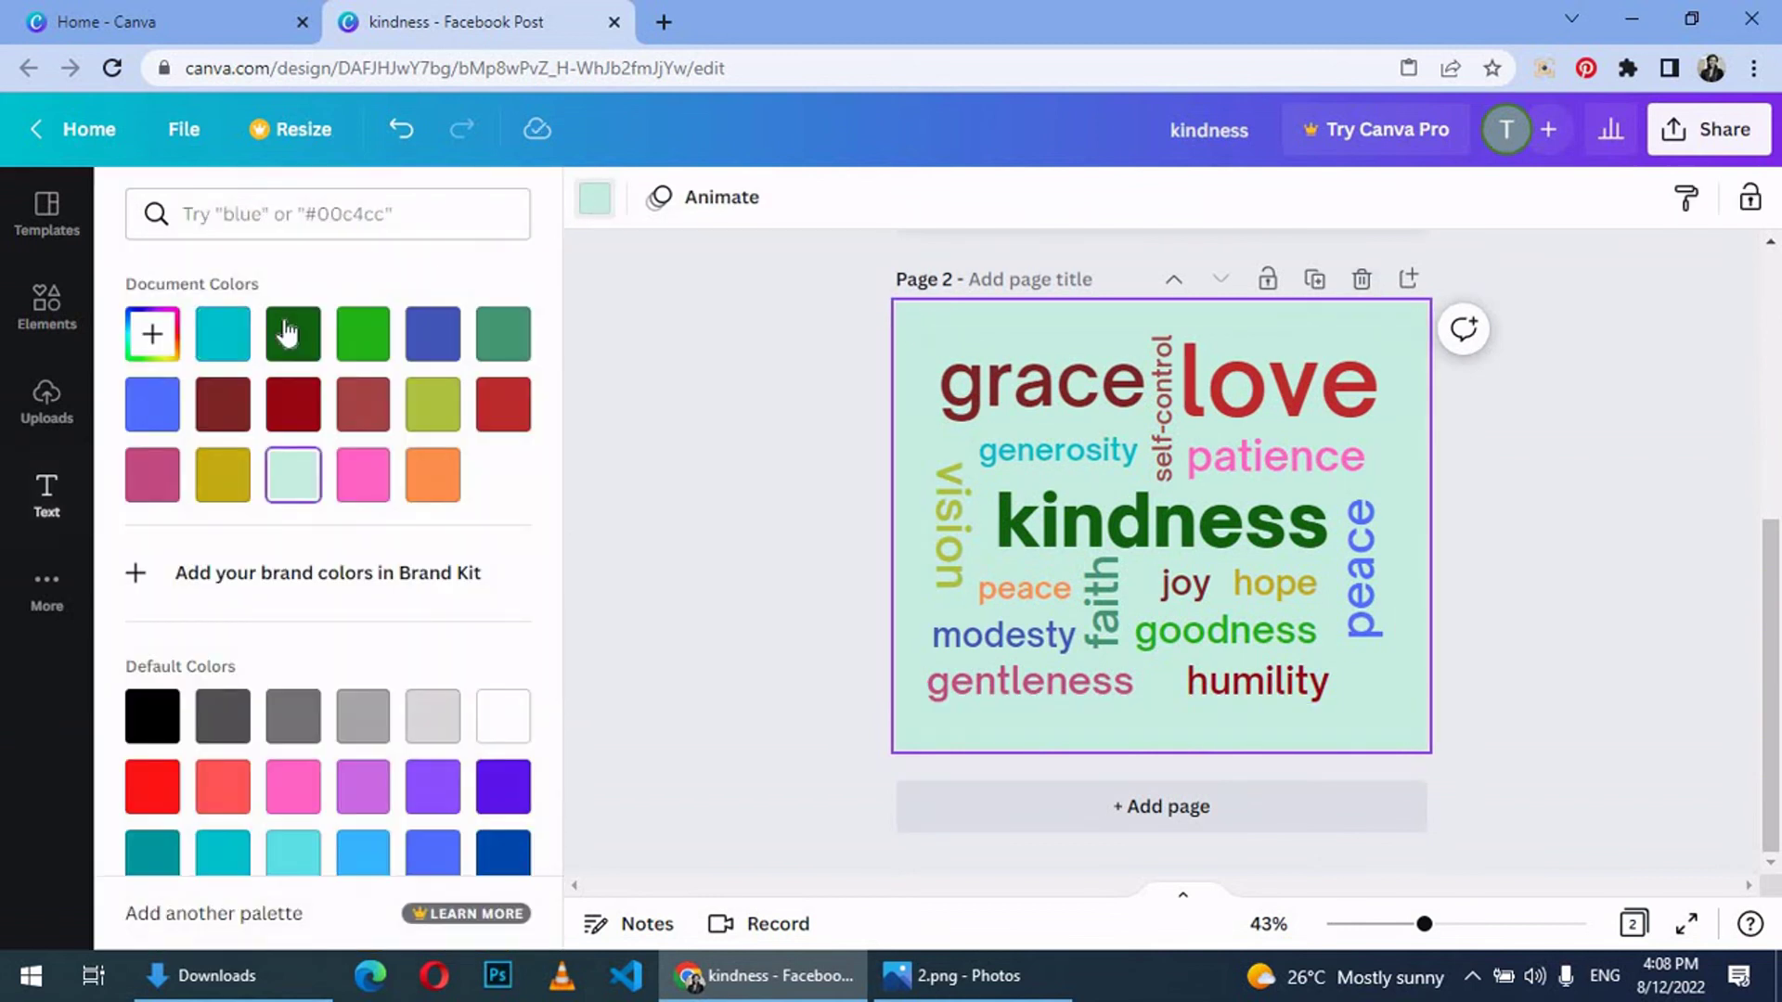
pyautogui.click(152, 332)
pyautogui.moveTo(377, 481); pyautogui.dragTo(534, 571)
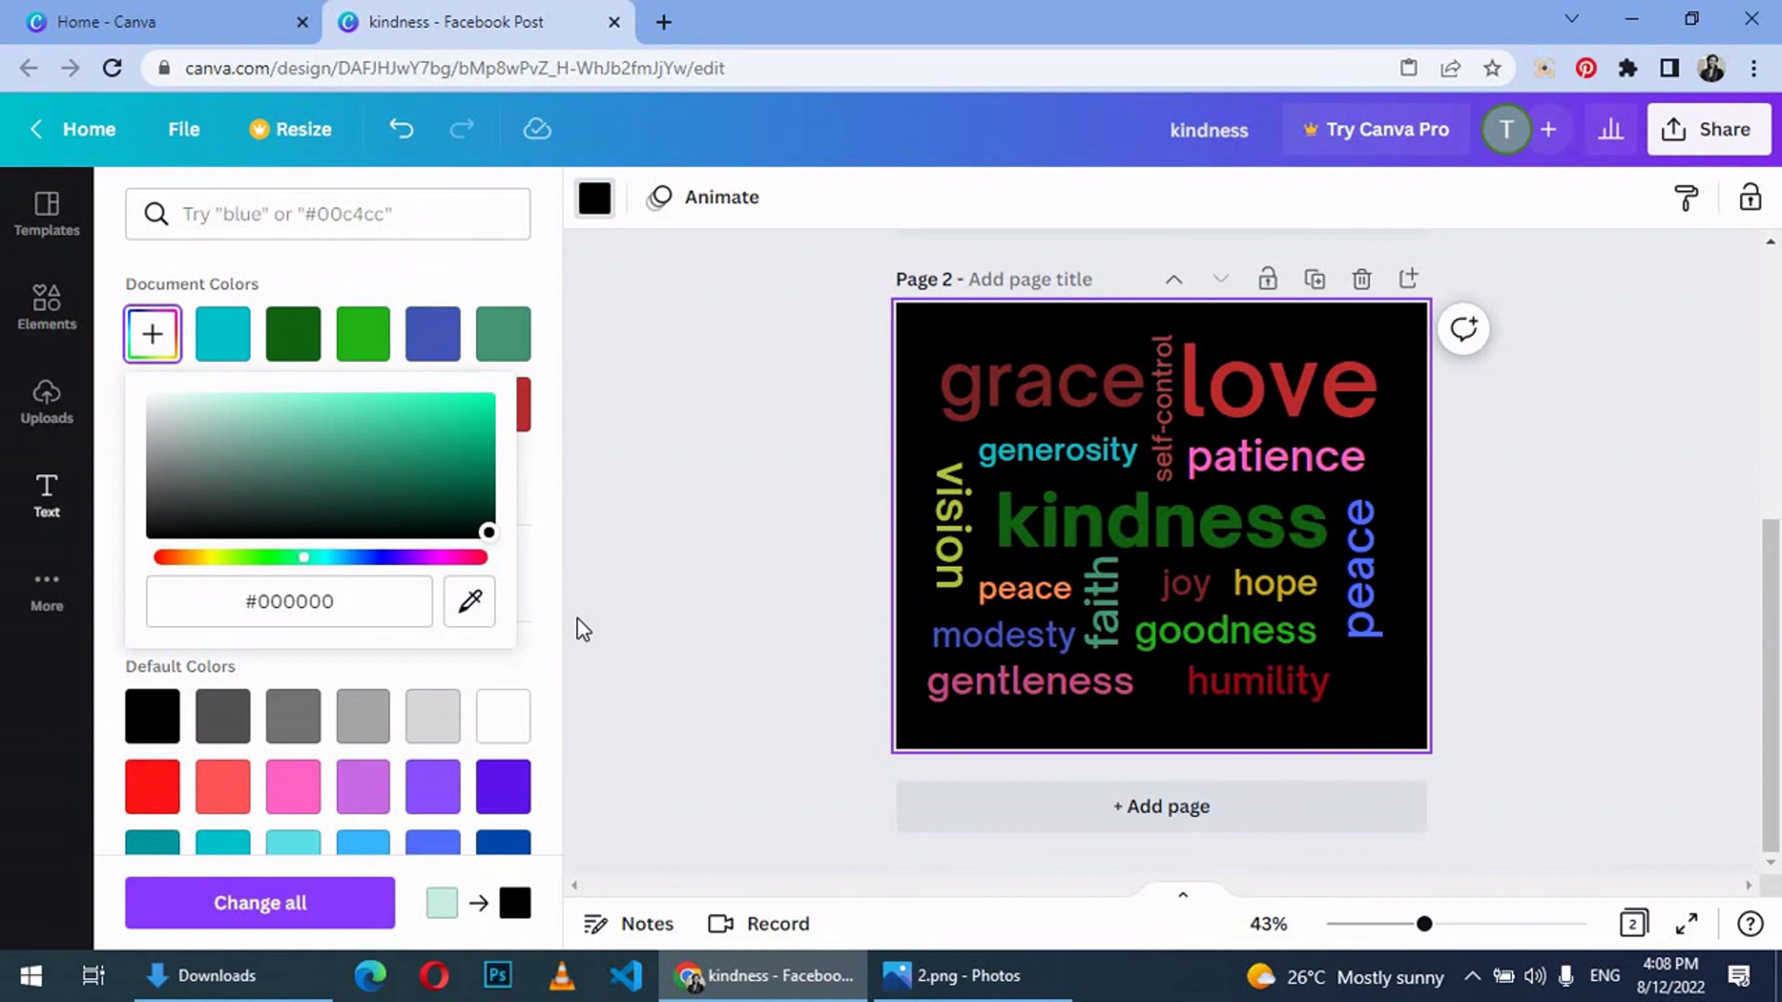
pyautogui.click(756, 627)
pyautogui.scroll(5, 1601, 544)
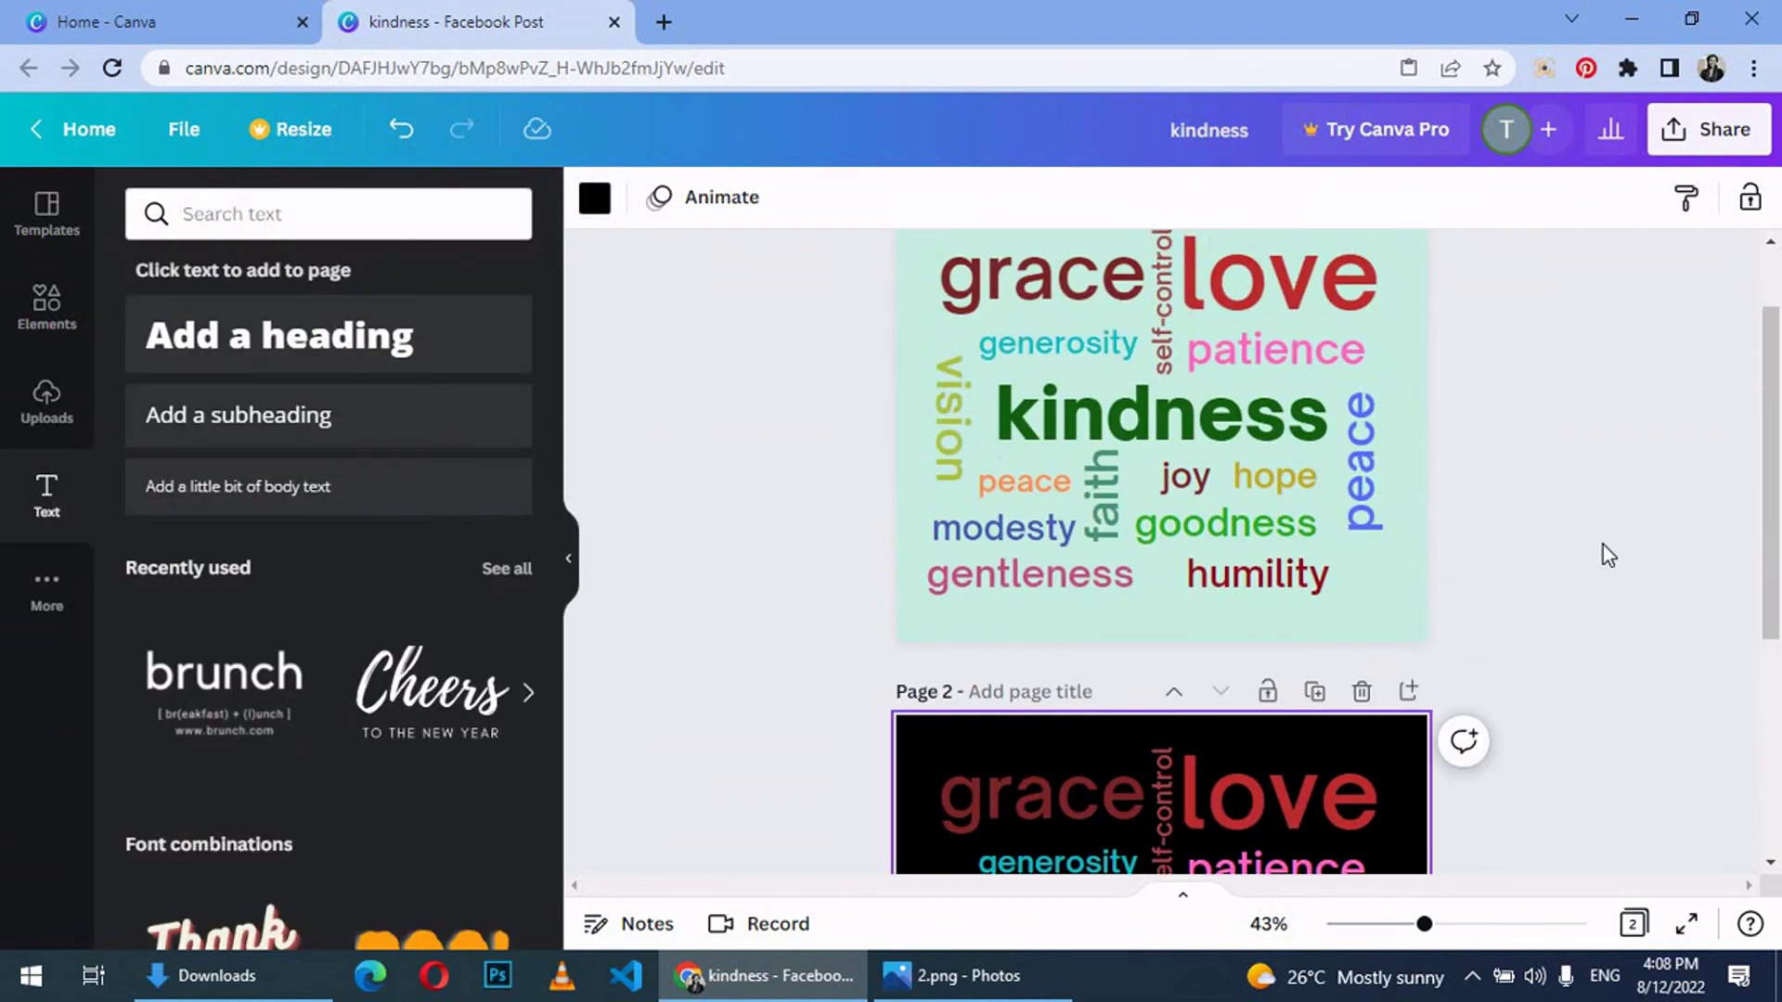
pyautogui.click(1522, 484)
pyautogui.scroll(-5, 1618, 491)
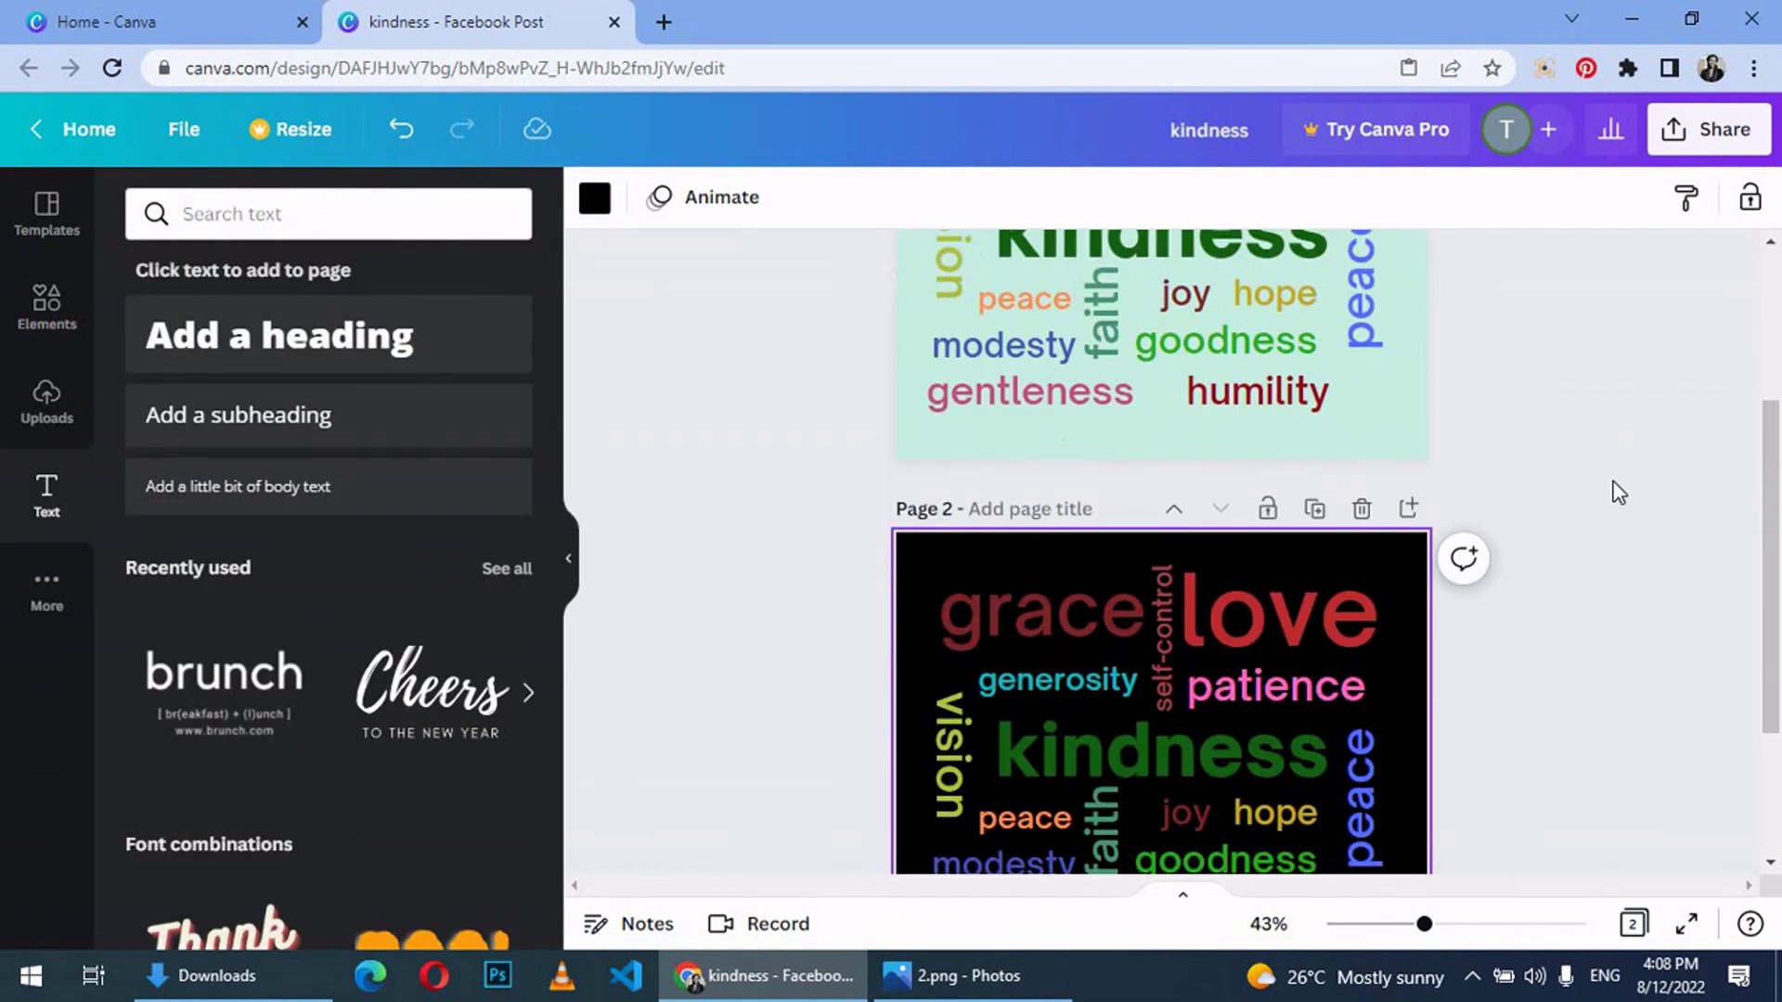
pyautogui.scroll(-3, 1601, 485)
pyautogui.scroll(2, 1647, 493)
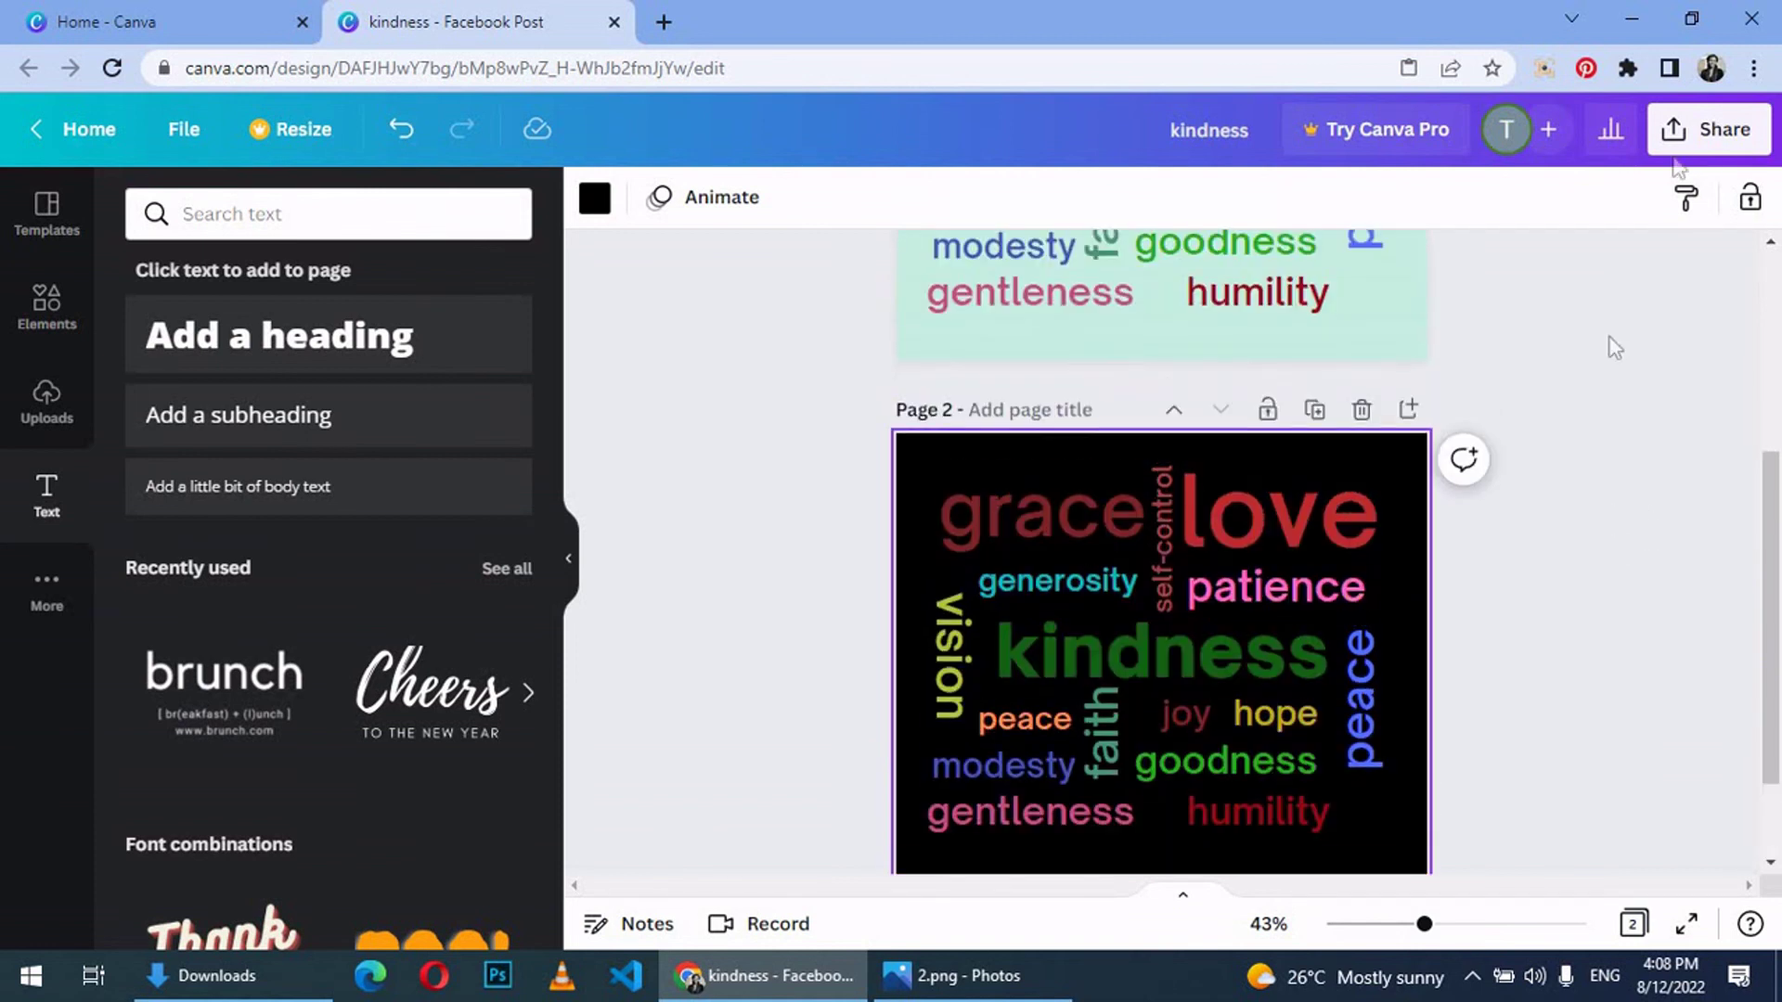
# Step: Rename the design to 'word cloud -2'
pyautogui.click(1703, 129)
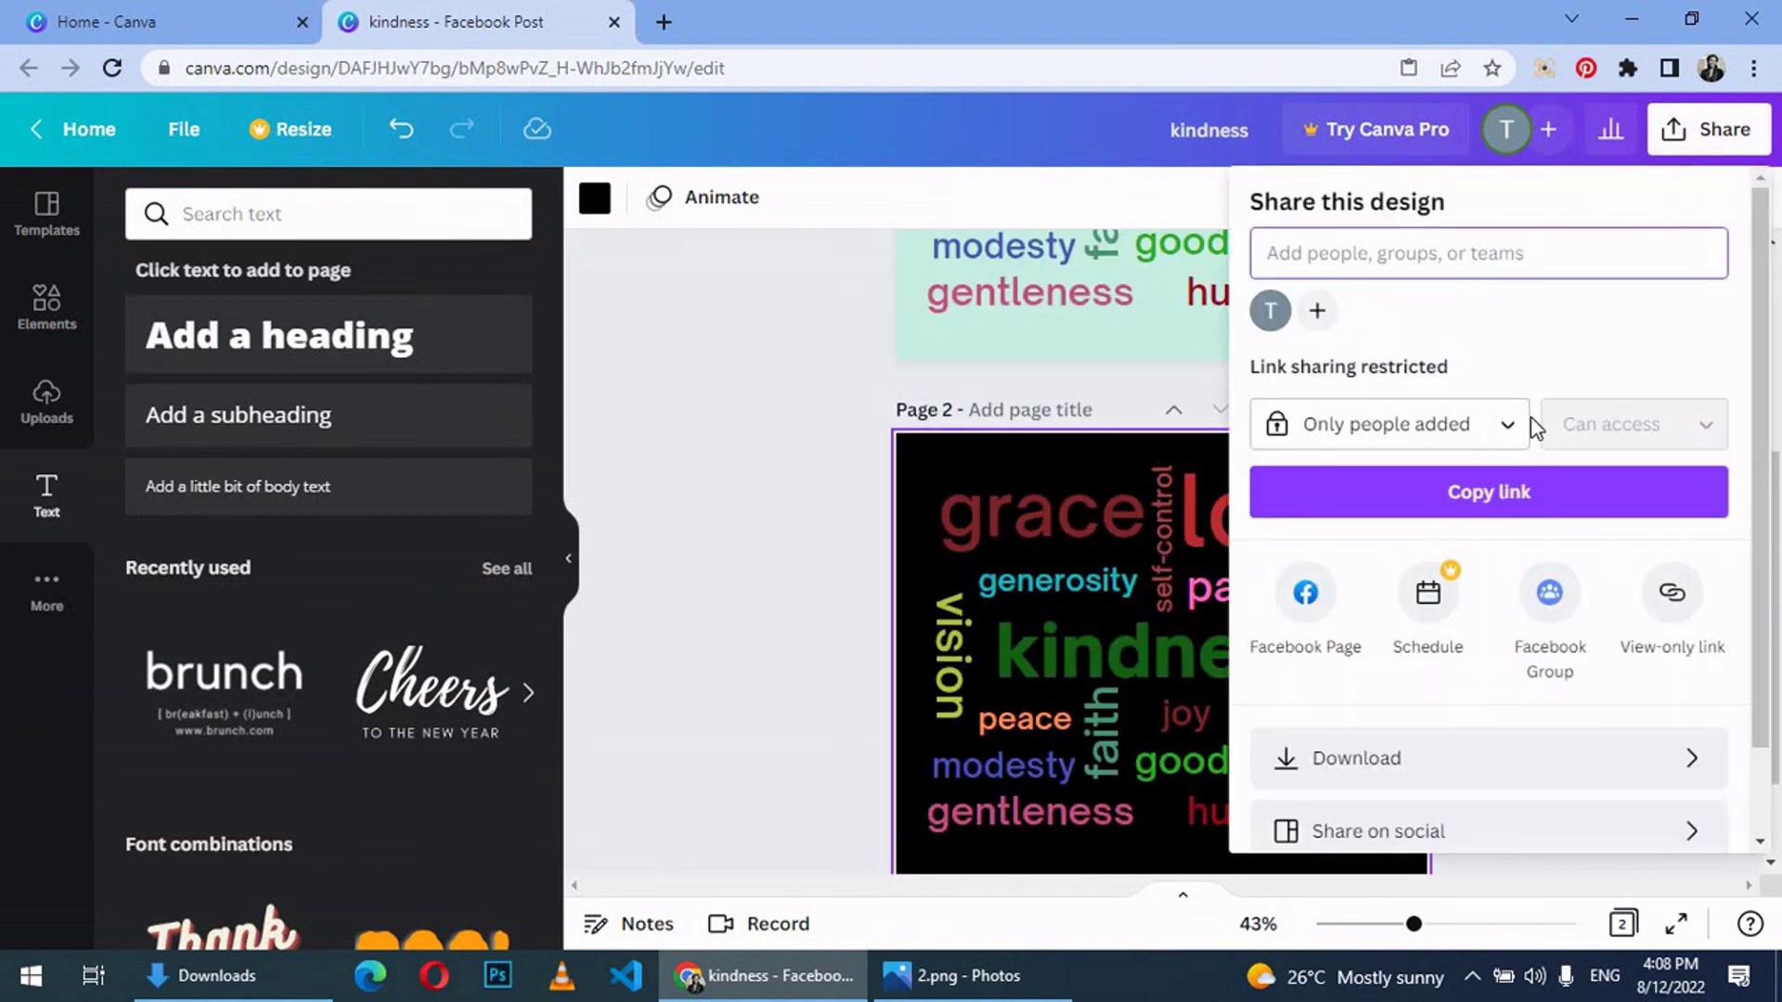
pyautogui.click(1436, 759)
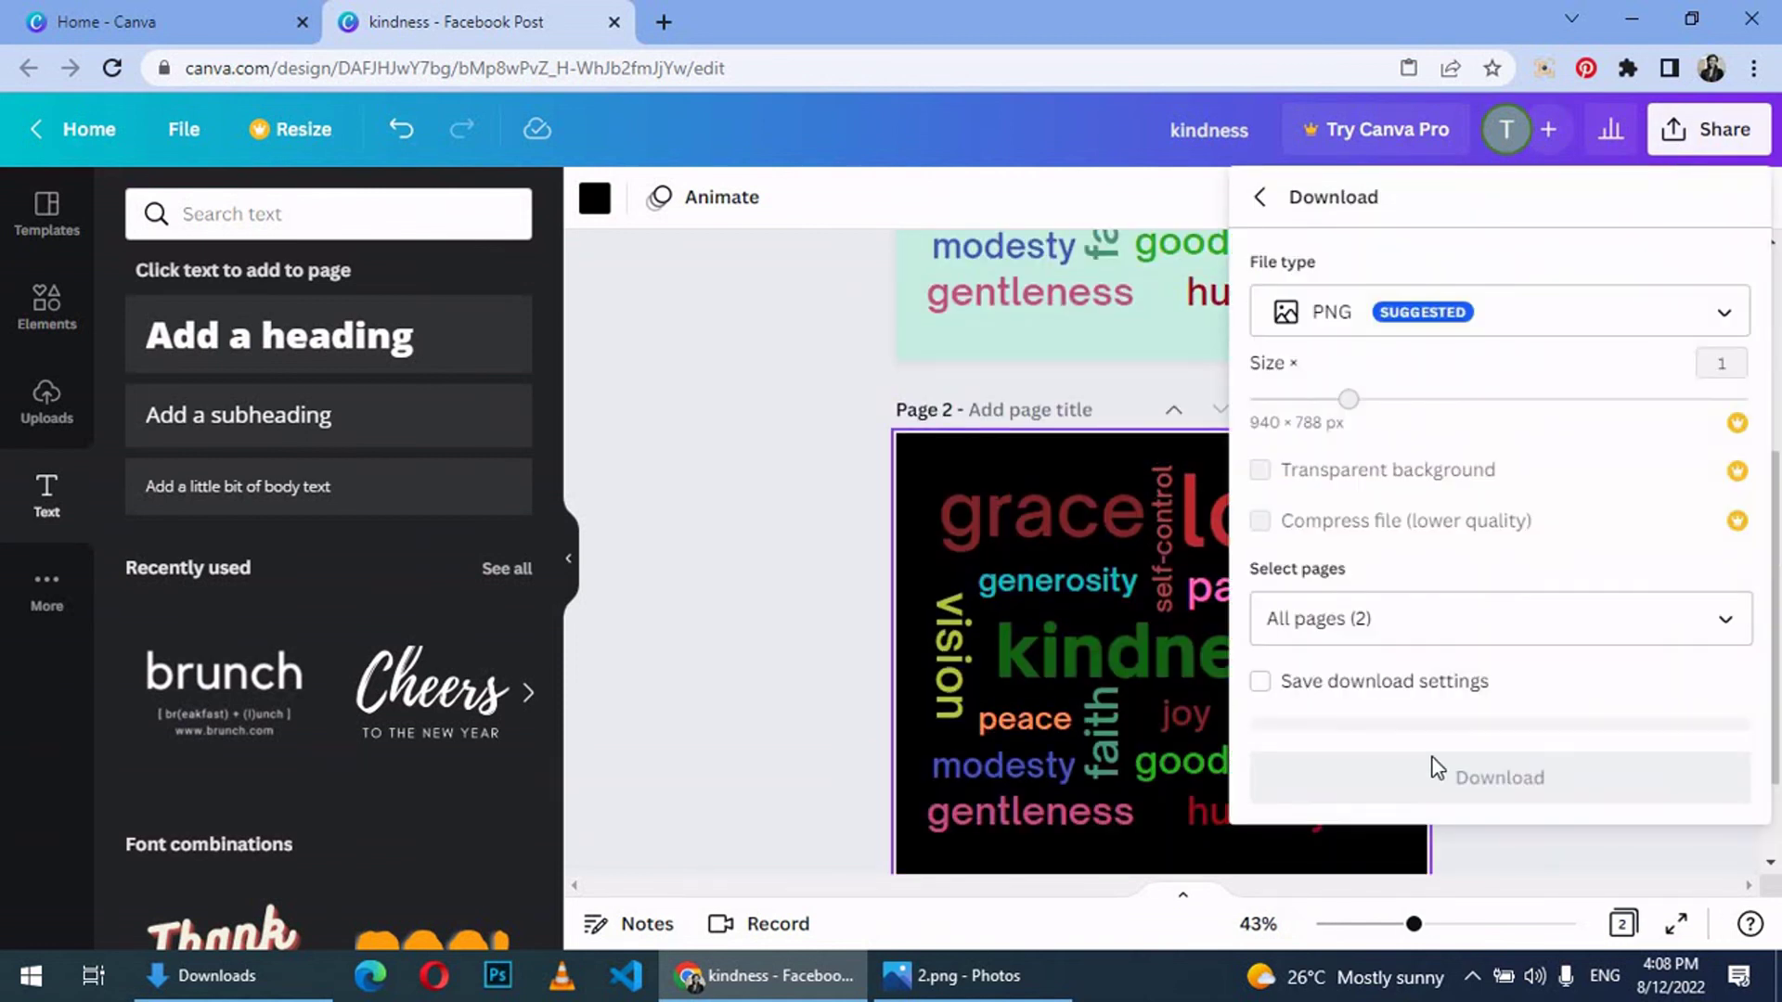
pyautogui.click(1200, 123)
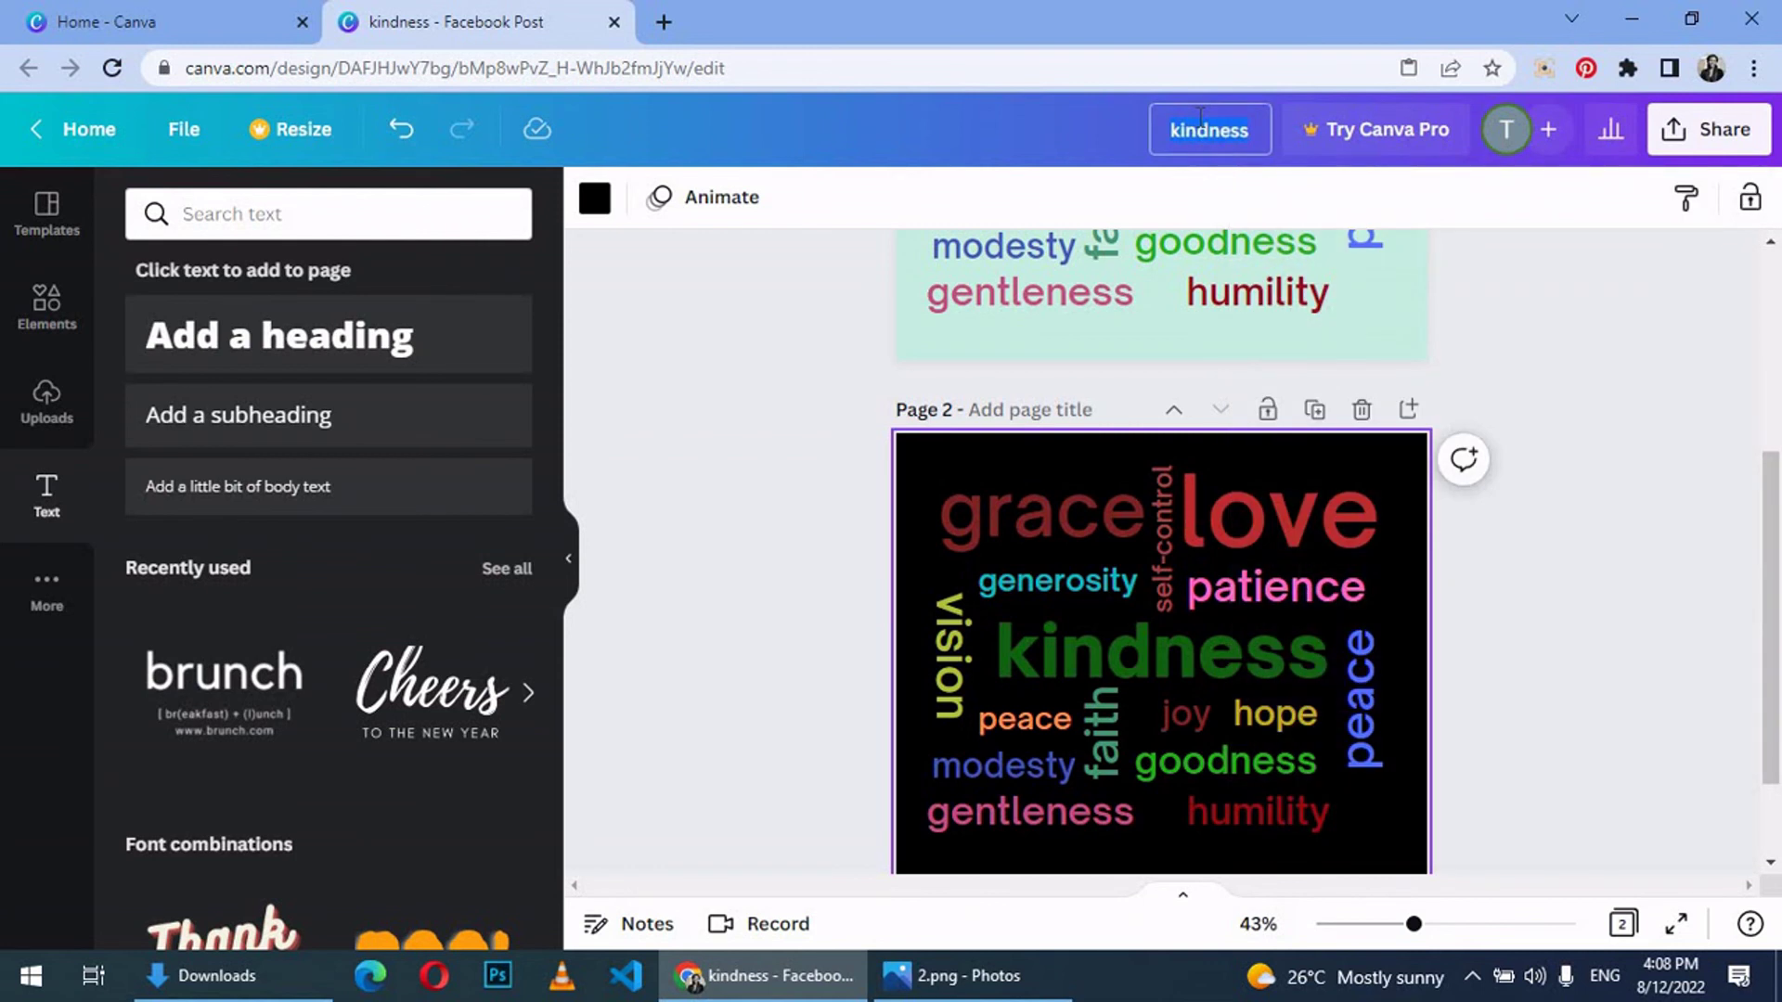
pyautogui.write('word cloud-2')
pyautogui.press('Return')
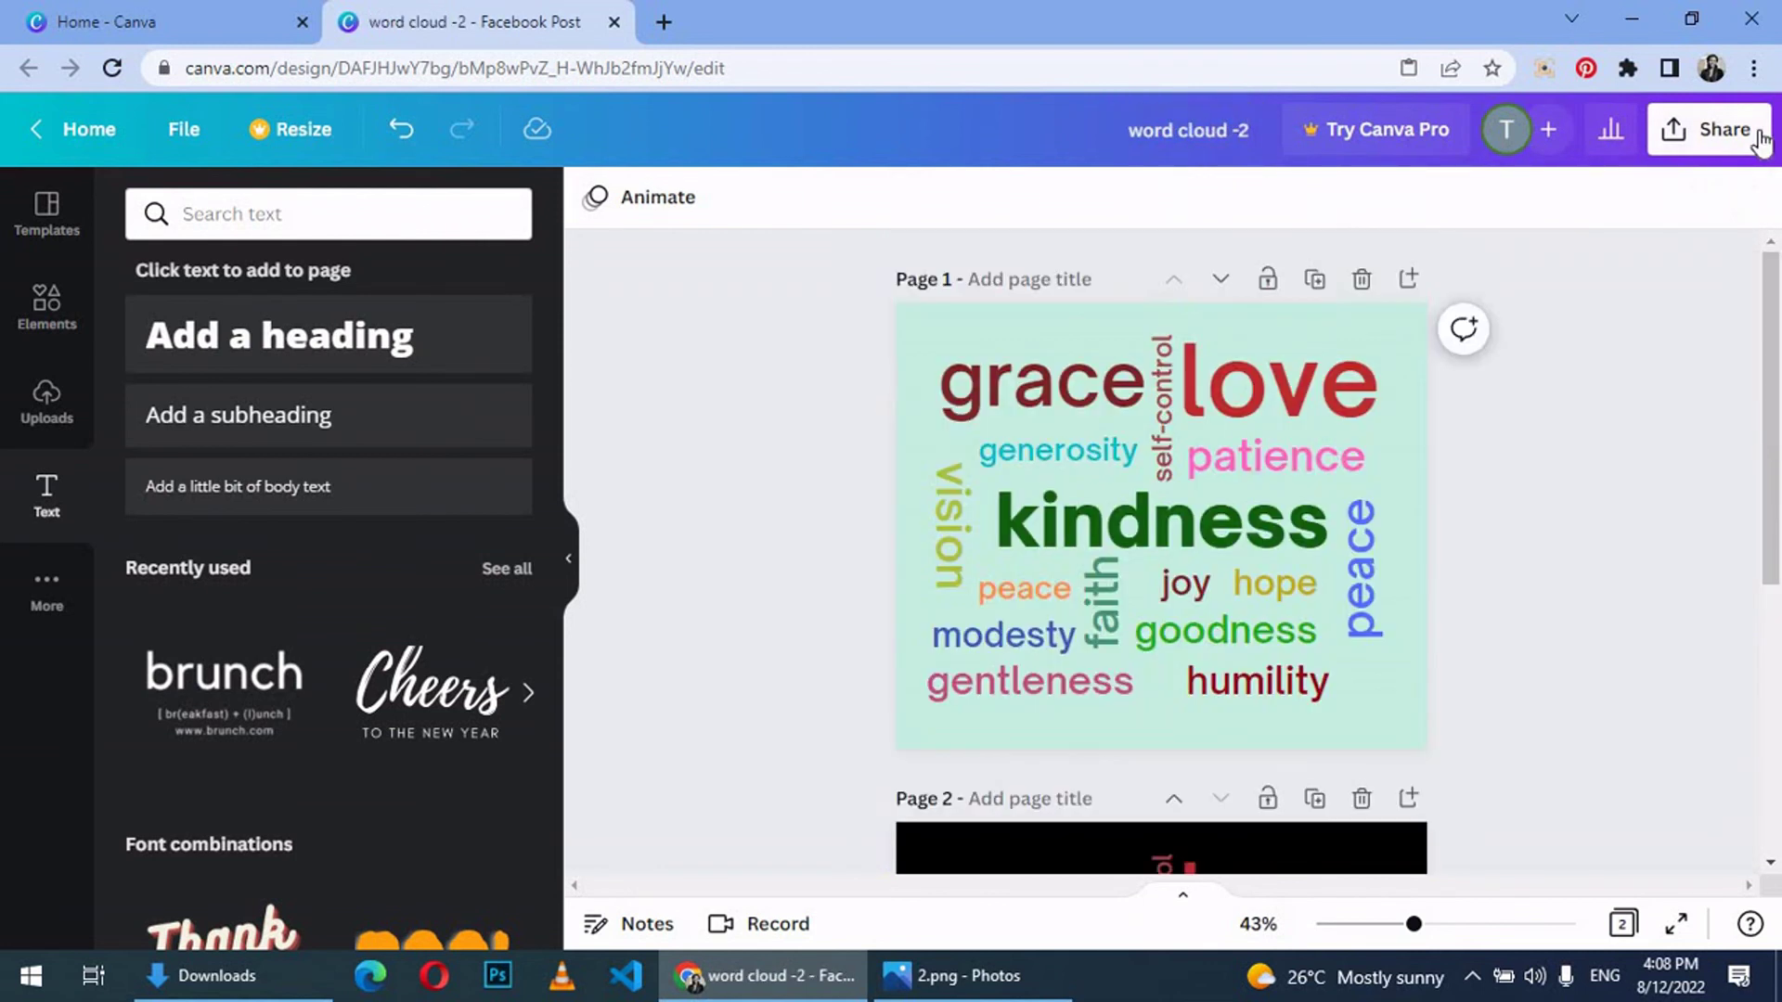
# Step: Download both pages of the design as PNG images
pyautogui.click(1725, 128)
pyautogui.click(1445, 758)
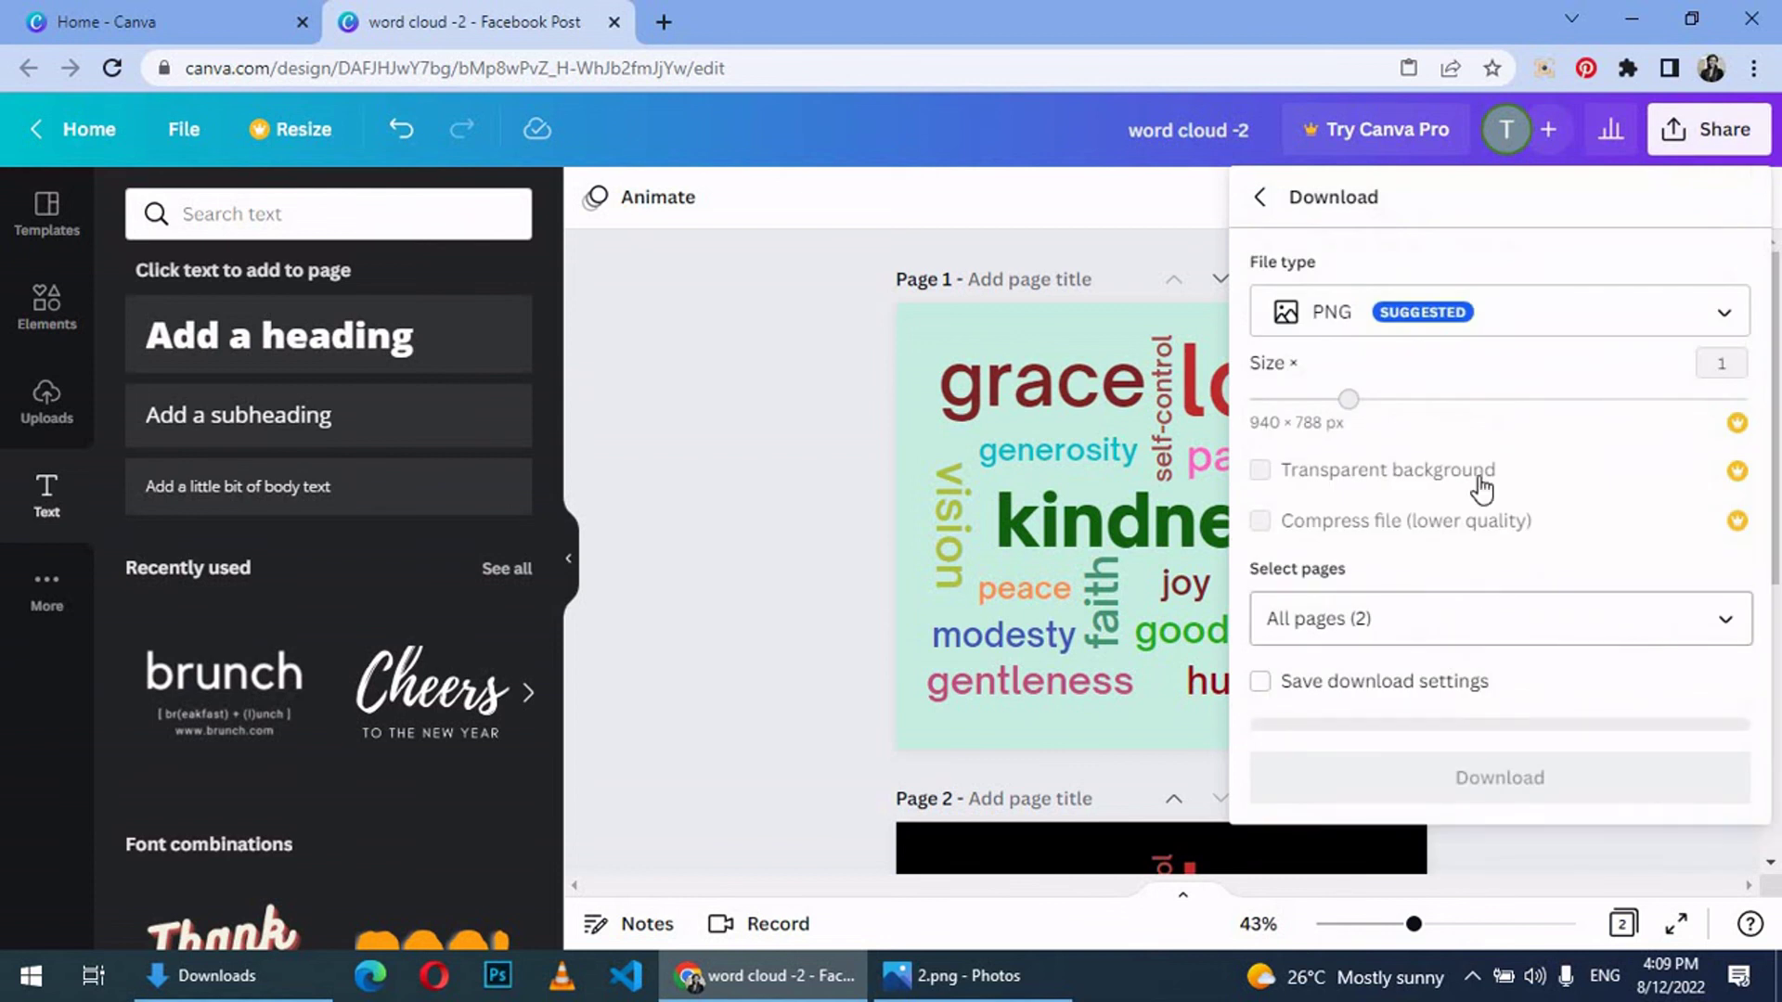
pyautogui.click(1566, 688)
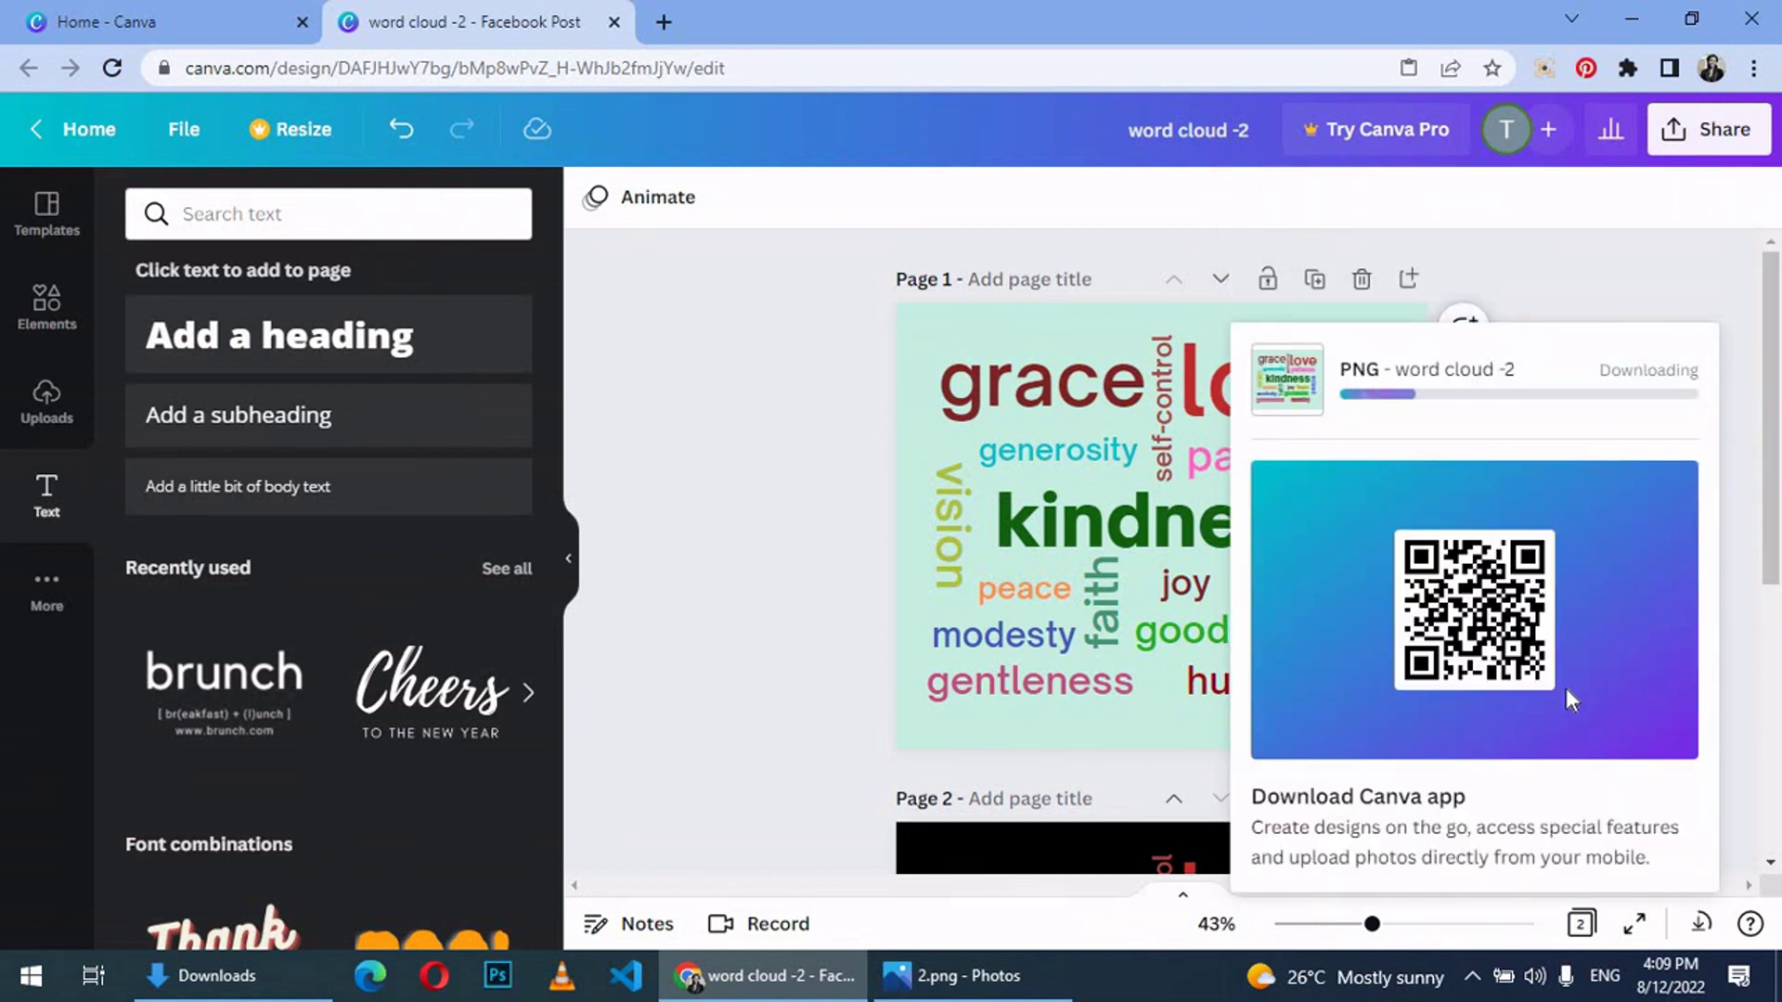
# Step: Extract the 'word cloud -2' zip, maximise its folder and open image 1
pyautogui.click(276, 915)
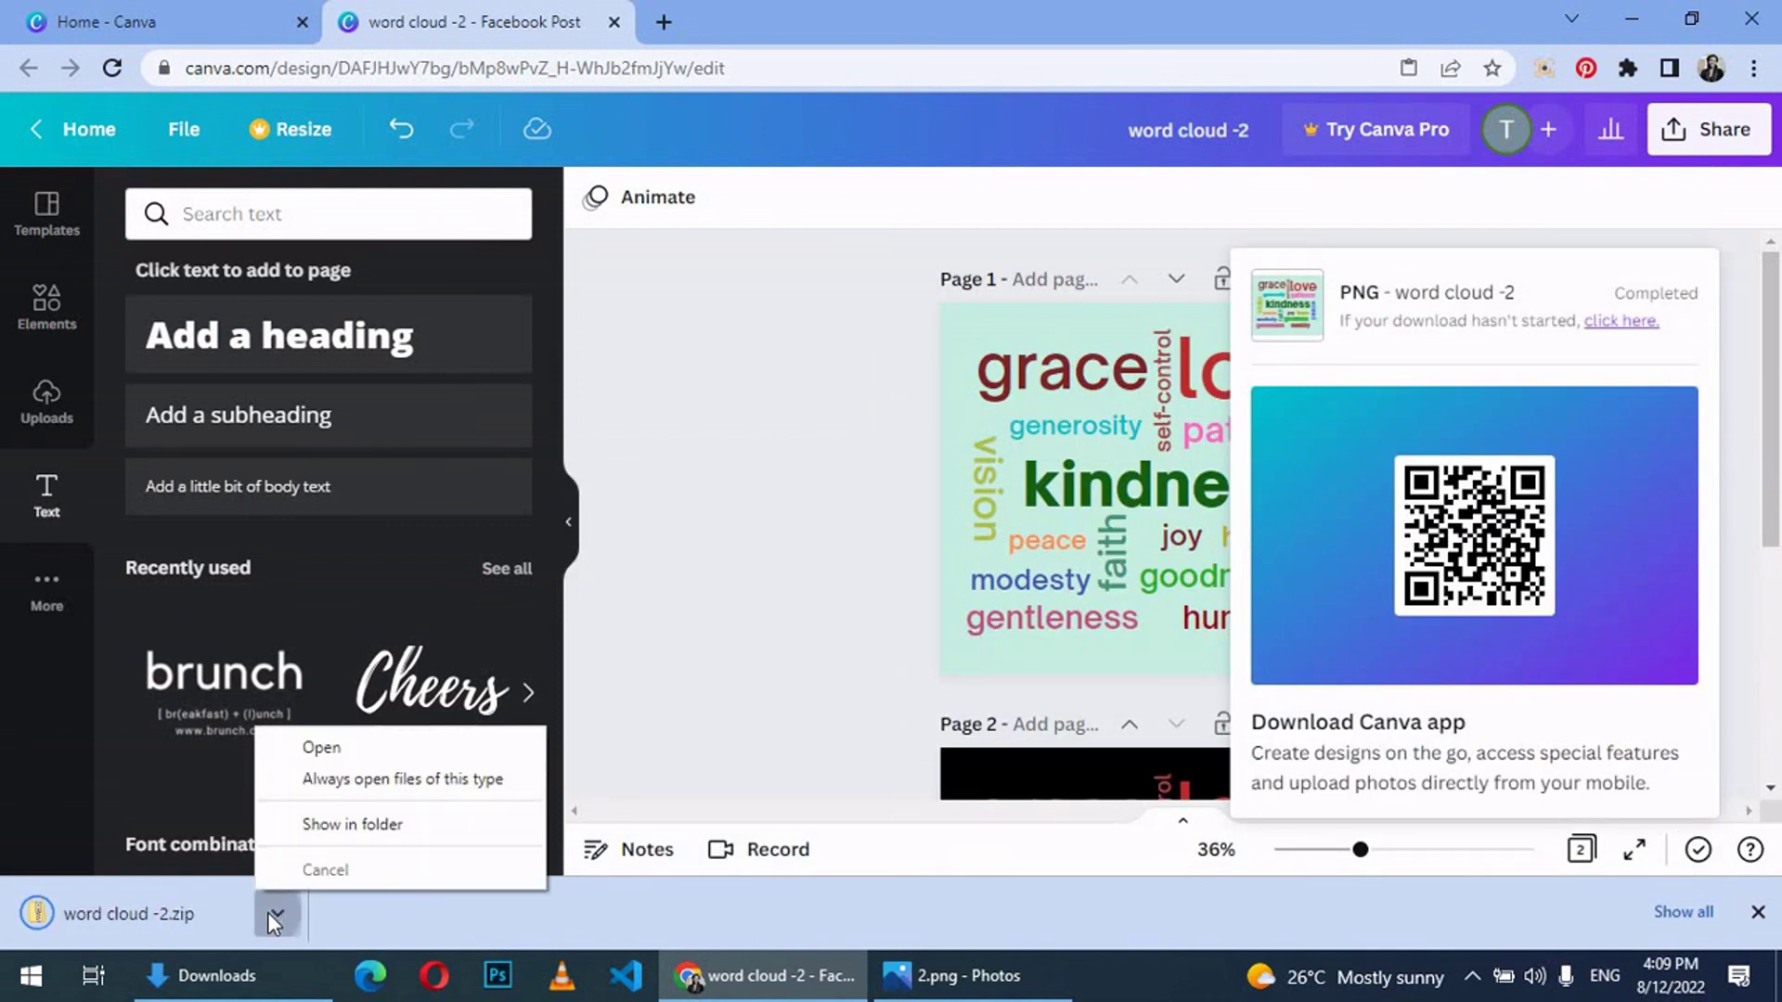
pyautogui.click(353, 824)
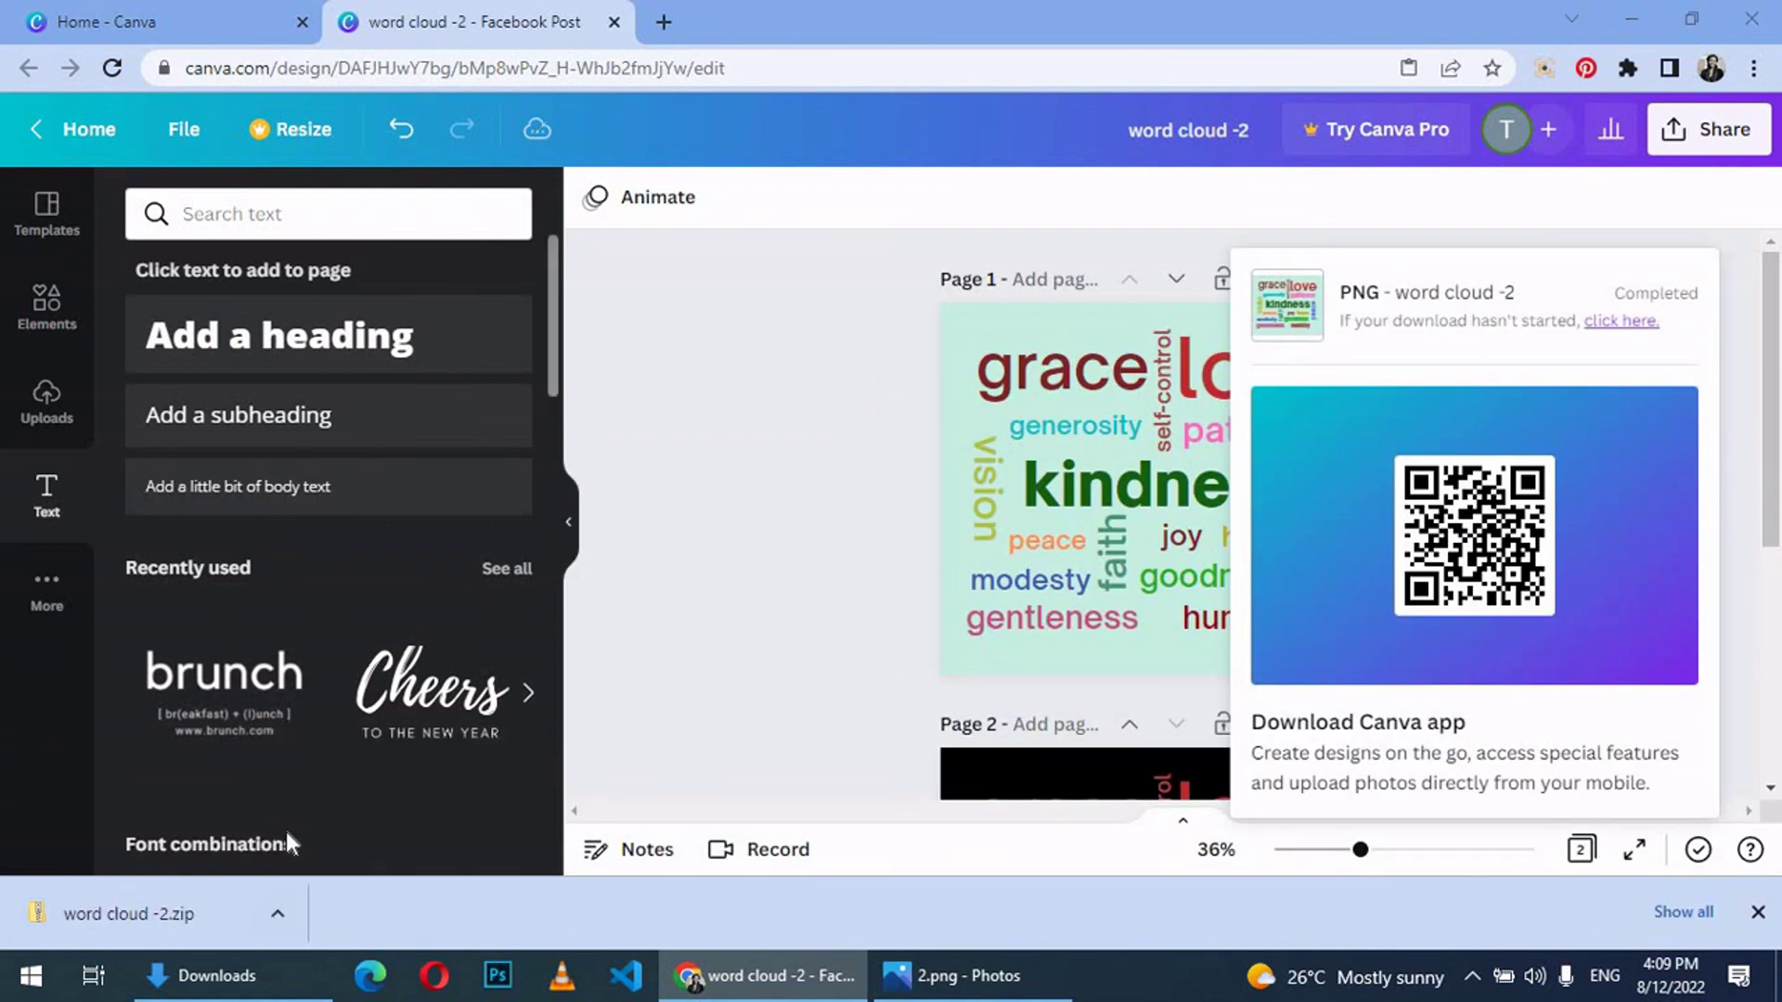
pyautogui.rightClick(667, 474)
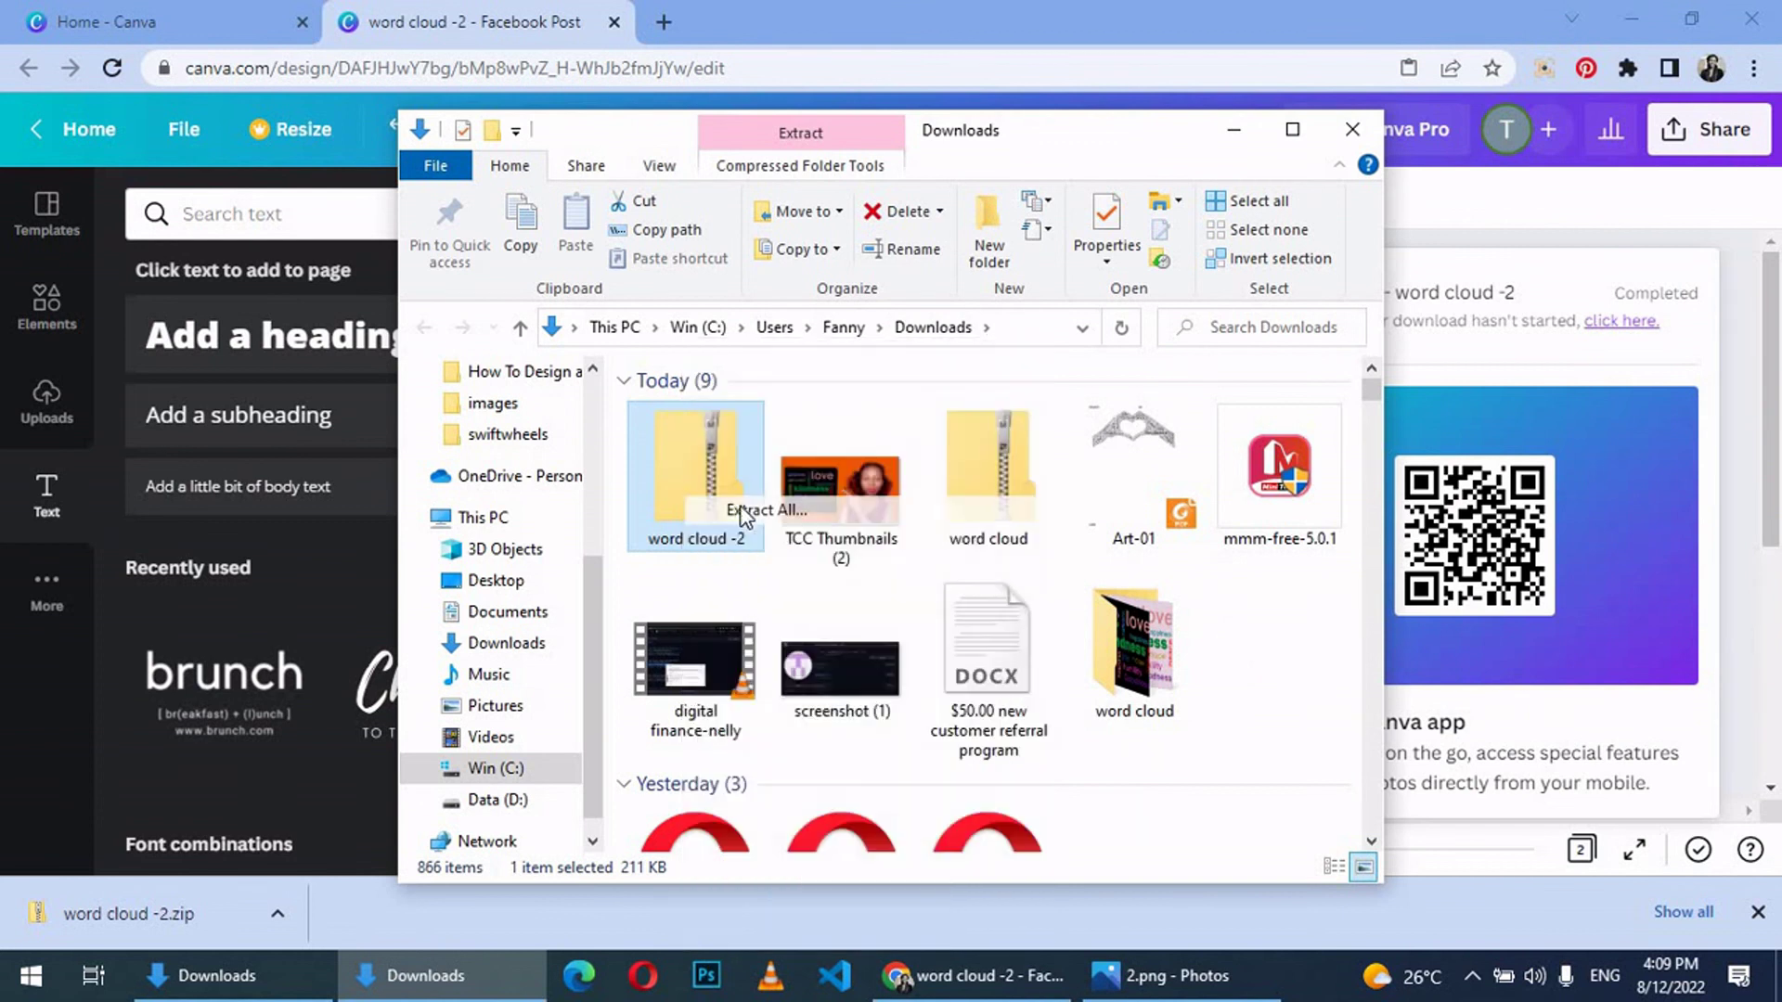
pyautogui.click(1129, 770)
pyautogui.doubleClick(1134, 650)
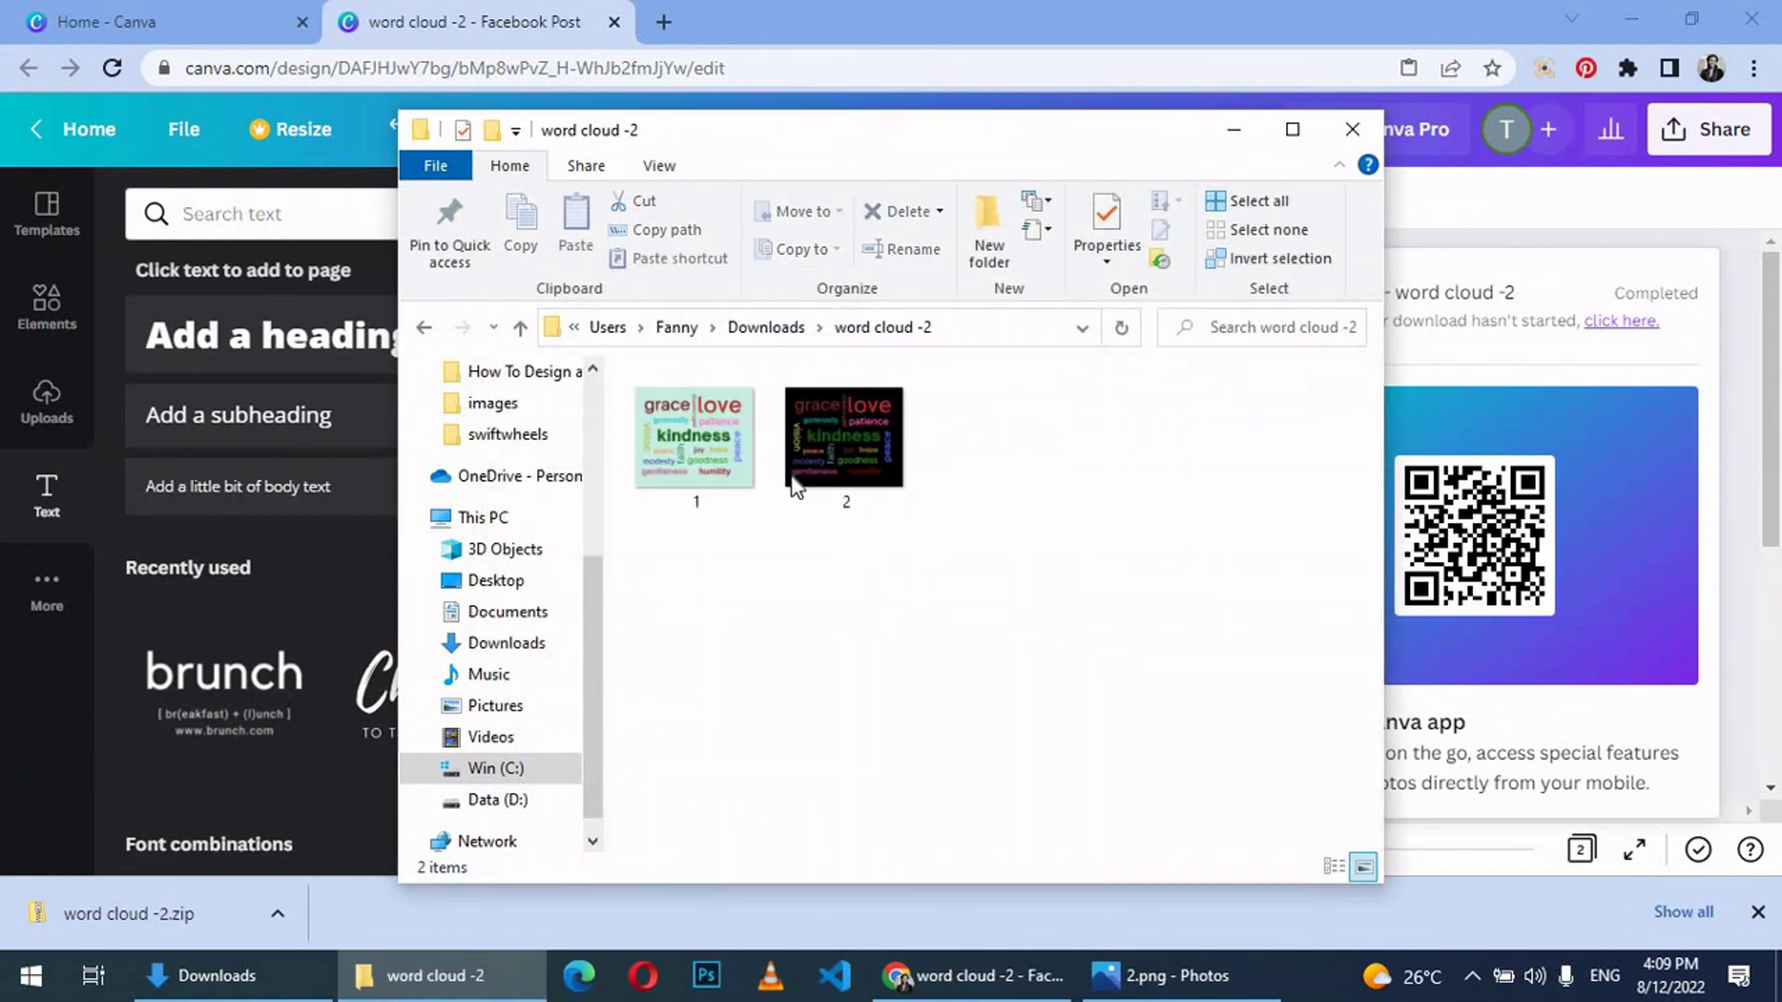
pyautogui.click(1293, 130)
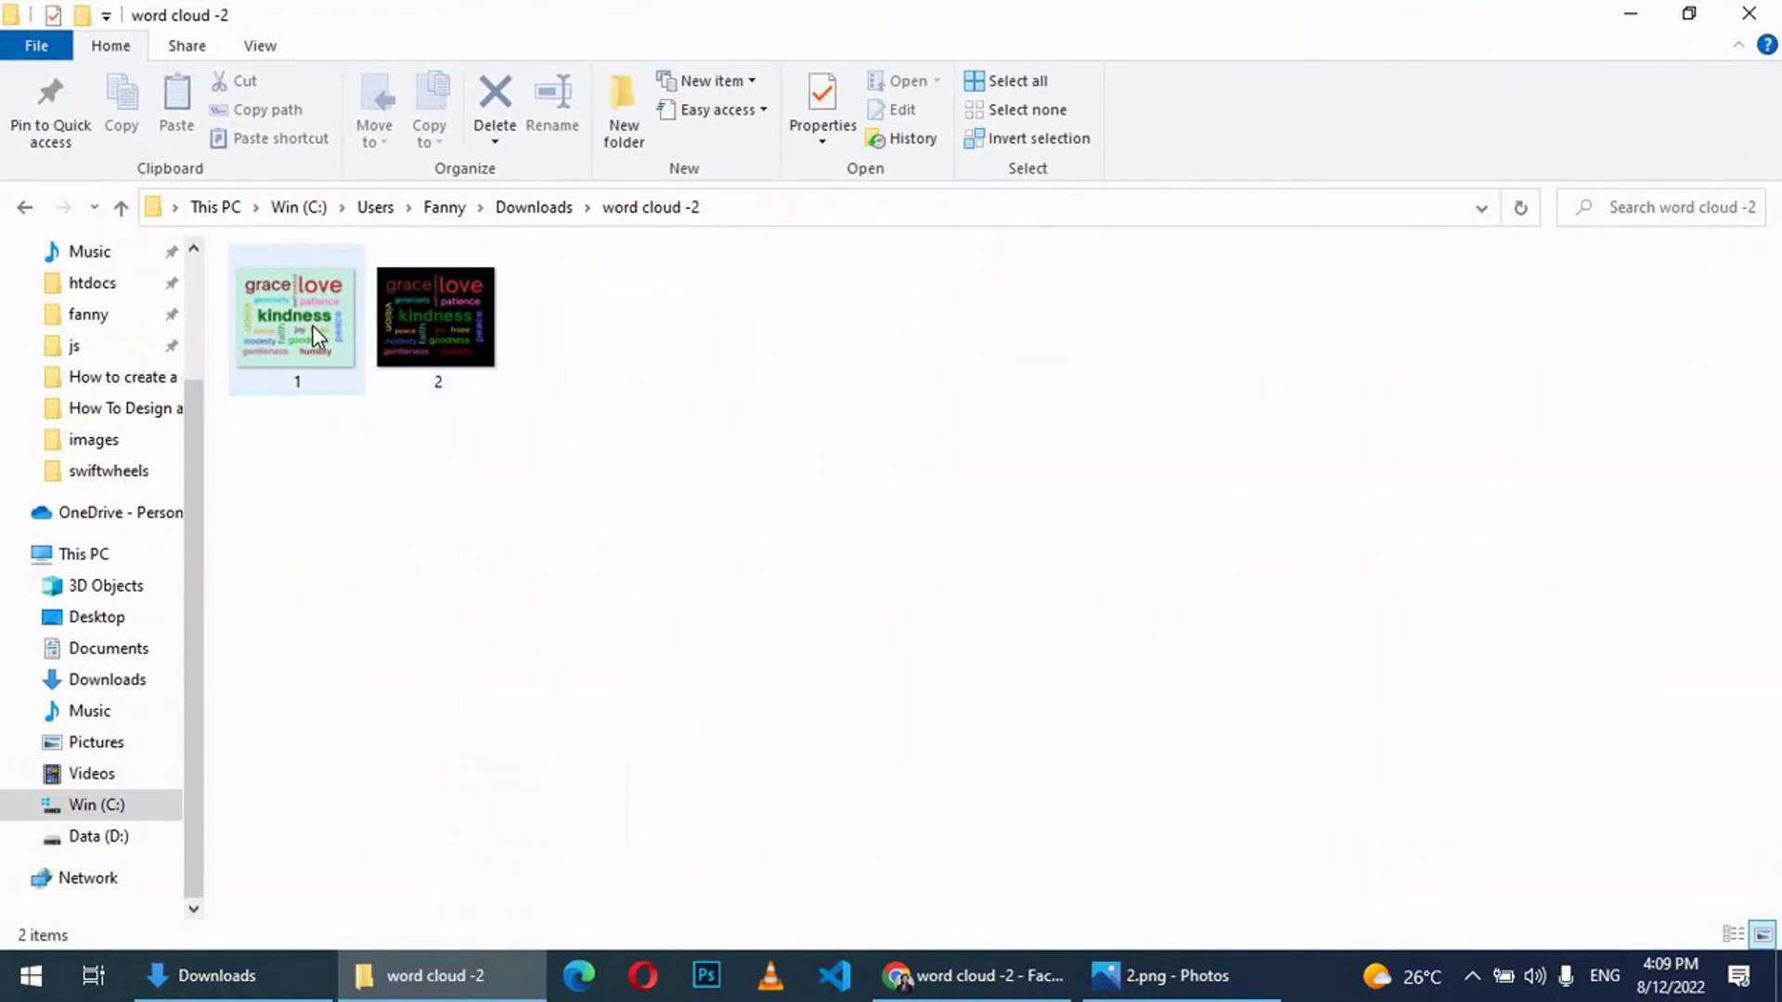
pyautogui.doubleClick(311, 324)
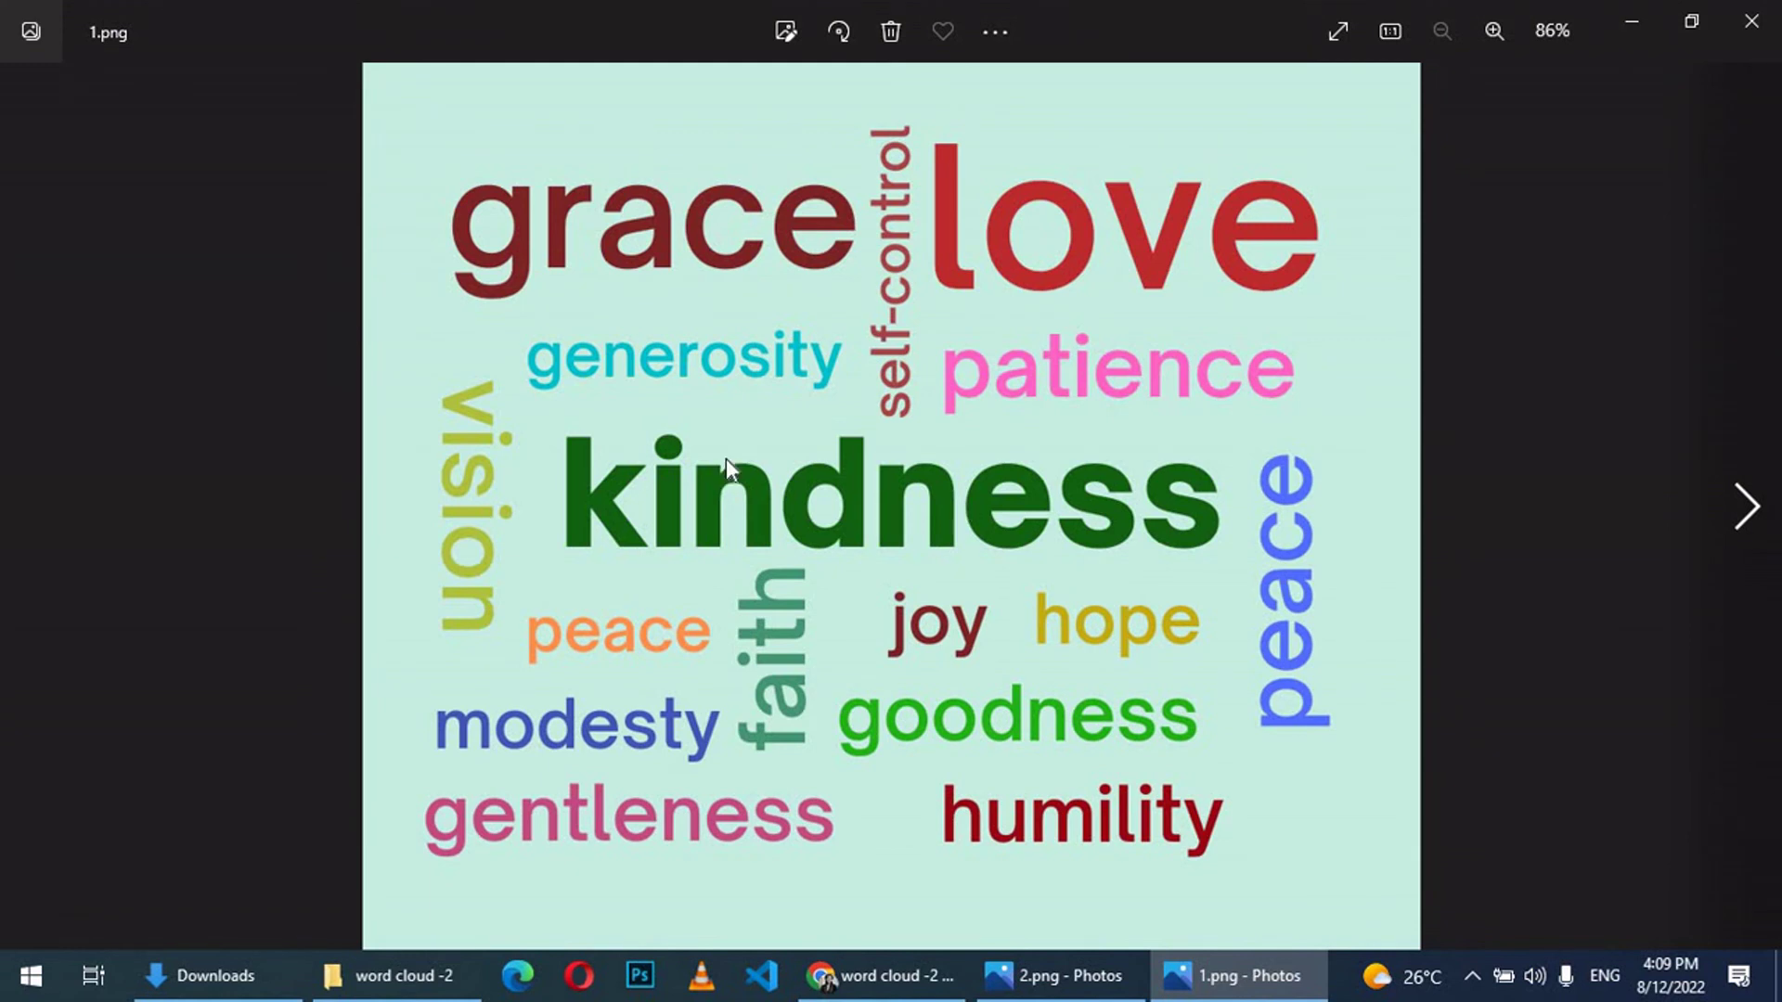
# Step: Move from the mint-green word cloud to the black-background 2.png
pyautogui.click(1750, 507)
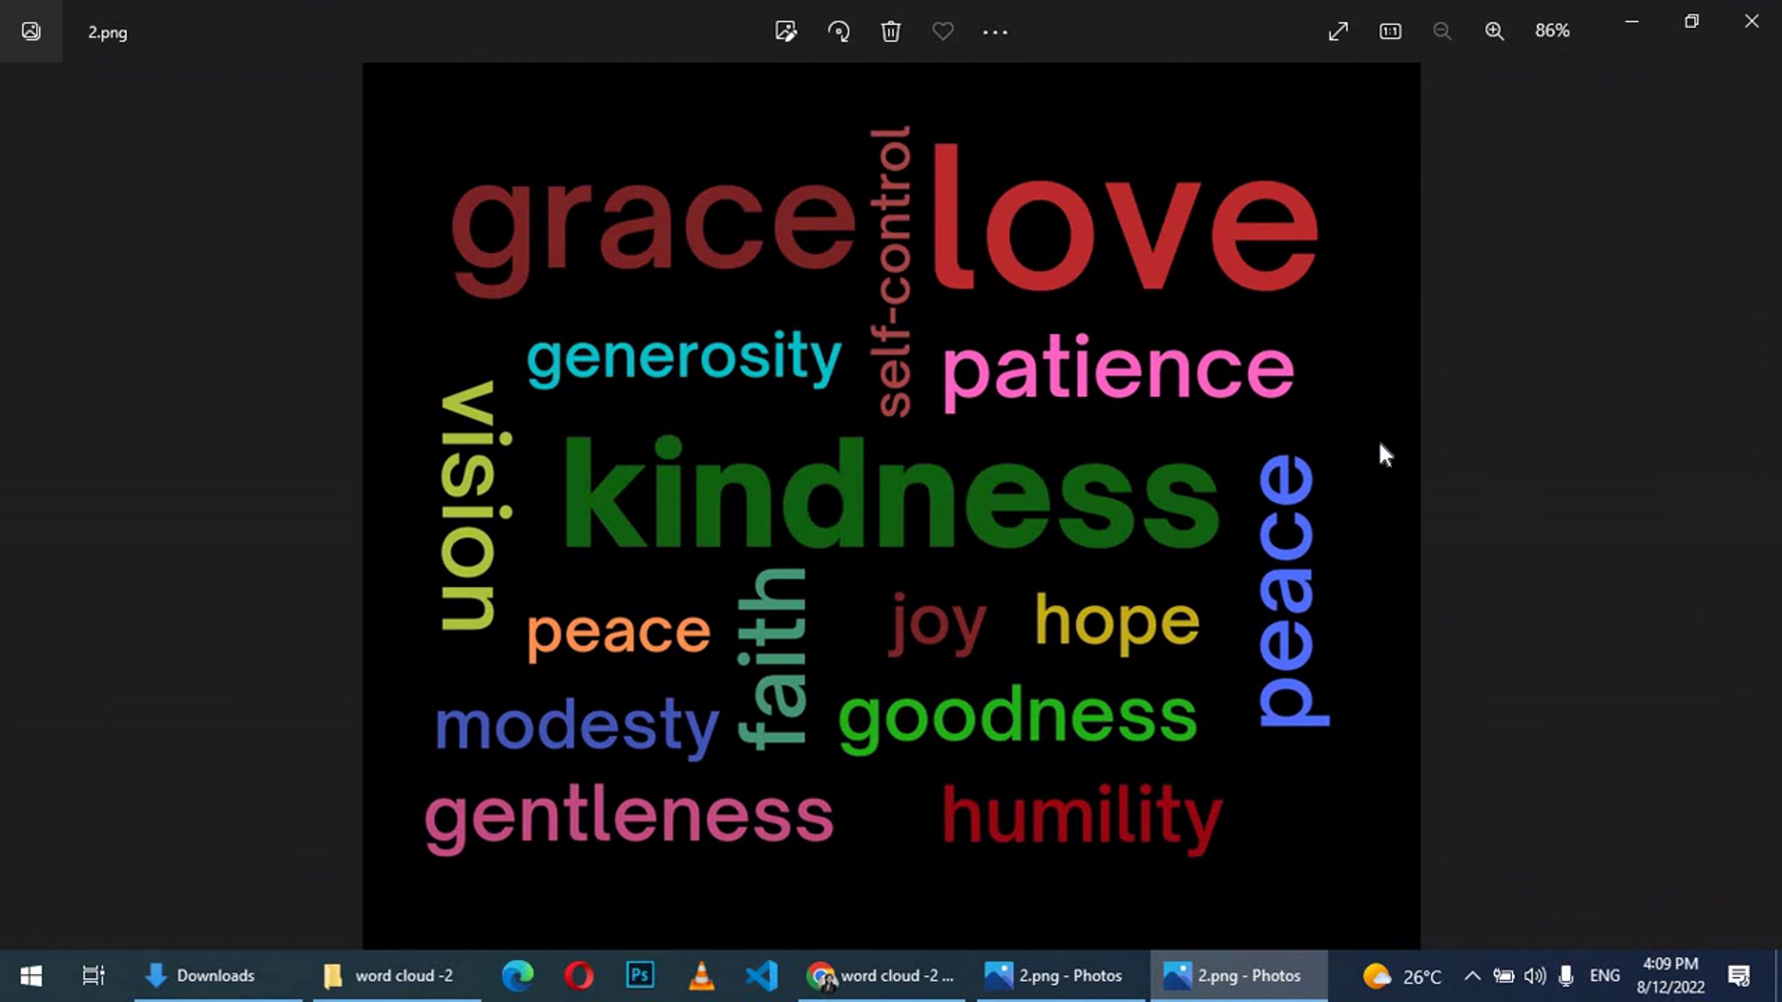